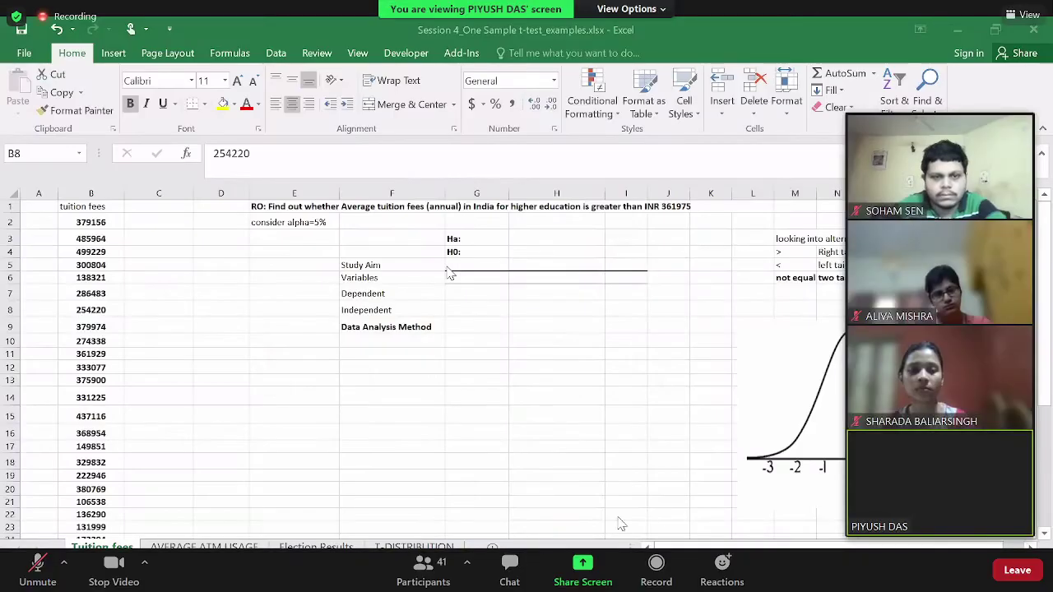
Change the meeting layout to show the participant videos in a strip above the shared spreadsheet
{"action": "left_click", "coordinate": [1023, 15]}
{"action": "left_click", "coordinate": [915, 149]}
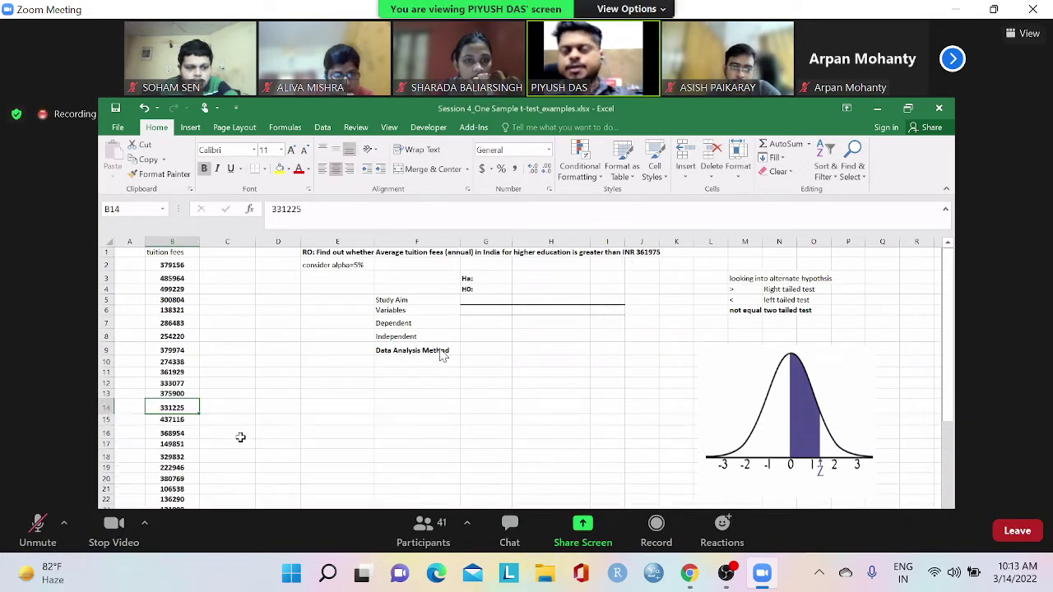
{"action": "left_click", "coordinate": [116, 527]}
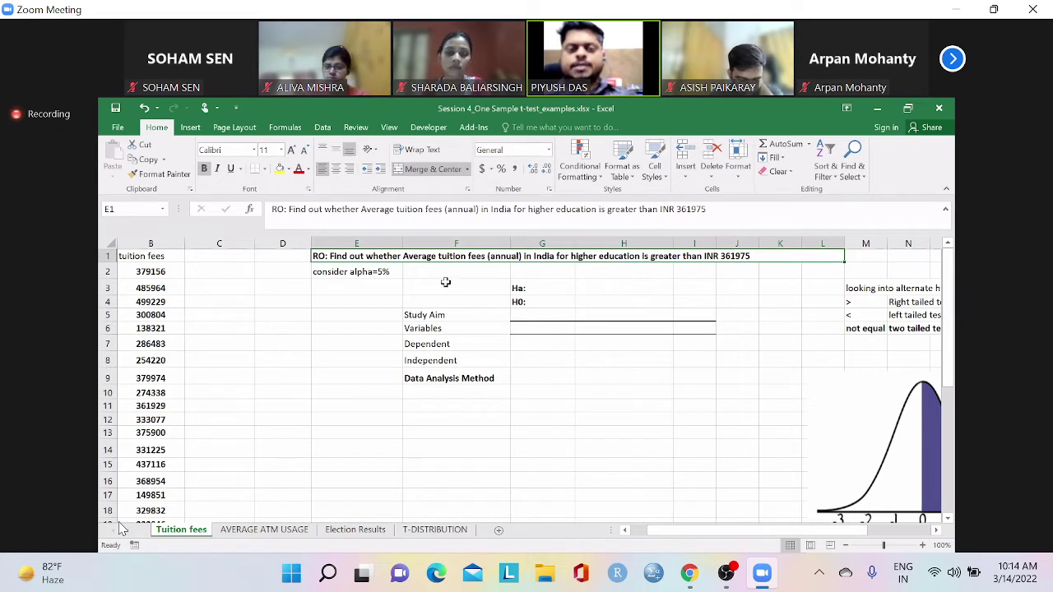
{"action": "left_click_drag", "start_coordinate": [445, 282], "coordinate": [759, 408]}
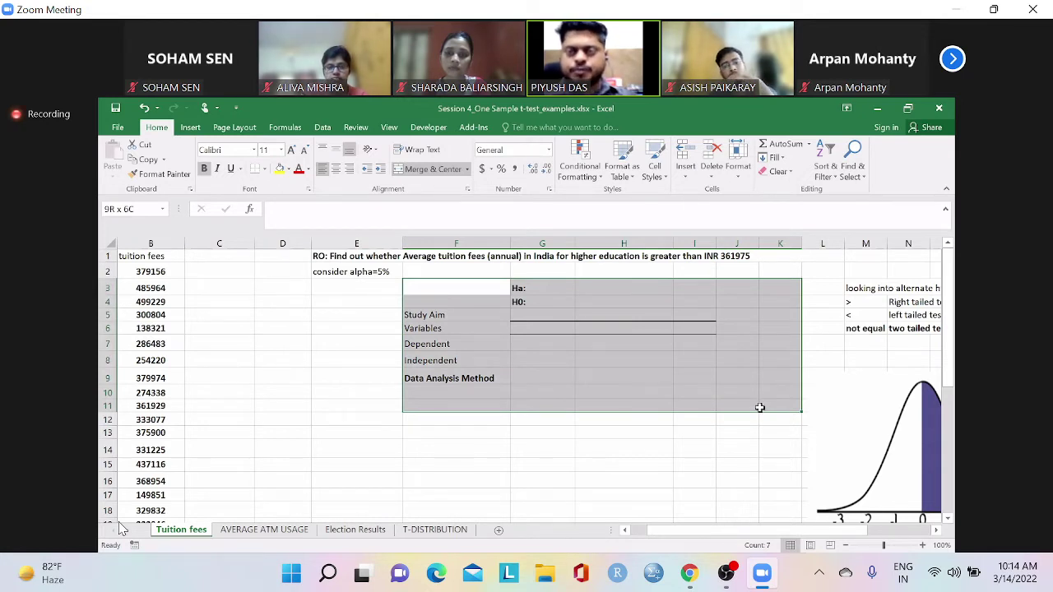
{"action": "left_click_drag", "start_coordinate": [760, 408], "coordinate": [759, 407]}
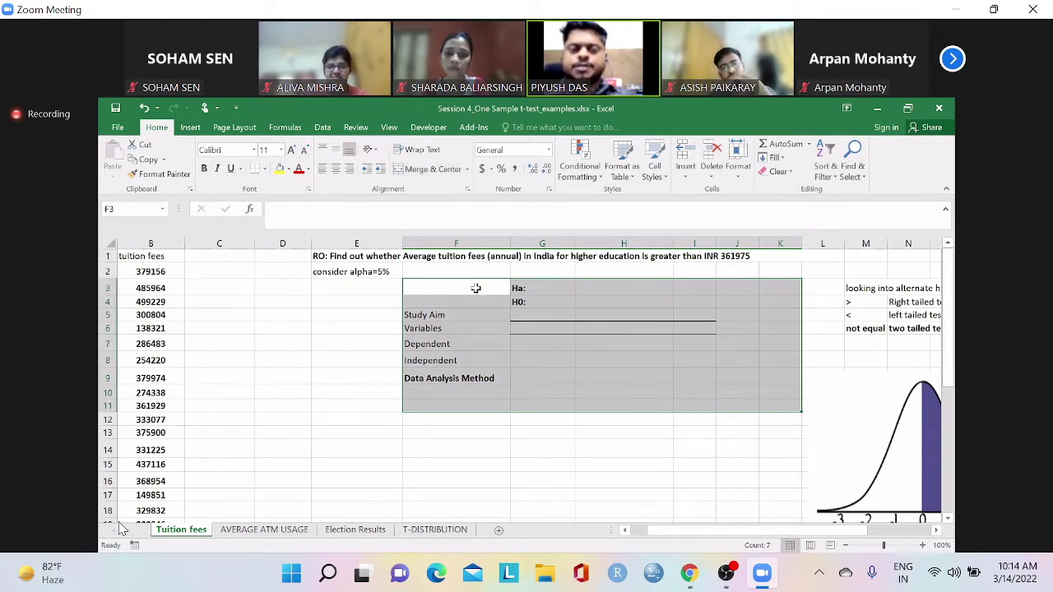
{"action": "left_click_drag", "start_coordinate": [475, 288], "coordinate": [738, 411]}
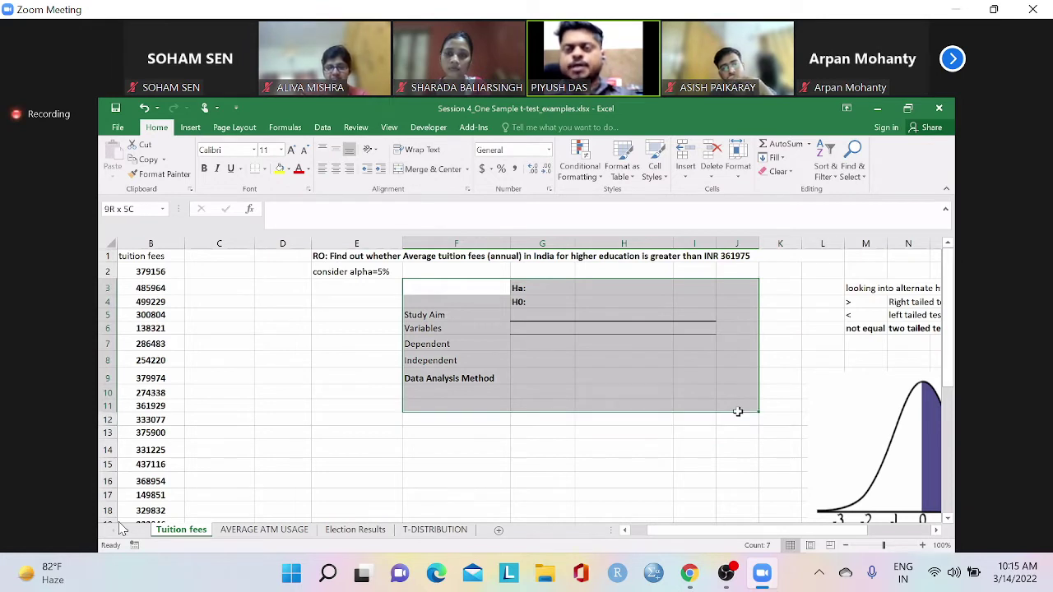
{"action": "left_click_drag", "start_coordinate": [738, 411], "coordinate": [738, 412]}
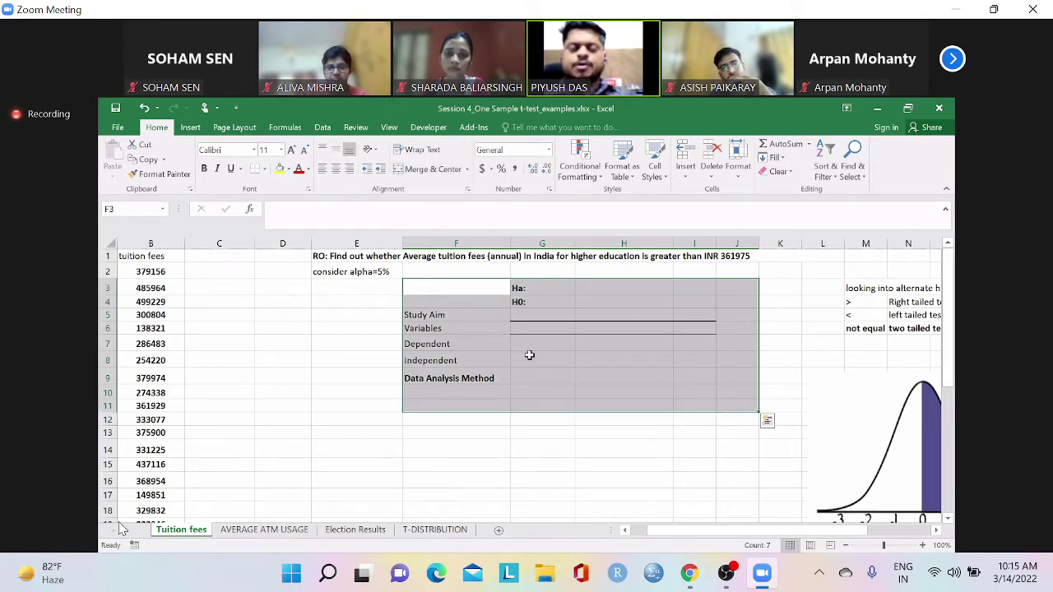
{"action": "left_click_drag", "start_coordinate": [470, 313], "coordinate": [724, 377]}
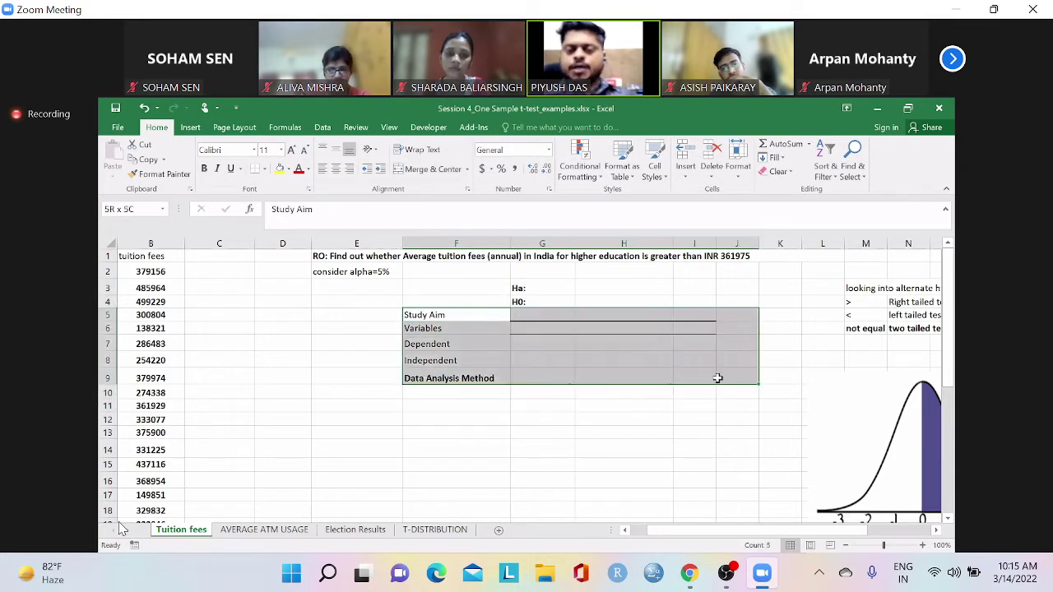
Complete the alternate hypothesis in cell G3 as "Ha: Avg tuition fees > inr 361975"
{"action": "left_click", "coordinate": [552, 302]}
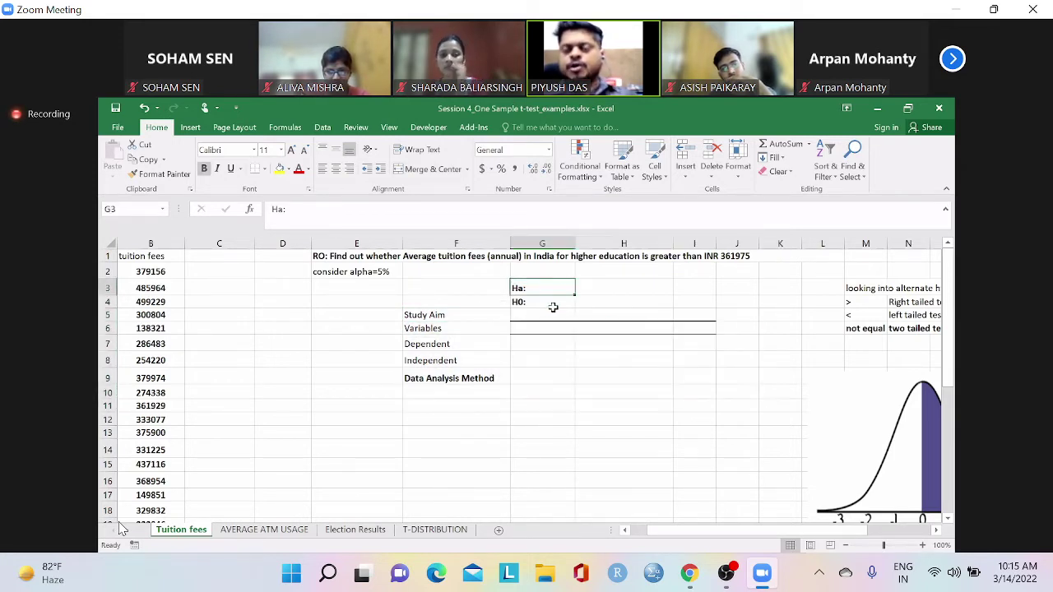
{"action": "left_click", "coordinate": [548, 288]}
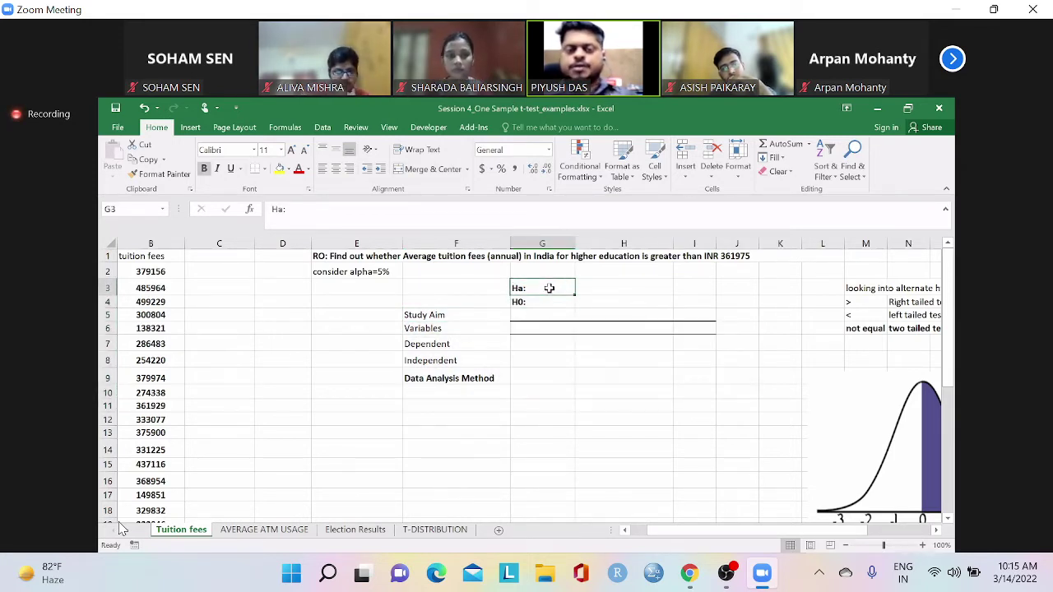
{"action": "double_click", "coordinate": [550, 289]}
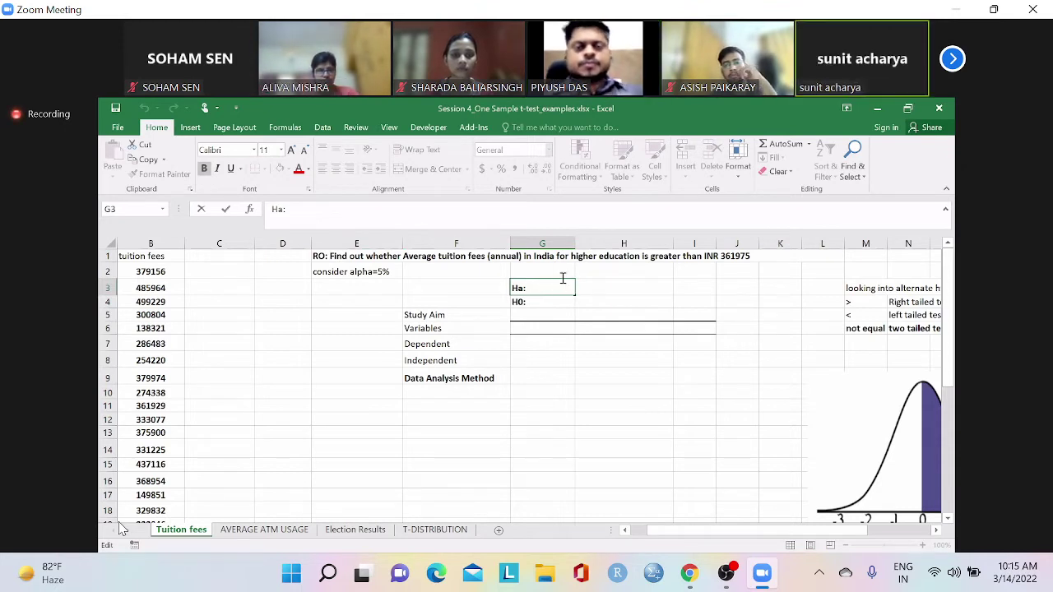
{"action": "type", "text": "Avg tut"}
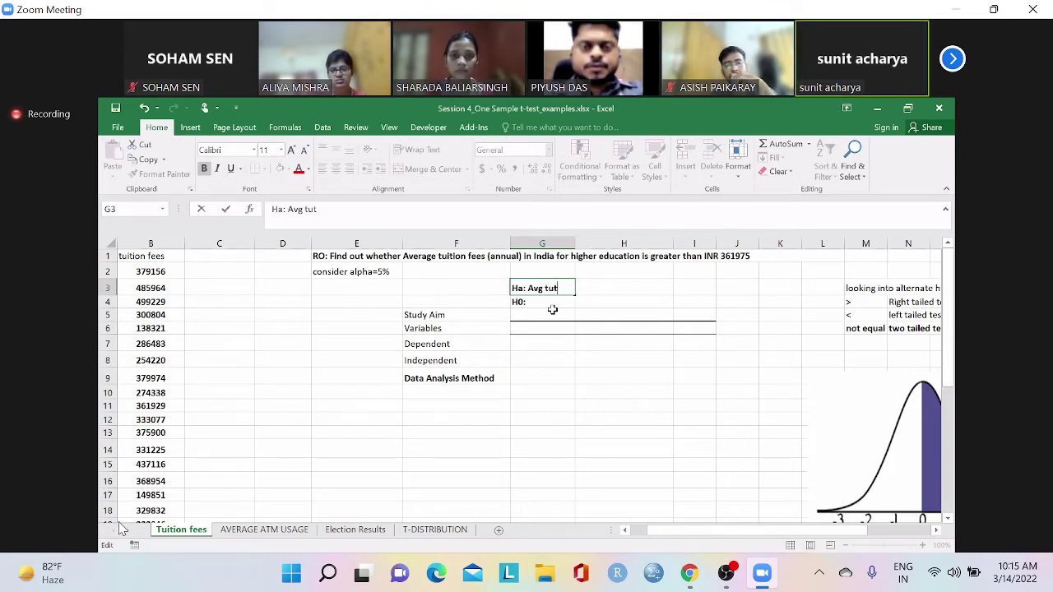
{"action": "key", "text": "BackSpace"}
{"action": "type", "text": "ition"}
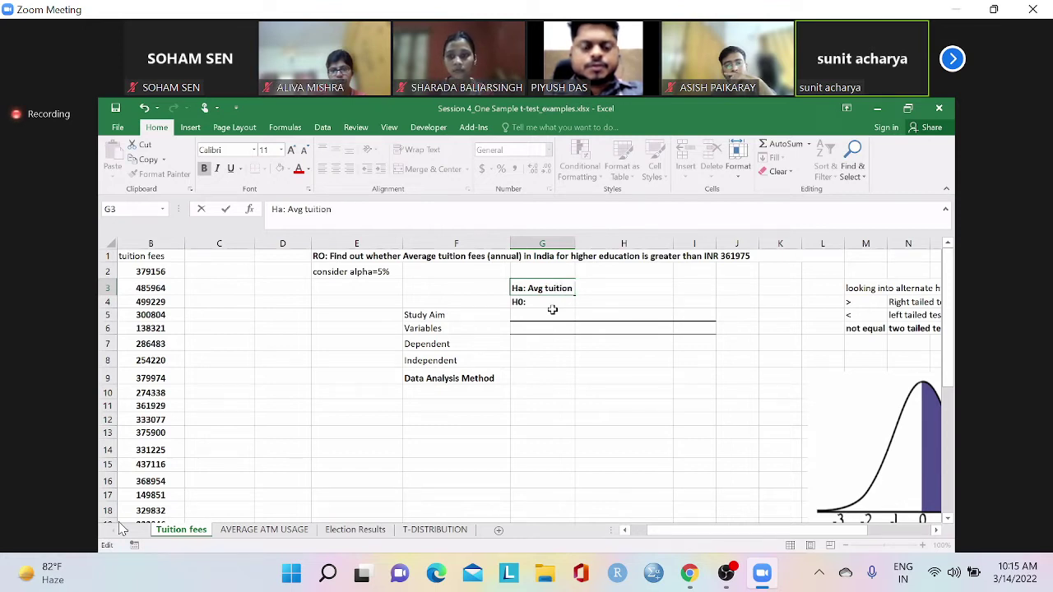
{"action": "type", "text": " fees "}
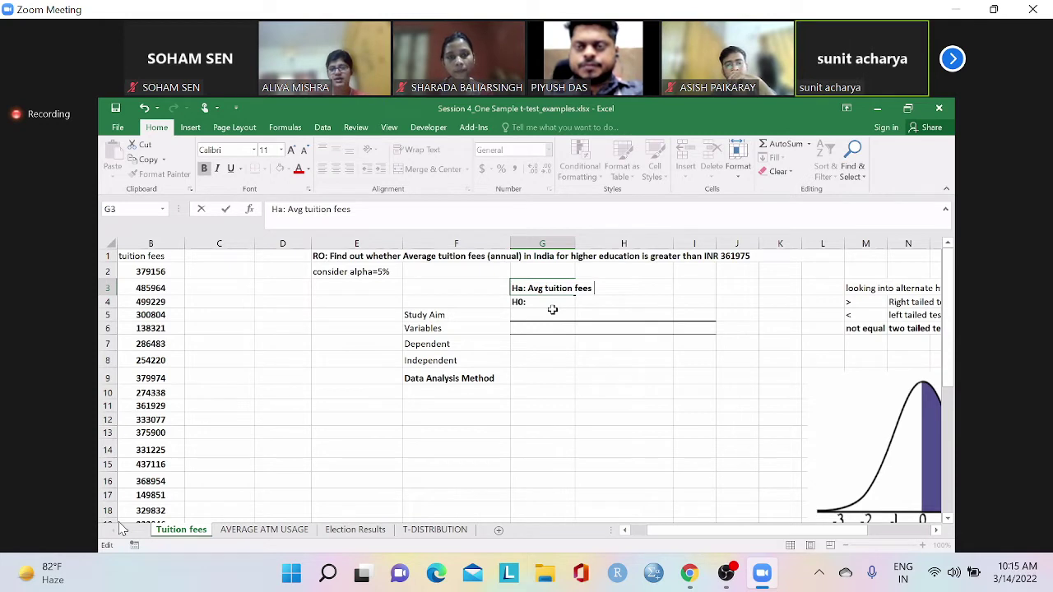
{"action": "type", "text": ">"}
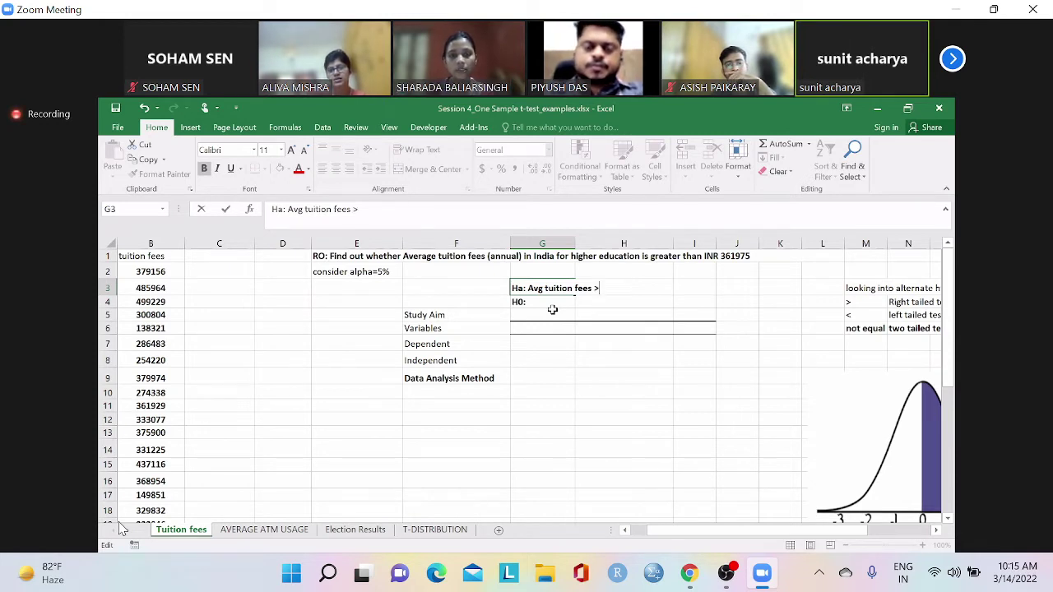
{"action": "type", "text": " inr"}
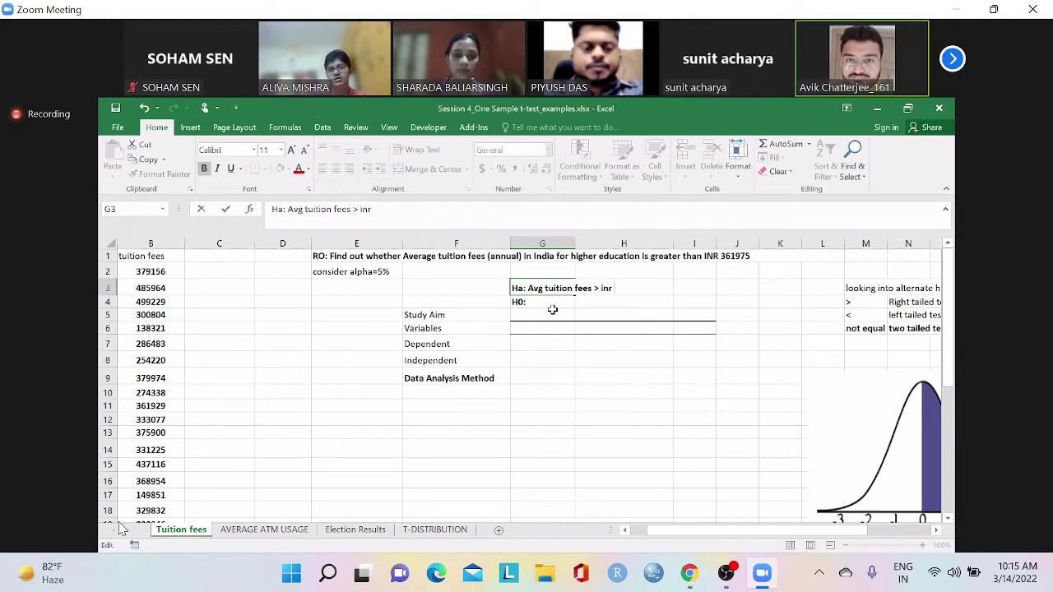
{"action": "type", "text": " 361975"}
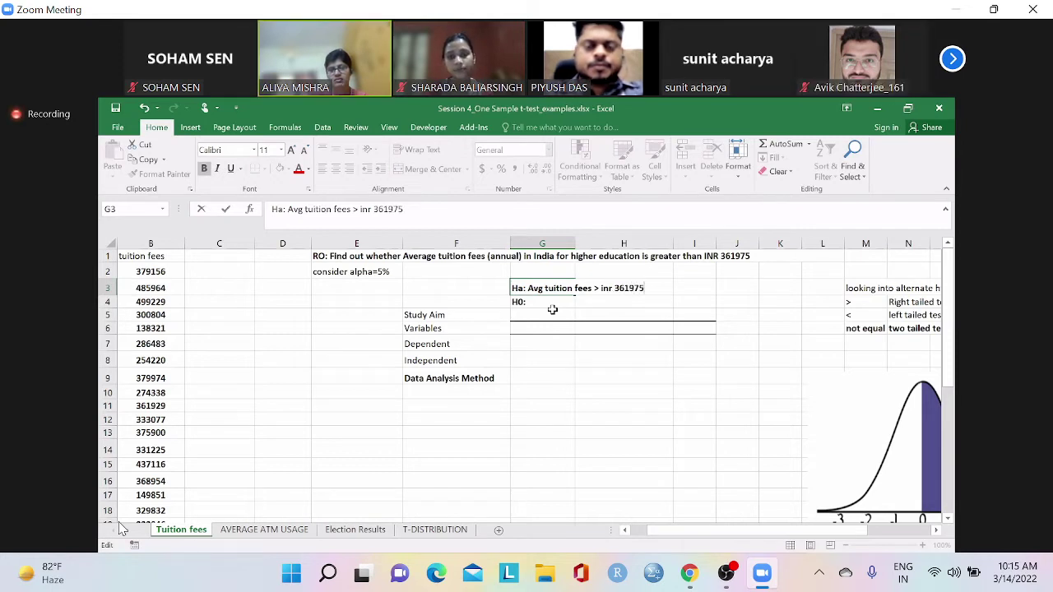
Complete the null hypothesis in cell G4 as "H0: Avg tution feess < = inr 361975"
{"action": "double_click", "coordinate": [557, 302]}
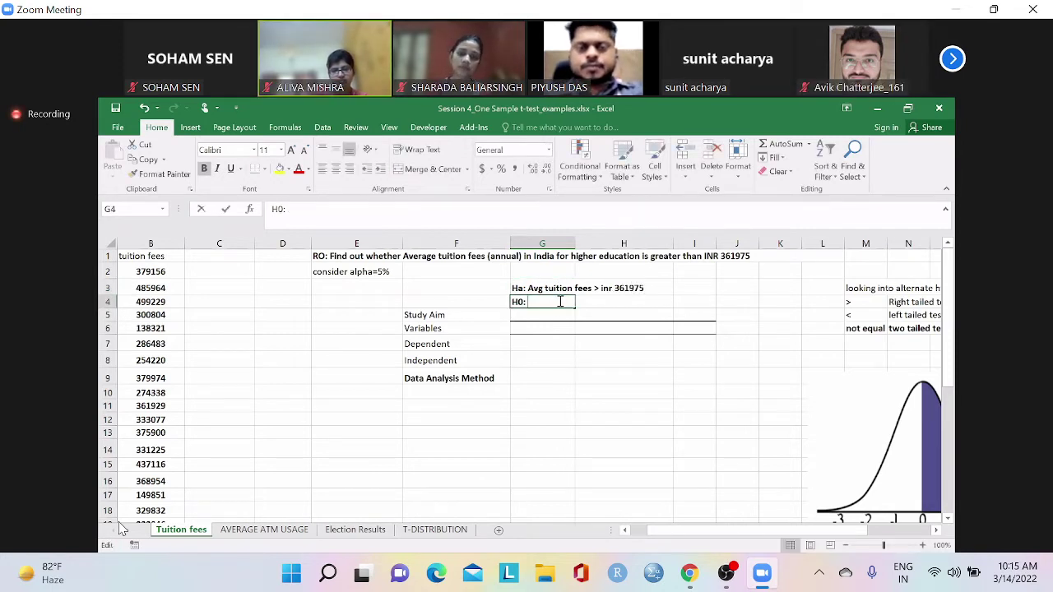
{"action": "type", "text": "a"}
{"action": "key", "text": "BackSpace"}
{"action": "type", "text": "Avg t"}
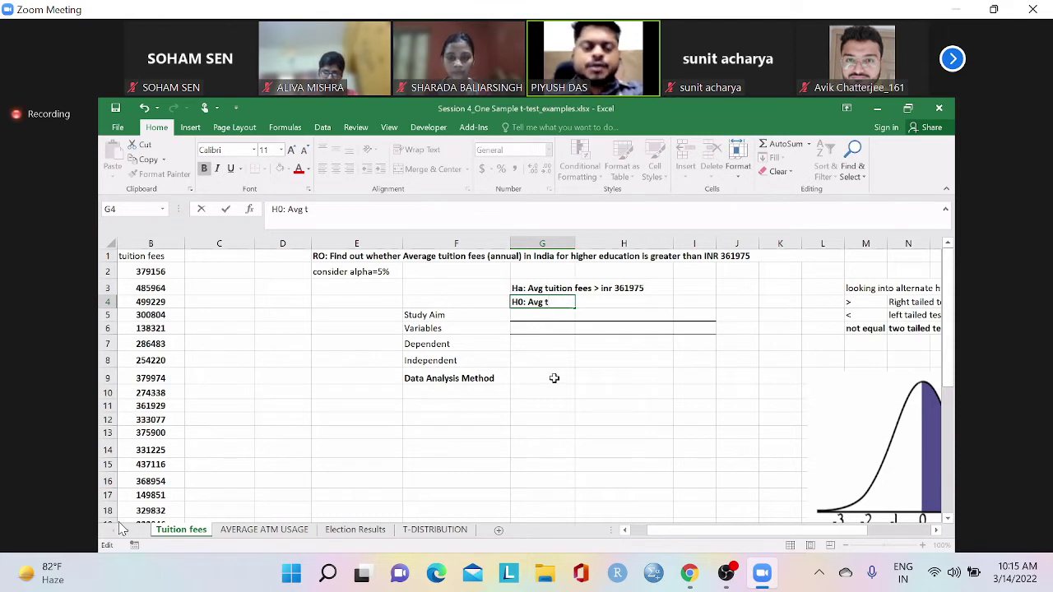
{"action": "type", "text": "uttion "}
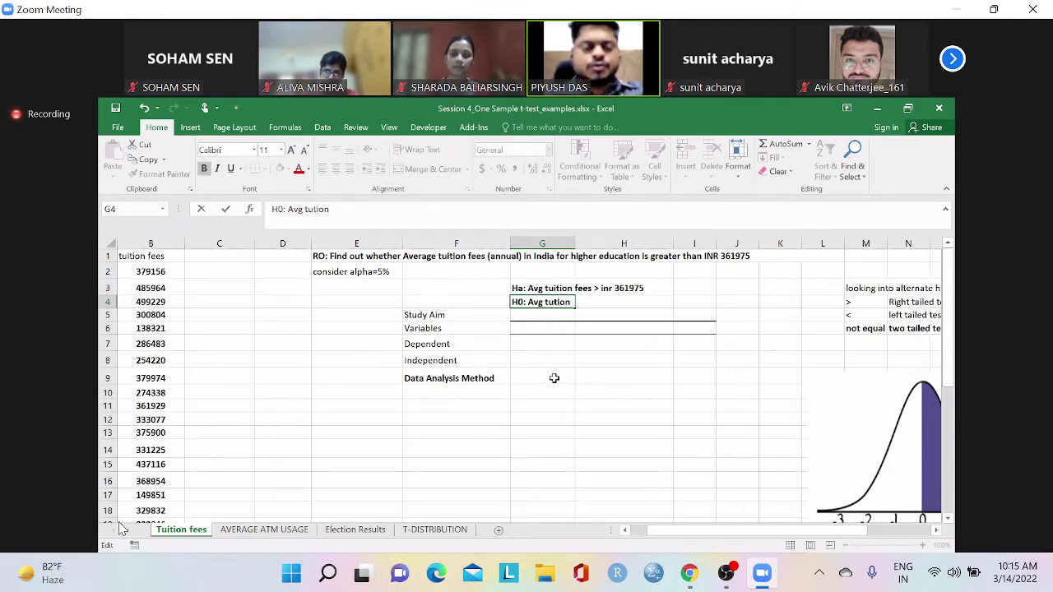
{"action": "type", "text": "feess <"}
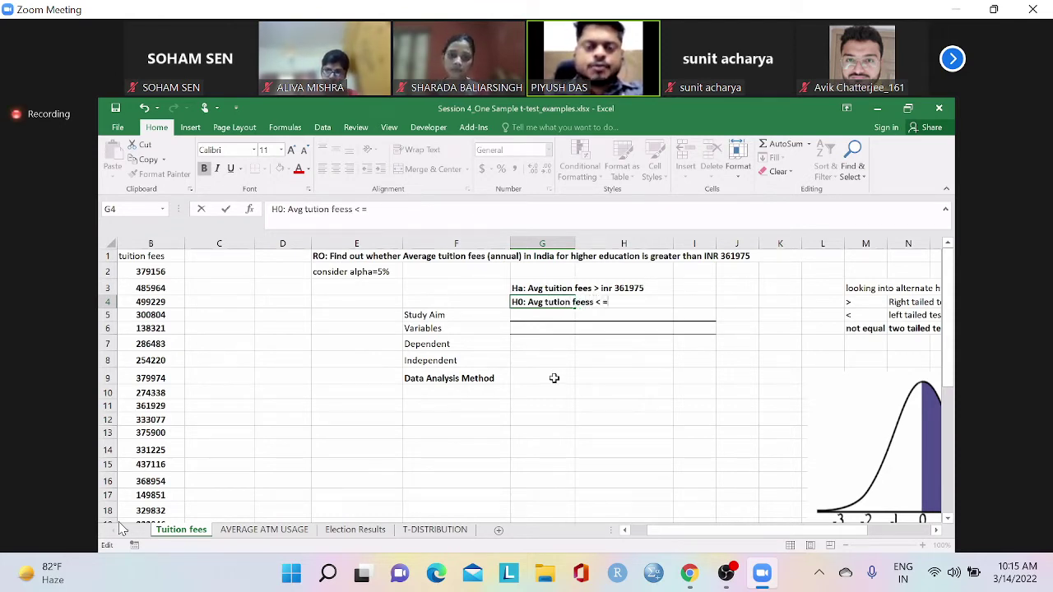
{"action": "type", "text": " = on"}
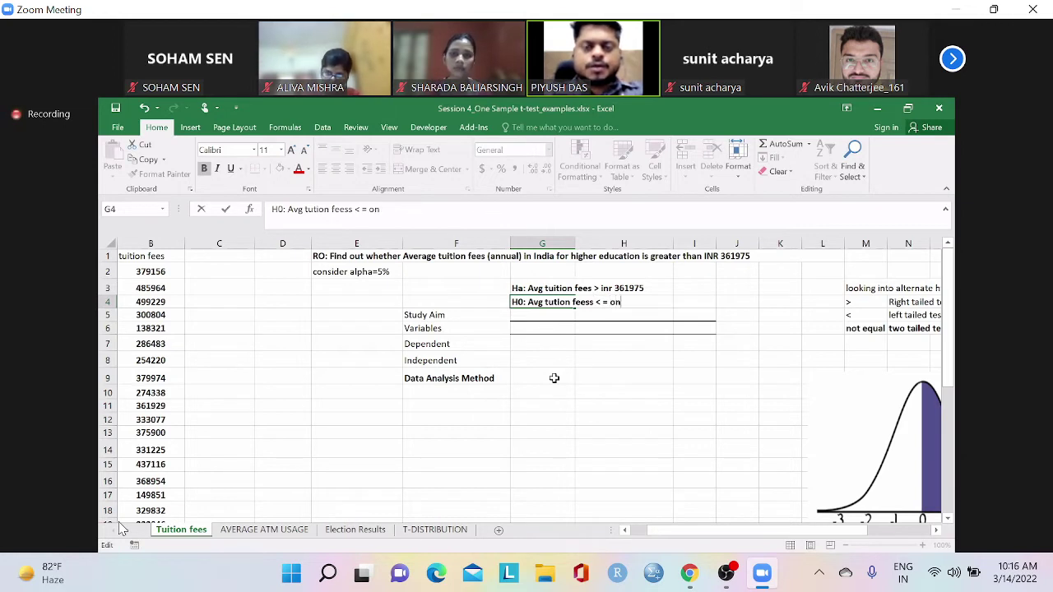
{"action": "key", "text": "BackSpace"}
{"action": "type", "text": "inr"}
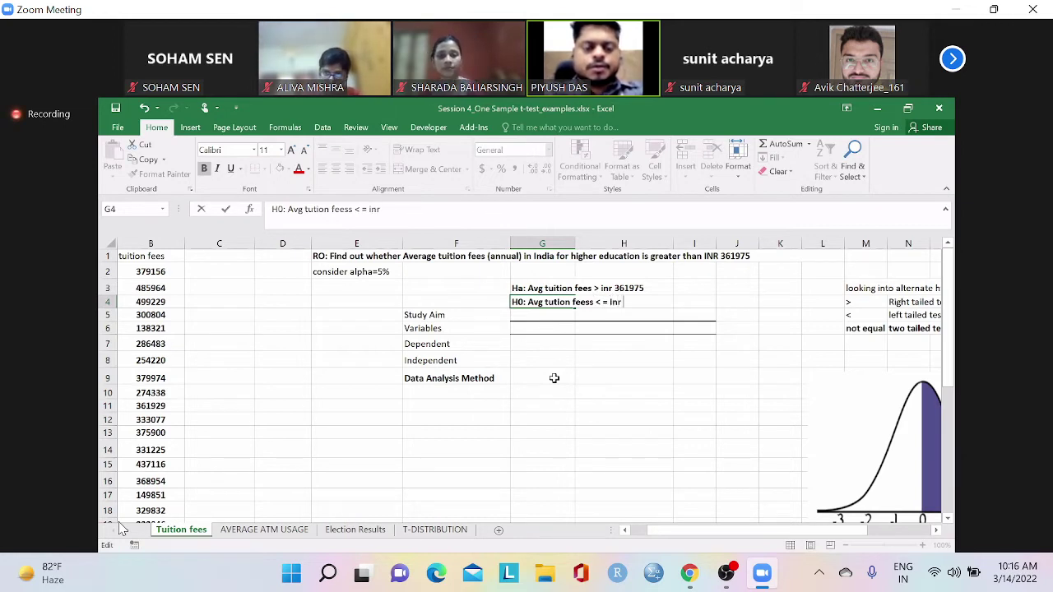
{"action": "type", "text": " 361975"}
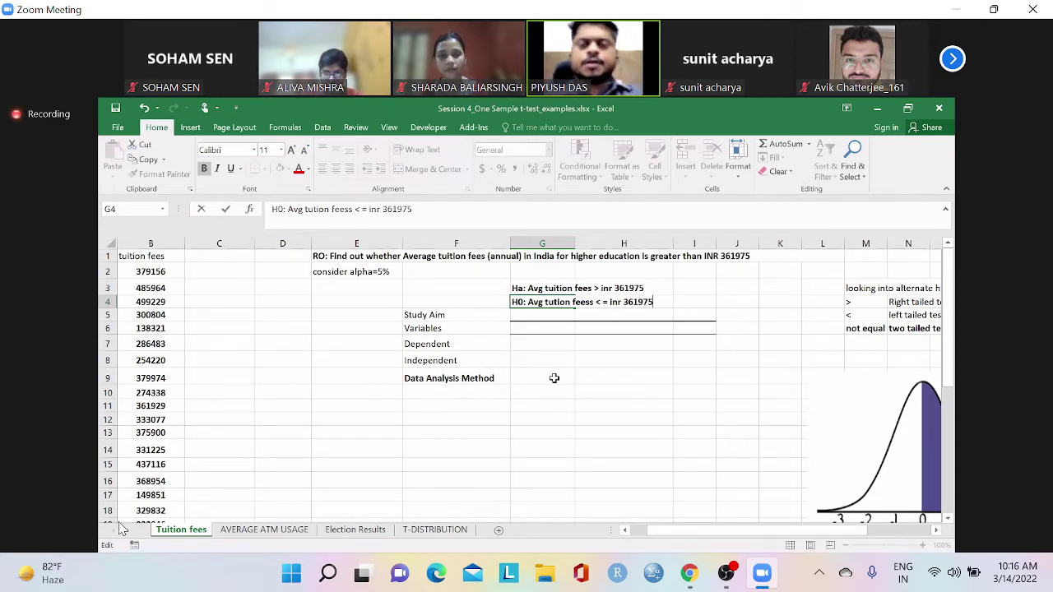
{"action": "left_click_drag", "start_coordinate": [545, 288], "coordinate": [716, 311]}
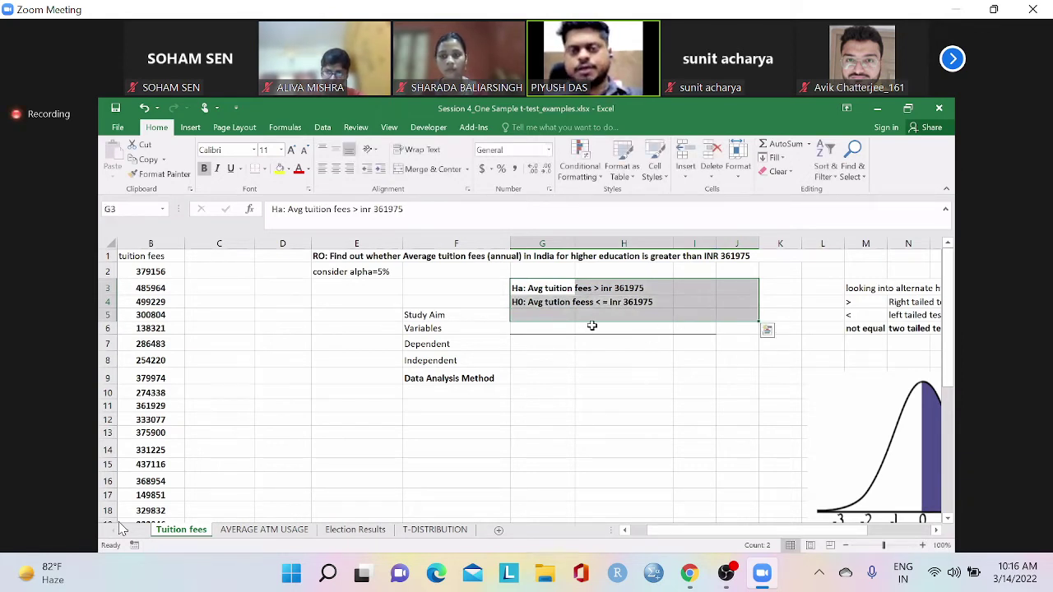
{"action": "left_click", "coordinate": [604, 301]}
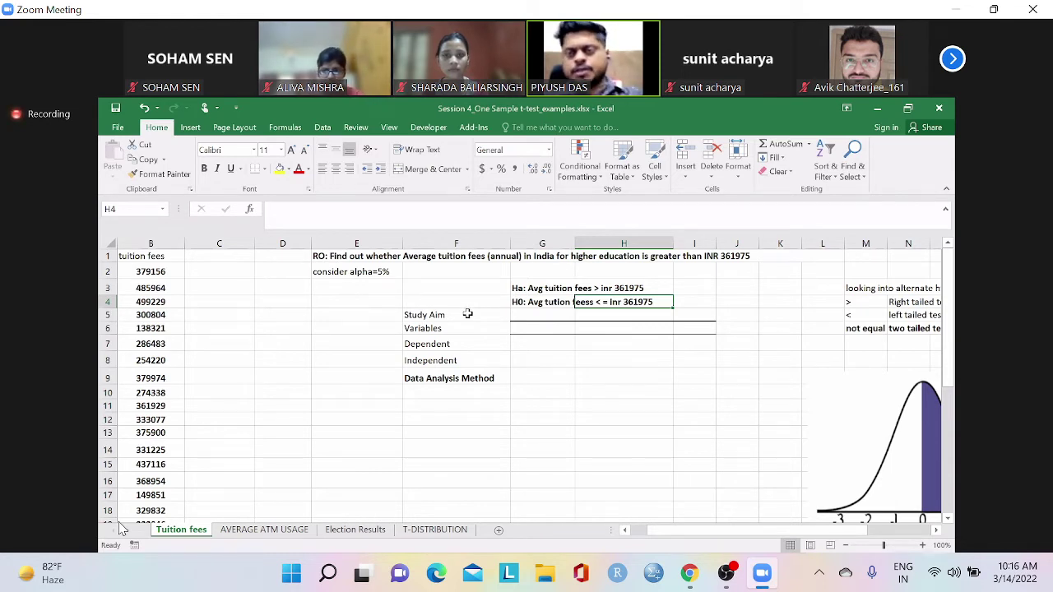
{"action": "left_click", "coordinate": [486, 290]}
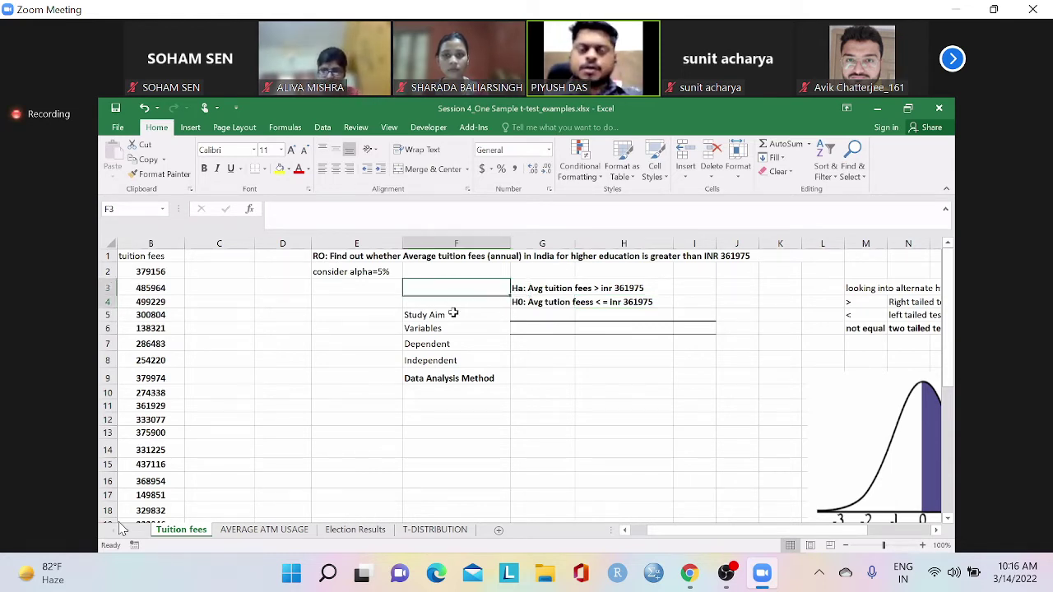
{"action": "left_click_drag", "start_coordinate": [457, 287], "coordinate": [719, 424]}
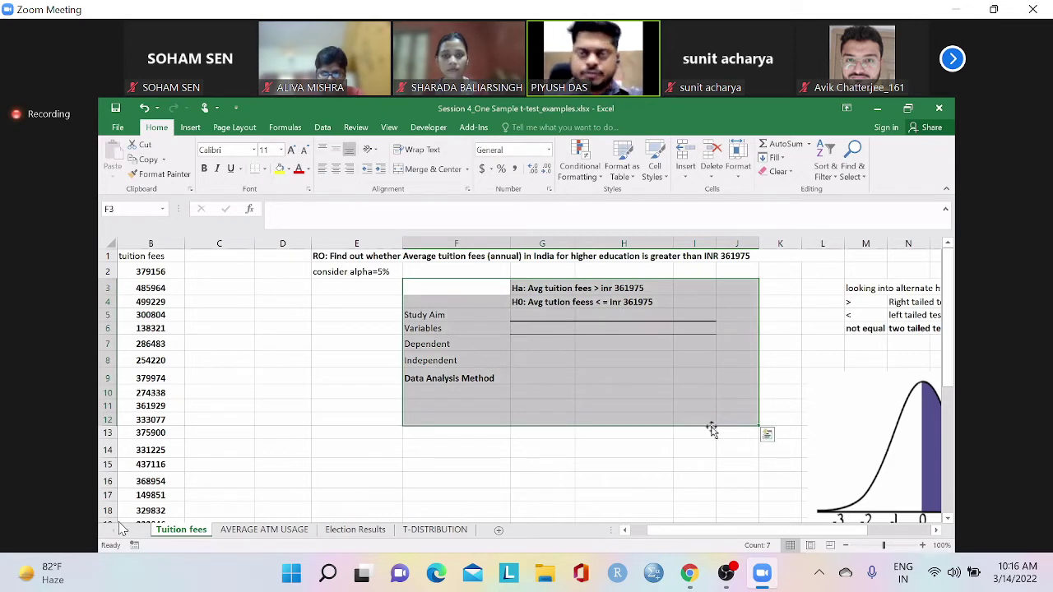
{"action": "left_click", "coordinate": [368, 418]}
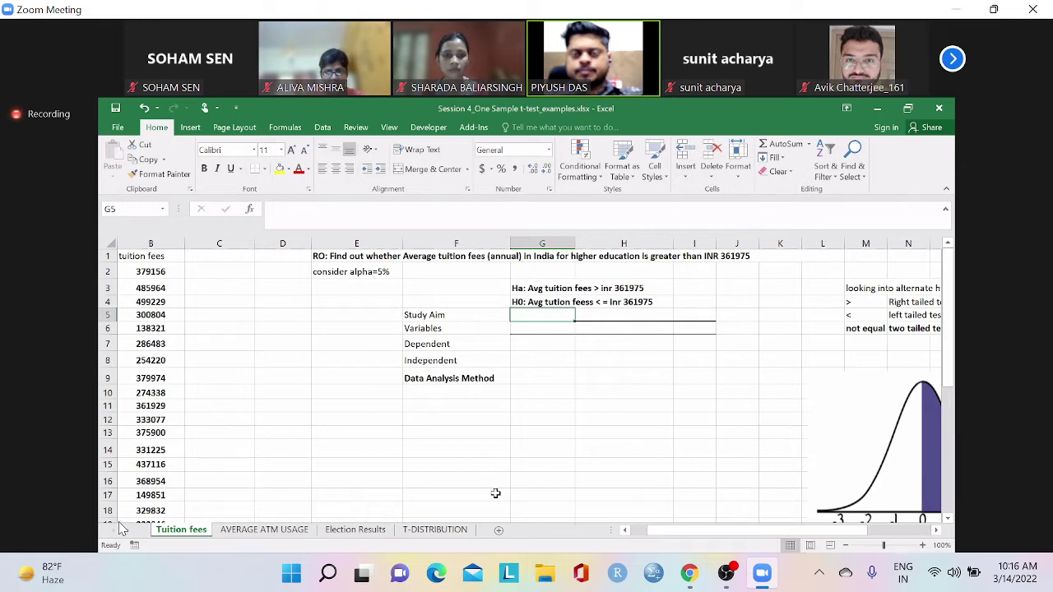
{"action": "left_click", "coordinate": [454, 317]}
{"action": "left_click", "coordinate": [455, 255]}
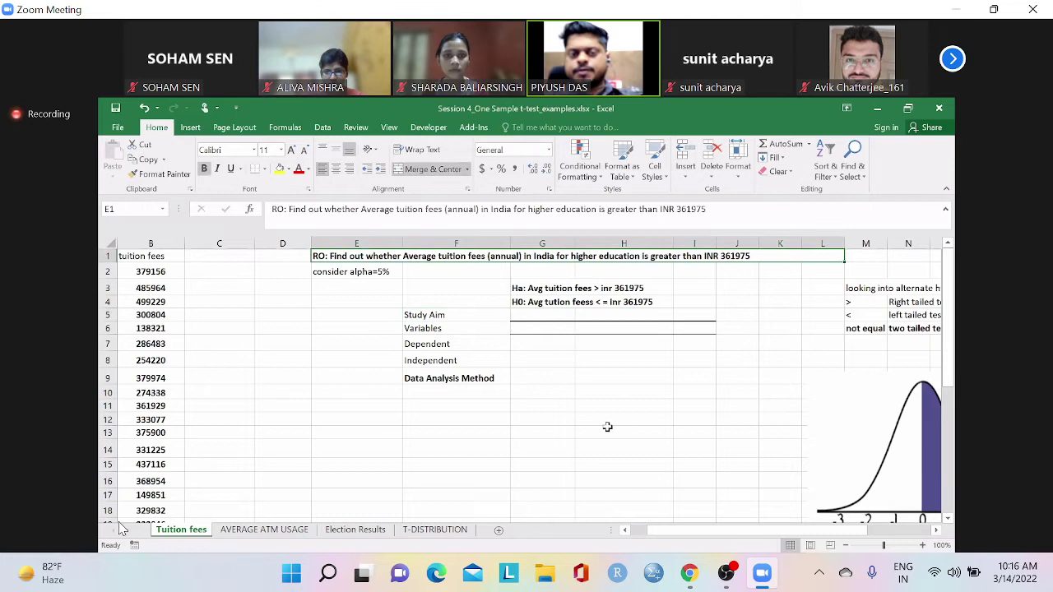
{"action": "left_click", "coordinate": [517, 315]}
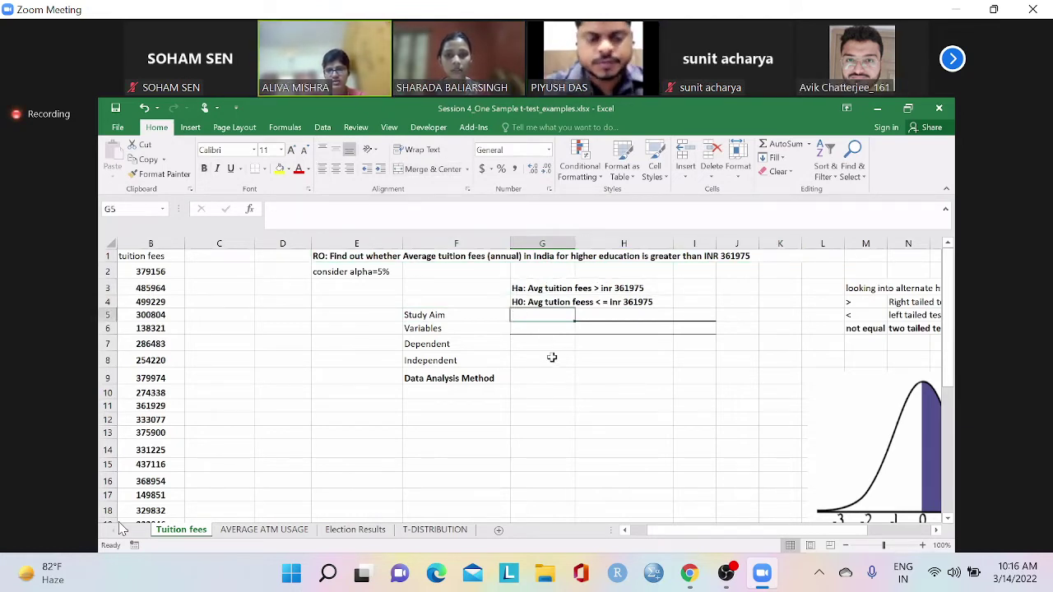
{"action": "type", "text": "gre"}
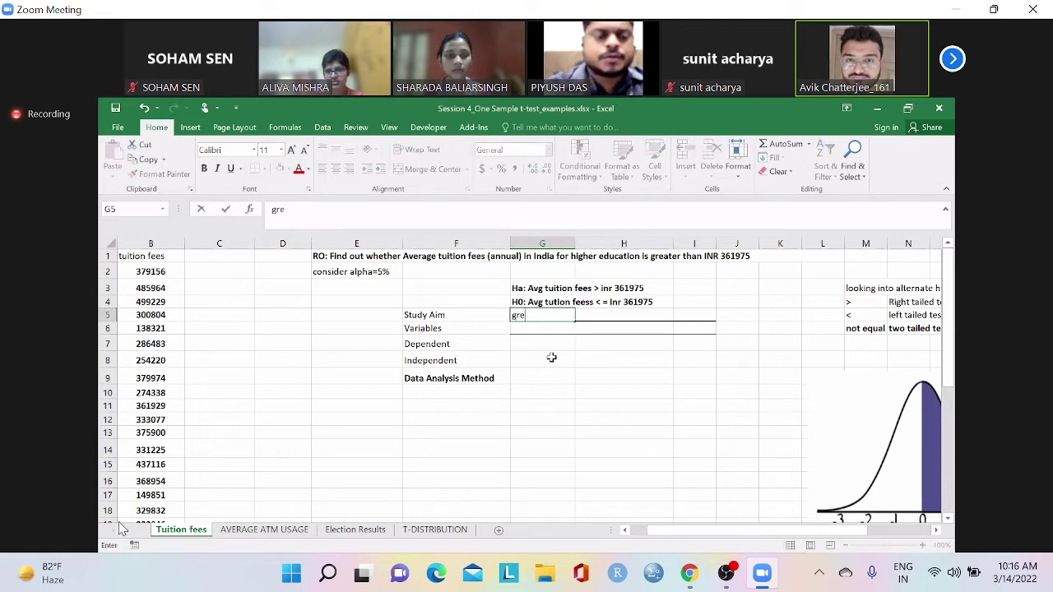
{"action": "type", "text": "ater than"}
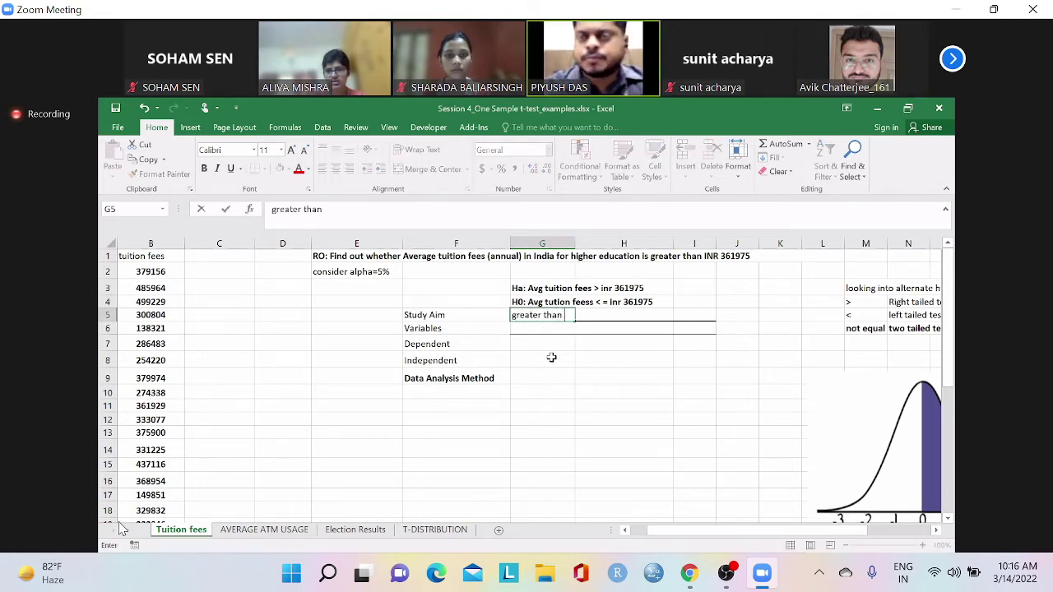
{"action": "key", "text": "BackSpace"}
{"action": "key", "text": "BackSpace"}
{"action": "key", "text": "BackSpace"}
{"action": "key", "text": "BackSpace"}
{"action": "key", "text": "BackSpace"}
{"action": "key", "text": "BackSpace"}
{"action": "key", "text": "BackSpace"}
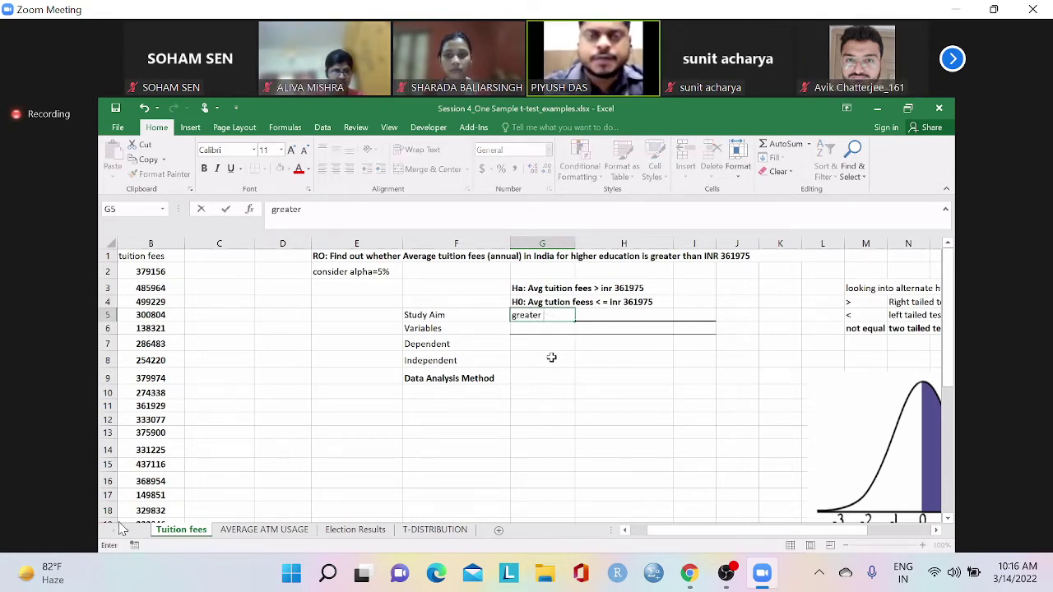
{"action": "key", "text": "BackSpace"}
{"action": "key", "text": "BackSpace"}
{"action": "key", "text": "BackSpace"}
{"action": "key", "text": "BackSpace"}
{"action": "key", "text": "BackSpace"}
Enter the study aim in cell G5 as "observed variable is greater than some expected number"
{"action": "type", "text": "o"}
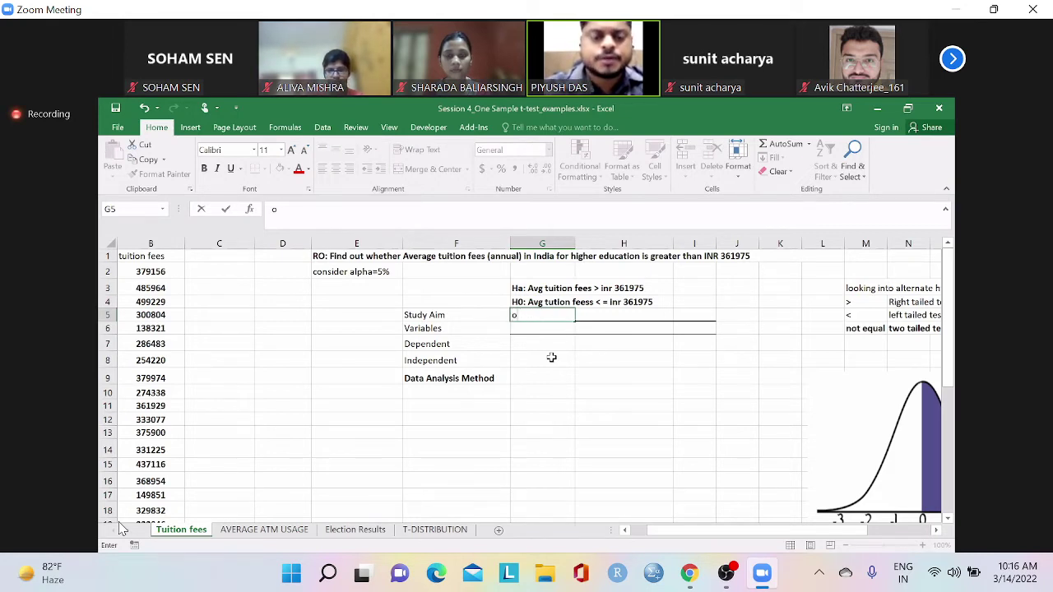
{"action": "type", "text": "bservaed"}
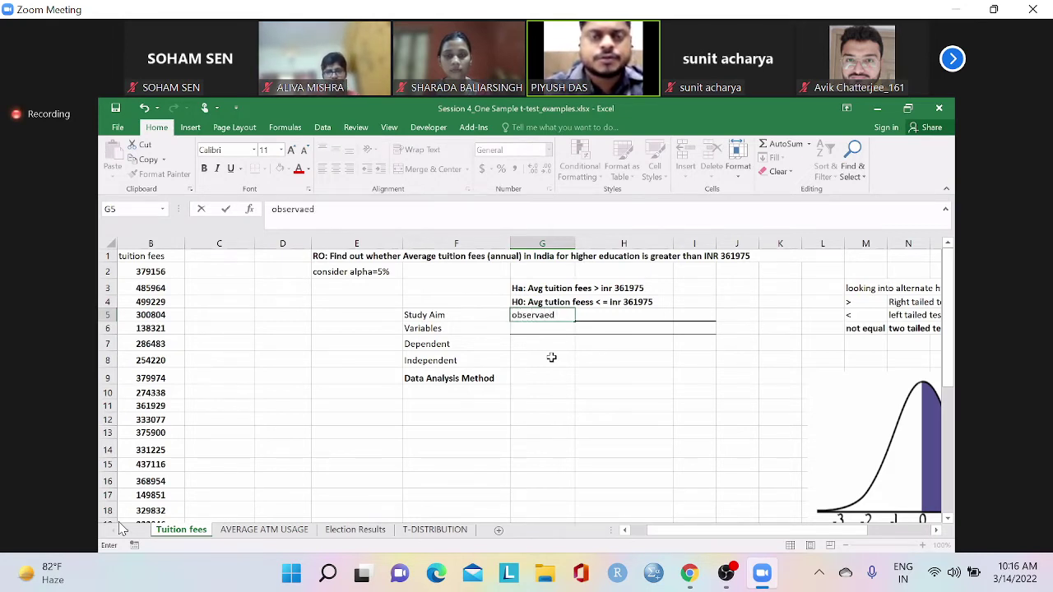
{"action": "key", "text": "BackSpace"}
{"action": "key", "text": "BackSpace"}
{"action": "key", "text": "BackSpace"}
{"action": "key", "text": "BackSpace"}
{"action": "type", "text": "v"}
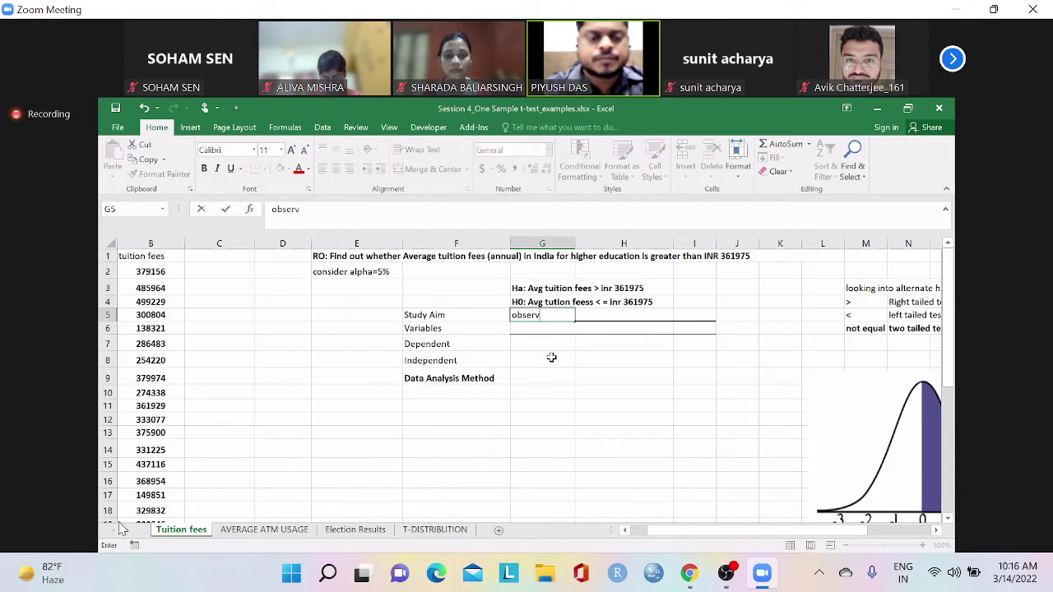
{"action": "type", "text": "ed variabl"}
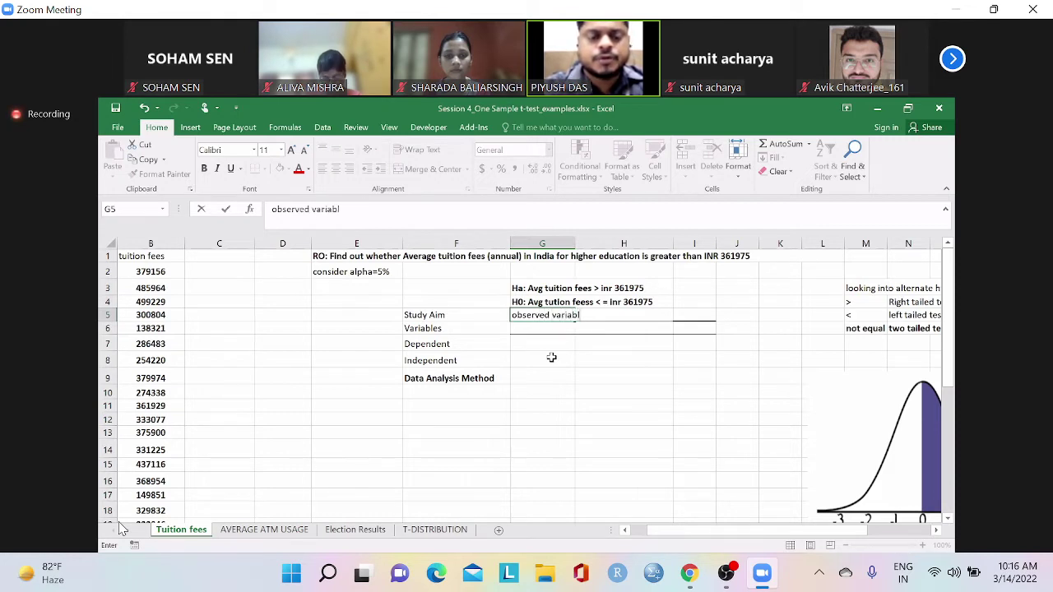
{"action": "type", "text": "e is greater"}
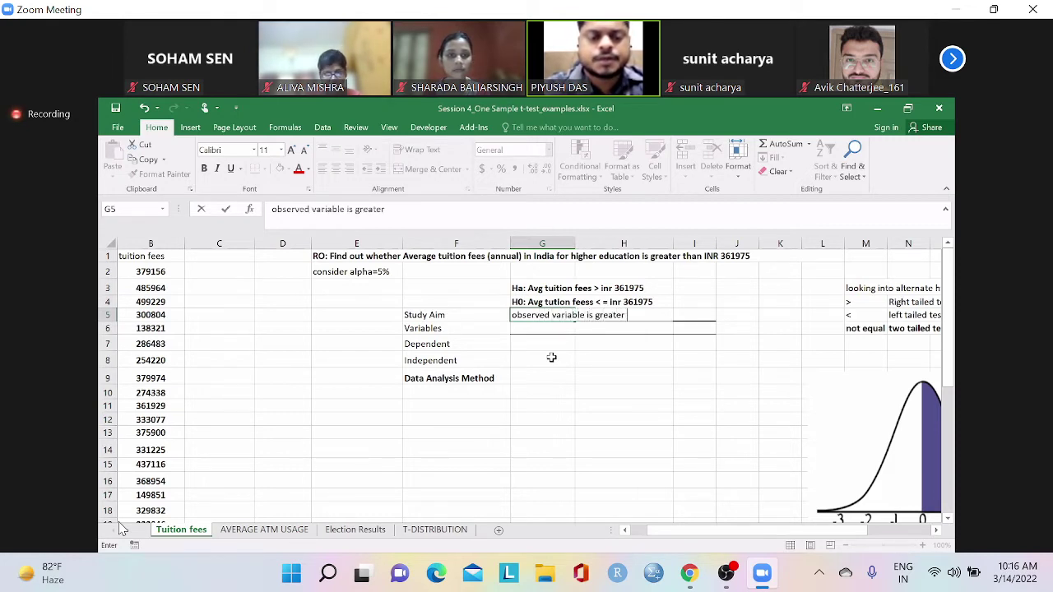
{"action": "type", "text": " than some"}
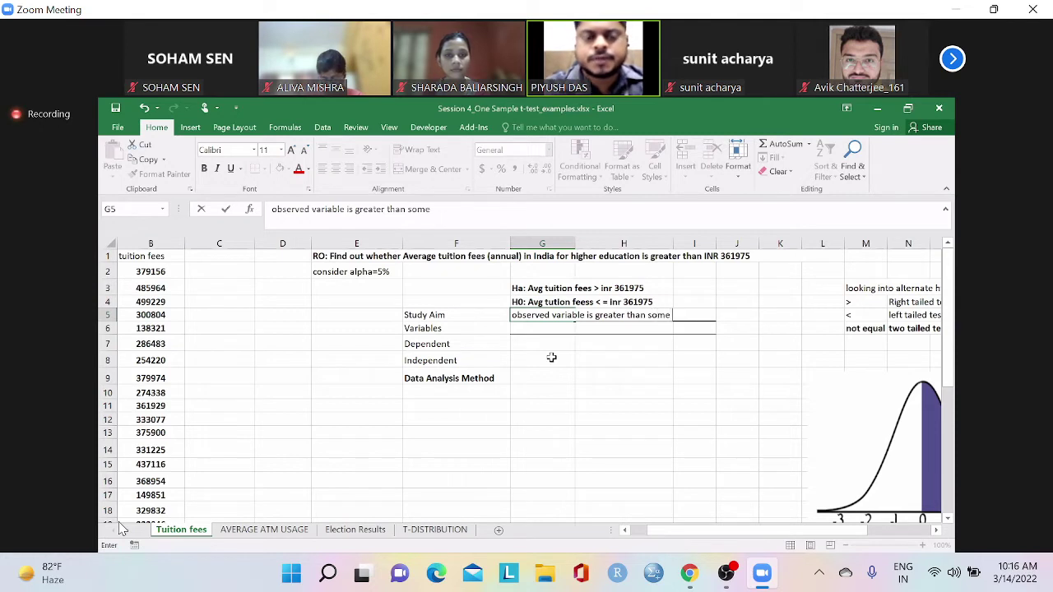
{"action": "type", "text": " expected num"}
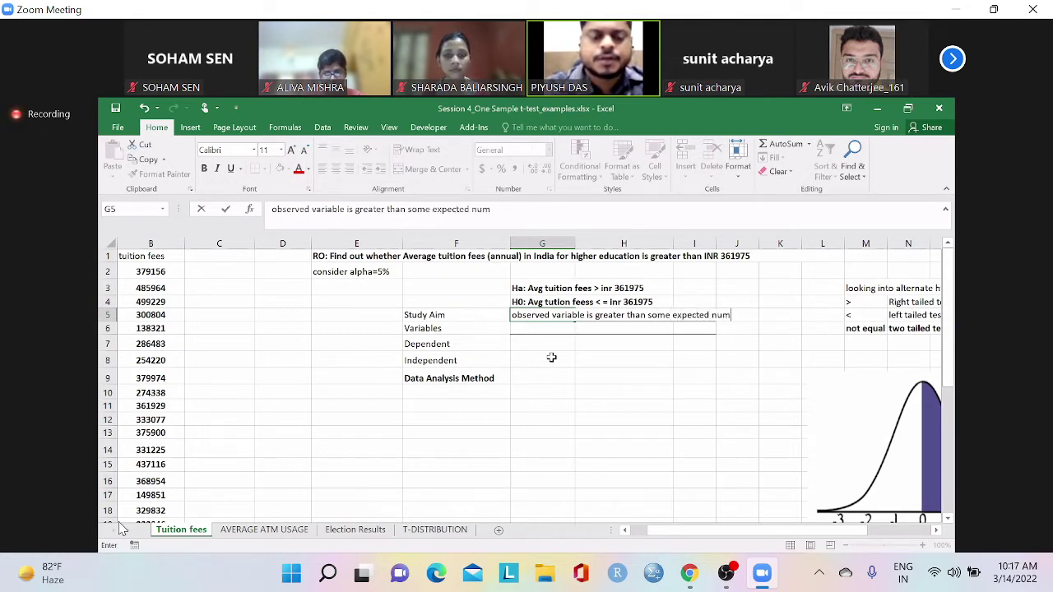
{"action": "type", "text": "ber"}
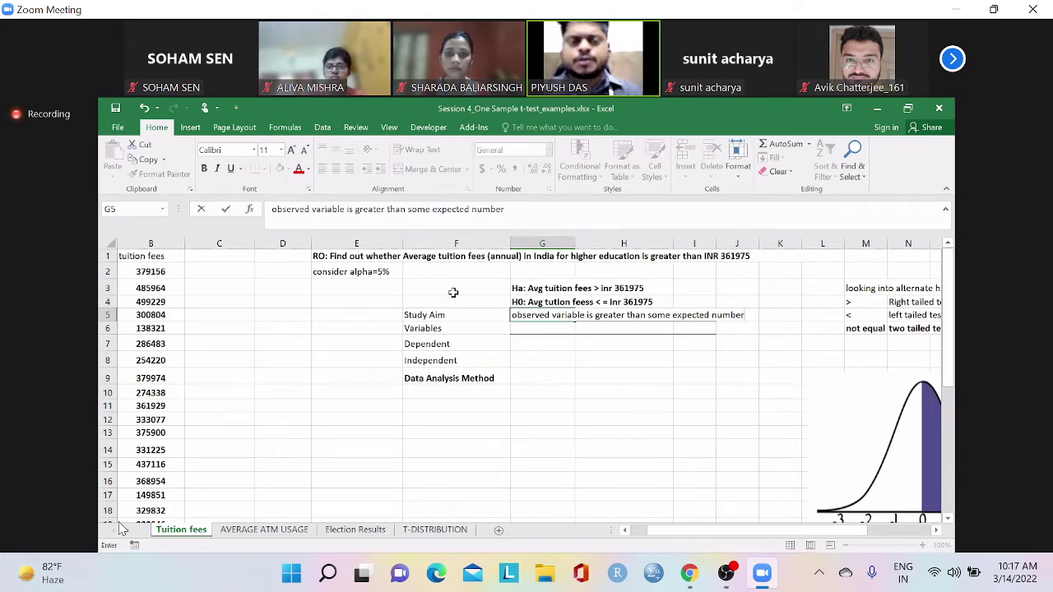
{"action": "left_click_drag", "start_coordinate": [450, 290], "coordinate": [697, 316]}
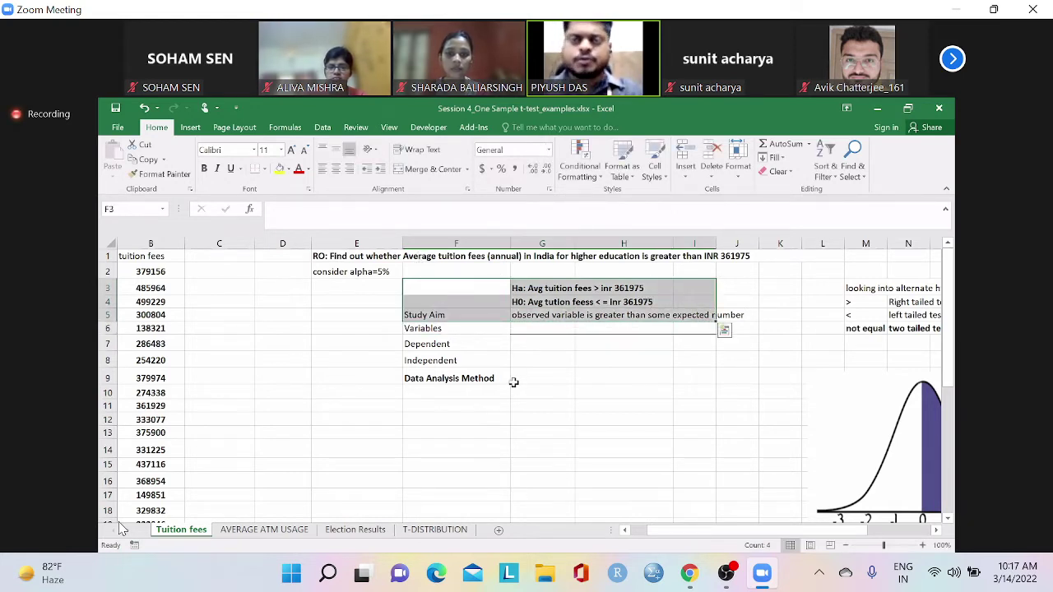
Enter "tuition fess" as the study variable in cell G6
{"action": "left_click", "coordinate": [533, 331]}
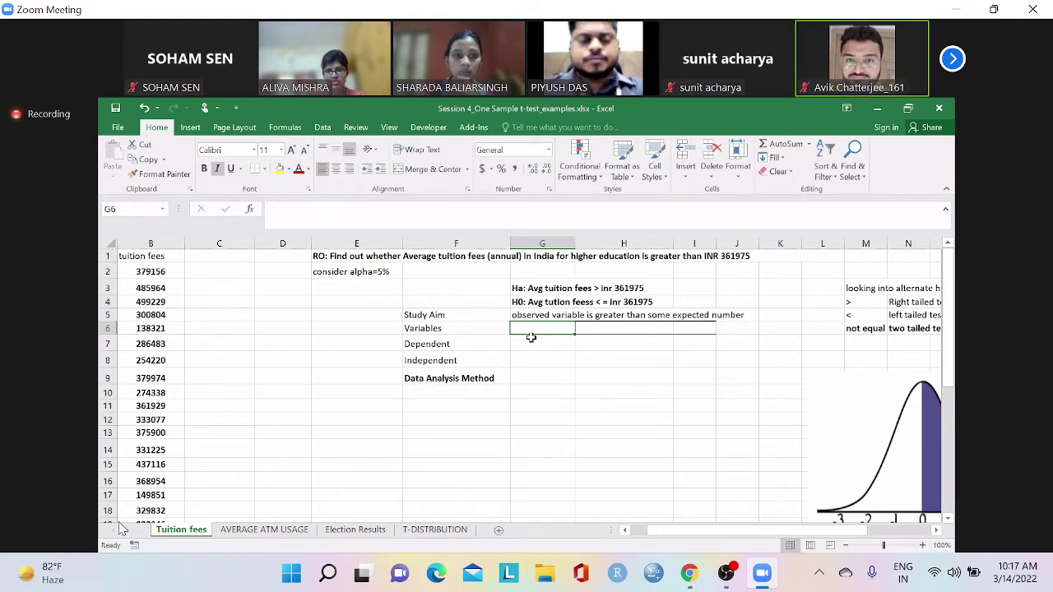
{"action": "type", "text": "tiut"}
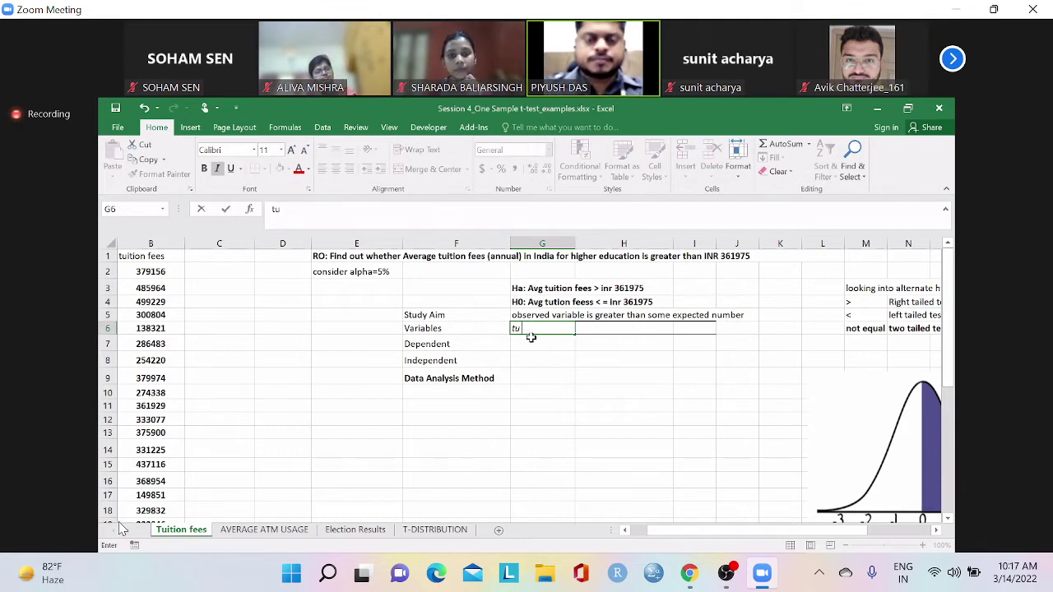
{"action": "key", "text": "BackSpace"}
{"action": "type", "text": "ition fess"}
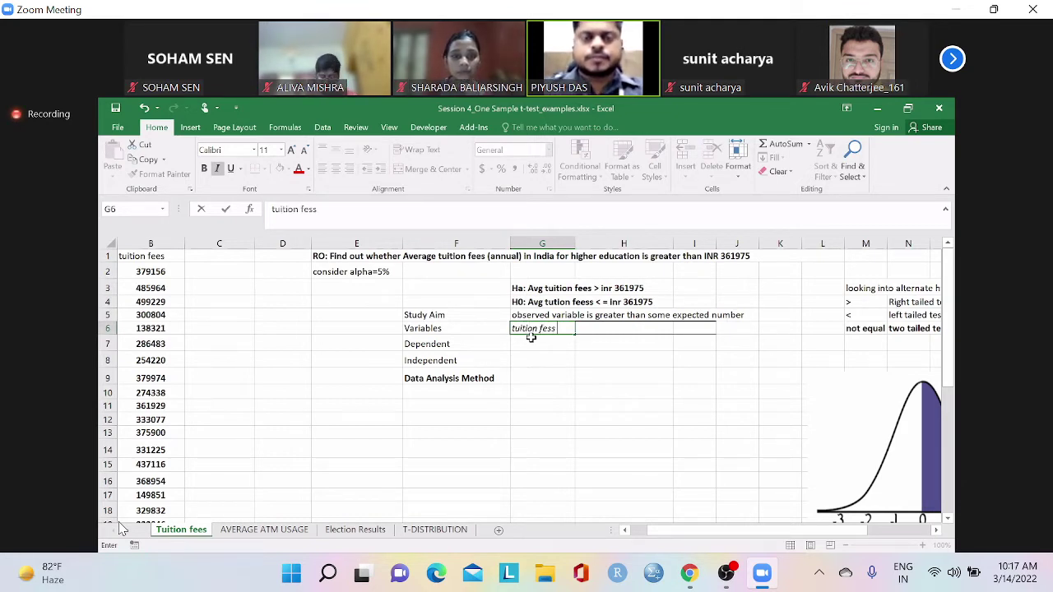
{"action": "left_click_drag", "start_coordinate": [533, 341], "coordinate": [548, 359]}
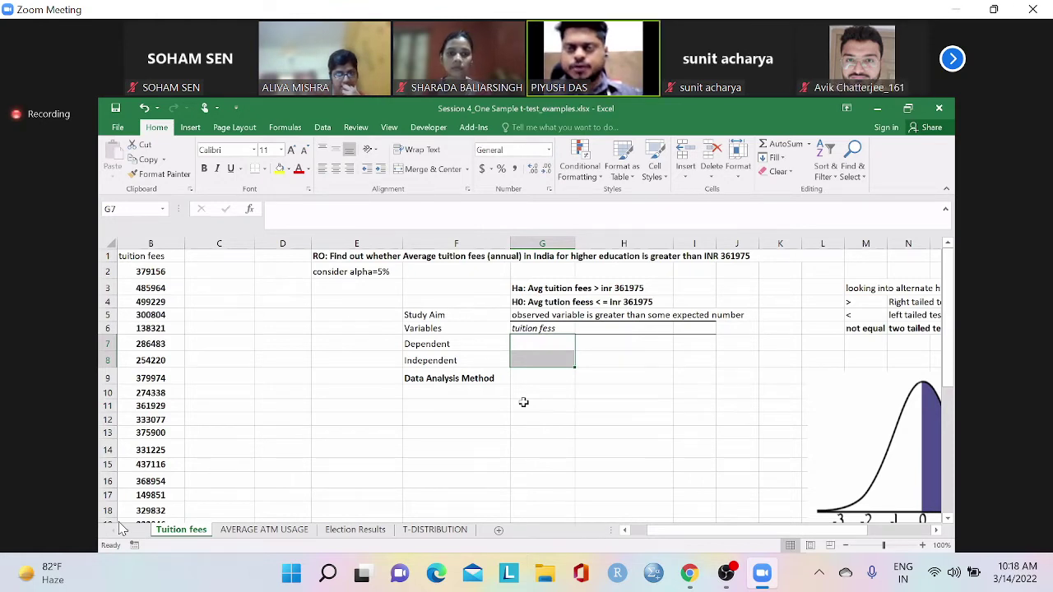
Review the tuition fee values in column B from the first record to the last
{"action": "left_click", "coordinate": [150, 274]}
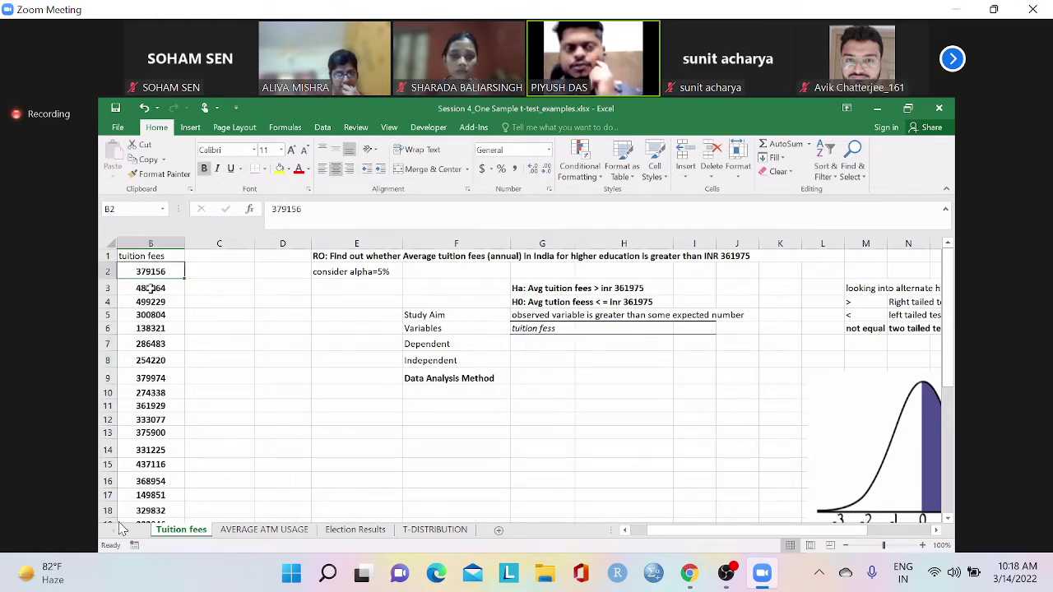
{"action": "scroll", "coordinate": [150, 288], "scroll_direction": "down", "scroll_amount": 1}
{"action": "scroll", "coordinate": [142, 311], "scroll_direction": "down", "scroll_amount": 5}
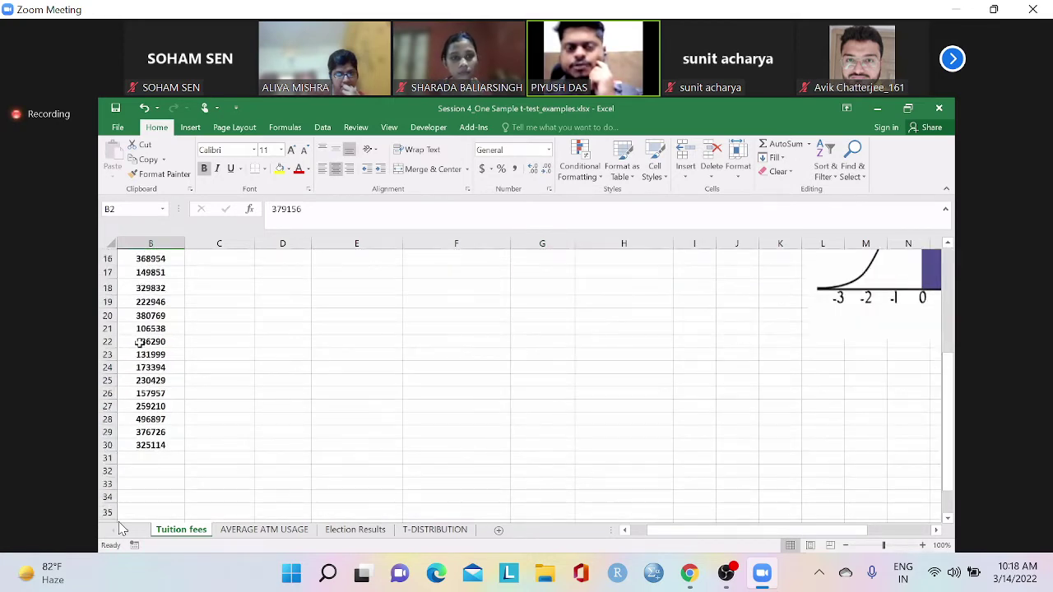
{"action": "scroll", "coordinate": [140, 340], "scroll_direction": "up", "scroll_amount": 5}
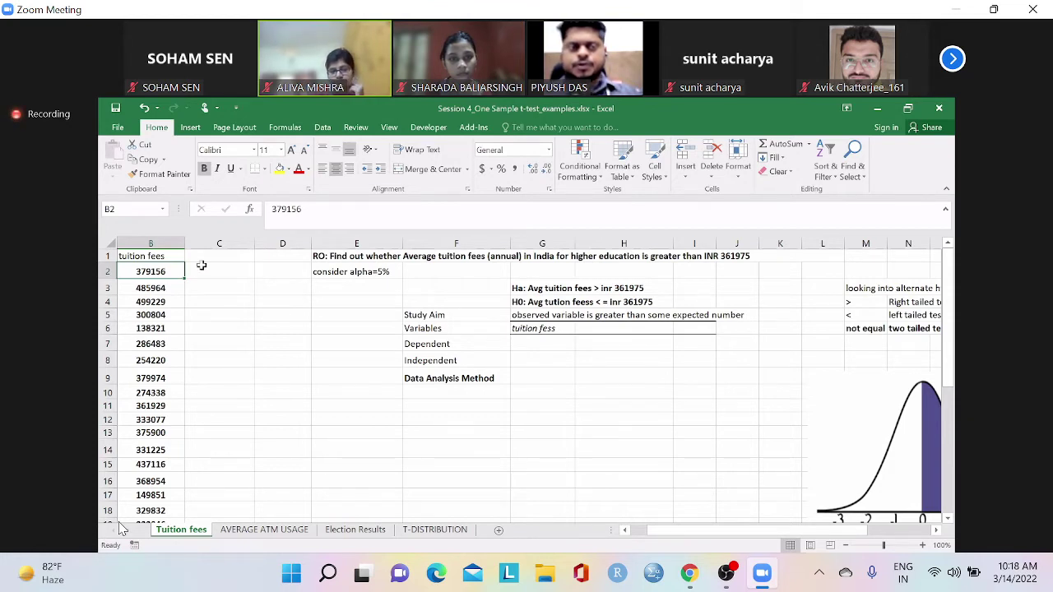
{"action": "left_click", "coordinate": [200, 267]}
{"action": "left_click", "coordinate": [189, 329]}
{"action": "left_click", "coordinate": [201, 465]}
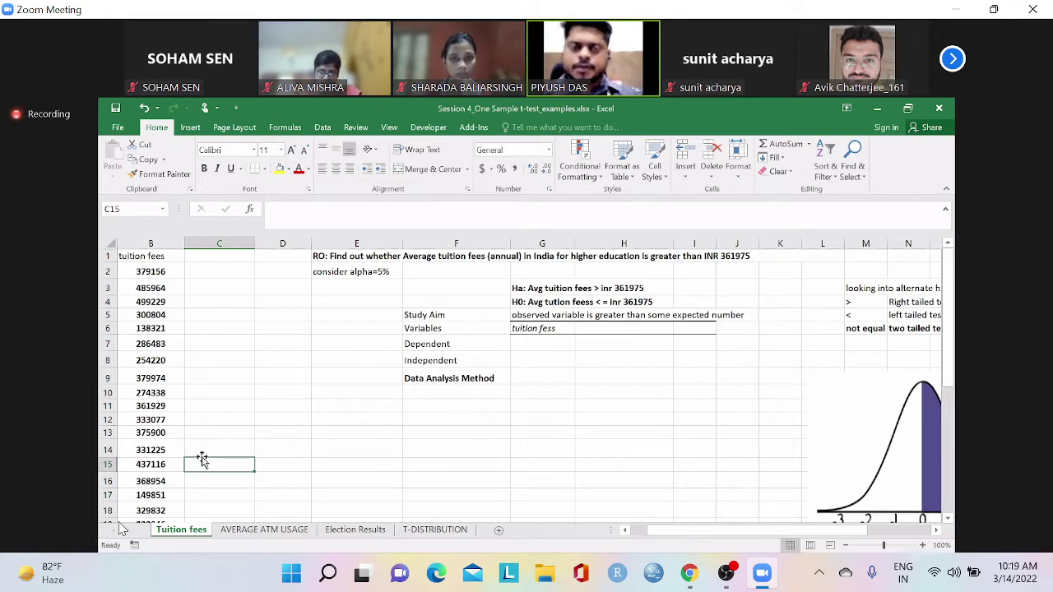
Append "(one )" to the variable name in cell G6
{"action": "double_click", "coordinate": [574, 331]}
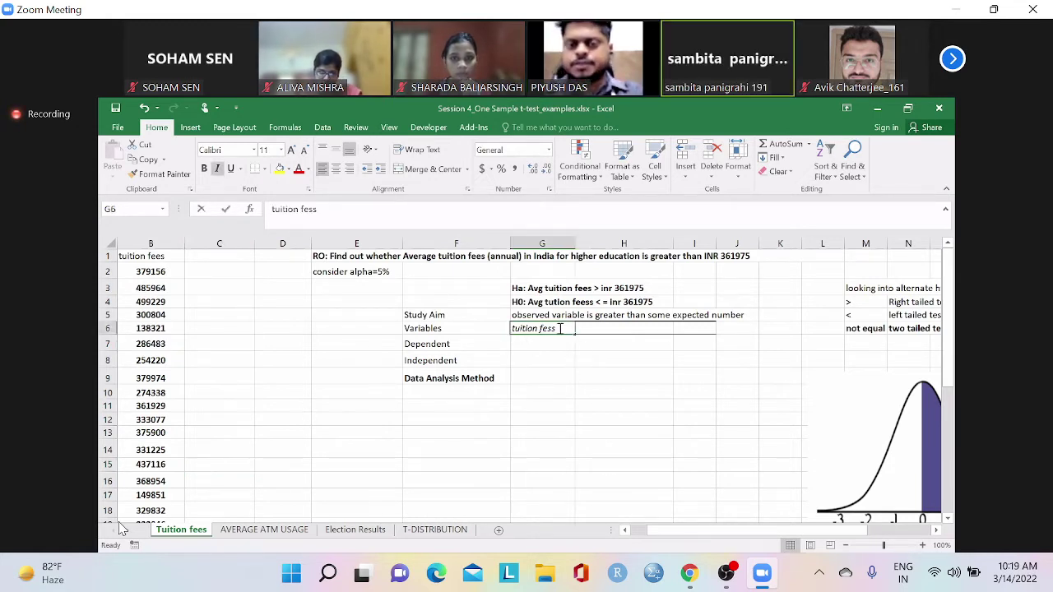
{"action": "type", "text": "(o"}
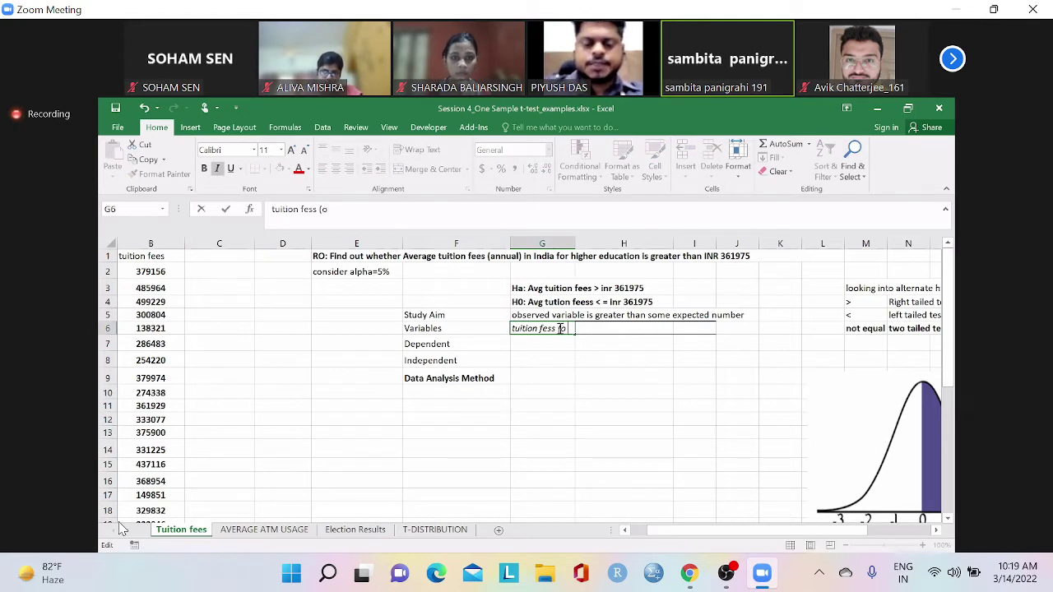
{"action": "type", "text": "ne"}
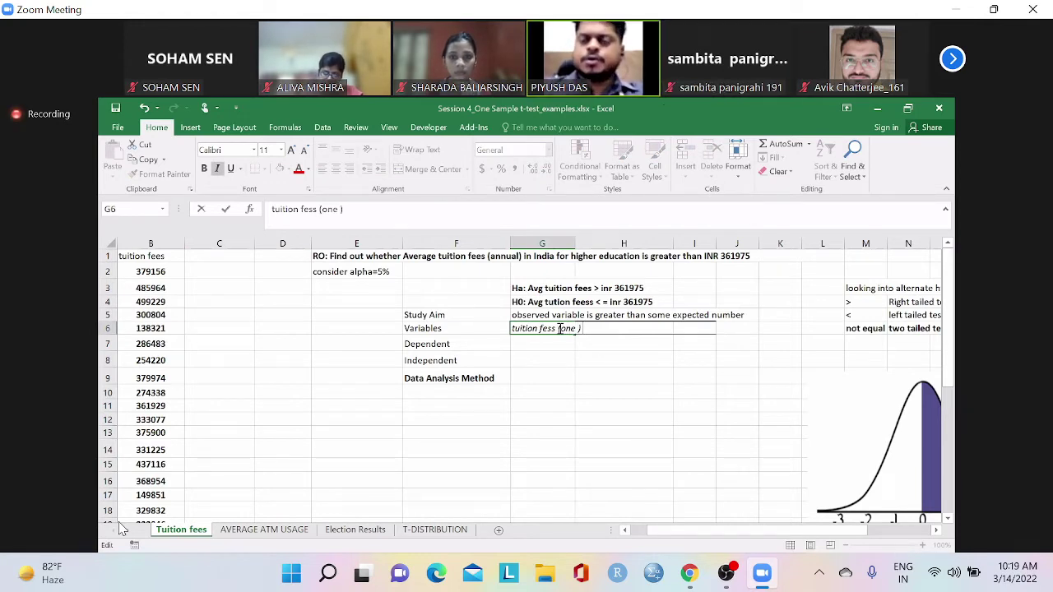
{"action": "left_click", "coordinate": [556, 375]}
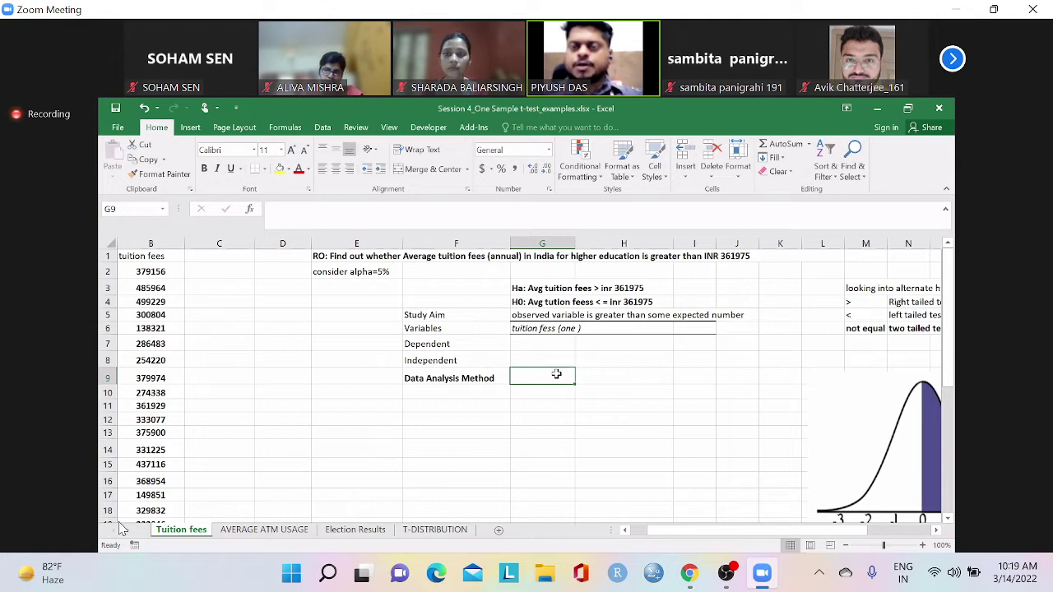
Fill in both the dependent and independent variable entries, cells G7 and G8, with "Not applicable"
{"action": "left_click", "coordinate": [553, 354]}
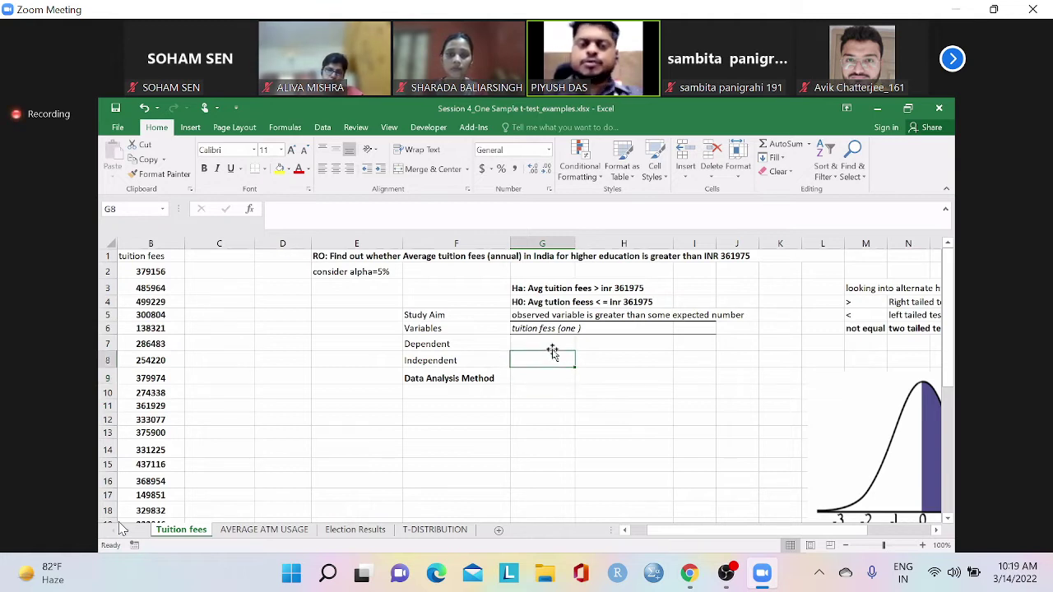
{"action": "left_click", "coordinate": [554, 345]}
{"action": "type", "text": "No"}
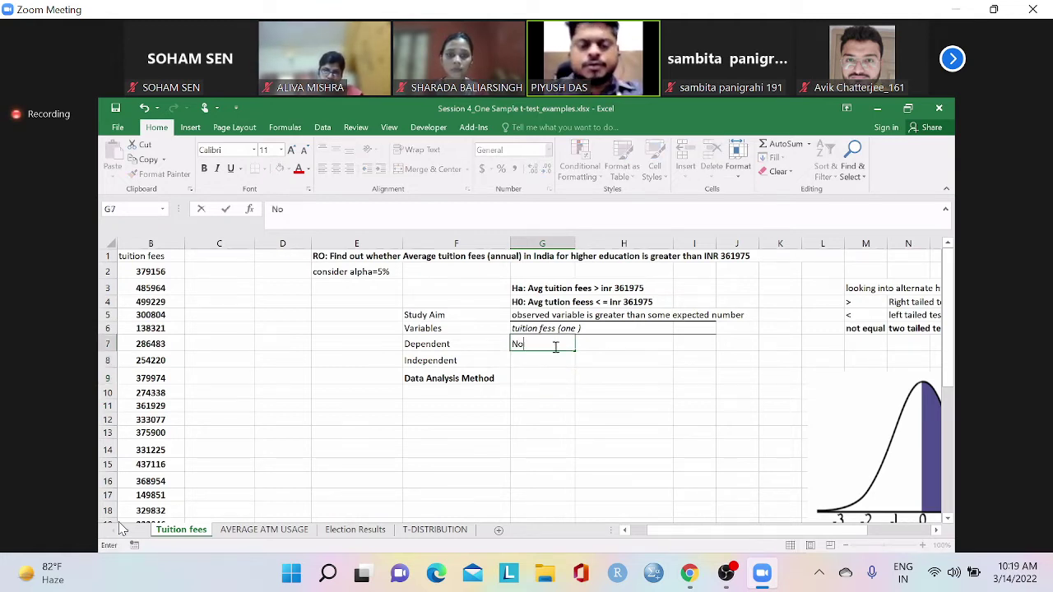
{"action": "type", "text": "t applicab"}
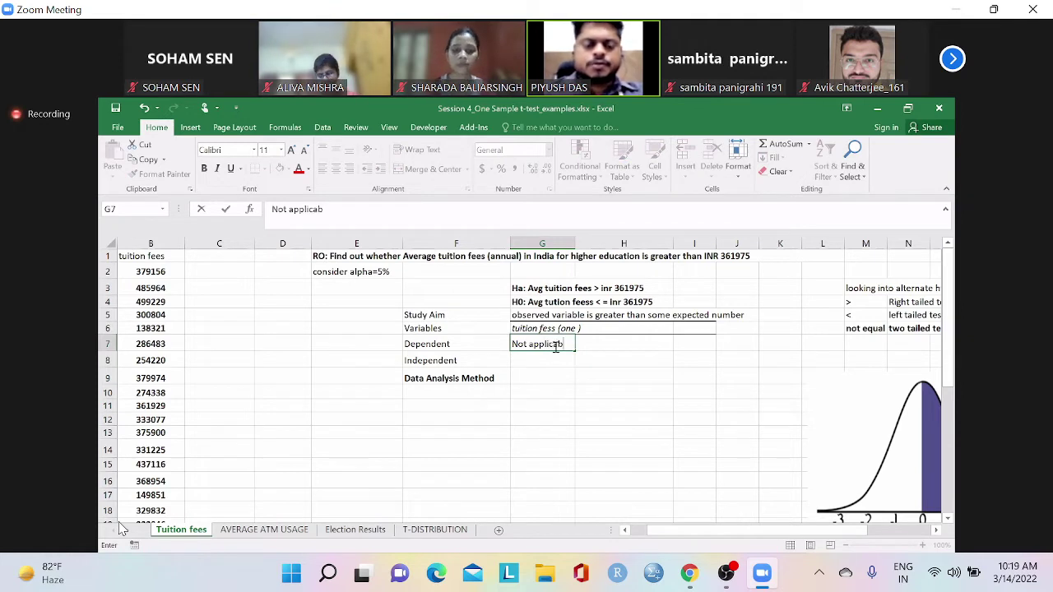
{"action": "type", "text": "le"}
{"action": "left_click", "coordinate": [542, 359]}
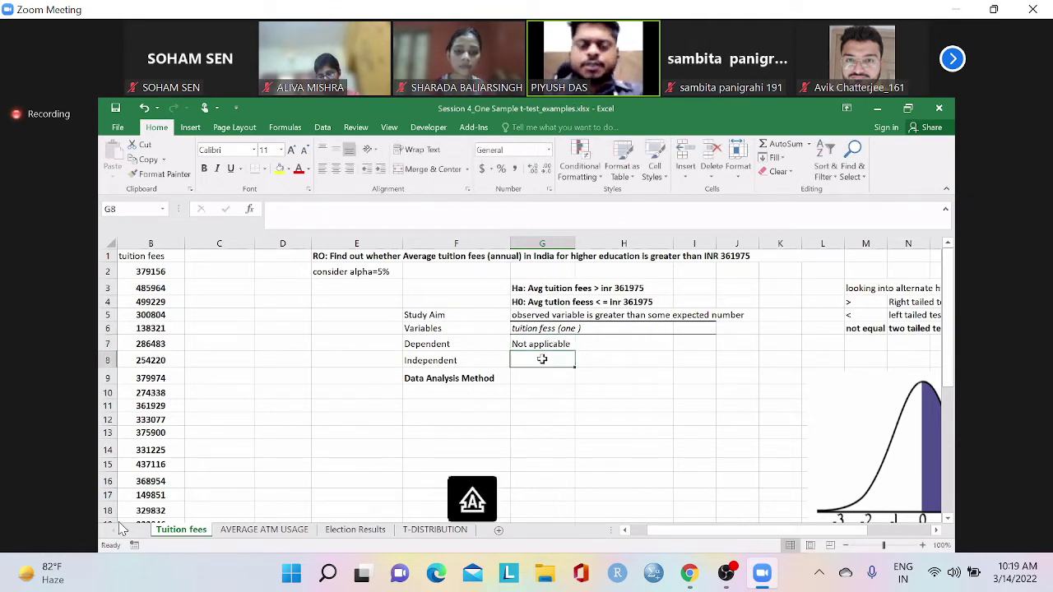
{"action": "type", "text": "Not applicable"}
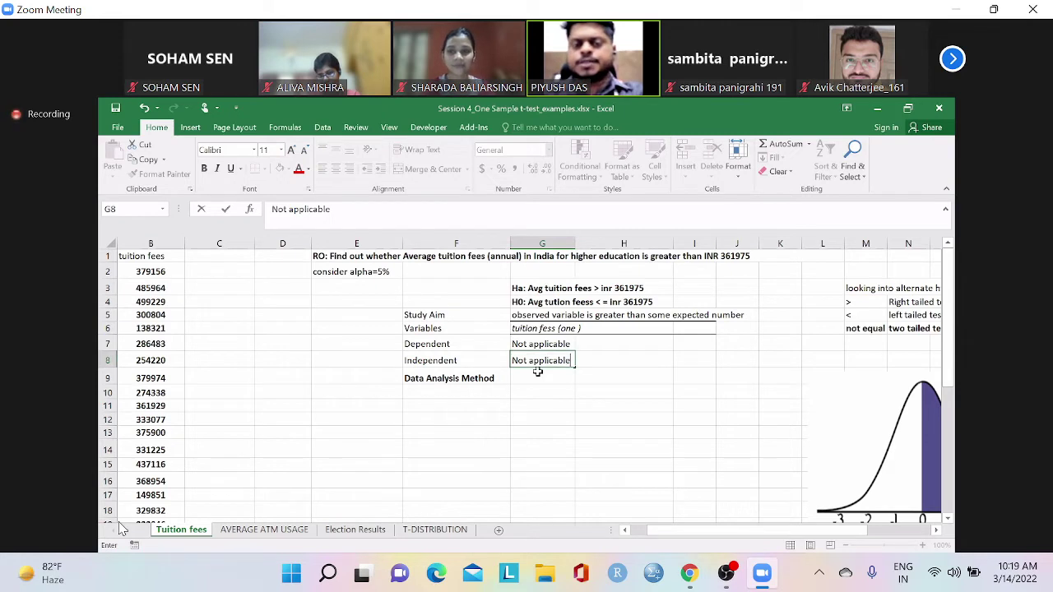
Enter "There is one variable for study, uni-variate study" as the data analysis method in cell G9
{"action": "left_click", "coordinate": [538, 373]}
{"action": "type", "text": "The"}
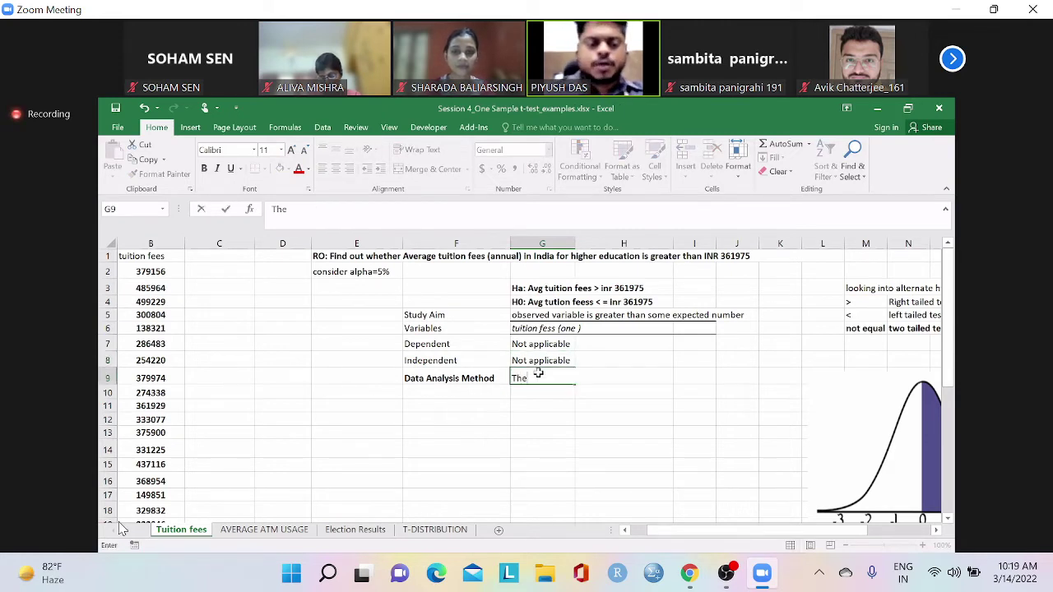
{"action": "type", "text": "re is o"}
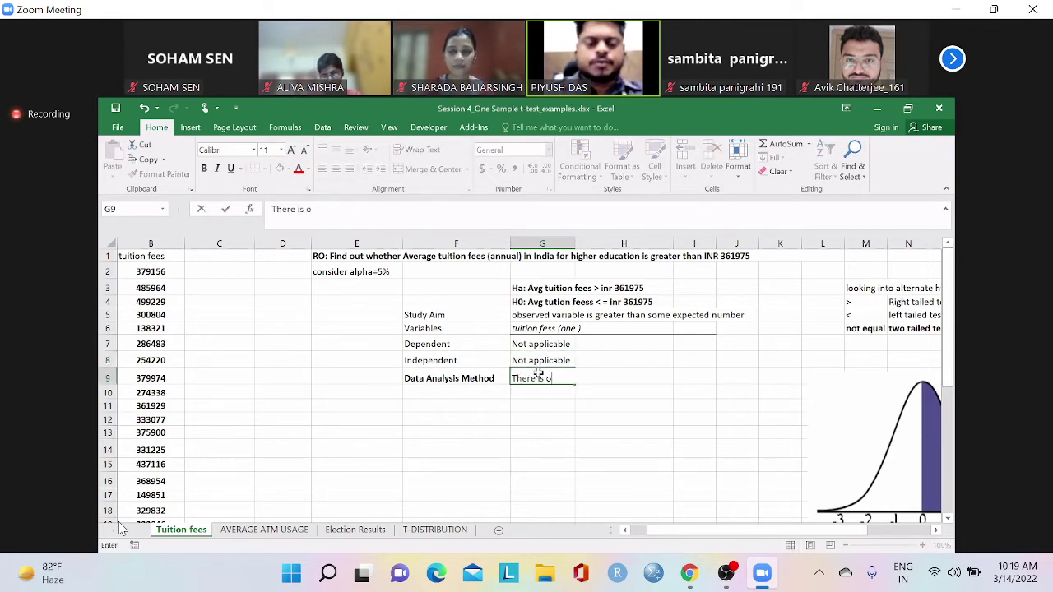
{"action": "type", "text": "ne varible"}
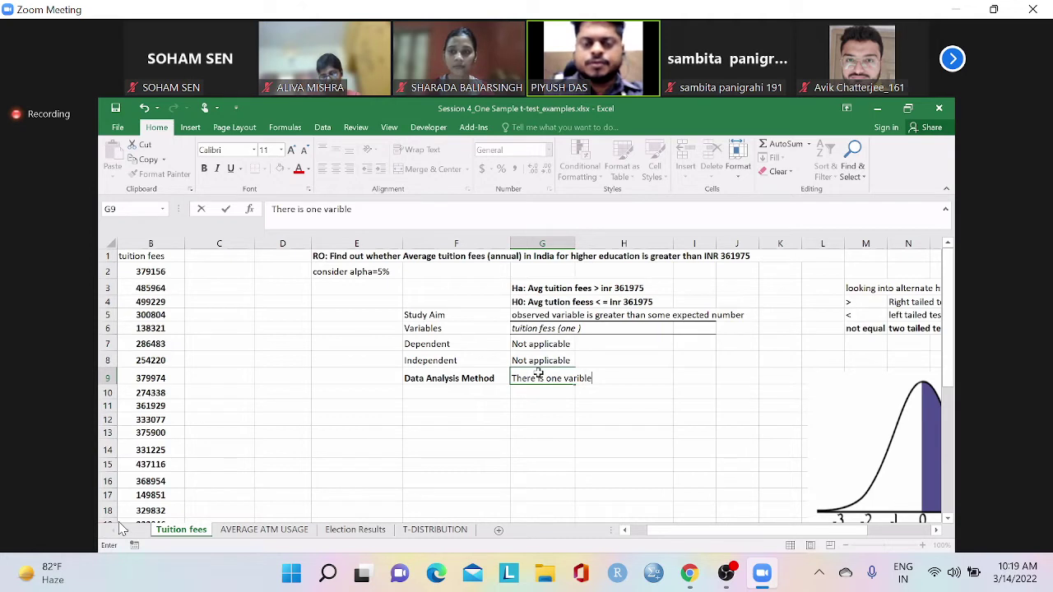
{"action": "key", "text": "BackSpace"}
{"action": "key", "text": "BackSpace"}
{"action": "key", "text": "BackSpace"}
{"action": "type", "text": "ab"}
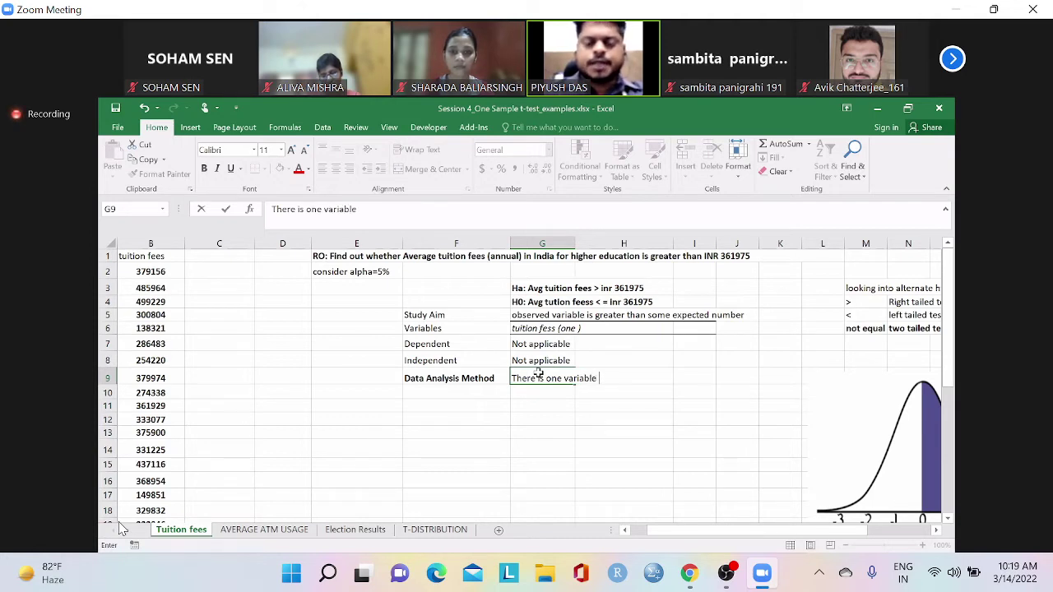
{"action": "type", "text": "le"}
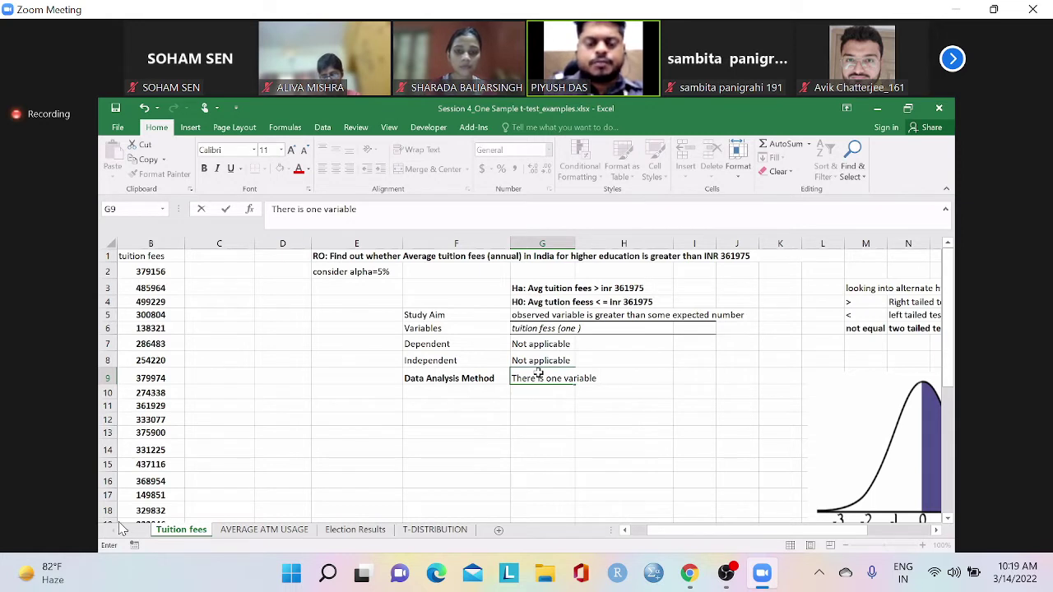
{"action": "type", "text": " for study, "}
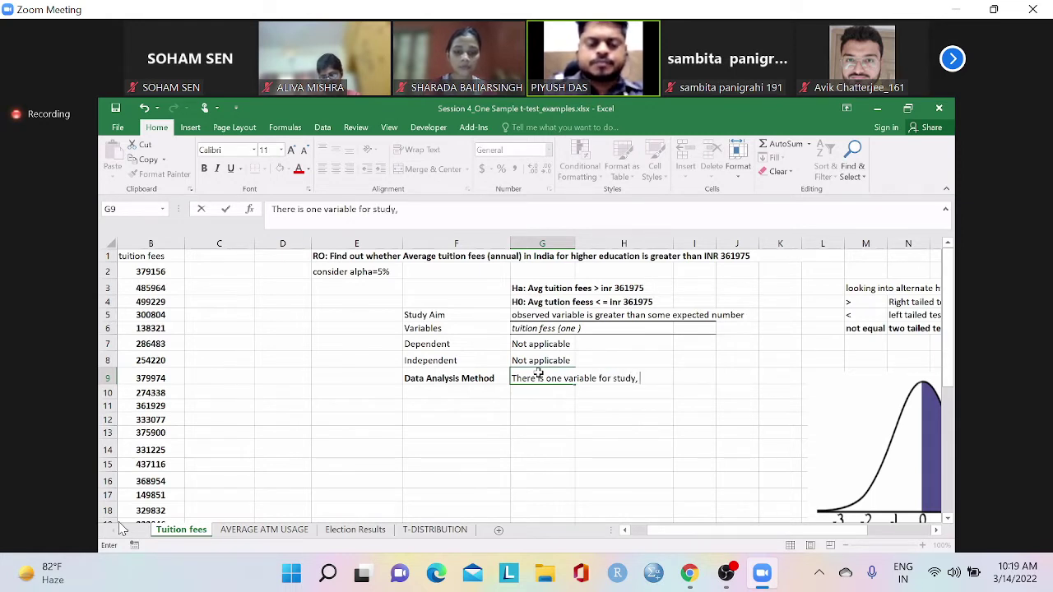
{"action": "type", "text": "uni-varia"}
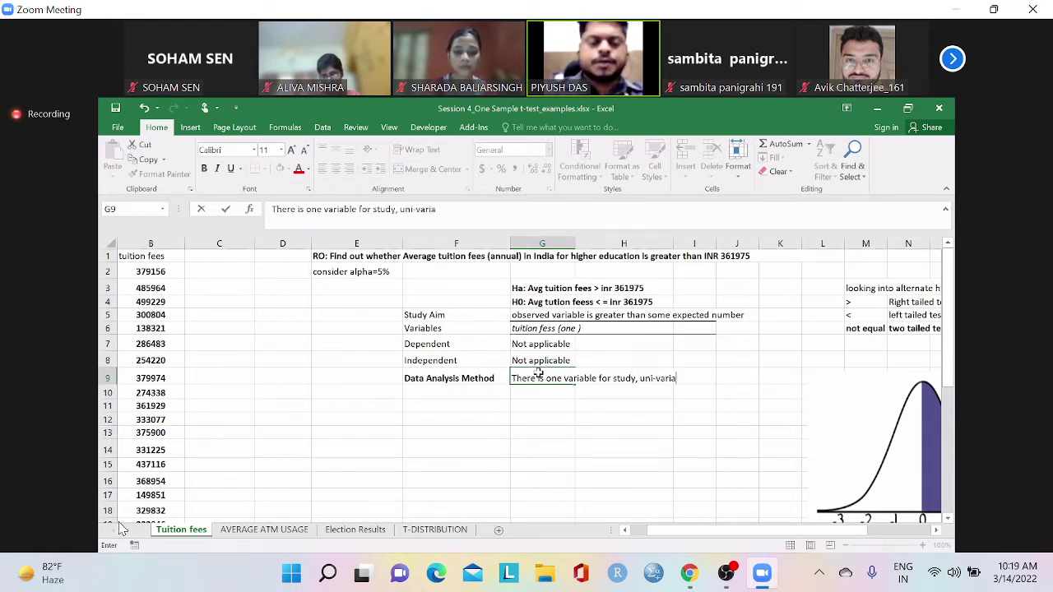
{"action": "type", "text": "te study"}
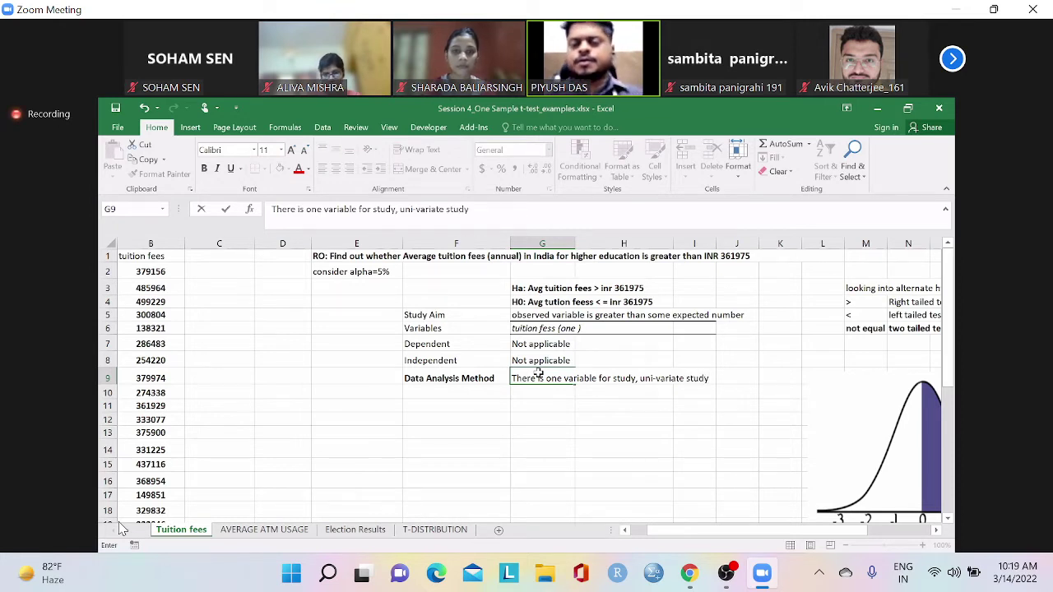
{"action": "left_click", "coordinate": [526, 389]}
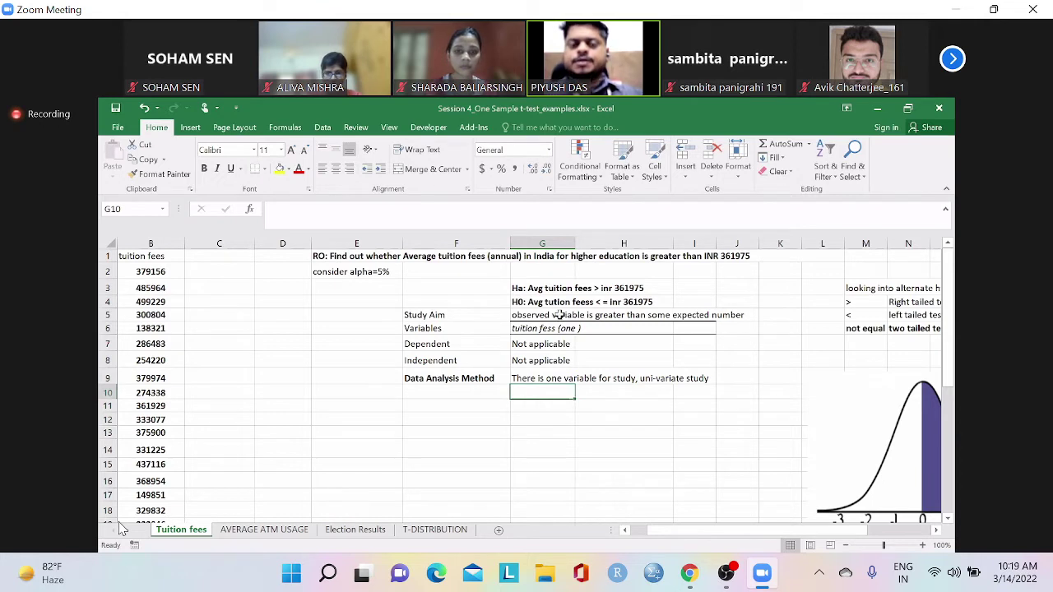
Match the alternate hypothesis in G3 against the tail rules in M4:N6 and enter "Right tailed one sample t-test" in cell G10
{"action": "left_click", "coordinate": [547, 290]}
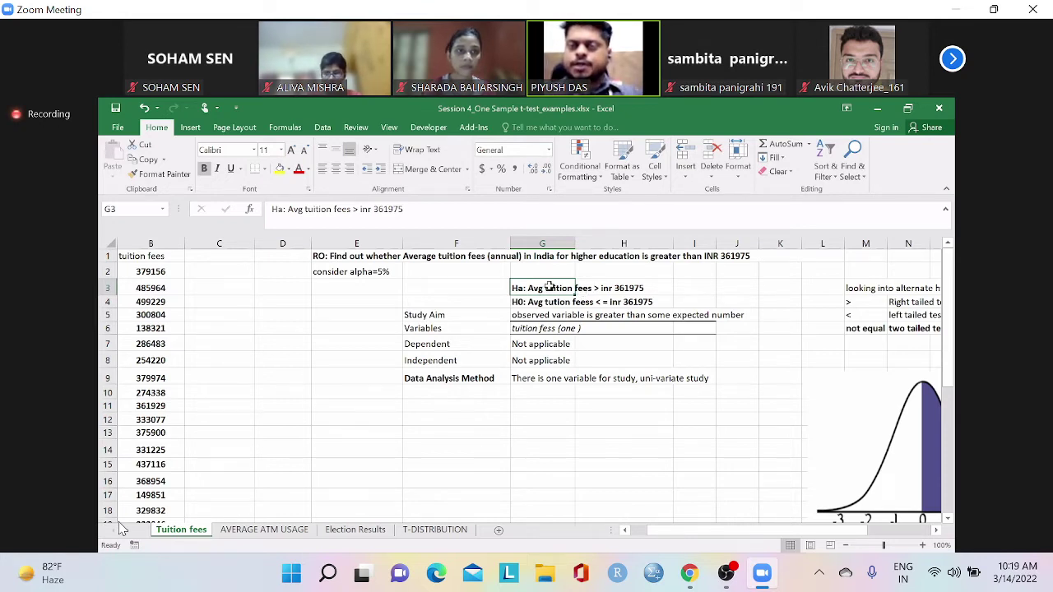
{"action": "left_click", "coordinate": [910, 304]}
{"action": "scroll", "coordinate": [638, 348], "scroll_direction": "right", "scroll_amount": 3}
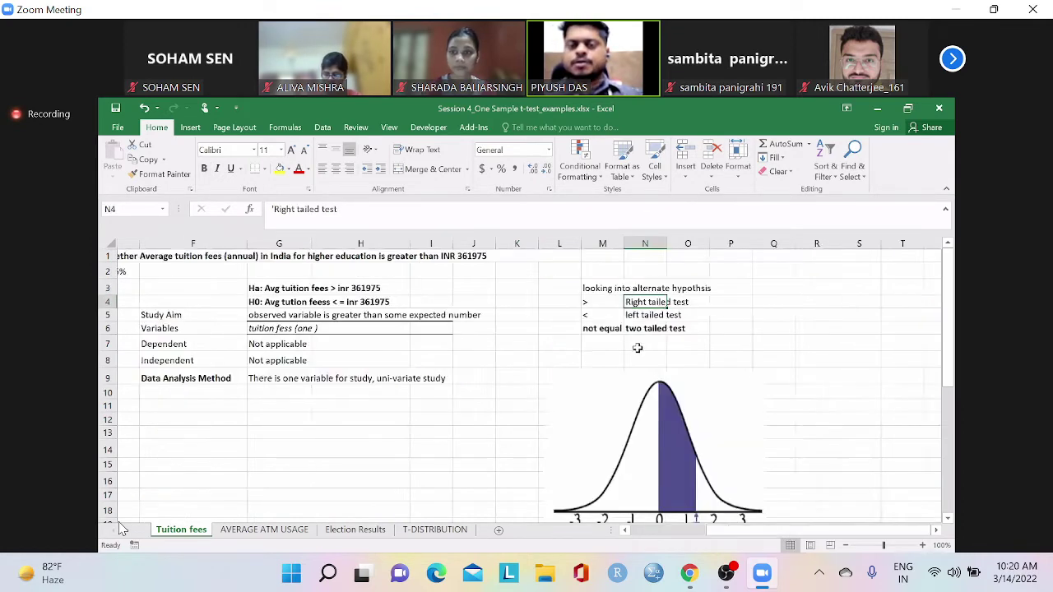
{"action": "scroll", "coordinate": [638, 348], "scroll_direction": "right", "scroll_amount": 1}
{"action": "left_click", "coordinate": [580, 302]}
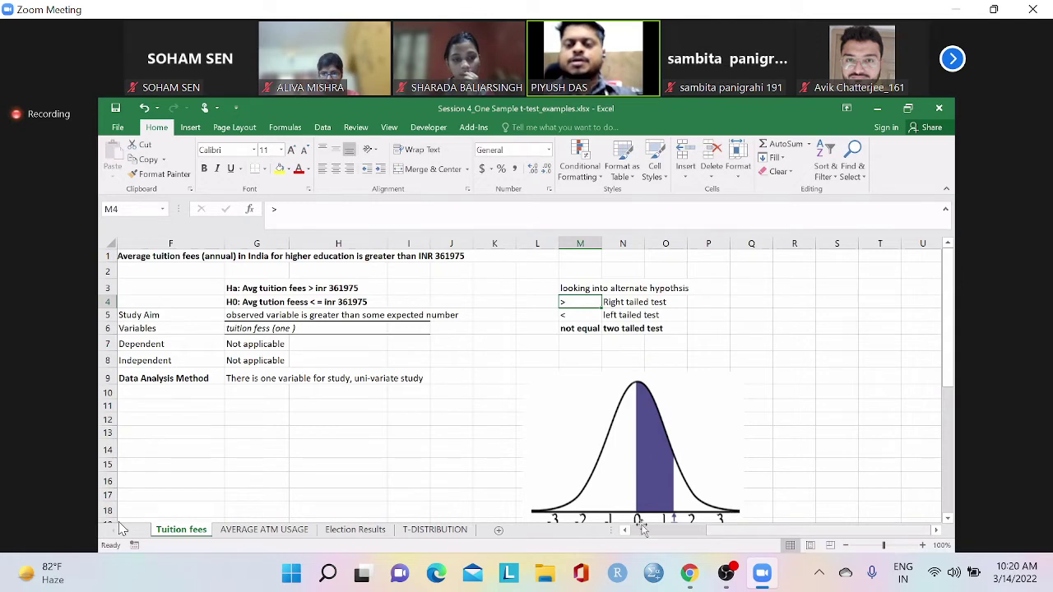
{"action": "left_click_drag", "start_coordinate": [642, 529], "coordinate": [627, 529]}
{"action": "left_click", "coordinate": [578, 394]}
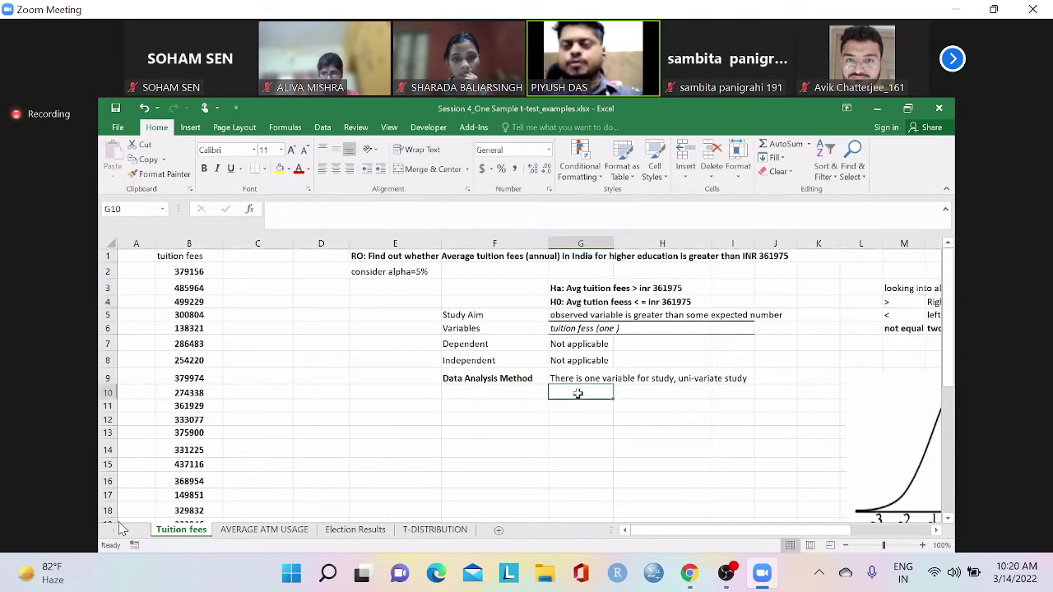
{"action": "type", "text": "Ri"}
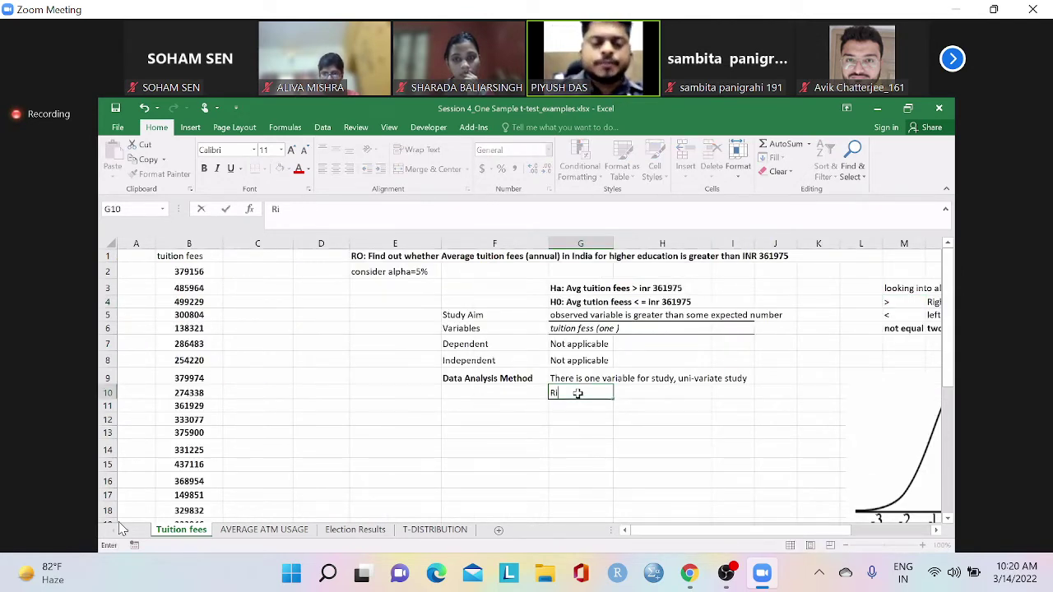
{"action": "type", "text": "ght"}
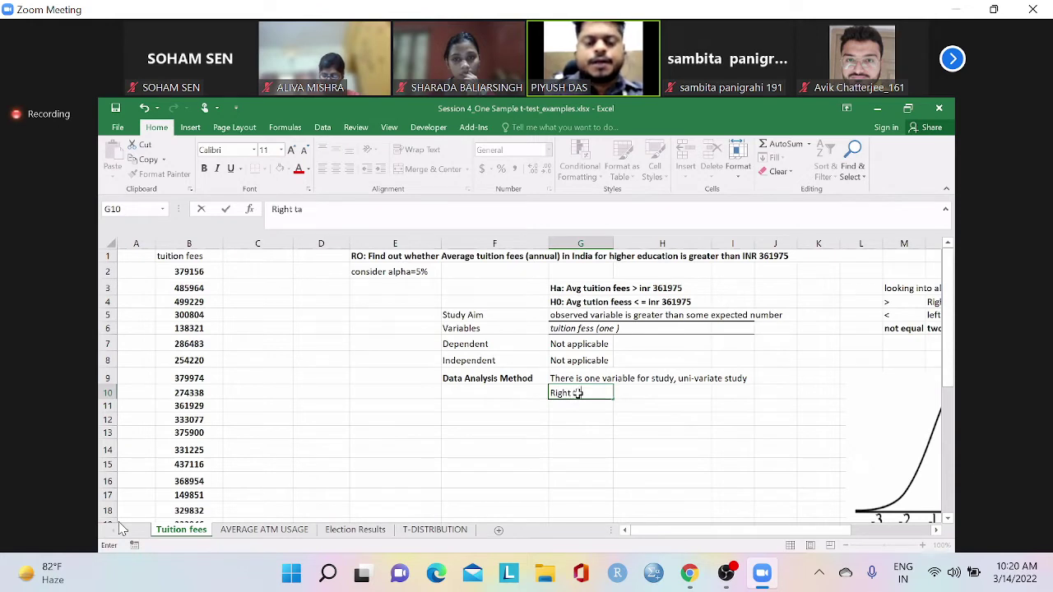
{"action": "type", "text": " ta"}
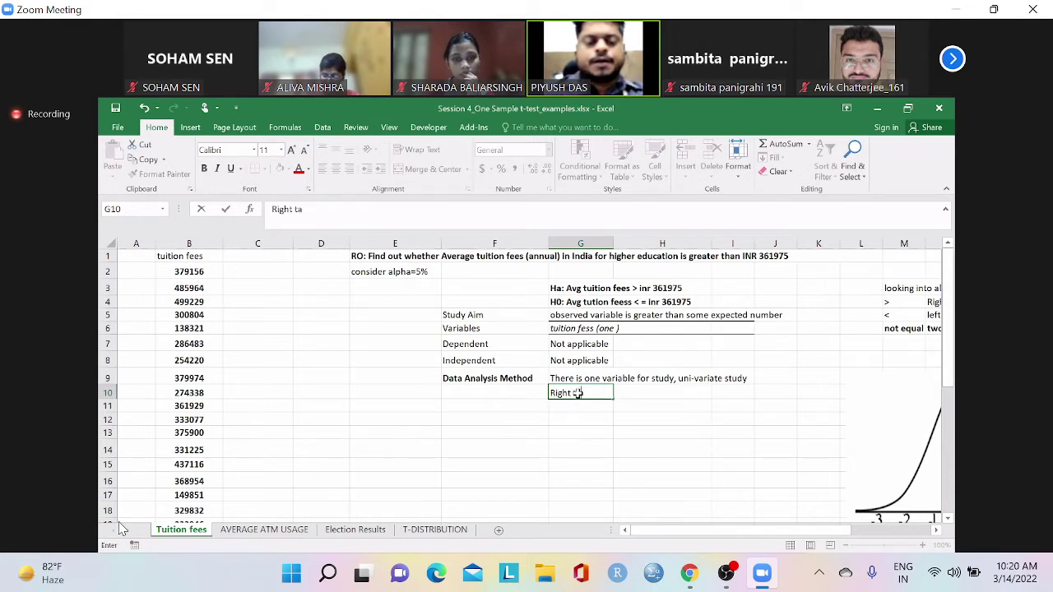
{"action": "type", "text": "iled one sa"}
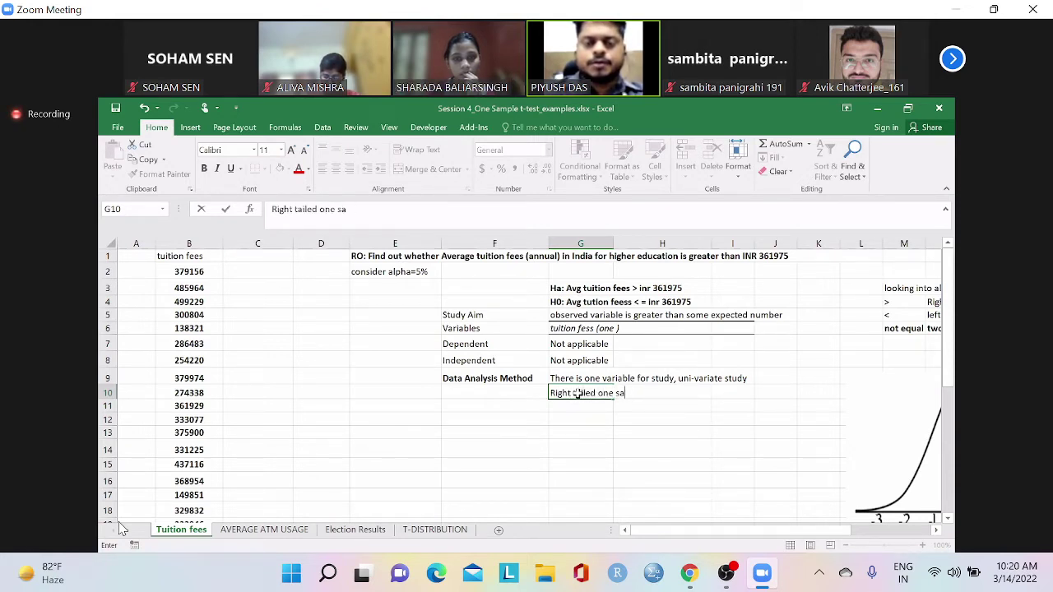
{"action": "type", "text": "mple t-t"}
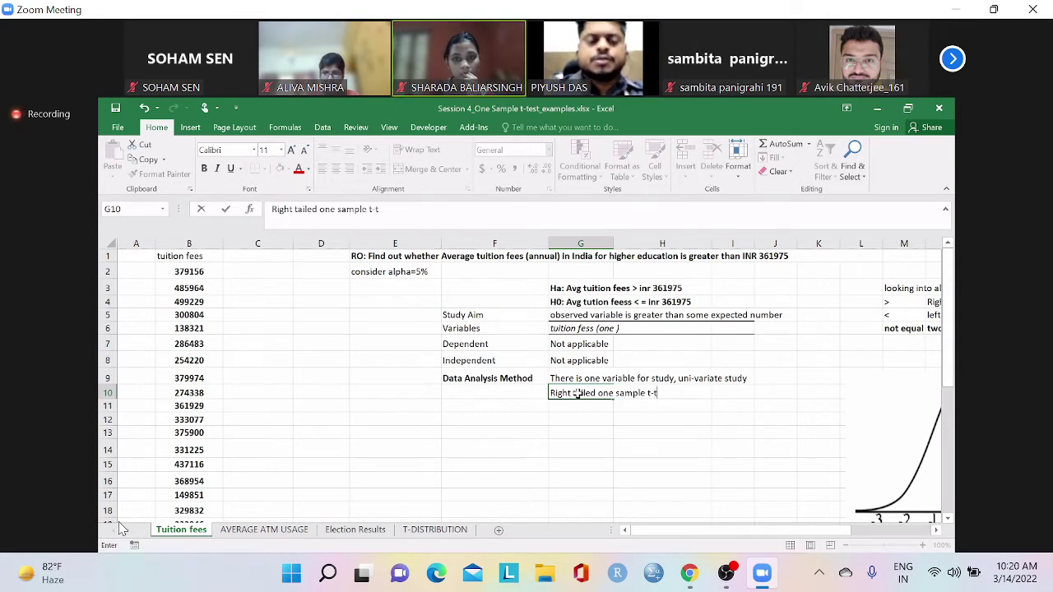
{"action": "type", "text": "est"}
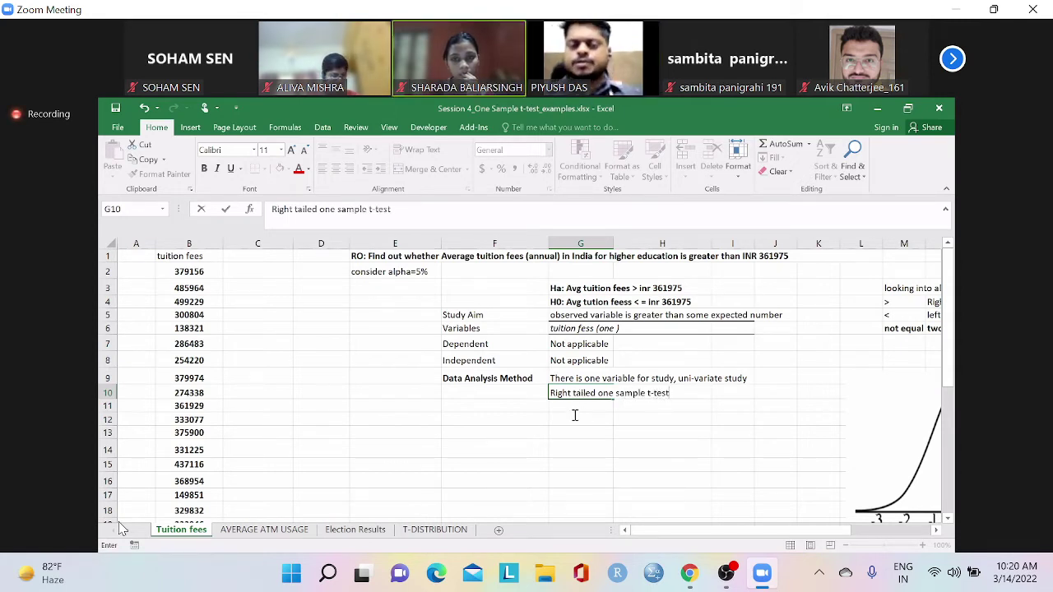
{"action": "left_click", "coordinate": [575, 417]}
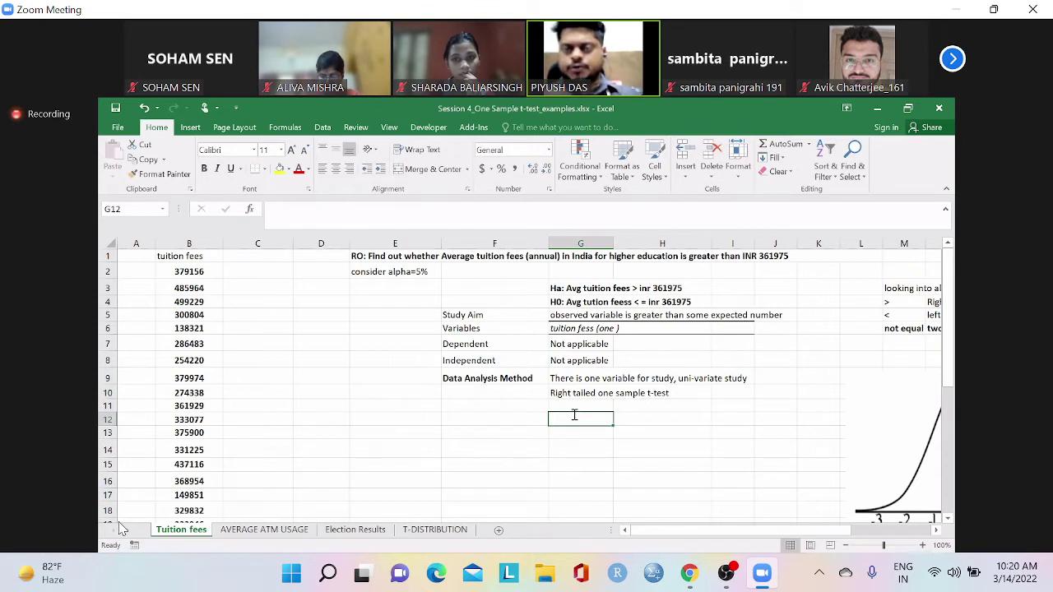
Review the chosen test in G10 against the alternate hypothesis, the method note in G9 and the tuition fee values in column B
{"action": "left_click", "coordinate": [589, 394]}
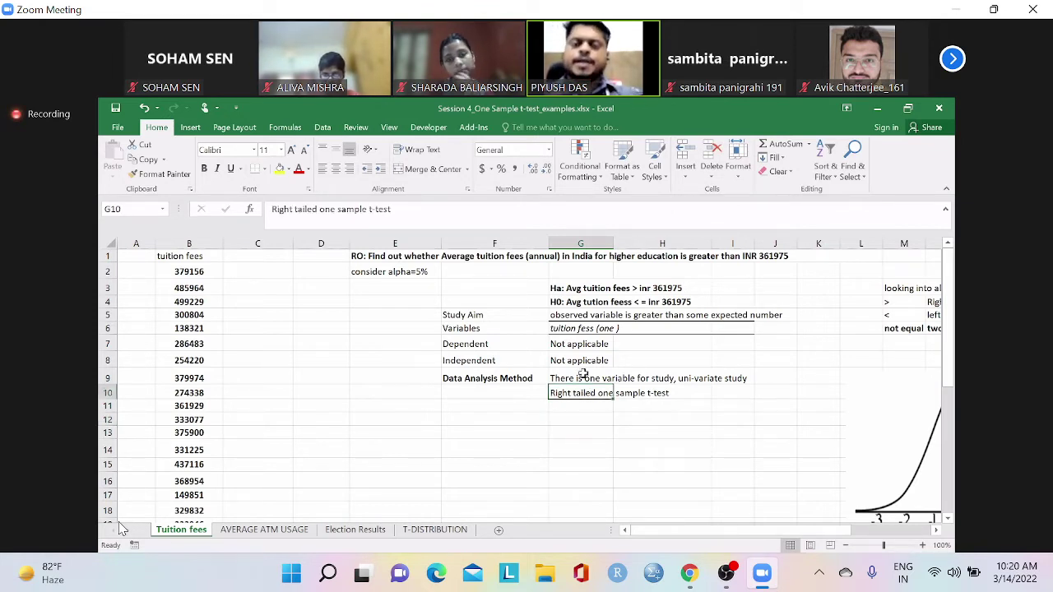
{"action": "left_click", "coordinate": [589, 288]}
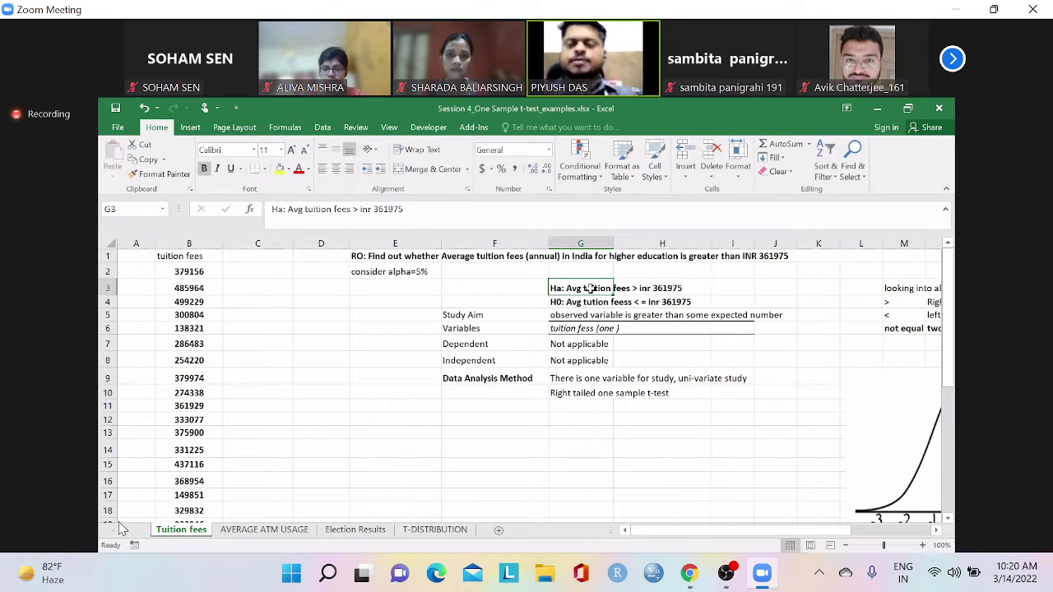
{"action": "left_click", "coordinate": [585, 380]}
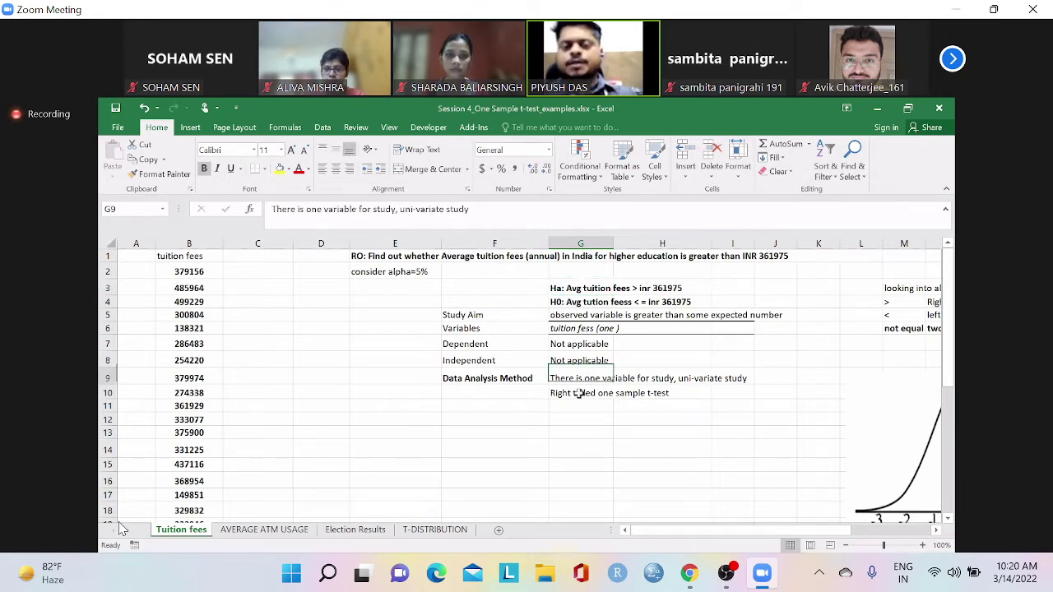
{"action": "left_click", "coordinate": [579, 394]}
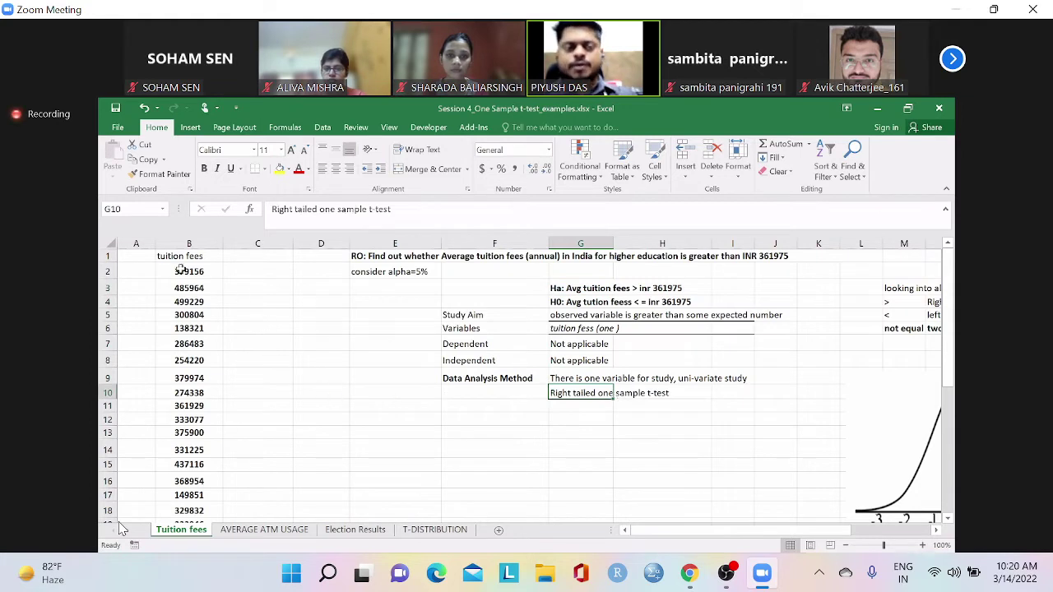
{"action": "left_click_drag", "start_coordinate": [181, 256], "coordinate": [154, 496]}
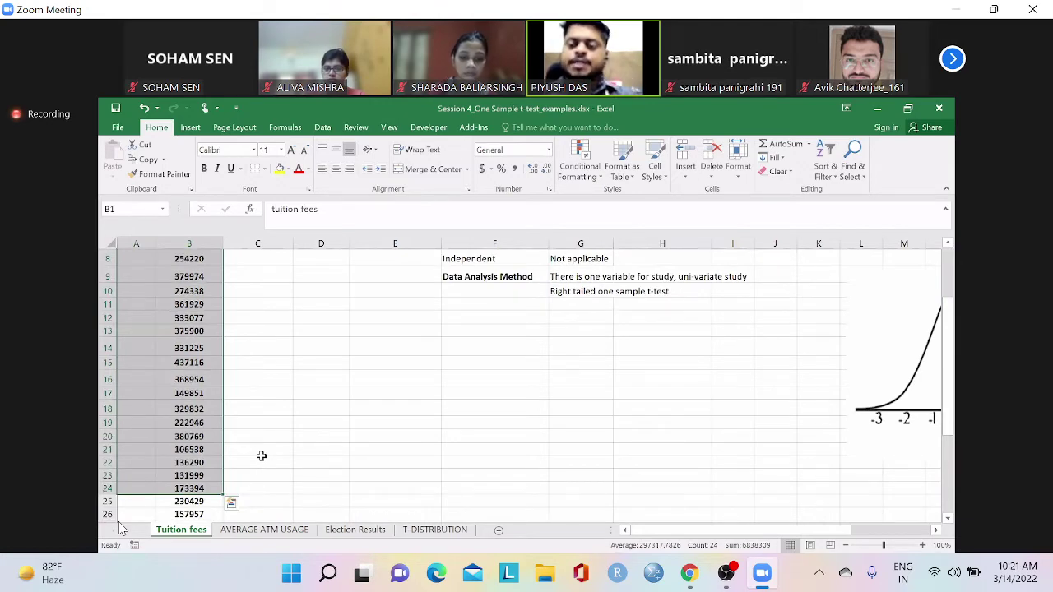
{"action": "scroll", "coordinate": [396, 417], "scroll_direction": "up", "scroll_amount": 3}
{"action": "left_click", "coordinate": [396, 418]}
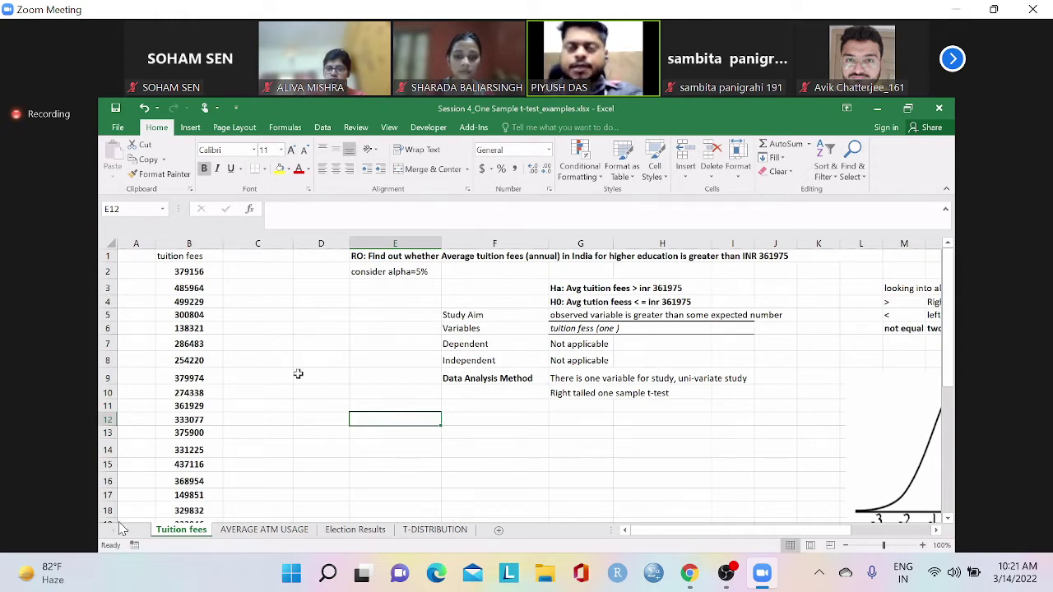
{"action": "left_click", "coordinate": [262, 295]}
{"action": "left_click_drag", "start_coordinate": [262, 294], "coordinate": [243, 265]}
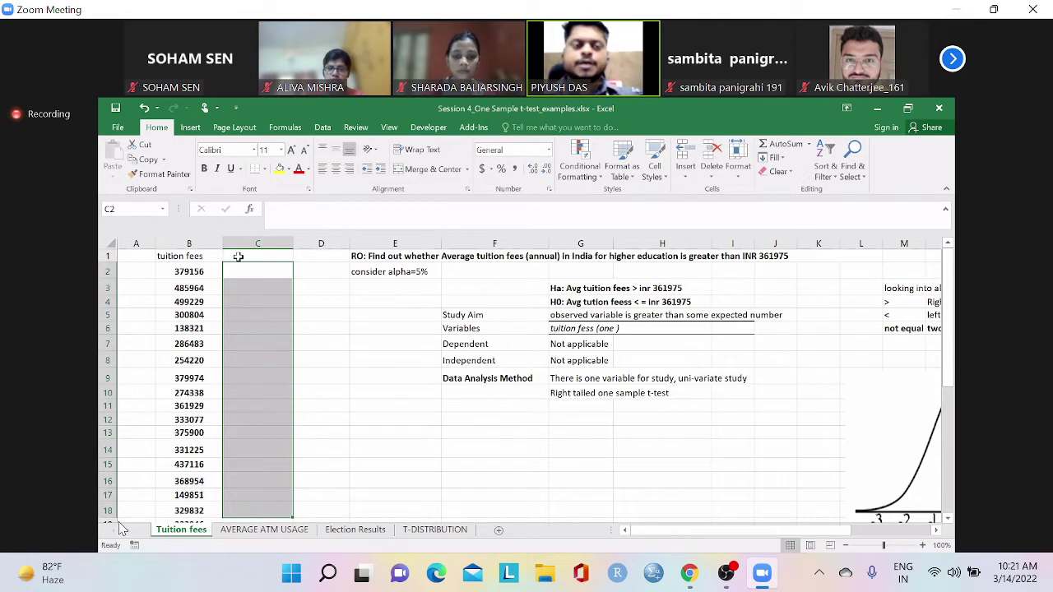
{"action": "left_click_drag", "start_coordinate": [266, 383], "coordinate": [264, 505]}
{"action": "scroll", "coordinate": [260, 501], "scroll_direction": "down", "scroll_amount": 2}
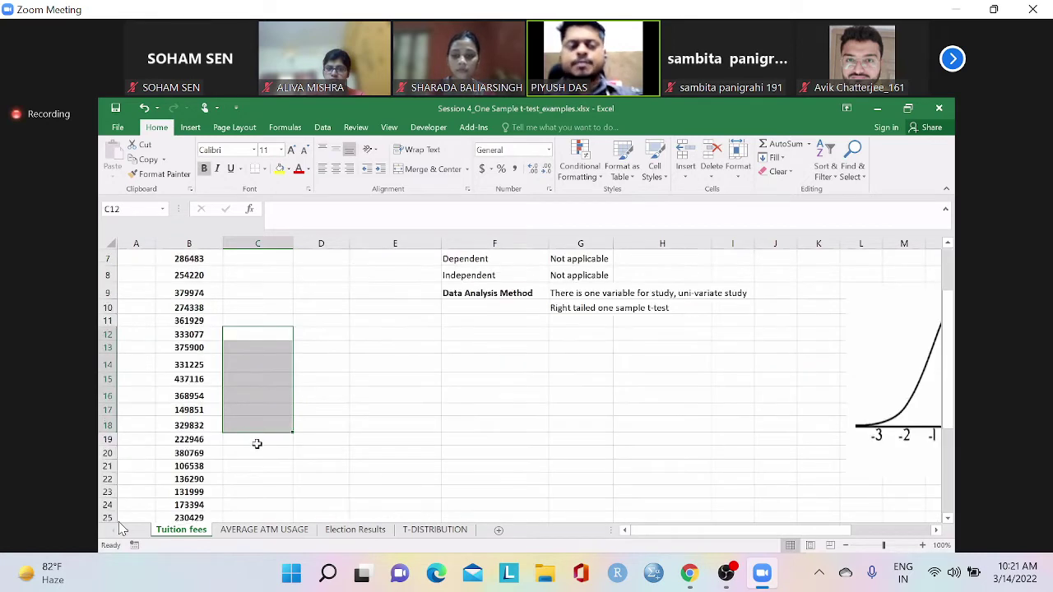
{"action": "left_click_drag", "start_coordinate": [254, 442], "coordinate": [279, 517]}
{"action": "scroll", "coordinate": [301, 475], "scroll_direction": "up", "scroll_amount": 4}
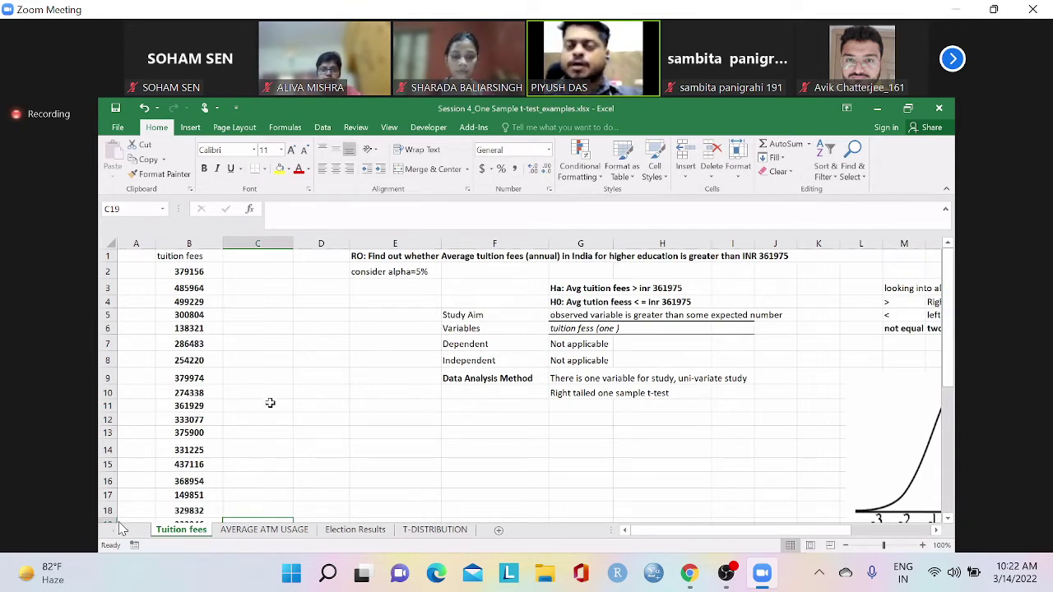
{"action": "left_click", "coordinate": [200, 272]}
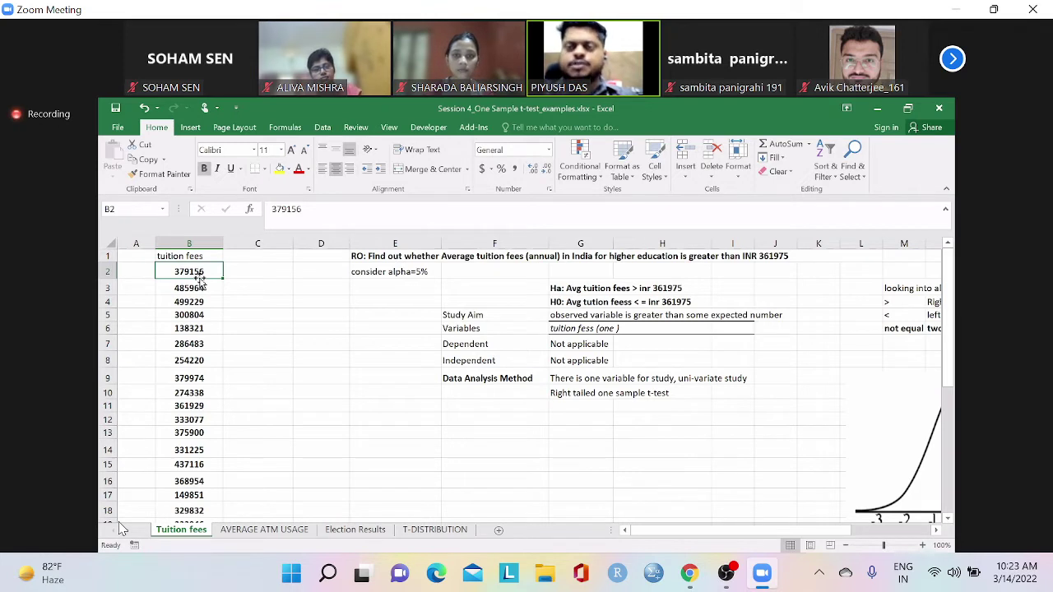
{"action": "left_click", "coordinate": [211, 328]}
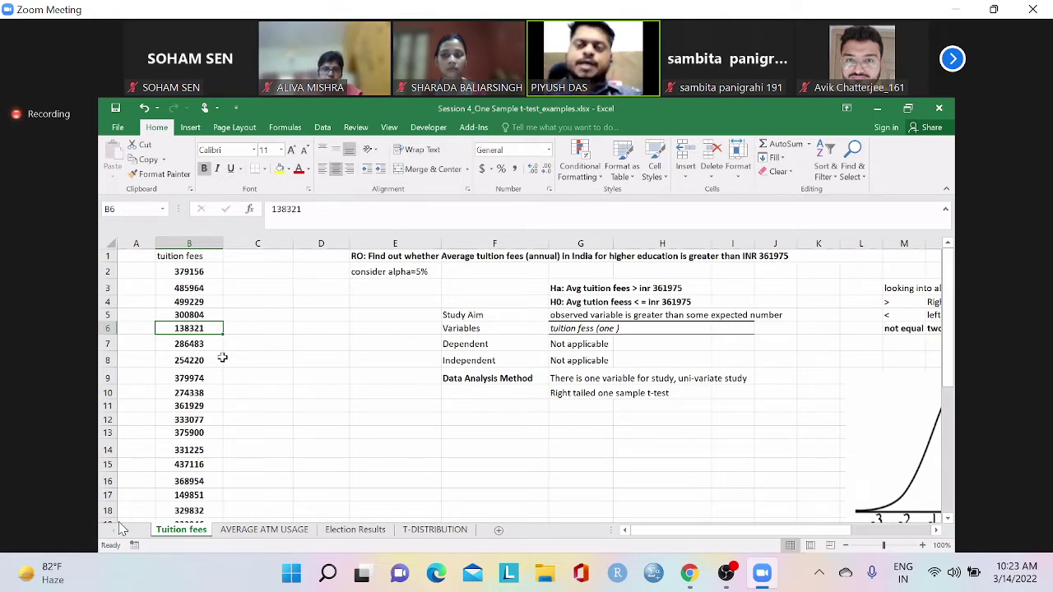
Turn the camera on in the Zoom meeting, browse the participant thumbnails and turn the camera back off
{"action": "mouse_move", "coordinate": [96, 551]}
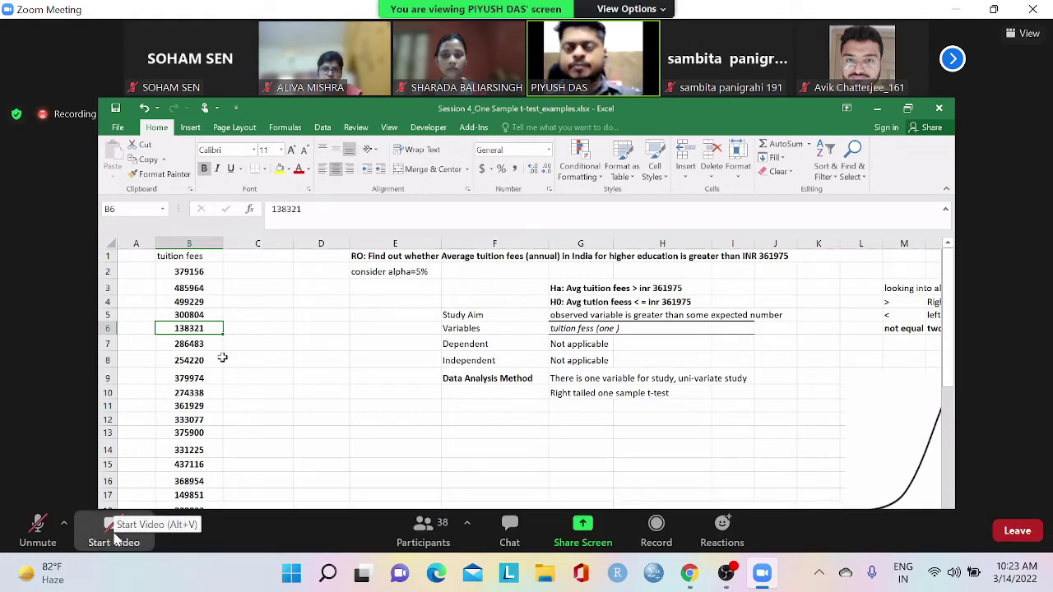
{"action": "left_click", "coordinate": [115, 535]}
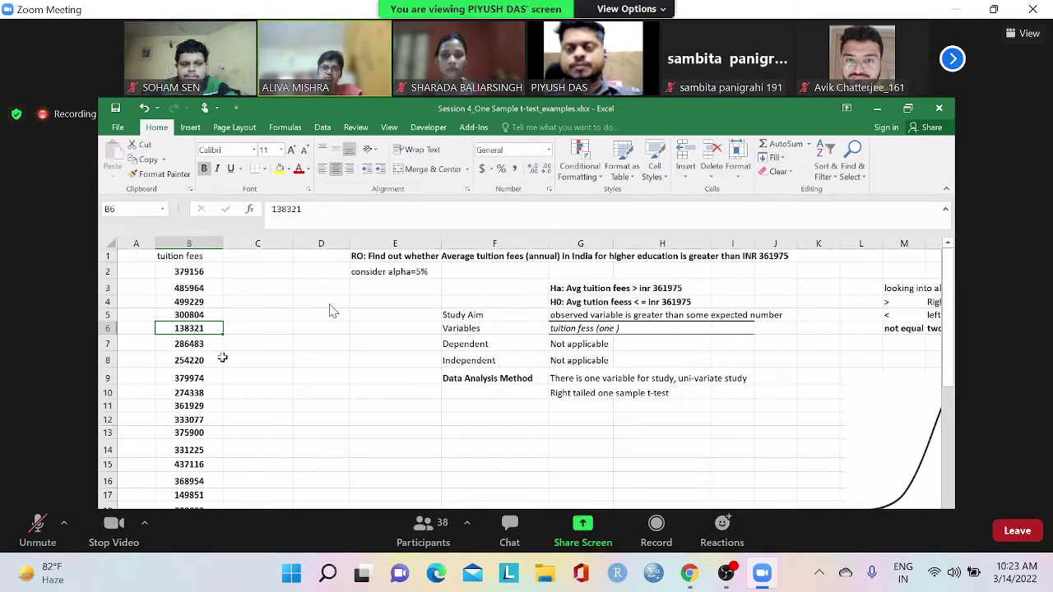
{"action": "left_click", "coordinate": [955, 59]}
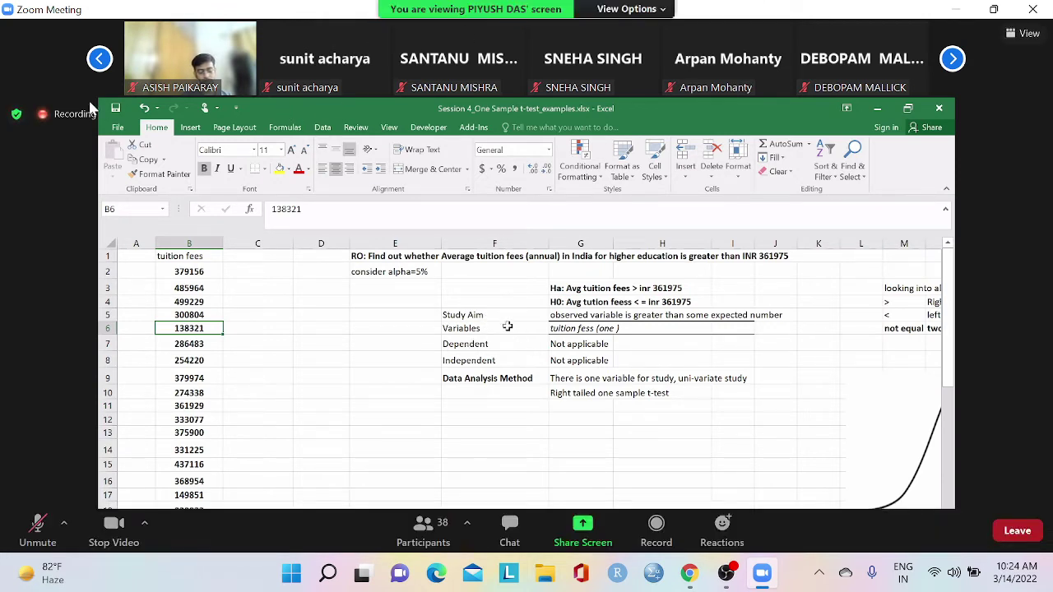
{"action": "left_click", "coordinate": [102, 61]}
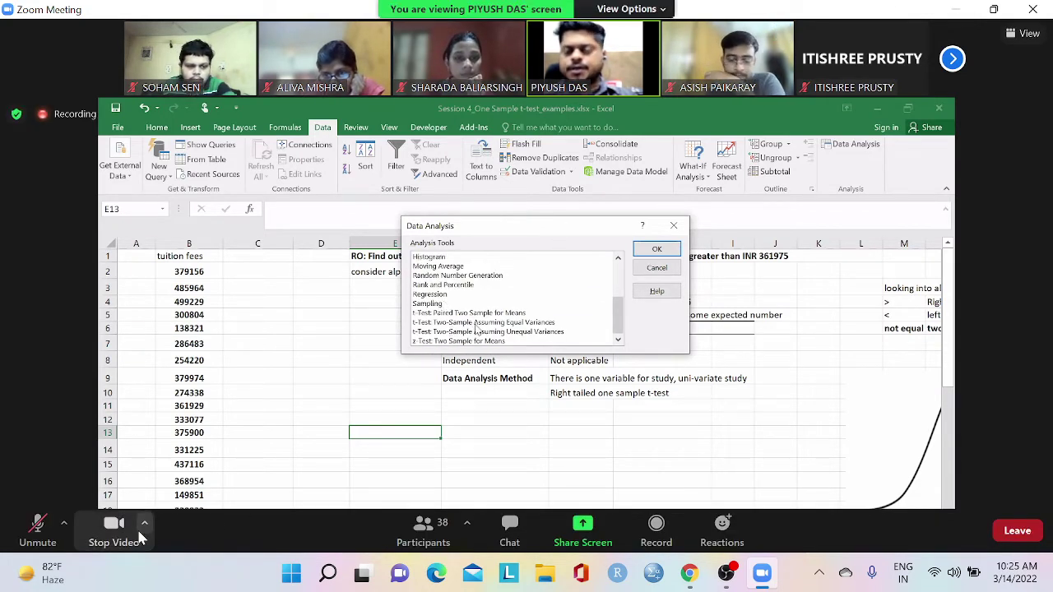
{"action": "left_click", "coordinate": [128, 533]}
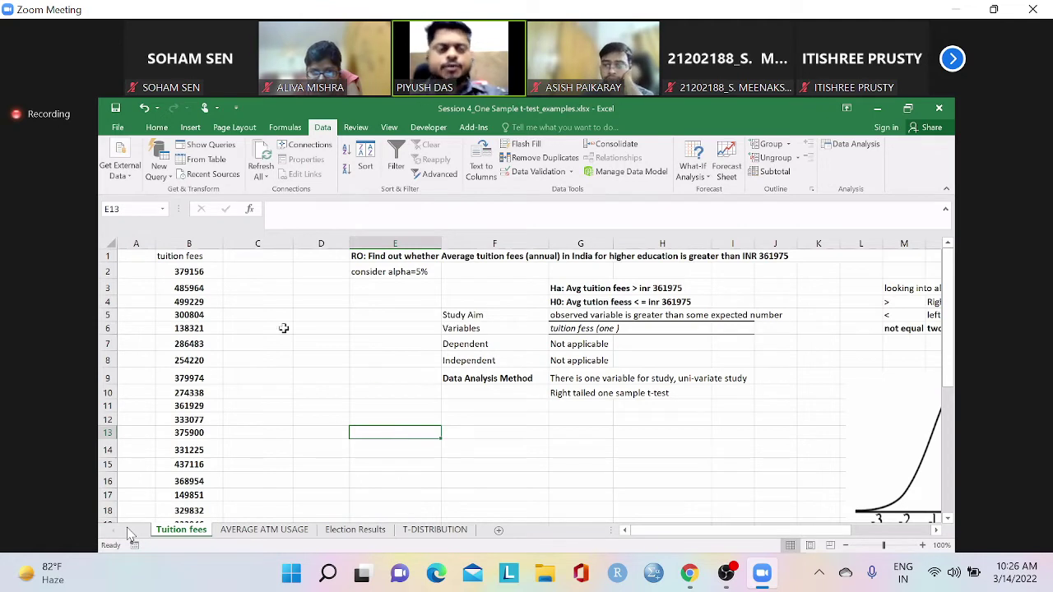
{"action": "left_click", "coordinate": [183, 274]}
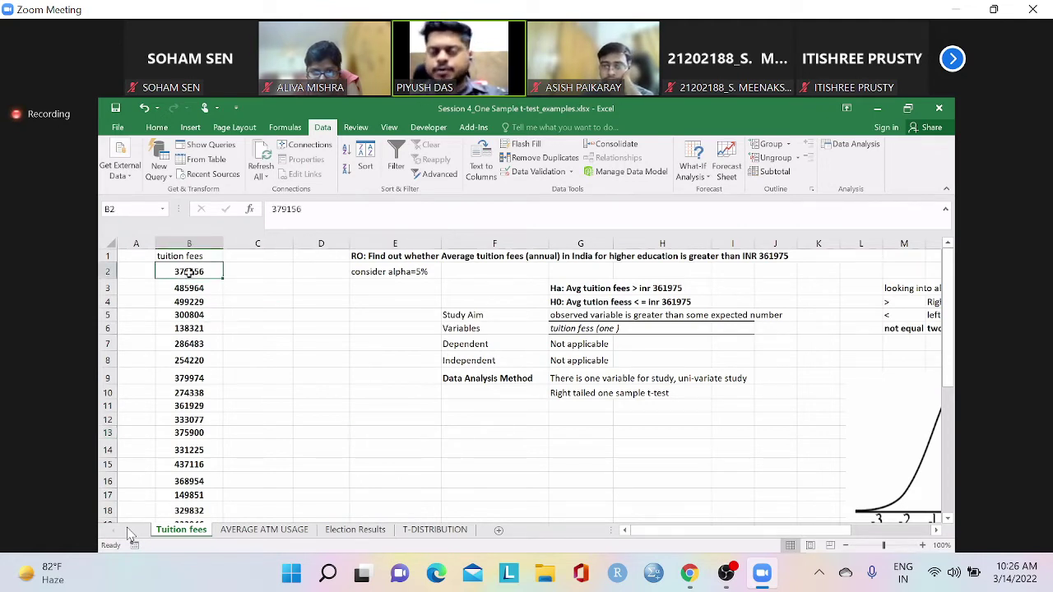
{"action": "scroll", "coordinate": [195, 353], "scroll_direction": "down", "scroll_amount": 1}
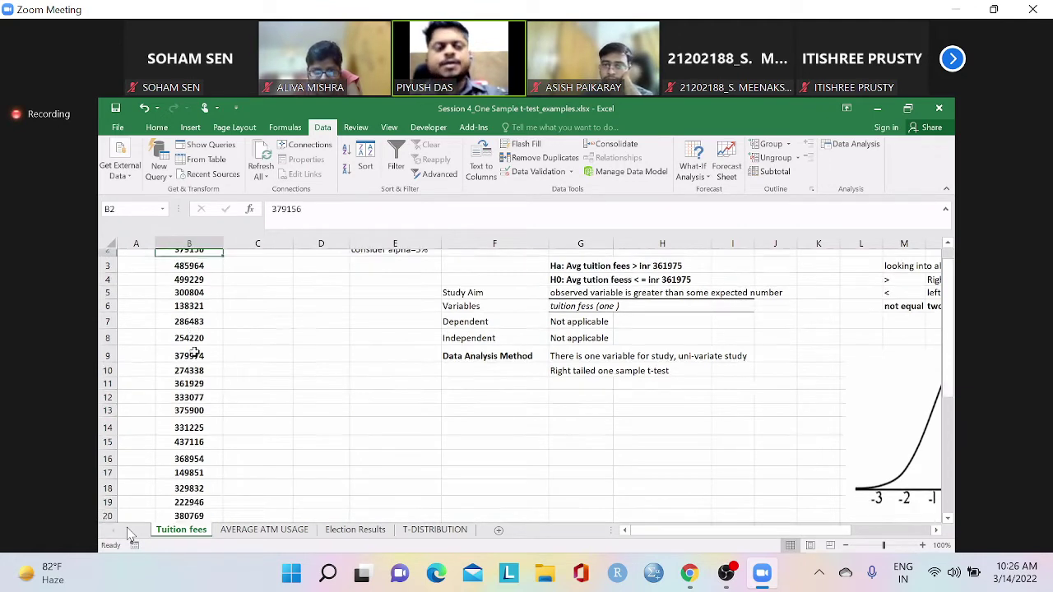
{"action": "scroll", "coordinate": [190, 358], "scroll_direction": "down", "scroll_amount": 6}
{"action": "scroll", "coordinate": [197, 362], "scroll_direction": "up", "scroll_amount": 7}
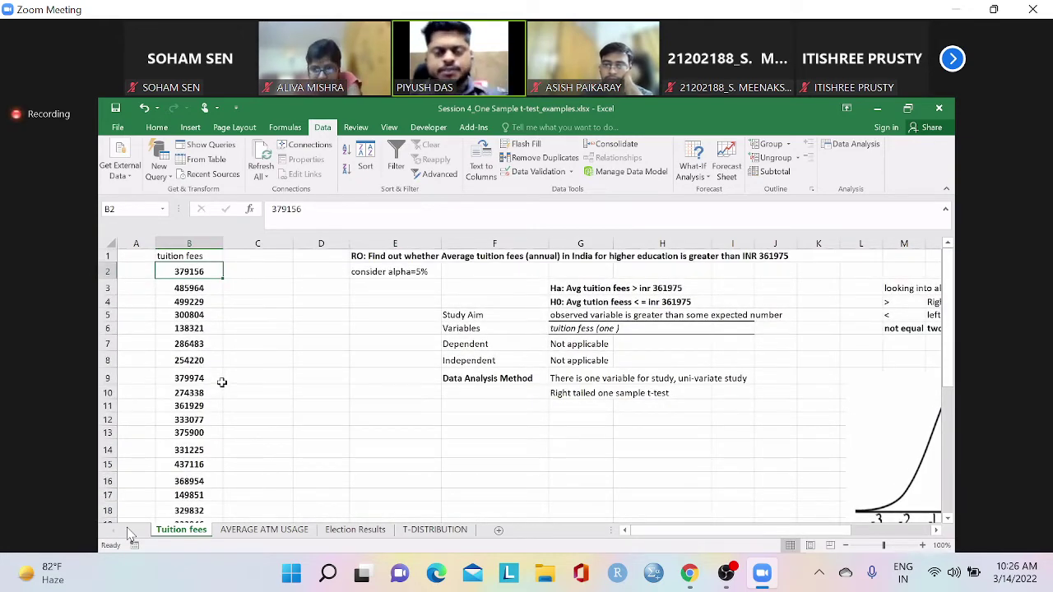
Make the "Right tailed one sample t-test" entry in cell G10 bold and widen column G slightly
{"action": "left_click", "coordinate": [585, 398]}
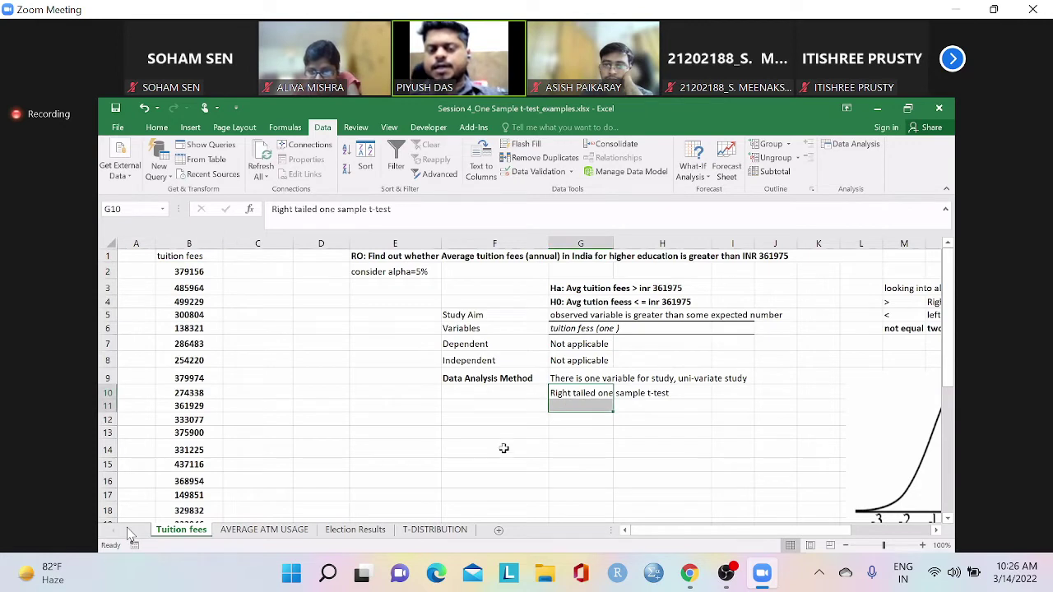
{"action": "left_click_drag", "start_coordinate": [581, 399], "coordinate": [577, 398]}
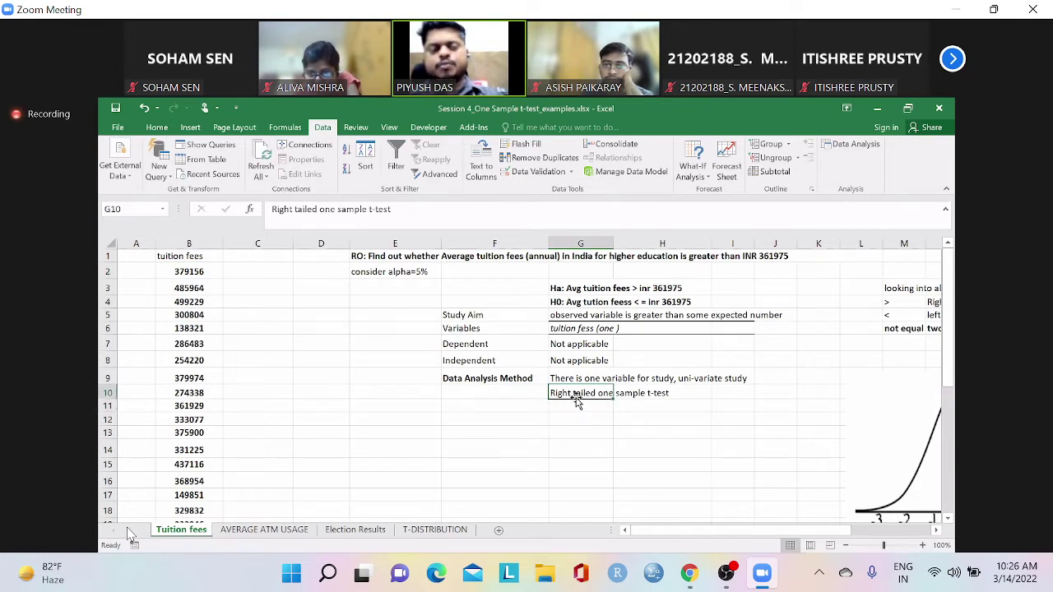
{"action": "left_click", "coordinate": [156, 127]}
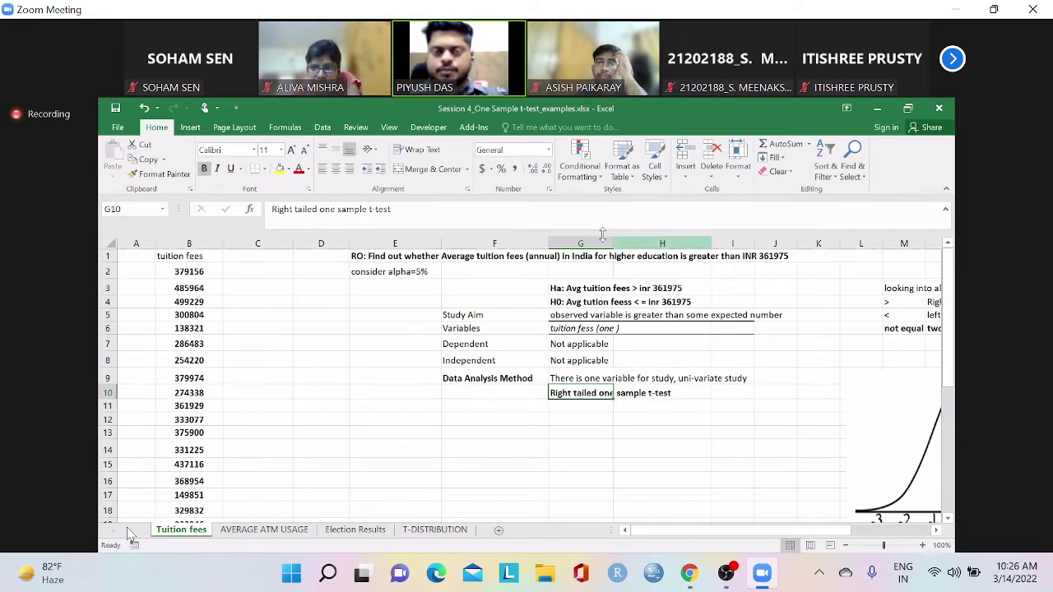
{"action": "left_click_drag", "start_coordinate": [619, 246], "coordinate": [618, 246]}
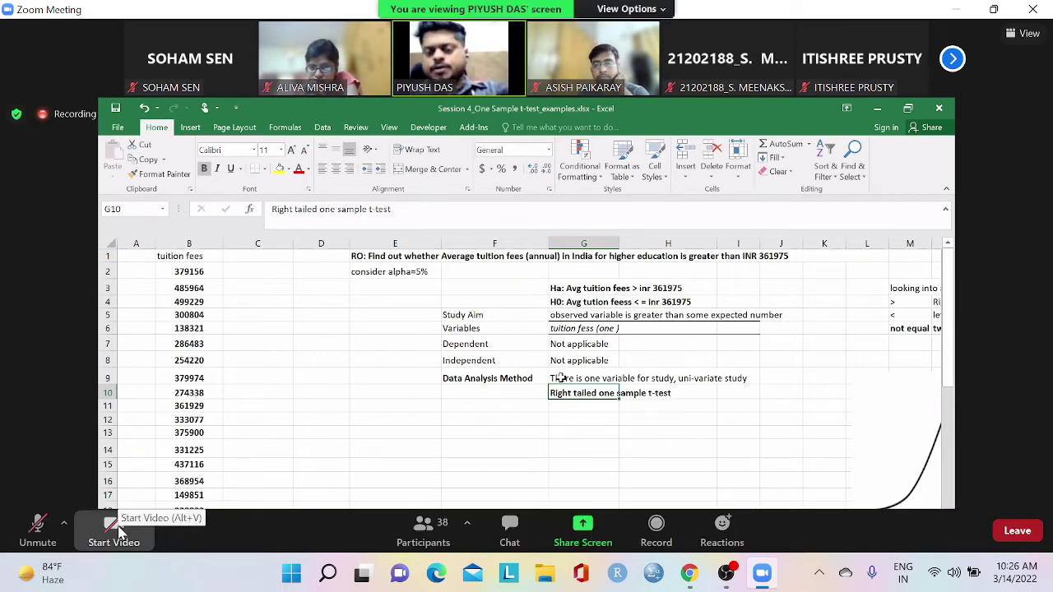
Start the camera video in the Zoom meeting
{"action": "left_click", "coordinate": [115, 530]}
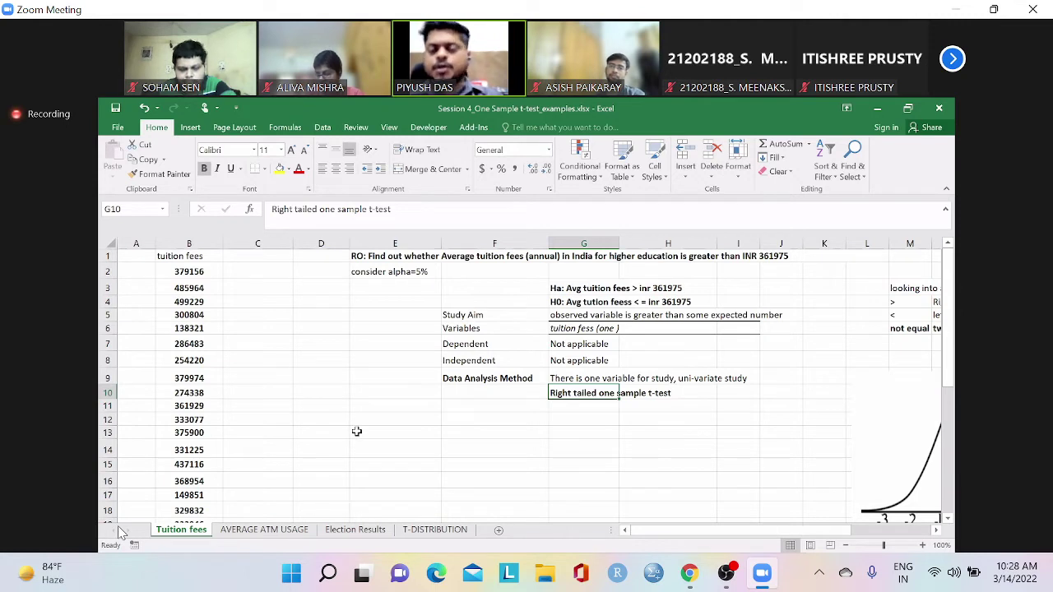
{"action": "left_click", "coordinate": [277, 362]}
{"action": "left_click_drag", "start_coordinate": [188, 272], "coordinate": [212, 511]}
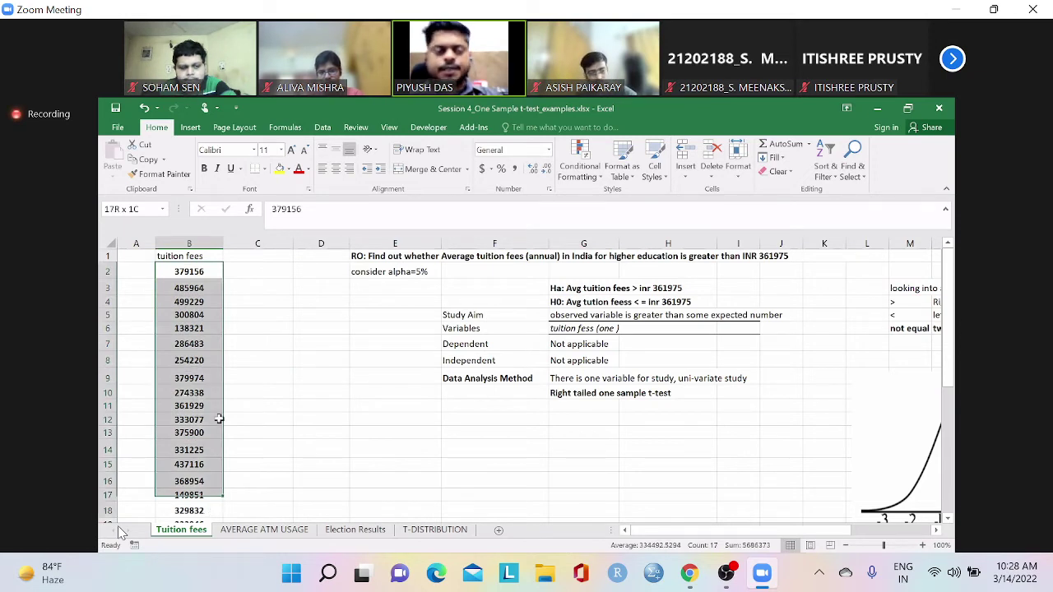
{"action": "left_click", "coordinate": [403, 441]}
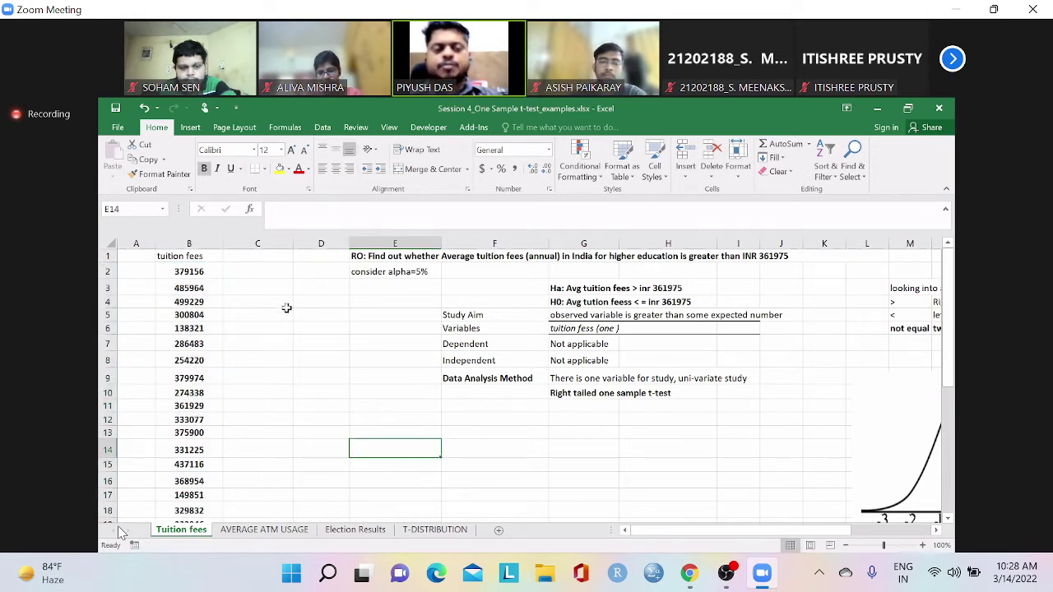
{"action": "left_click", "coordinate": [277, 321]}
{"action": "left_click", "coordinate": [316, 353]}
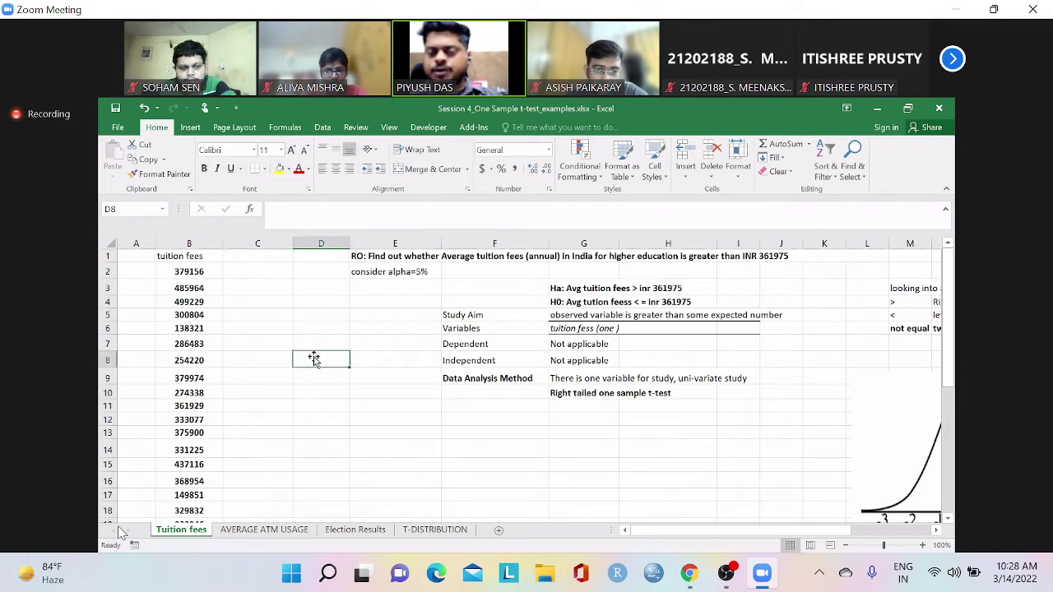
Label cell D14 "Sample Avg" and turn the camera off in the Zoom meeting
{"action": "left_click", "coordinate": [330, 451]}
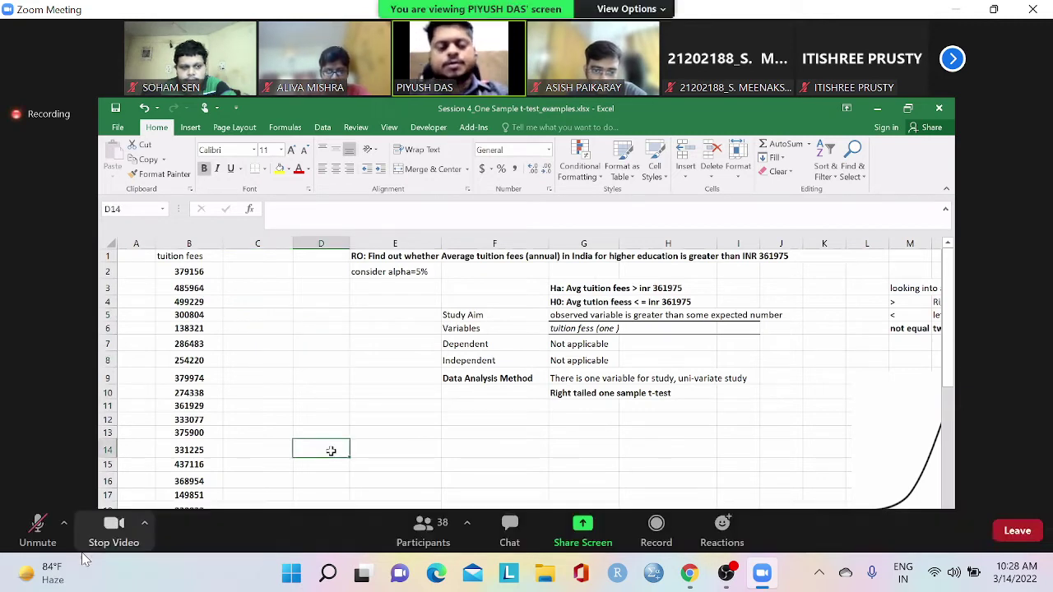
{"action": "type", "text": "Sample Av"}
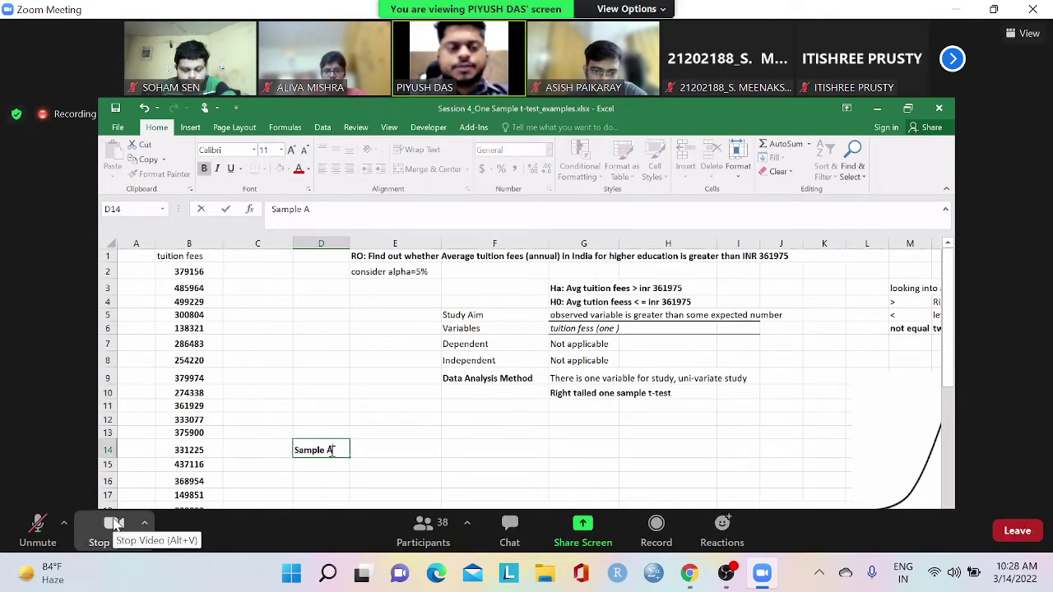
{"action": "left_click", "coordinate": [115, 524]}
{"action": "type", "text": "g"}
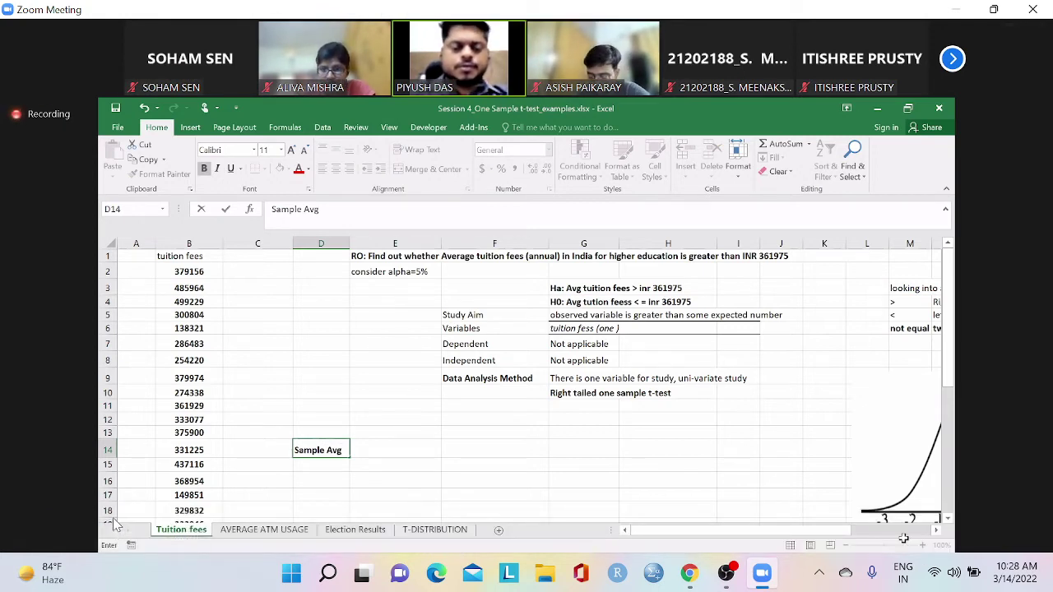
Calculate the average of the tuition fees in cell E14 with =AVERAGE(B2:B30)
{"action": "left_click", "coordinate": [391, 448]}
{"action": "type", "text": "-av"}
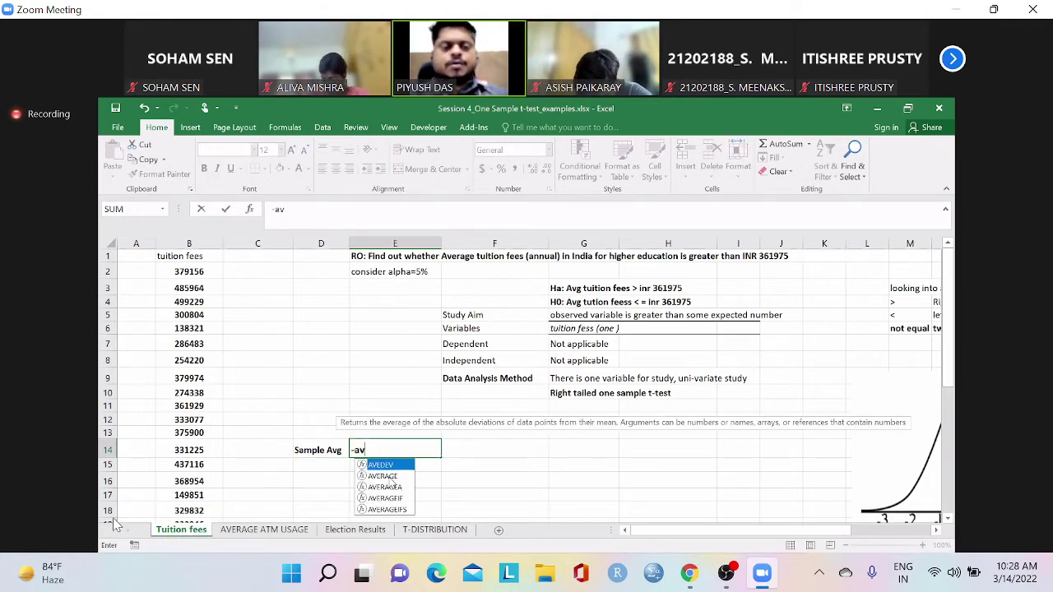
{"action": "key", "text": "Tab"}
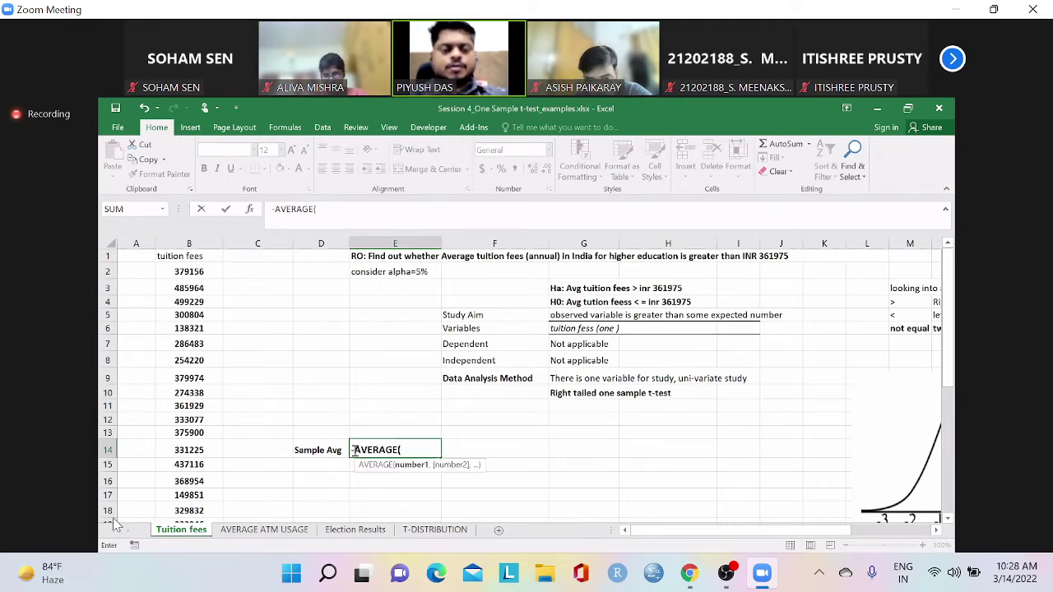
{"action": "type", "text": "="}
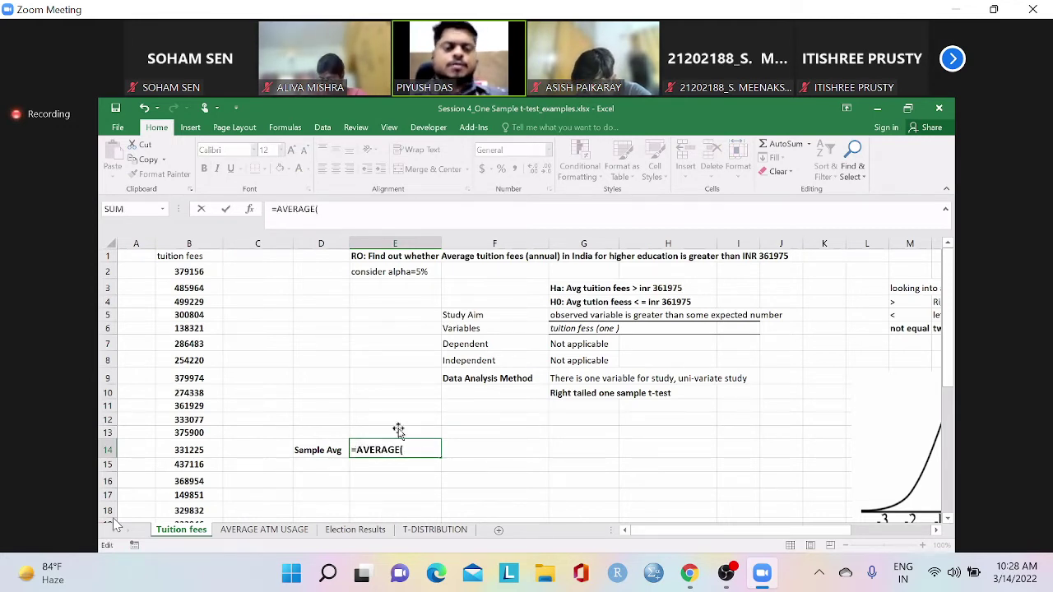
{"action": "left_click", "coordinate": [188, 272]}
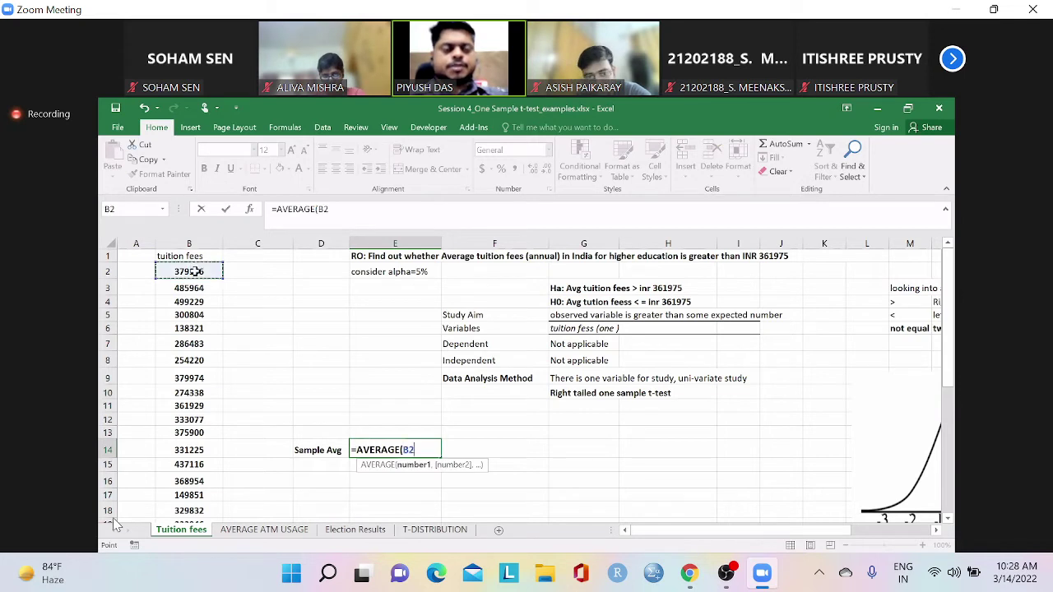
{"action": "left_click_drag", "start_coordinate": [188, 272], "coordinate": [202, 489]}
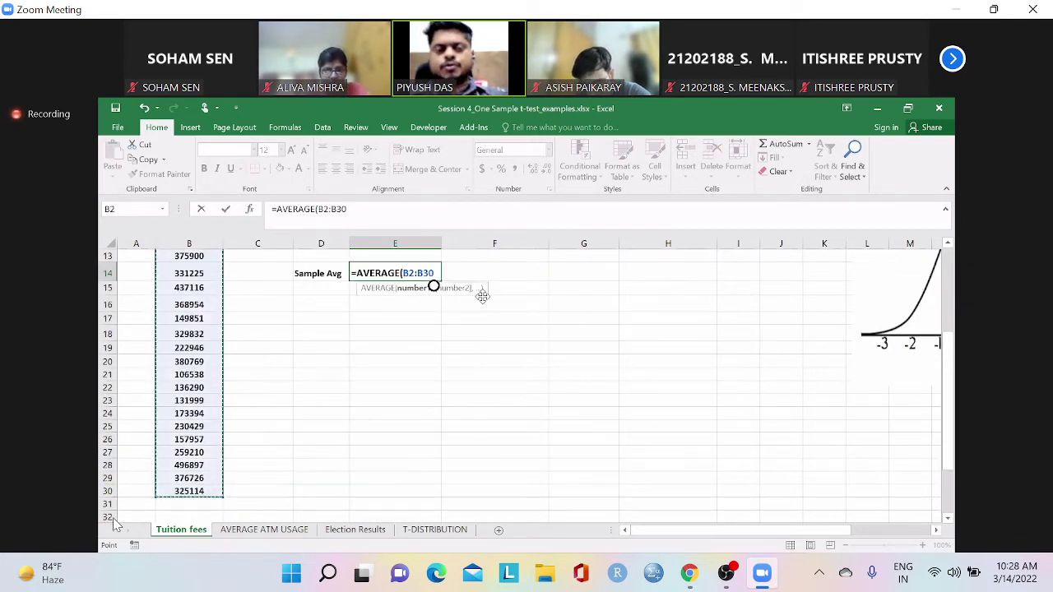
{"action": "type", "text": ")"}
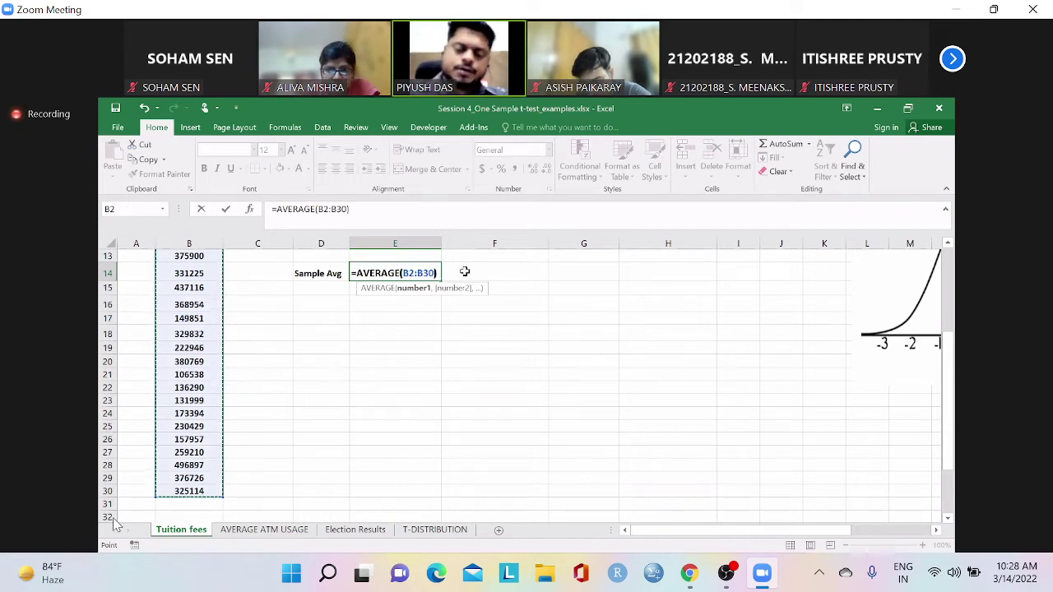
{"action": "key", "text": "Return"}
Reduce the sample average in cell E14 to two decimal places
{"action": "scroll", "coordinate": [448, 329], "scroll_direction": "up", "scroll_amount": 4}
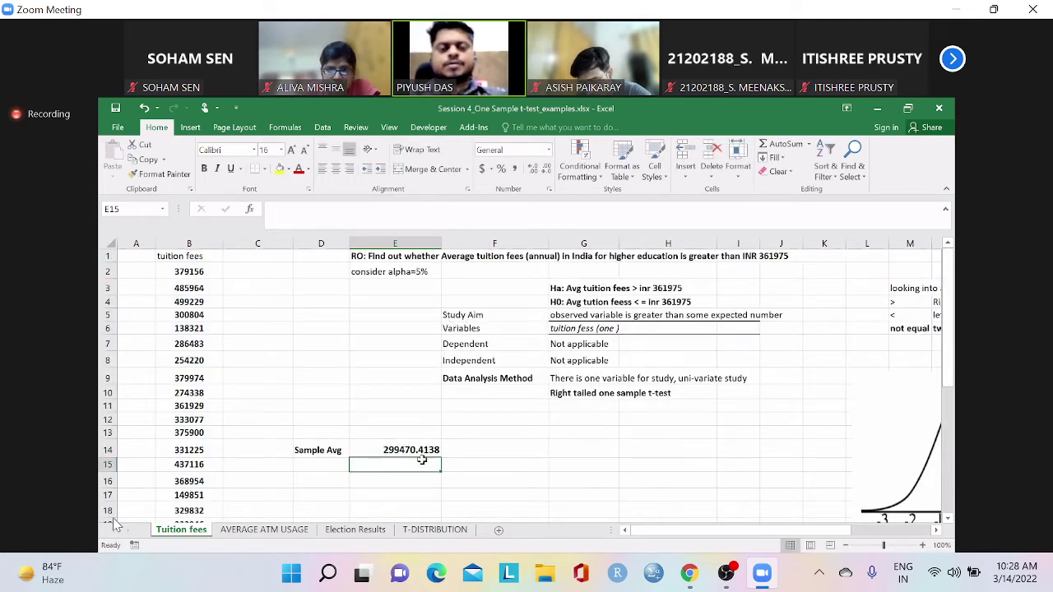
{"action": "left_click", "coordinate": [424, 449]}
{"action": "left_click", "coordinate": [547, 169]}
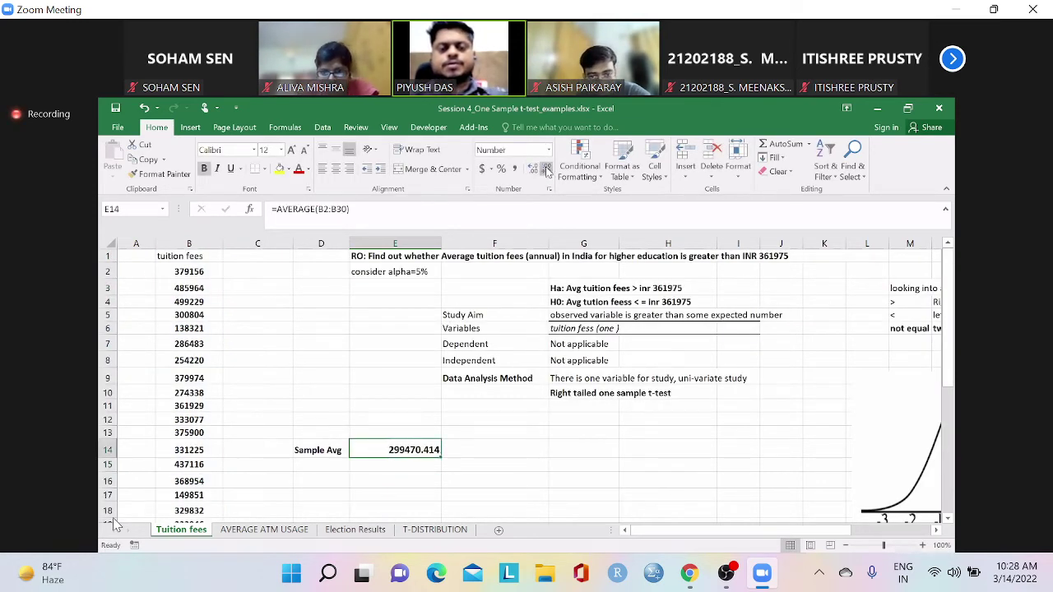
{"action": "left_click", "coordinate": [546, 169]}
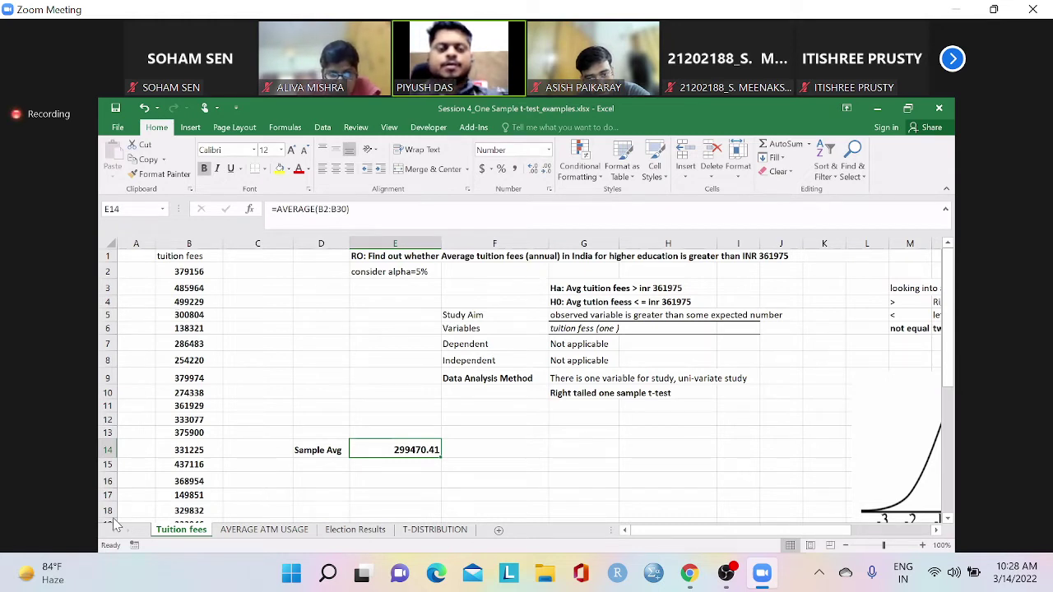
Label cell D15 "Sample S.D" below the sample average label and make it bold
{"action": "left_click", "coordinate": [322, 462]}
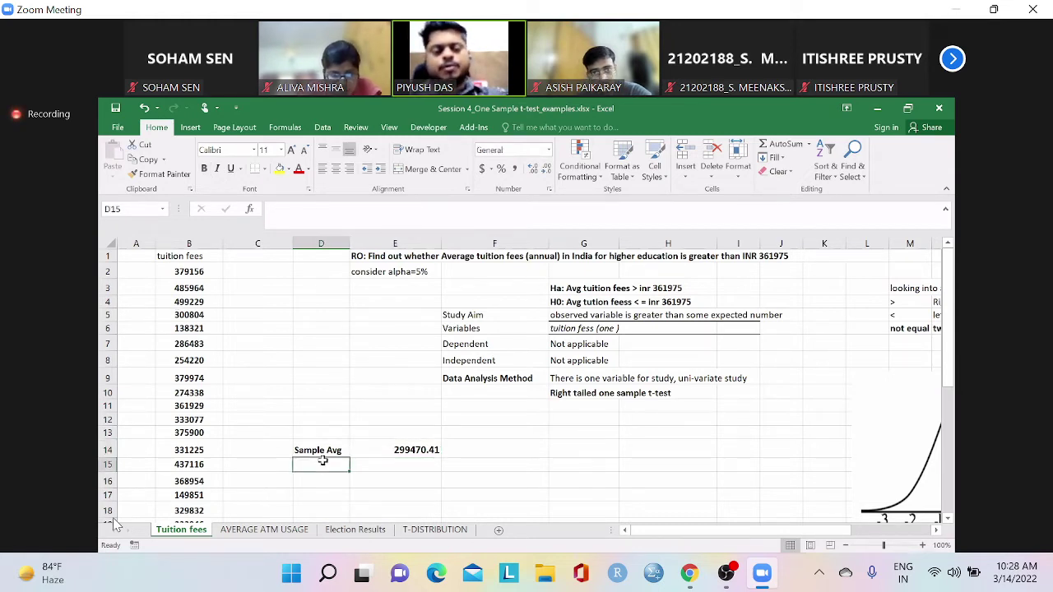
{"action": "type", "text": "Sampl"}
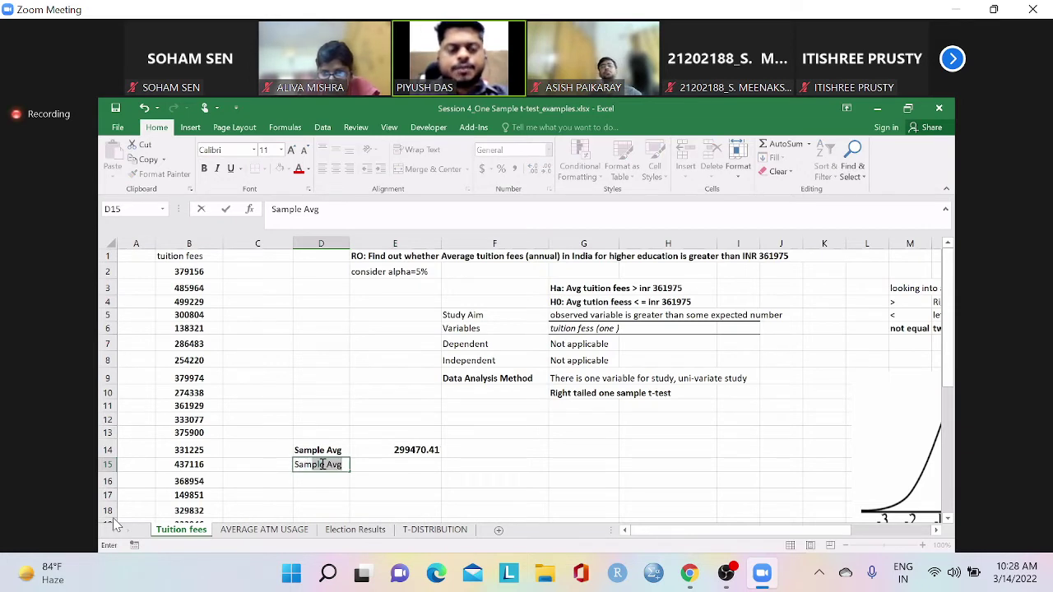
{"action": "type", "text": "e s"}
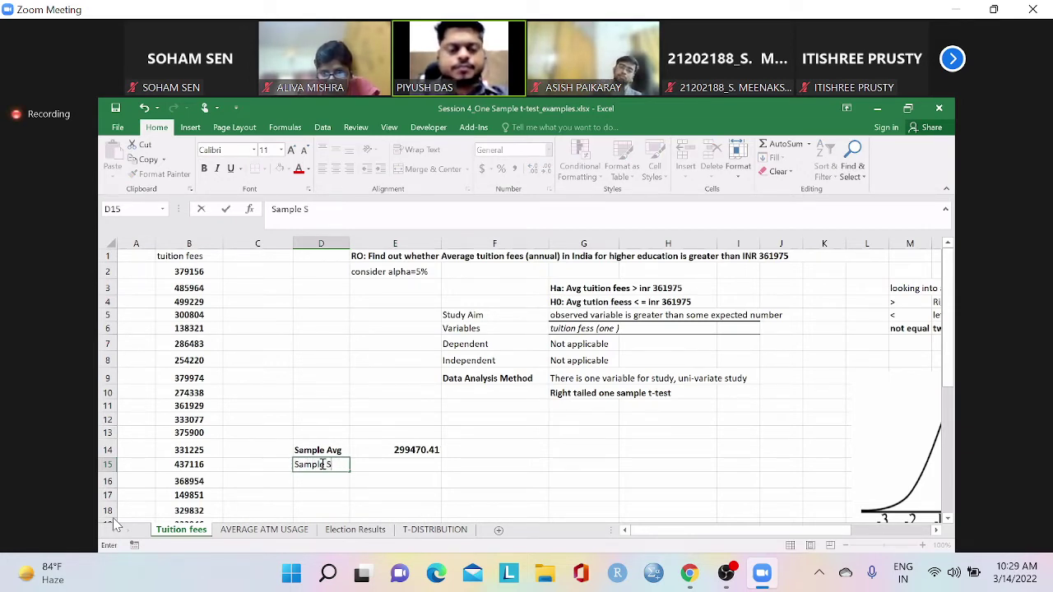
{"action": "type", "text": ".D"}
{"action": "key", "text": "Return"}
{"action": "left_click", "coordinate": [321, 466]}
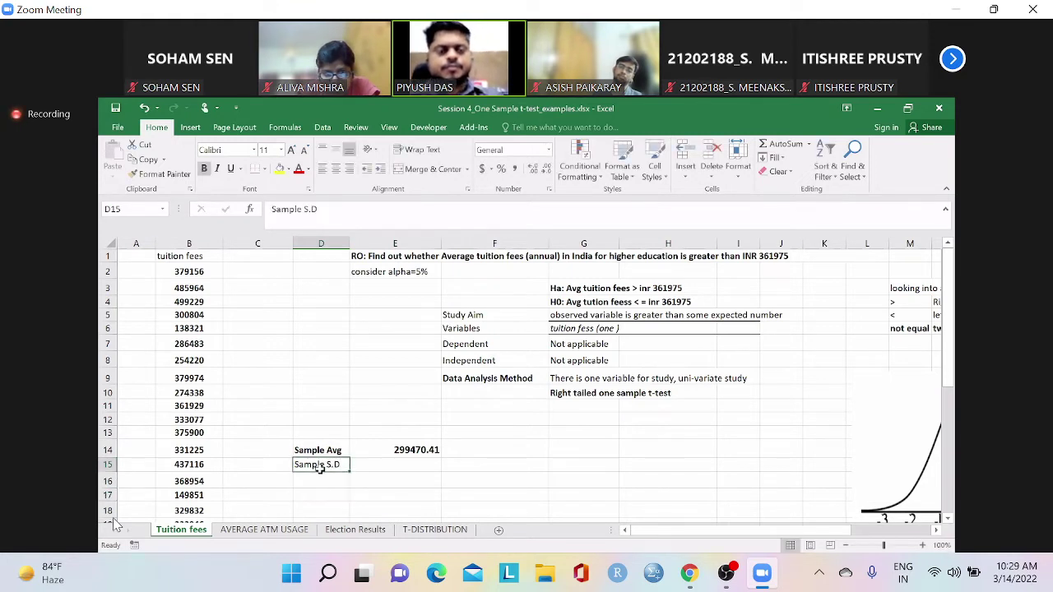
Calculate the sample standard deviation of the tuition fees in cell E15 with =STDEV.S(B2:B30)
{"action": "left_click", "coordinate": [404, 464]}
{"action": "type", "text": "="}
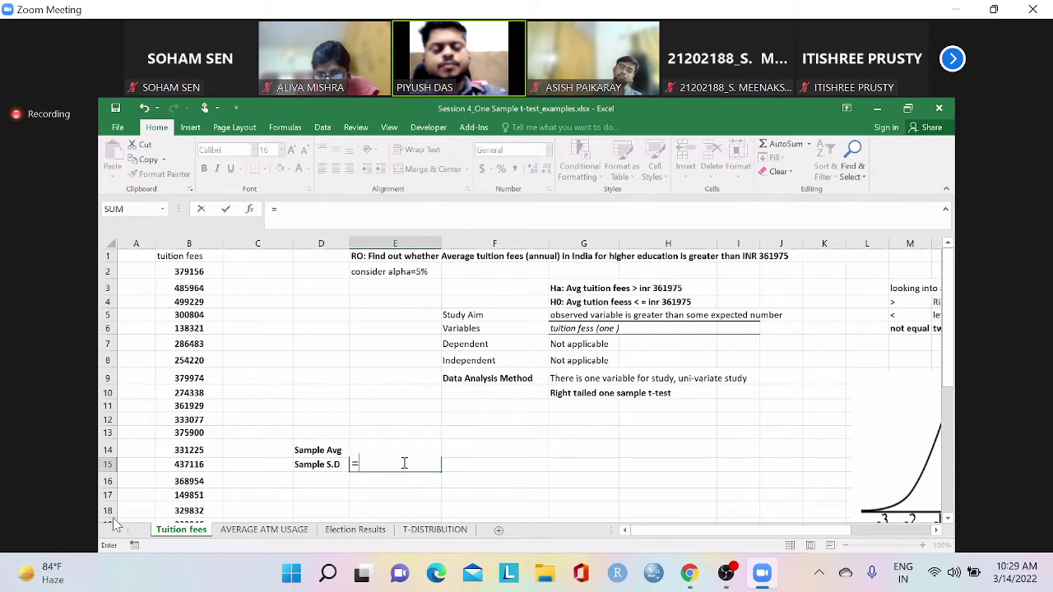
{"action": "type", "text": "ST"}
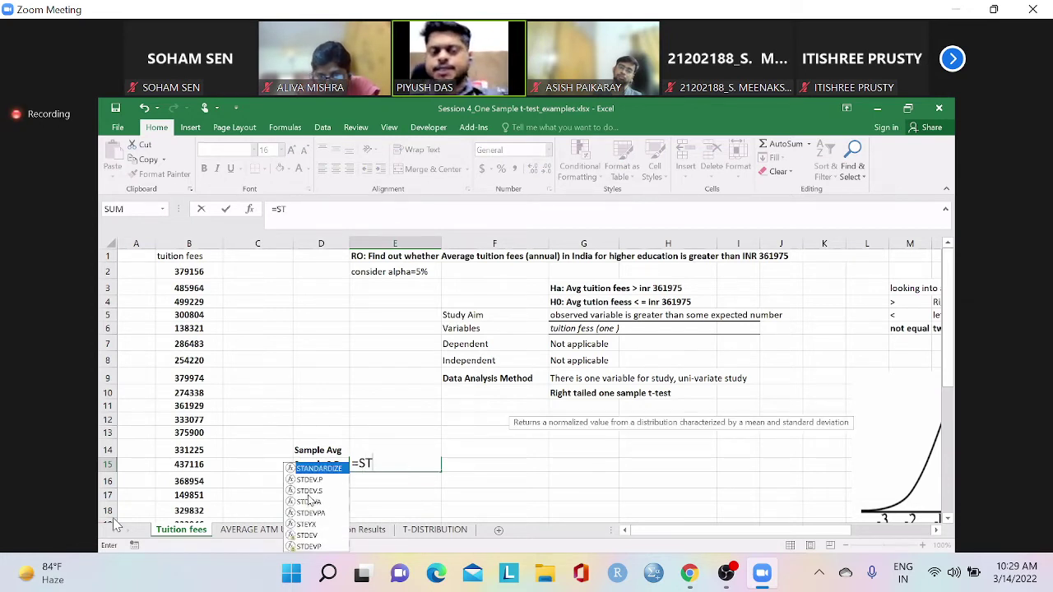
{"action": "left_click", "coordinate": [310, 492]}
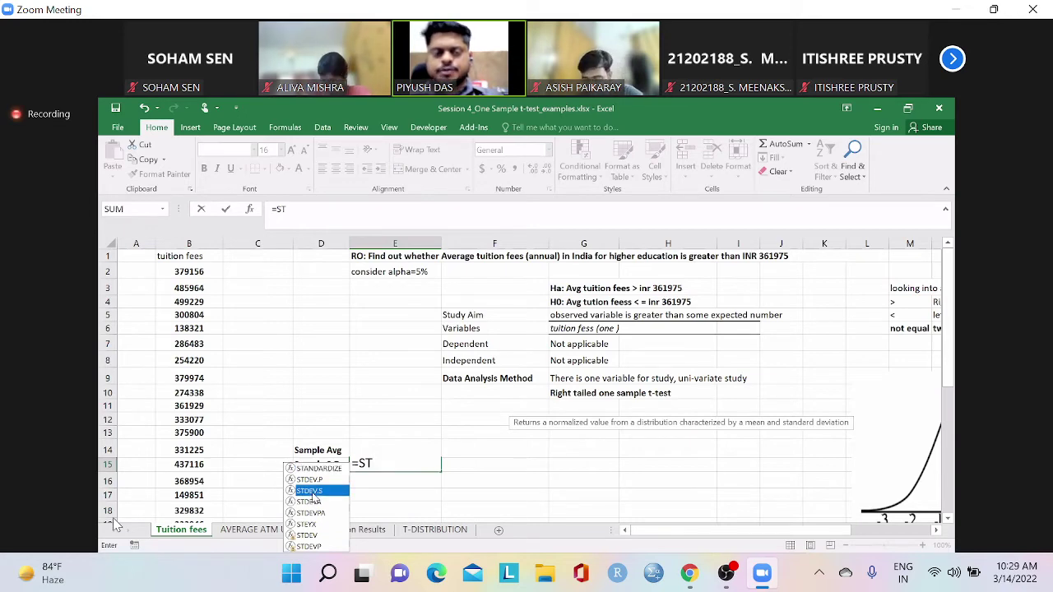
{"action": "key", "text": "Tab"}
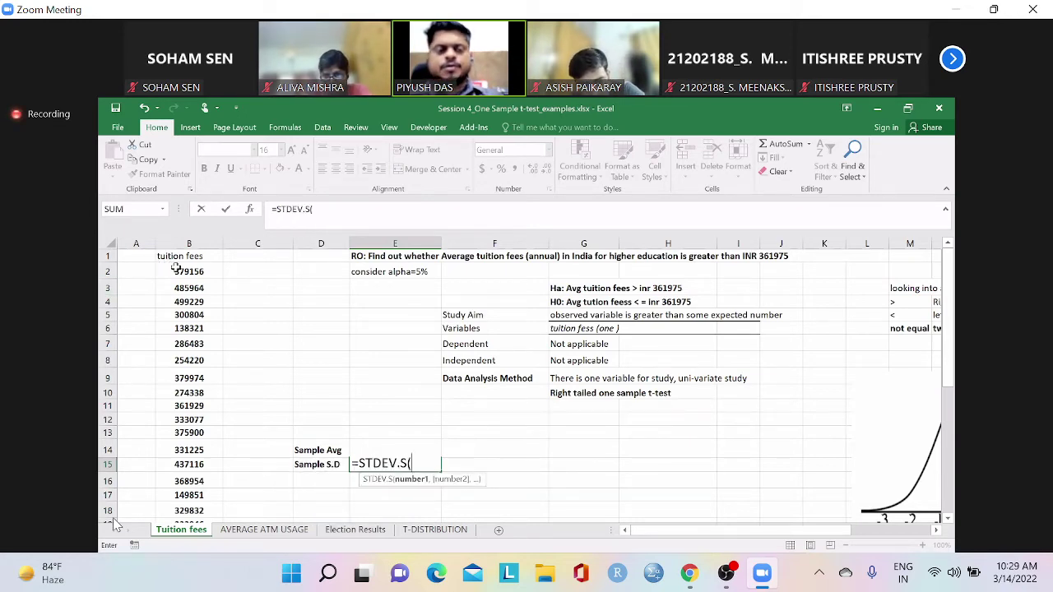
{"action": "left_click_drag", "start_coordinate": [176, 268], "coordinate": [197, 491]}
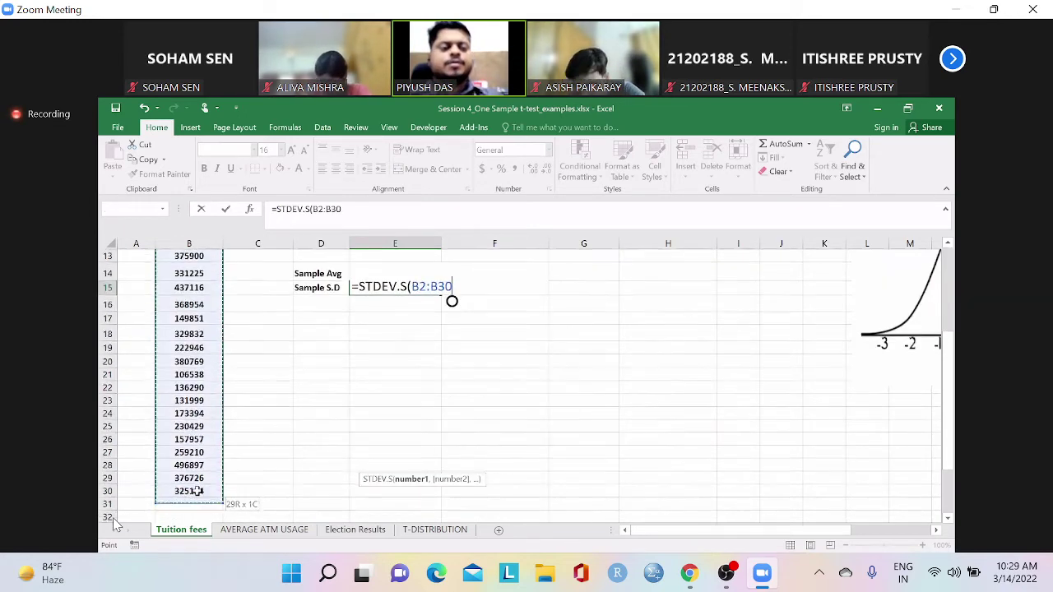
{"action": "type", "text": ")"}
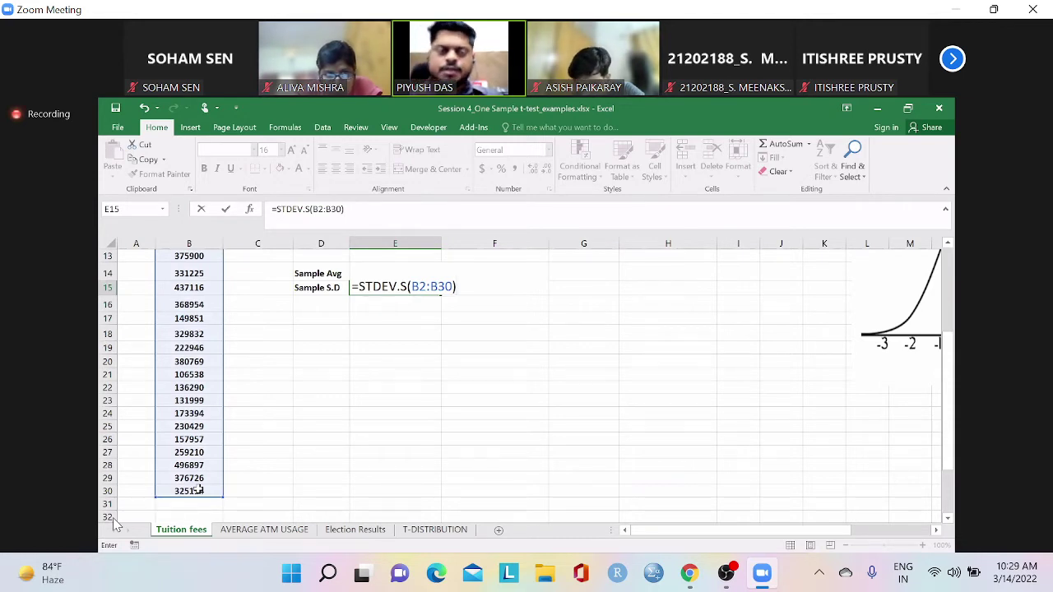
{"action": "key", "text": "Return"}
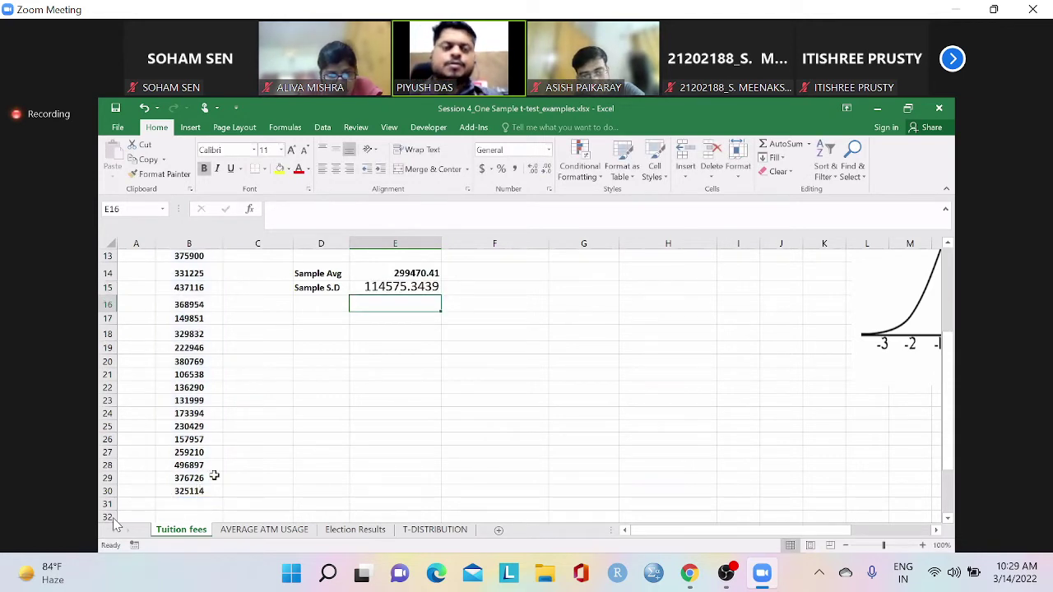
Show the sample standard deviation in cell E15 with one decimal place
{"action": "left_click", "coordinate": [418, 287]}
{"action": "scroll", "coordinate": [494, 345], "scroll_direction": "up", "scroll_amount": 3}
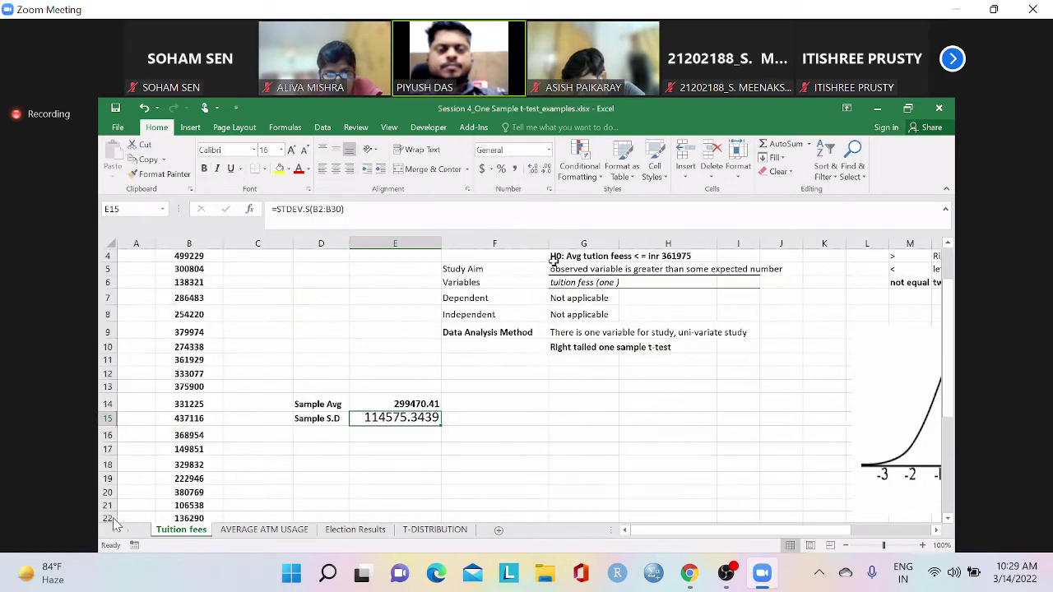
{"action": "left_click", "coordinate": [545, 170]}
{"action": "left_click", "coordinate": [545, 169]}
{"action": "left_click", "coordinate": [546, 170]}
{"action": "left_click", "coordinate": [545, 169]}
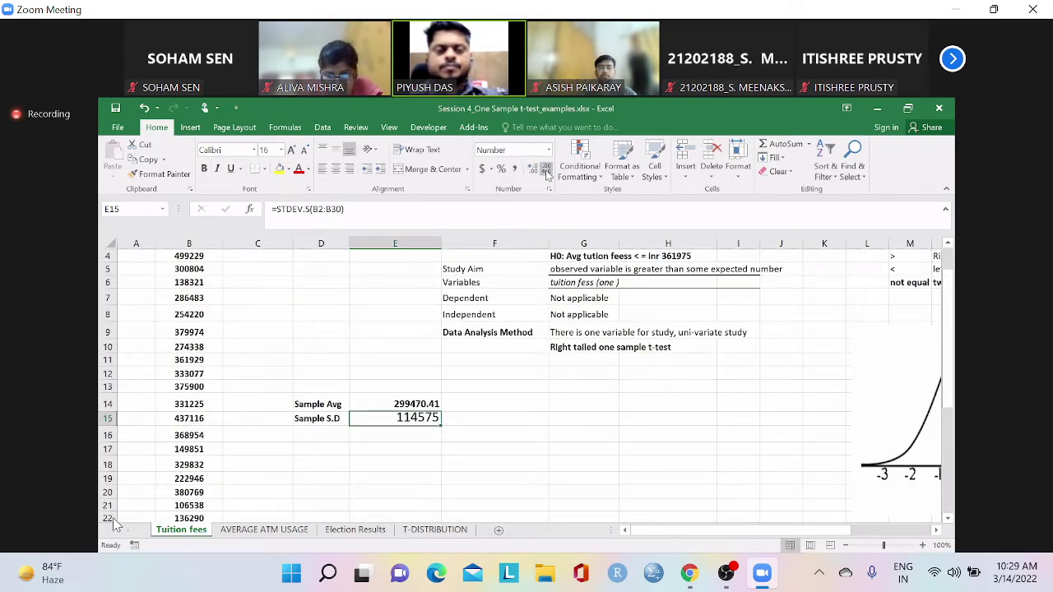
{"action": "left_click", "coordinate": [532, 169]}
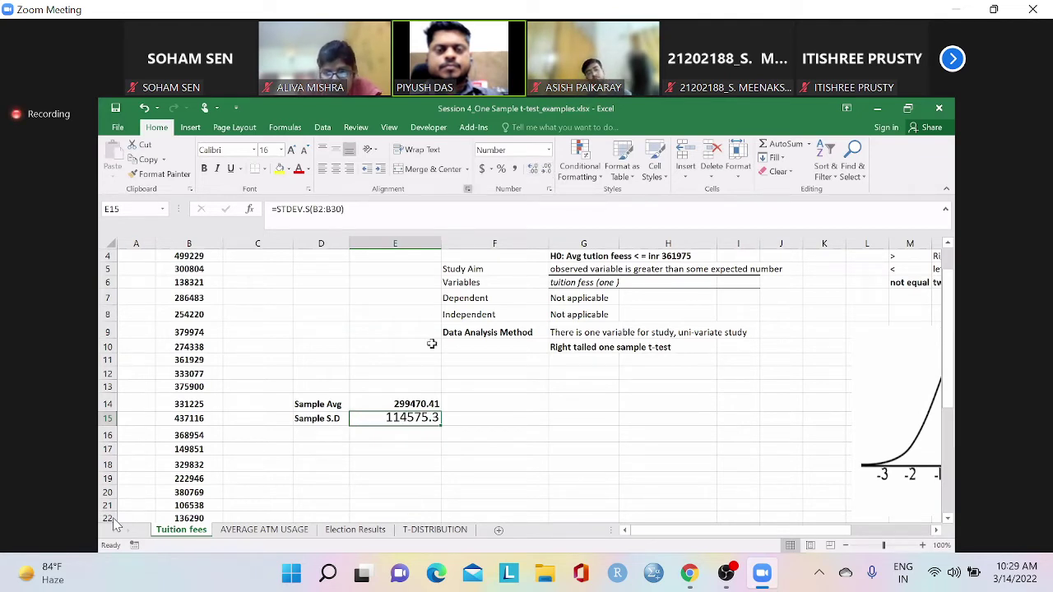
Show the sample average in E14 with one decimal place and copy its formatting onto the standard deviation in E15
{"action": "left_click", "coordinate": [418, 402]}
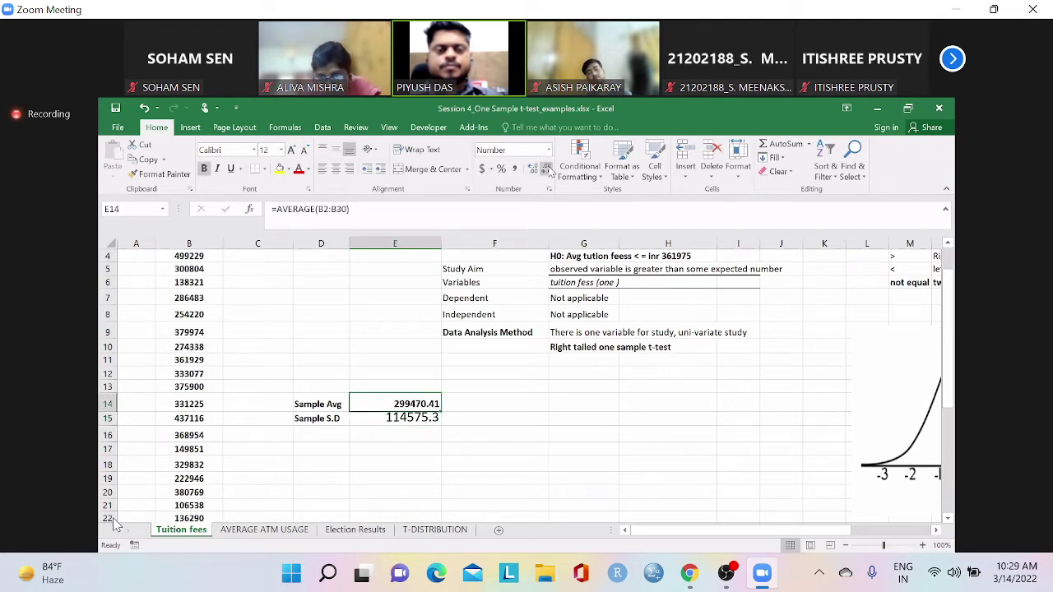
{"action": "left_click", "coordinate": [547, 169]}
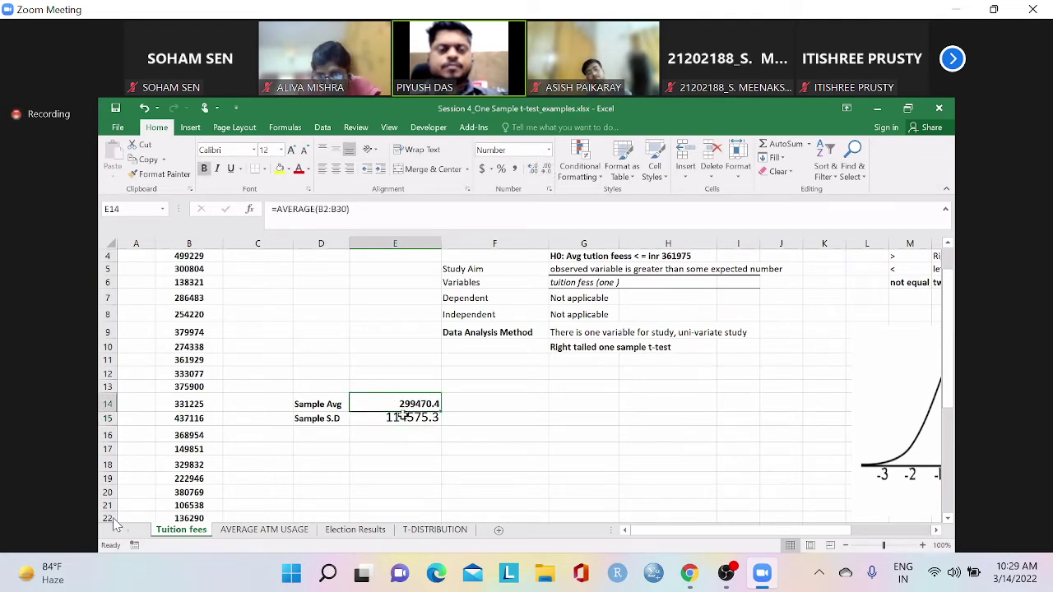
{"action": "left_click", "coordinate": [161, 175]}
{"action": "left_click", "coordinate": [404, 418]}
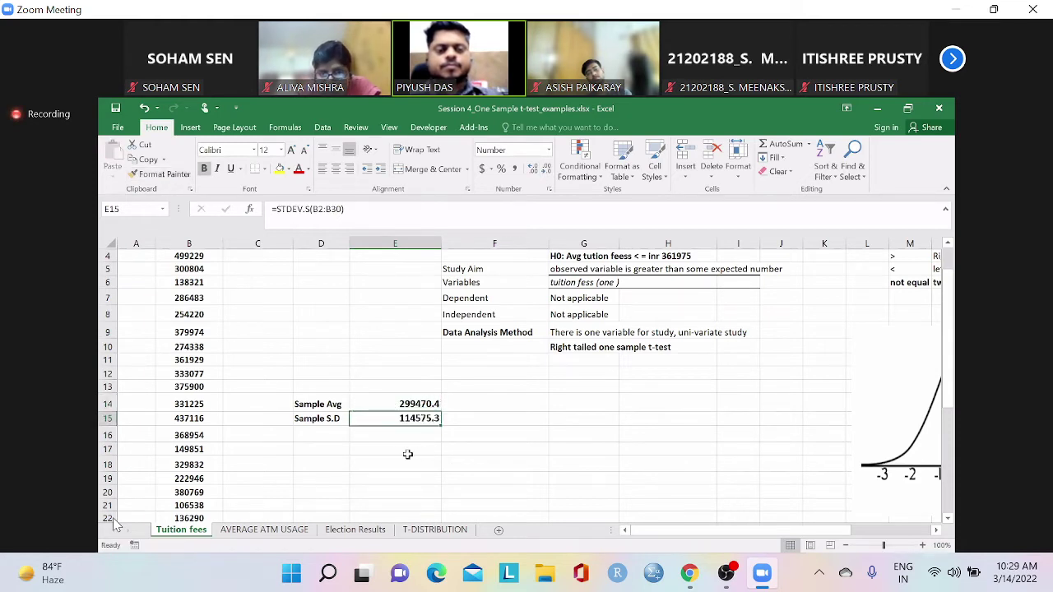
{"action": "left_click_drag", "start_coordinate": [340, 404], "coordinate": [405, 418]}
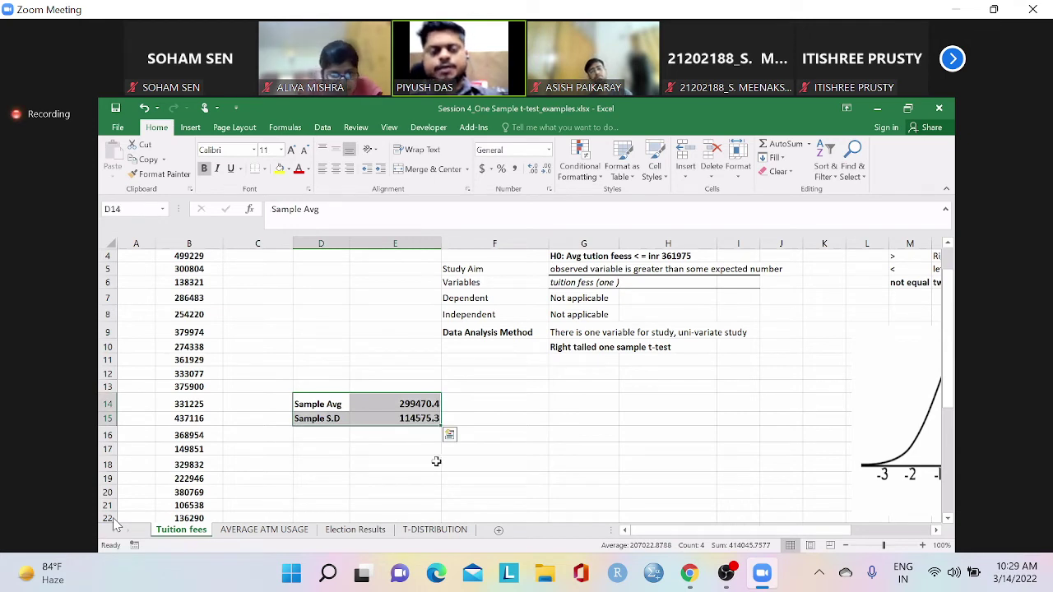
{"action": "left_click", "coordinate": [421, 445]}
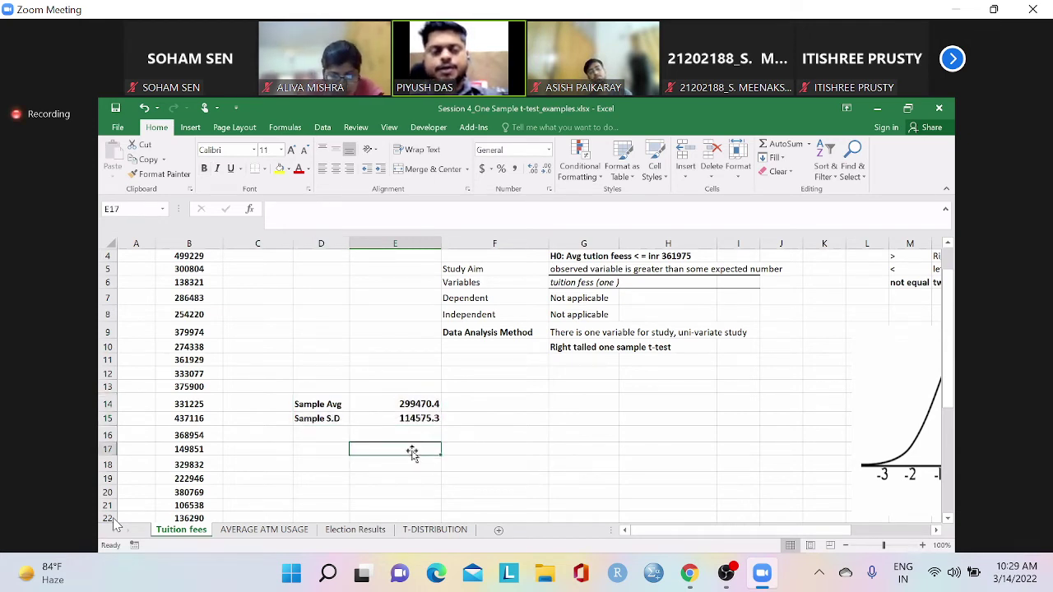
{"action": "scroll", "coordinate": [413, 454], "scroll_direction": "down", "scroll_amount": 1}
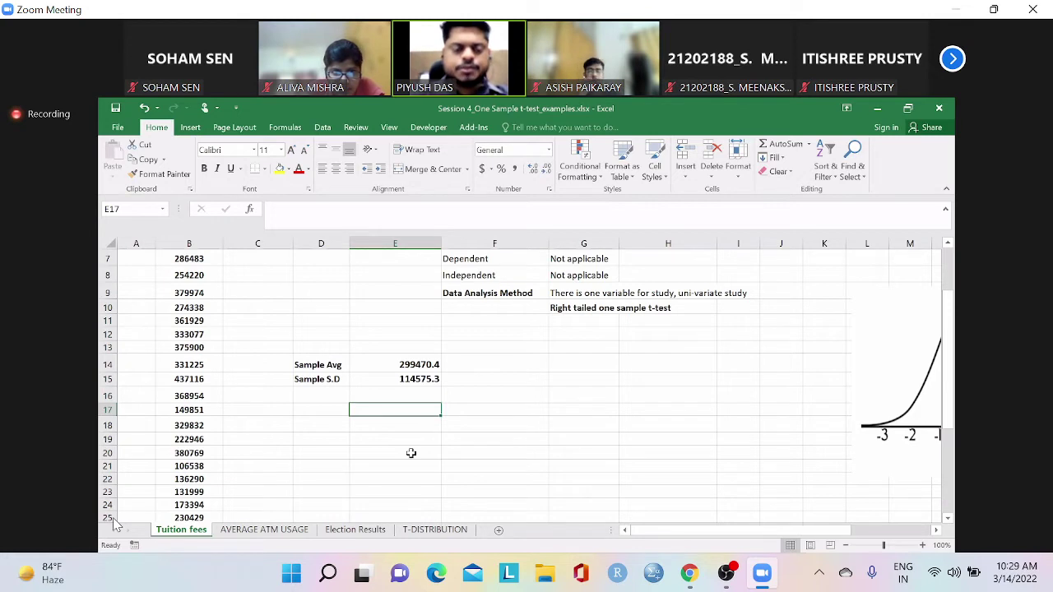
Label cell E17 "Test statistics" below the sample standard deviation
{"action": "type", "text": "t"}
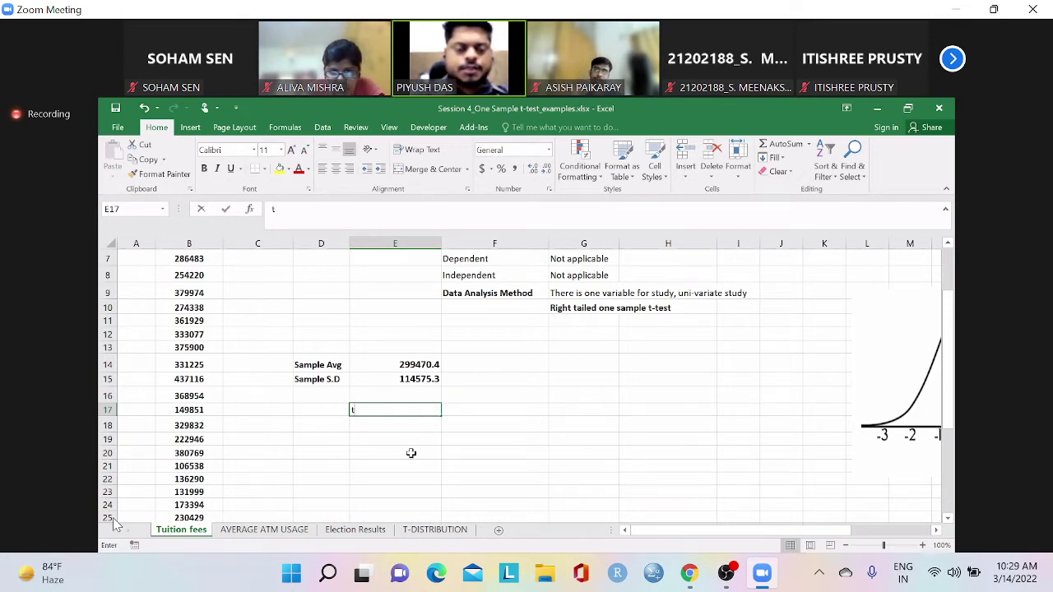
{"action": "type", "text": "e"}
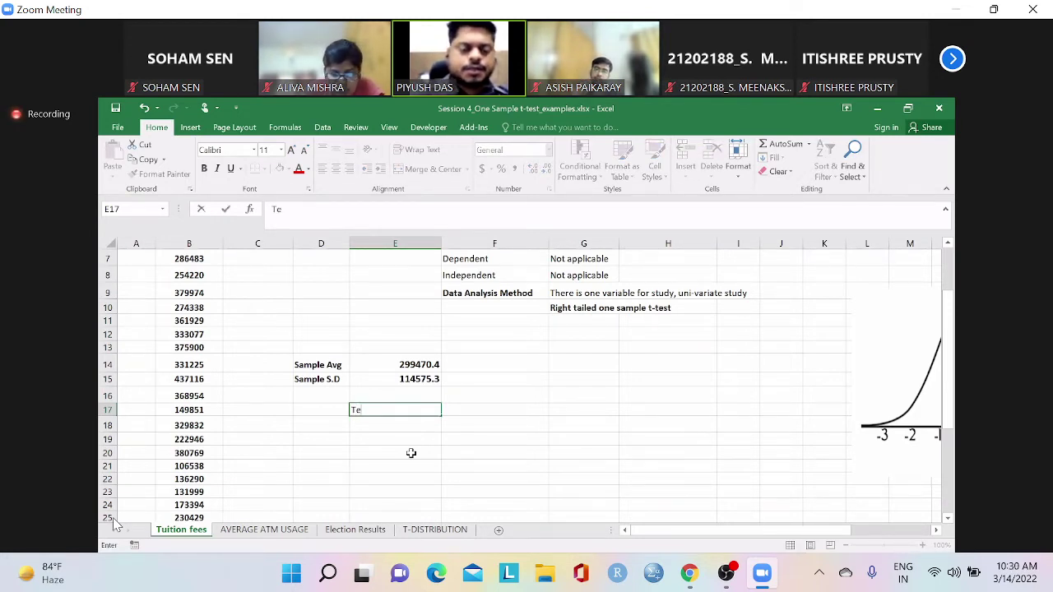
{"action": "type", "text": "st statis"}
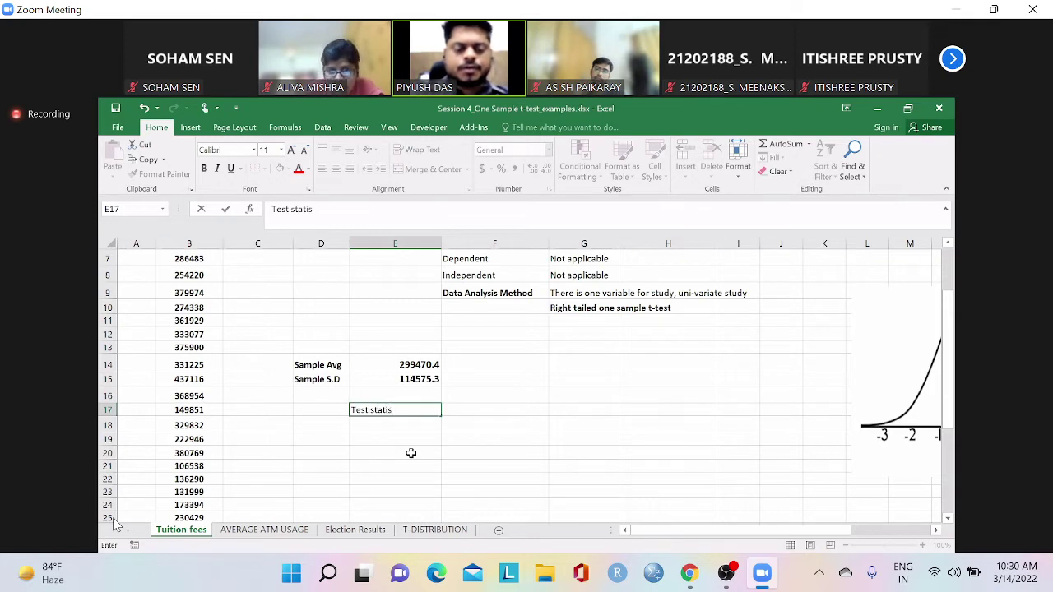
{"action": "type", "text": "tics"}
Write the test statistic formula as plain text in cell F17: "=(observed value-expected value)/standard error"
{"action": "left_click", "coordinate": [464, 409]}
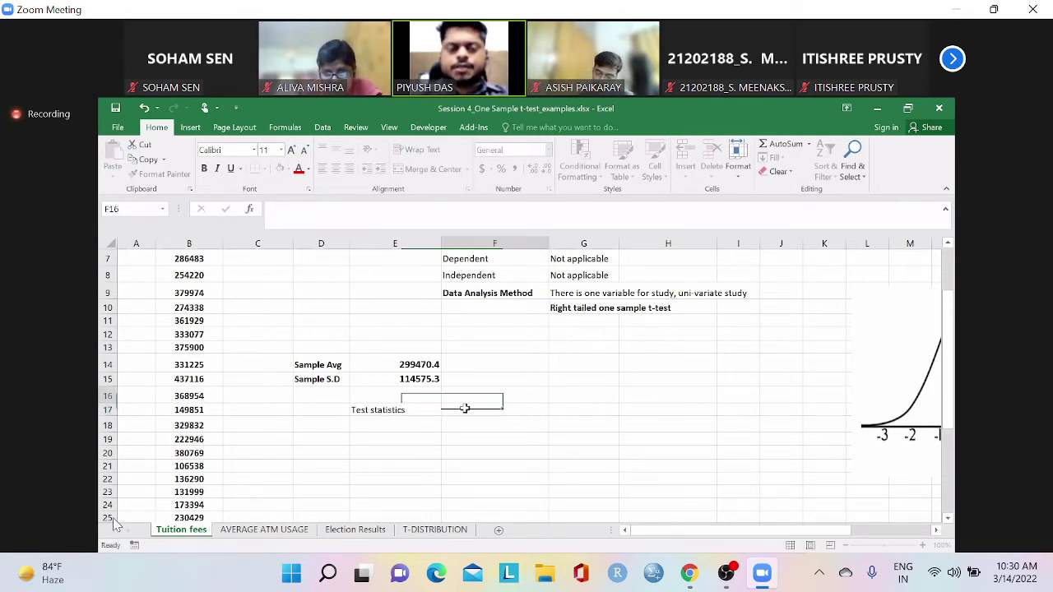
{"action": "type", "text": "="}
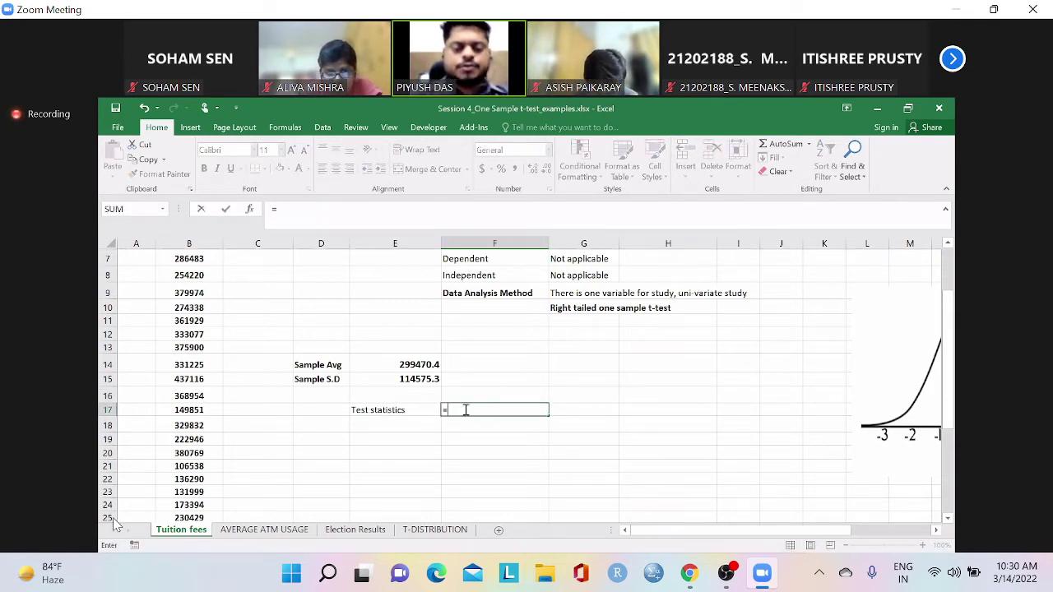
{"action": "type", "text": "observed"}
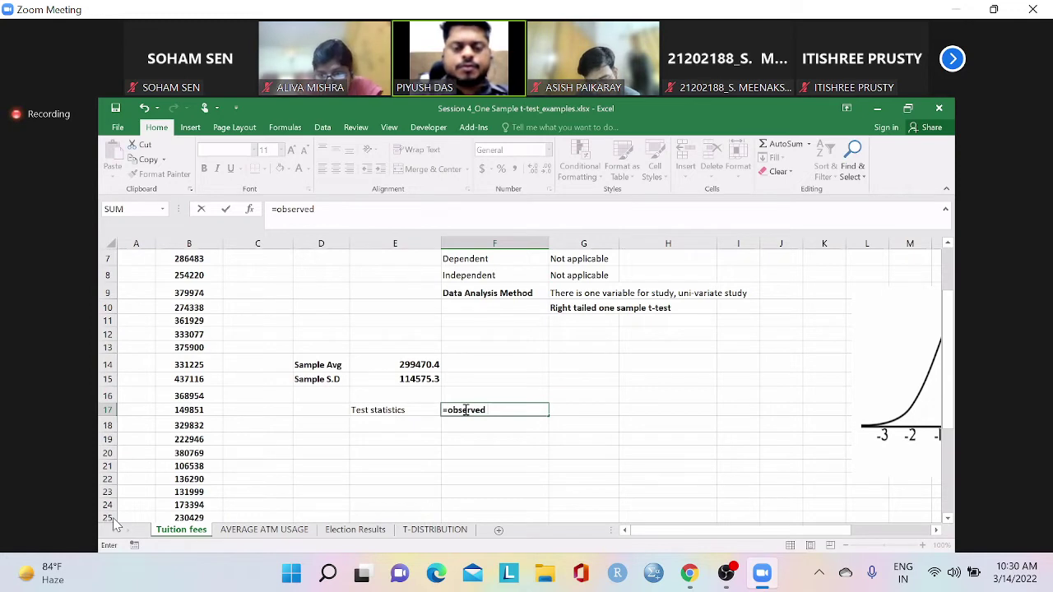
{"action": "type", "text": " value-expected value)"}
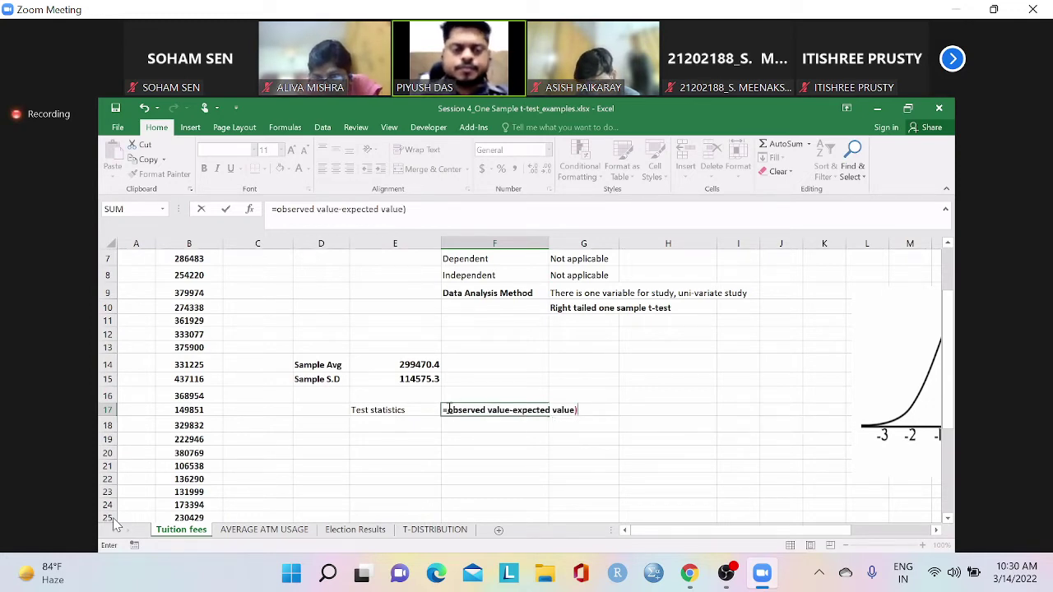
{"action": "left_click", "coordinate": [445, 411]}
{"action": "type", "text": "'="}
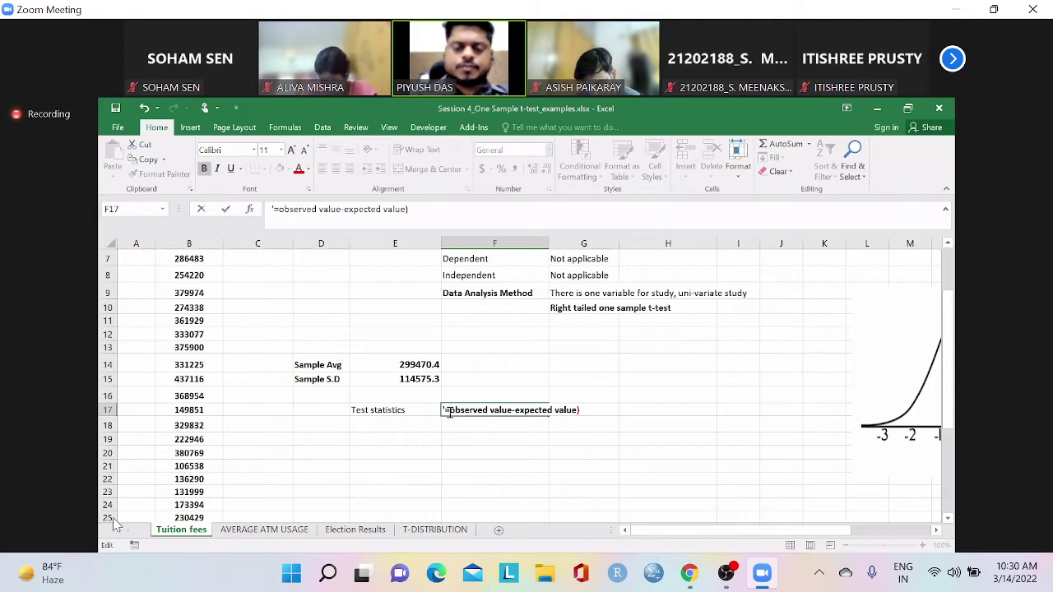
{"action": "type", "text": "("}
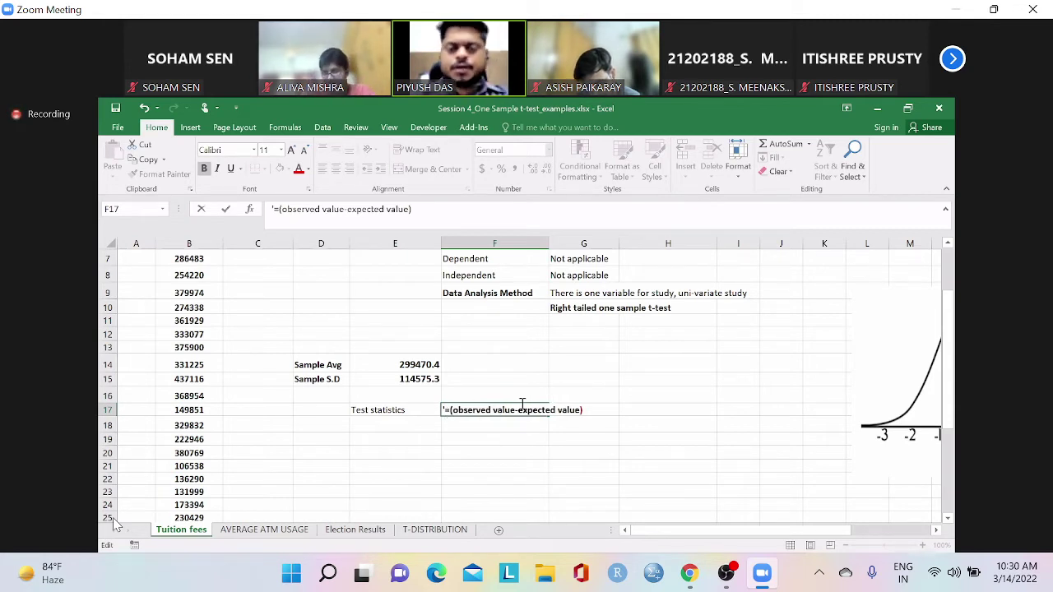
{"action": "left_click", "coordinate": [587, 408]}
{"action": "type", "text": "/standa"}
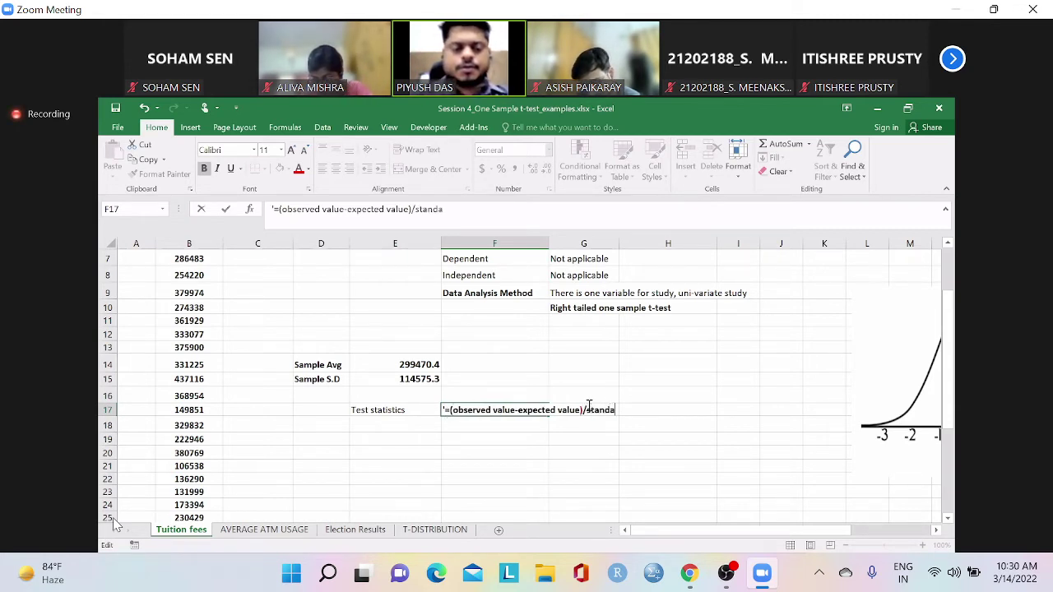
{"action": "type", "text": "rd error"}
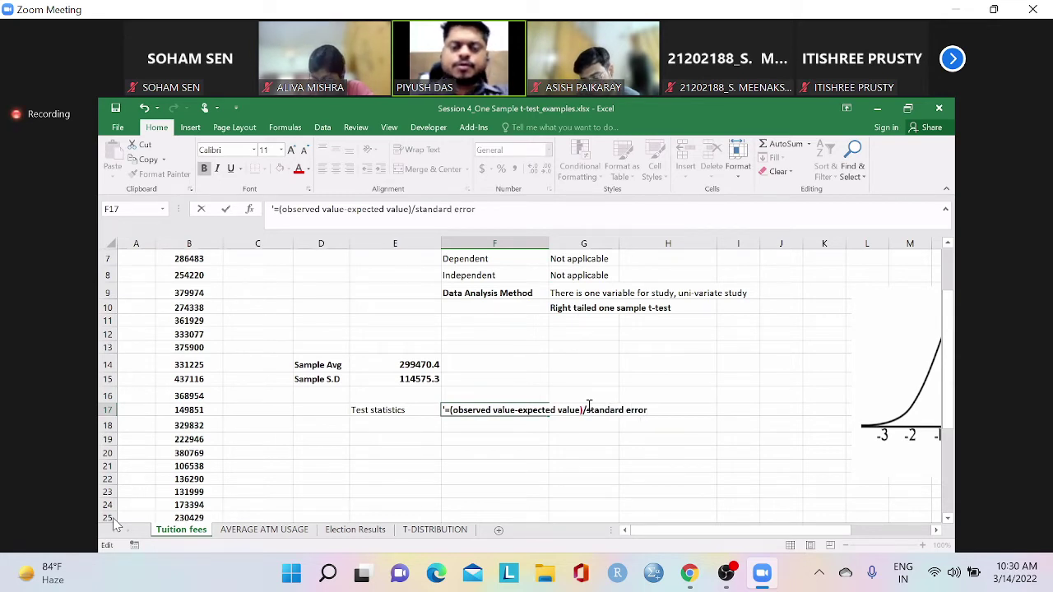
Label cell E19 "standard error" and write its formula as plain text in F19: "=sample s.d/square root (sample size)"
{"action": "left_click", "coordinate": [398, 444]}
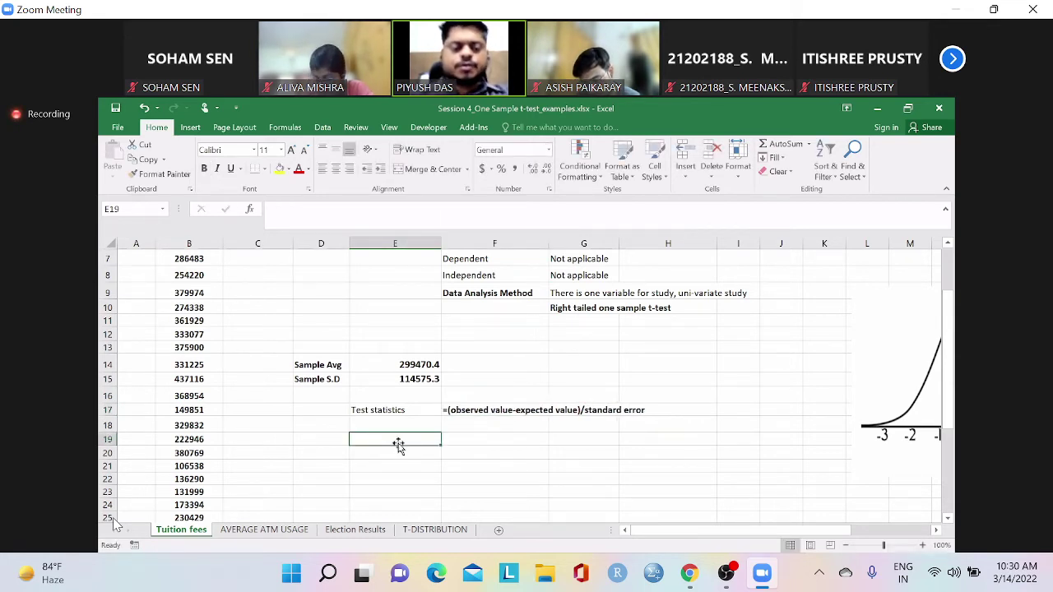
{"action": "type", "text": "standard error"}
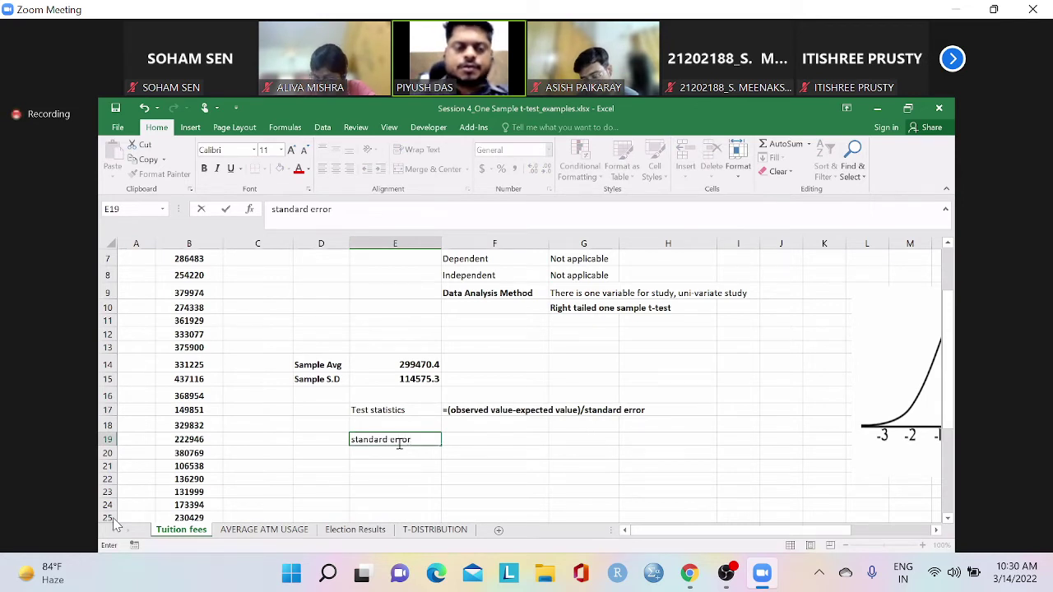
{"action": "left_click", "coordinate": [466, 441]}
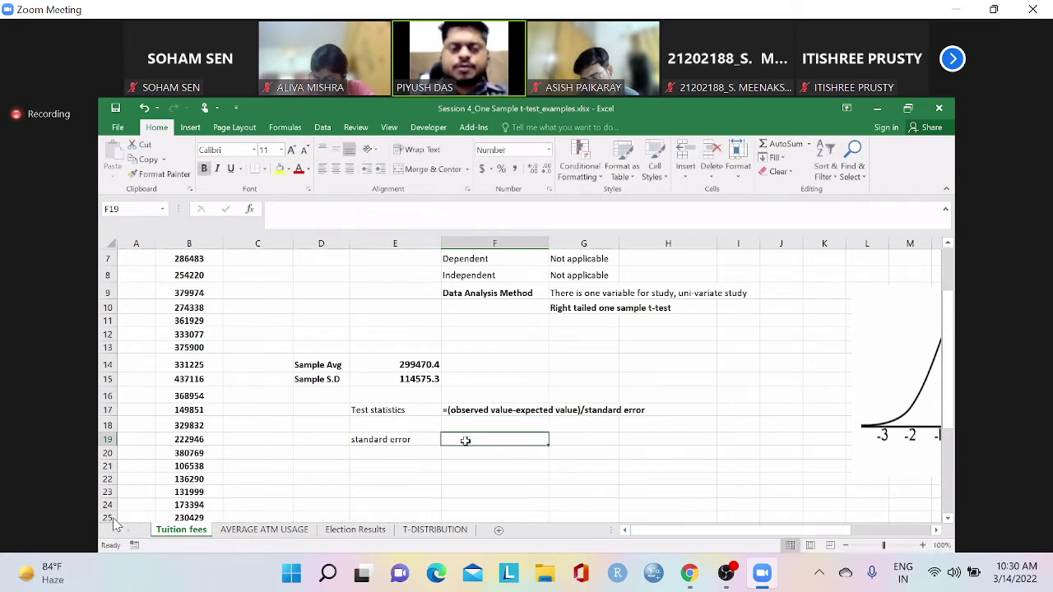
{"action": "type", "text": "="}
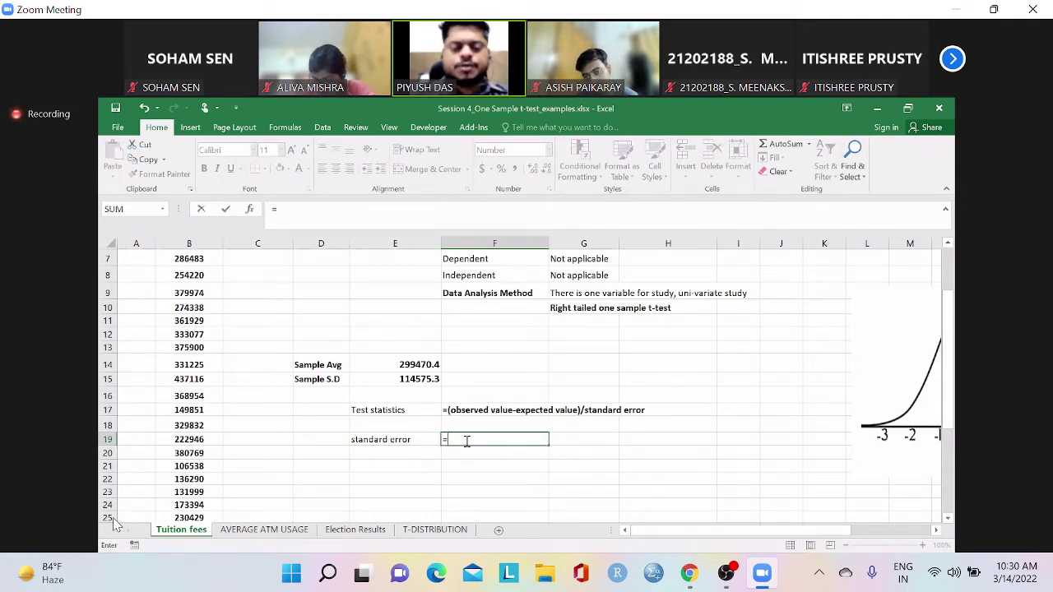
{"action": "type", "text": "sample s.d/"}
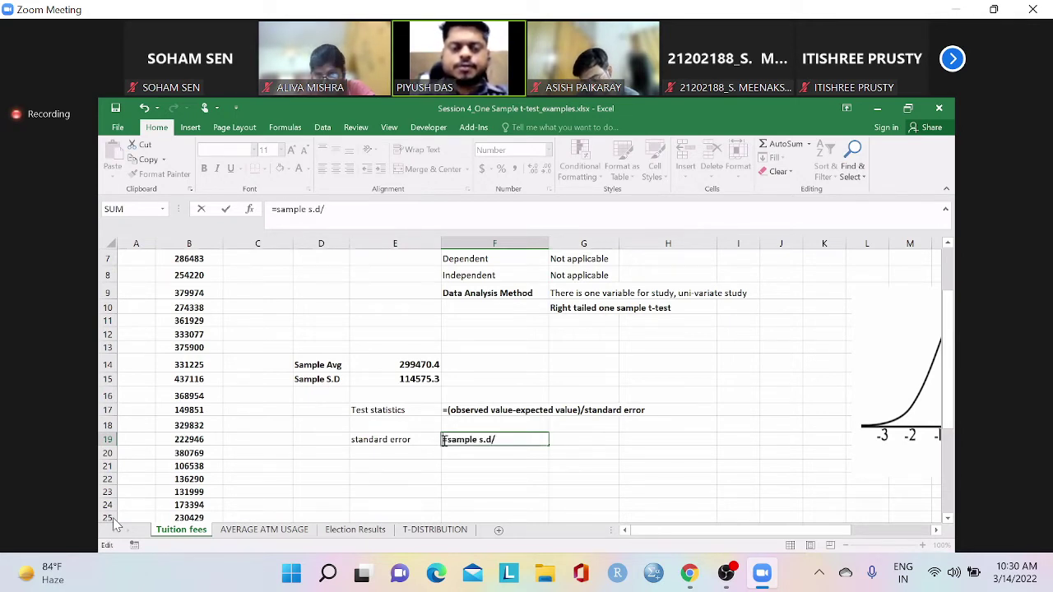
{"action": "left_click", "coordinate": [443, 440]}
{"action": "type", "text": "'="}
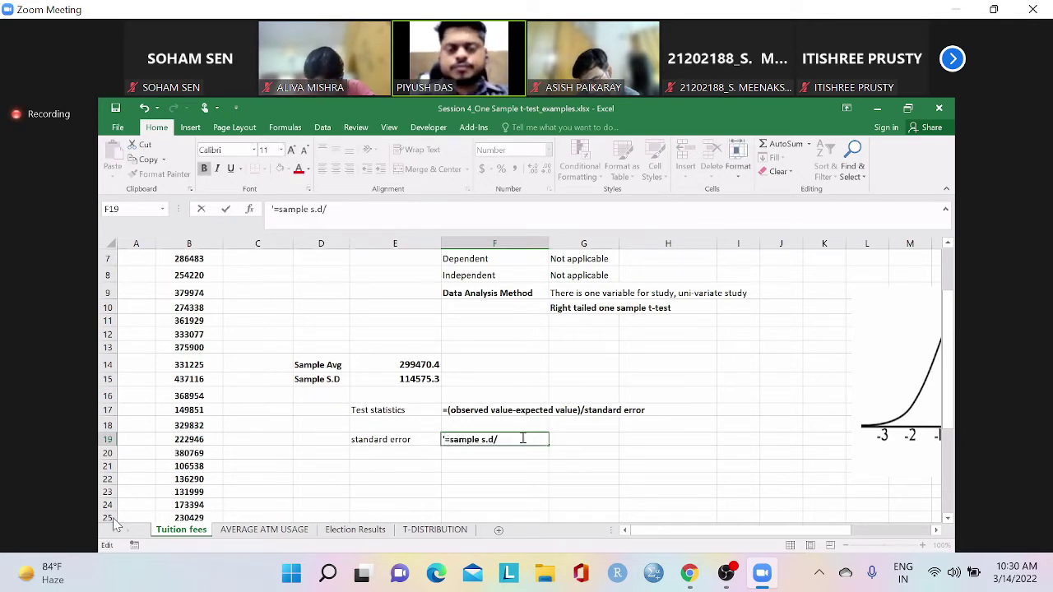
{"action": "type", "text": "sample s.d/s"}
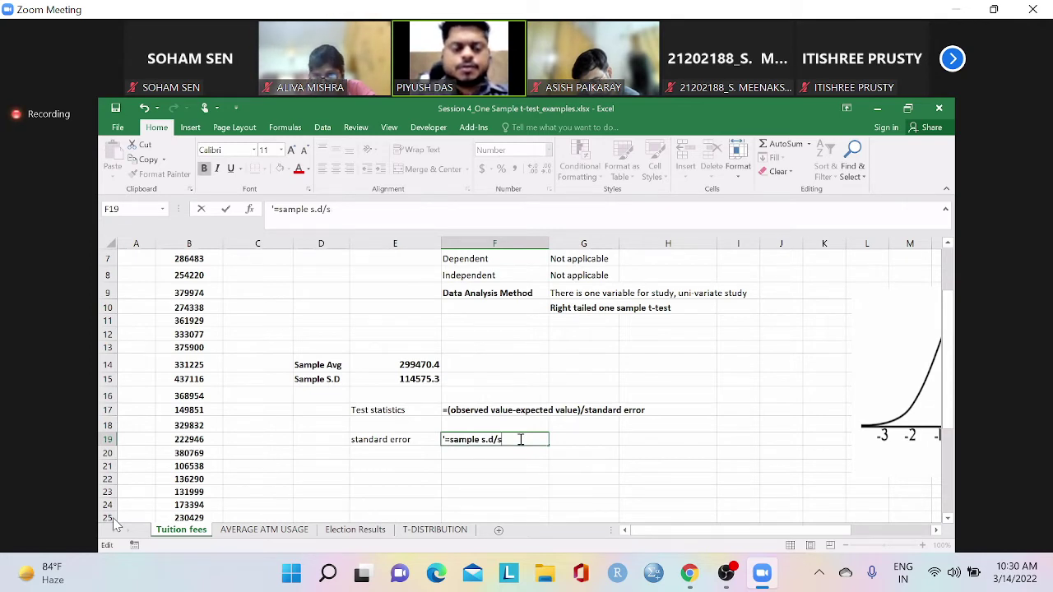
{"action": "type", "text": "quare ro"}
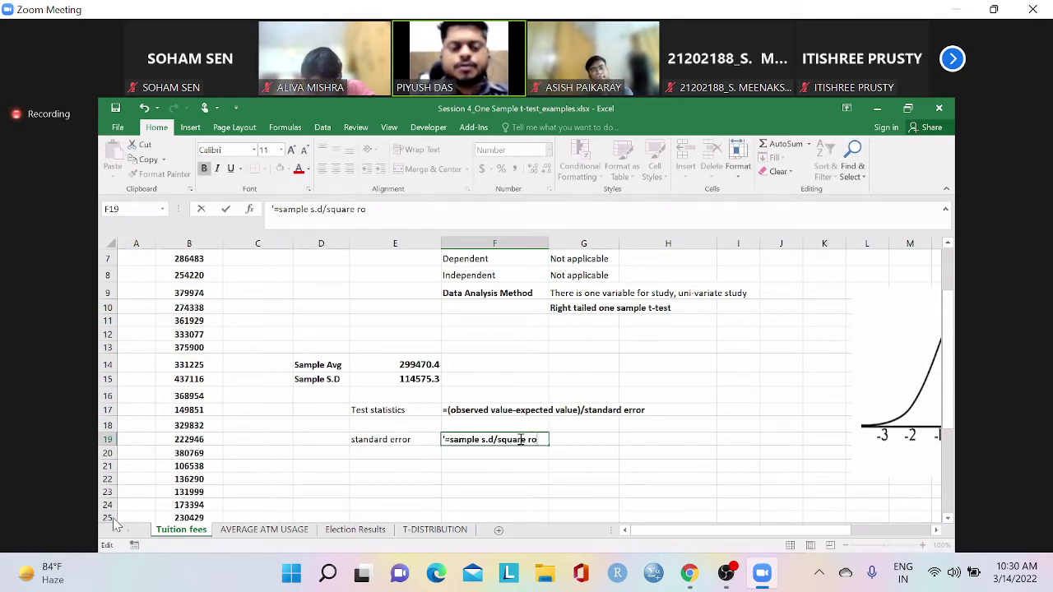
{"action": "type", "text": "o"}
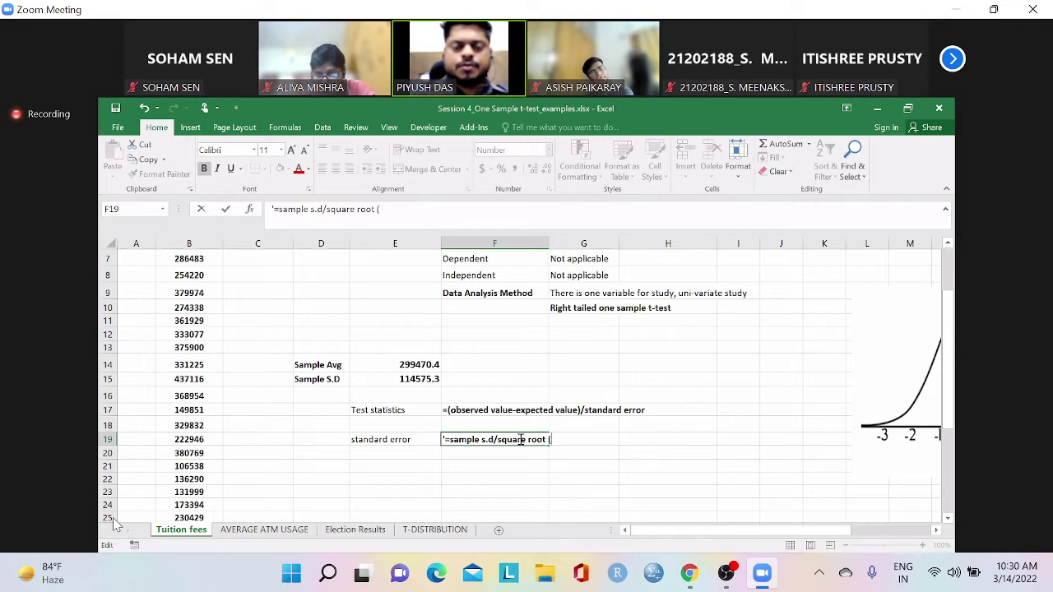
{"action": "type", "text": "t (sample "}
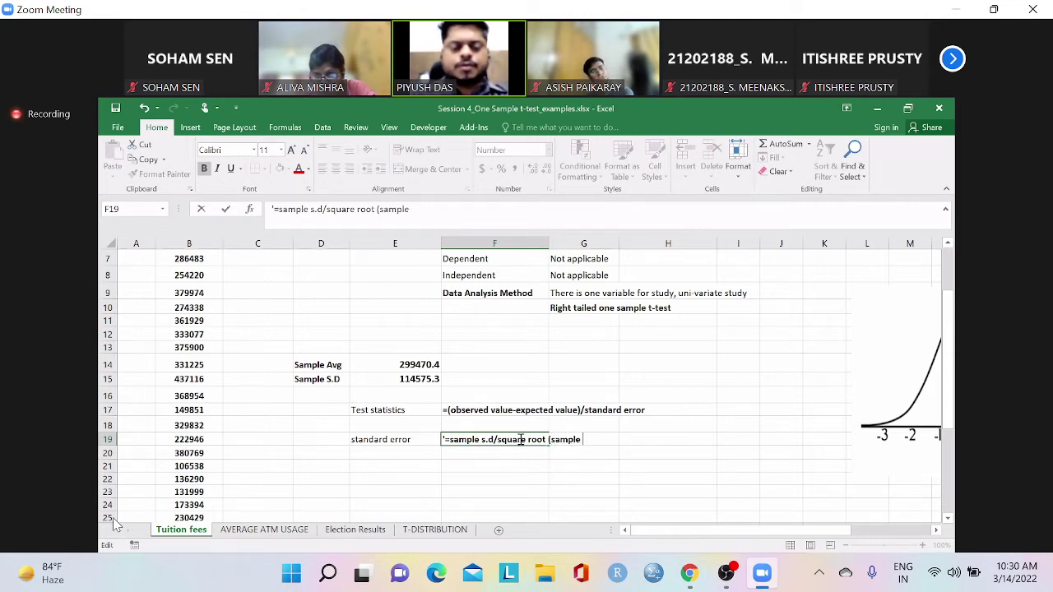
{"action": "type", "text": "size"}
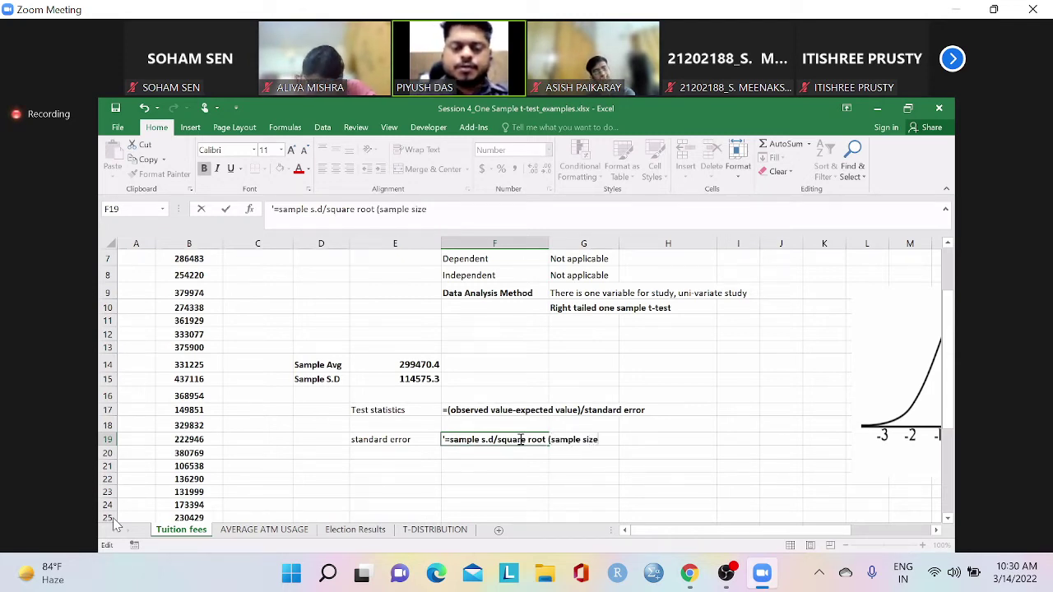
{"action": "type", "text": ")"}
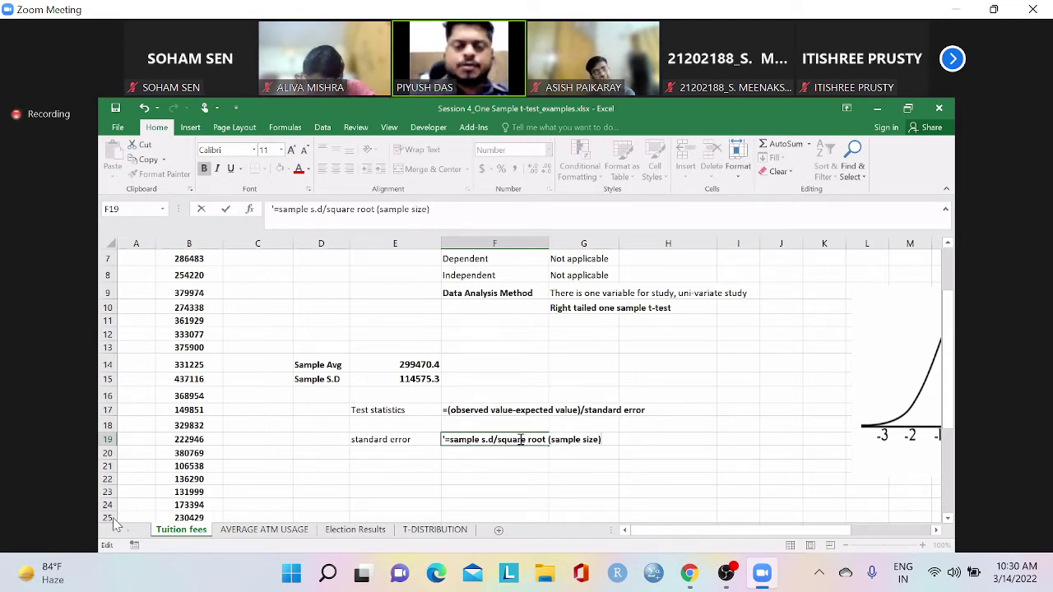
Number the test statistics row by entering 1 in cell D17
{"action": "left_click", "coordinate": [326, 416]}
{"action": "type", "text": "1"}
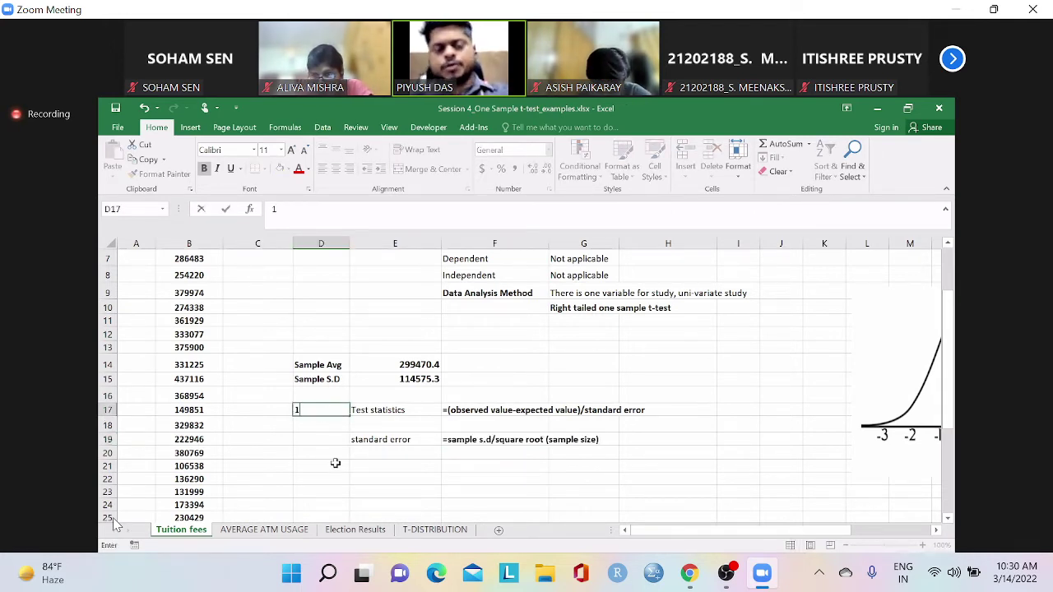
{"action": "left_click", "coordinate": [335, 463]}
Review the tuition fees in column B, the sample average in E14 and the test statistics entry in E17
{"action": "left_click", "coordinate": [386, 411]}
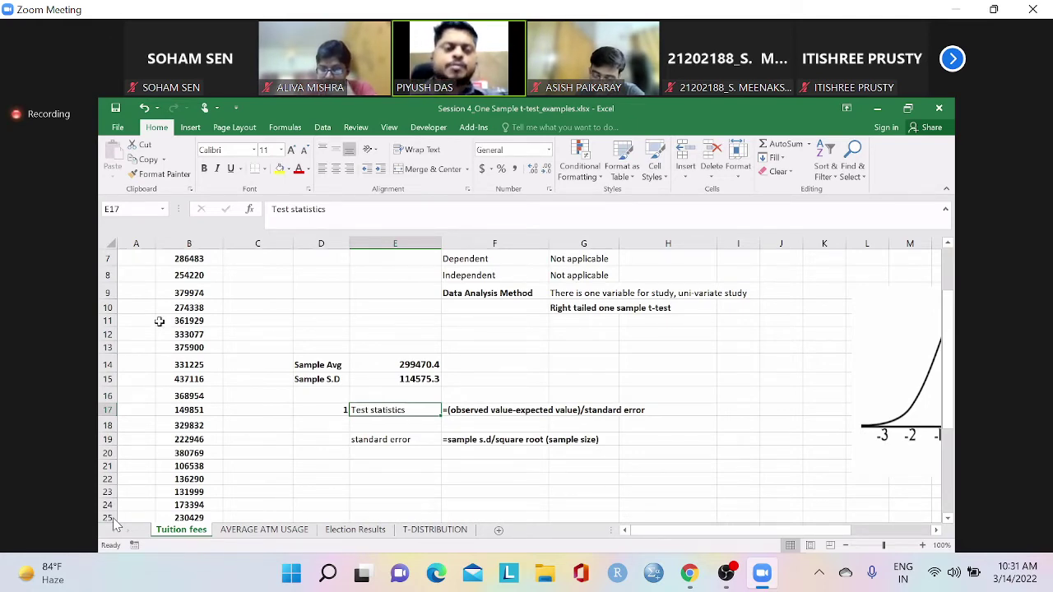
{"action": "scroll", "coordinate": [189, 290], "scroll_direction": "up", "scroll_amount": 2}
{"action": "left_click", "coordinate": [195, 272]}
{"action": "left_click_drag", "start_coordinate": [201, 393], "coordinate": [189, 495]}
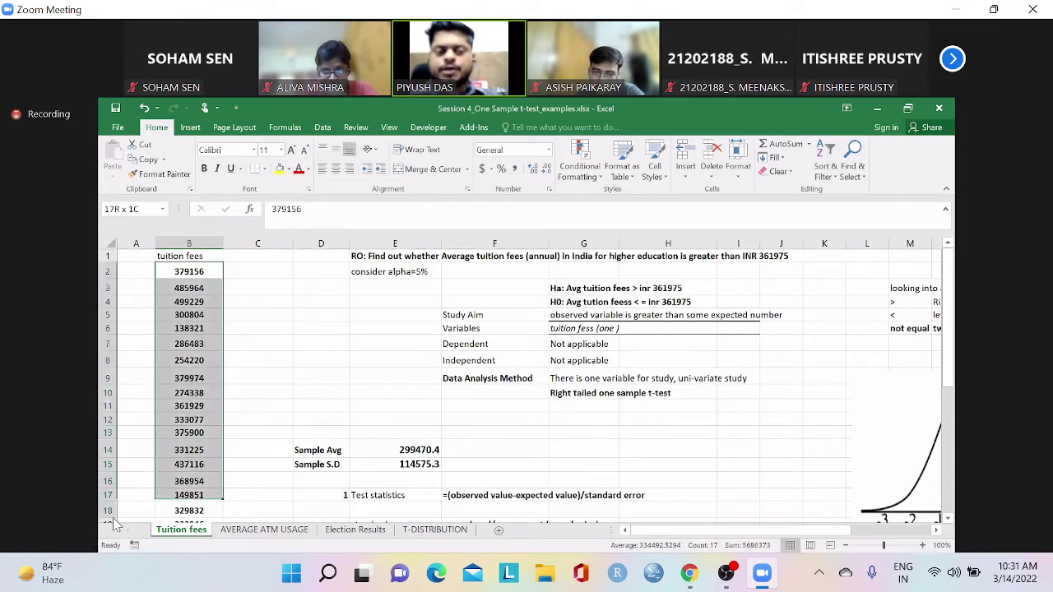
{"action": "left_click", "coordinate": [415, 450]}
{"action": "scroll", "coordinate": [414, 395], "scroll_direction": "down", "scroll_amount": 4}
{"action": "scroll", "coordinate": [411, 423], "scroll_direction": "up", "scroll_amount": 3}
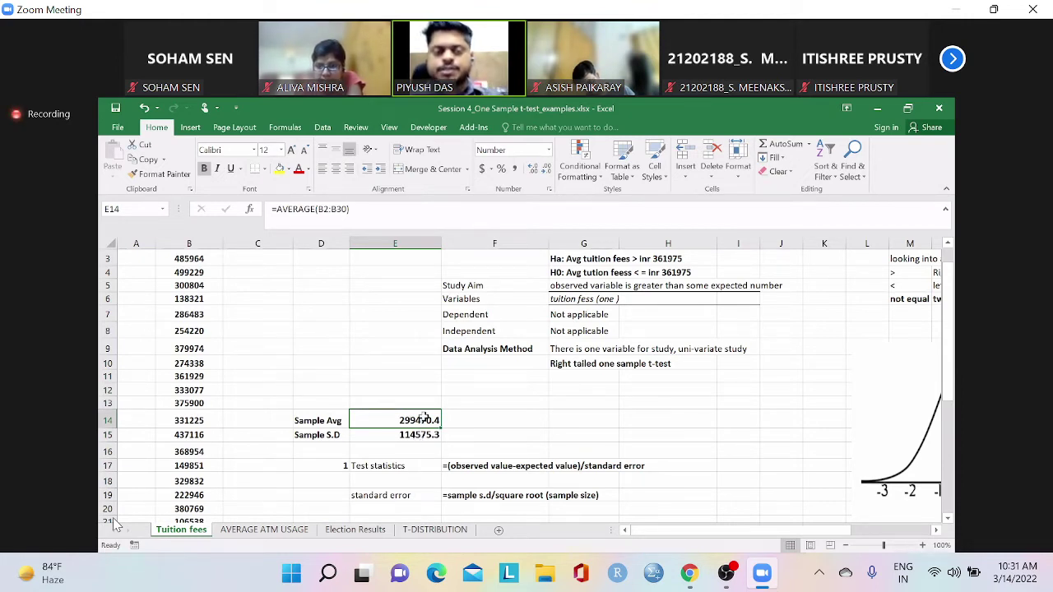
{"action": "scroll", "coordinate": [419, 447], "scroll_direction": "down", "scroll_amount": 1}
{"action": "scroll", "coordinate": [419, 447], "scroll_direction": "down", "scroll_amount": 1}
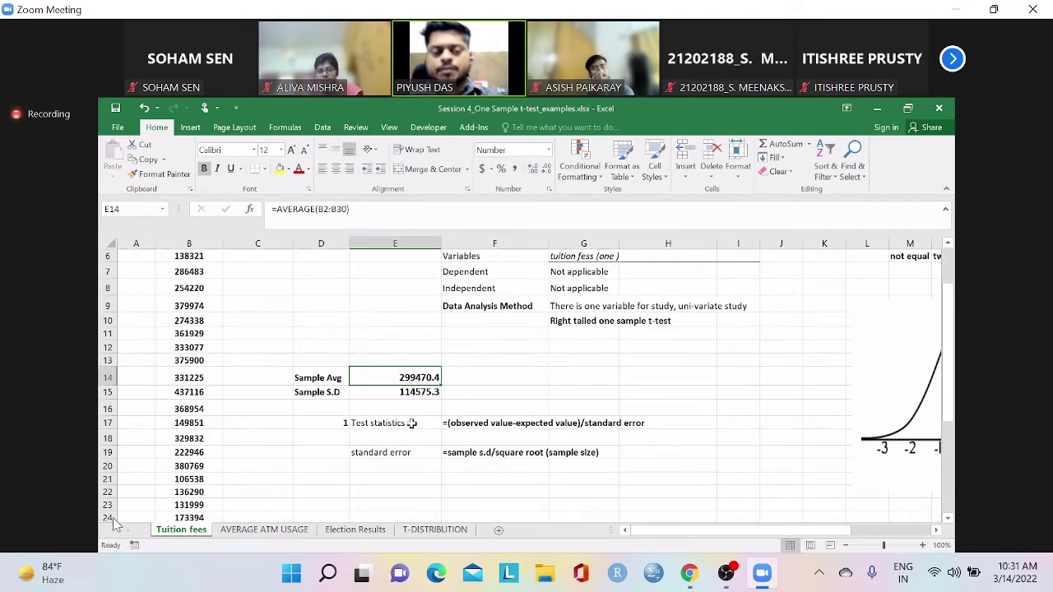
{"action": "left_click", "coordinate": [412, 423]}
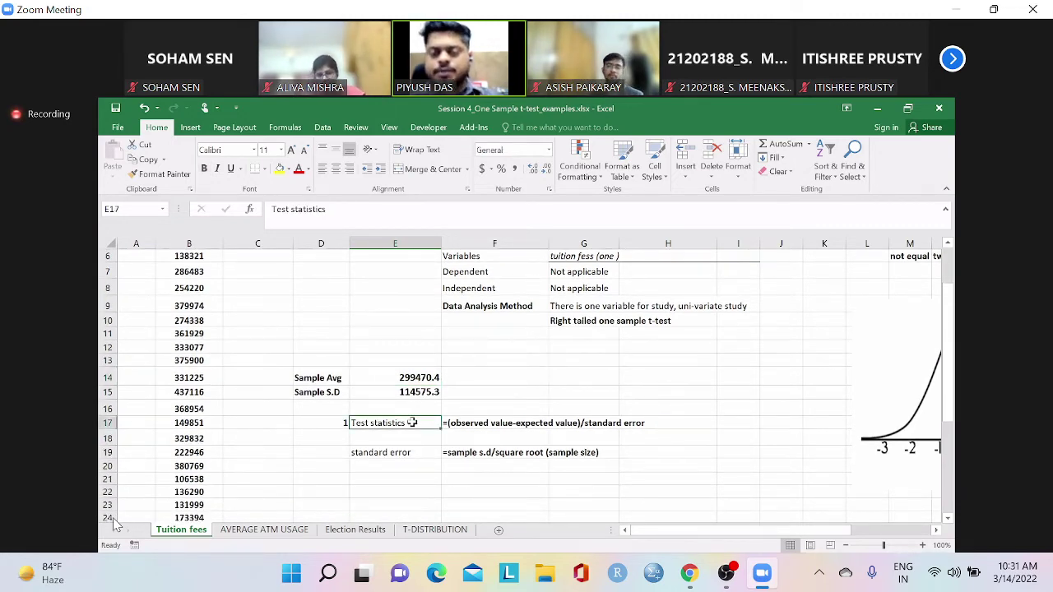
Calculate the standard error in cell F21 with the formula =E15/SQRT(29)
{"action": "left_click", "coordinate": [468, 479]}
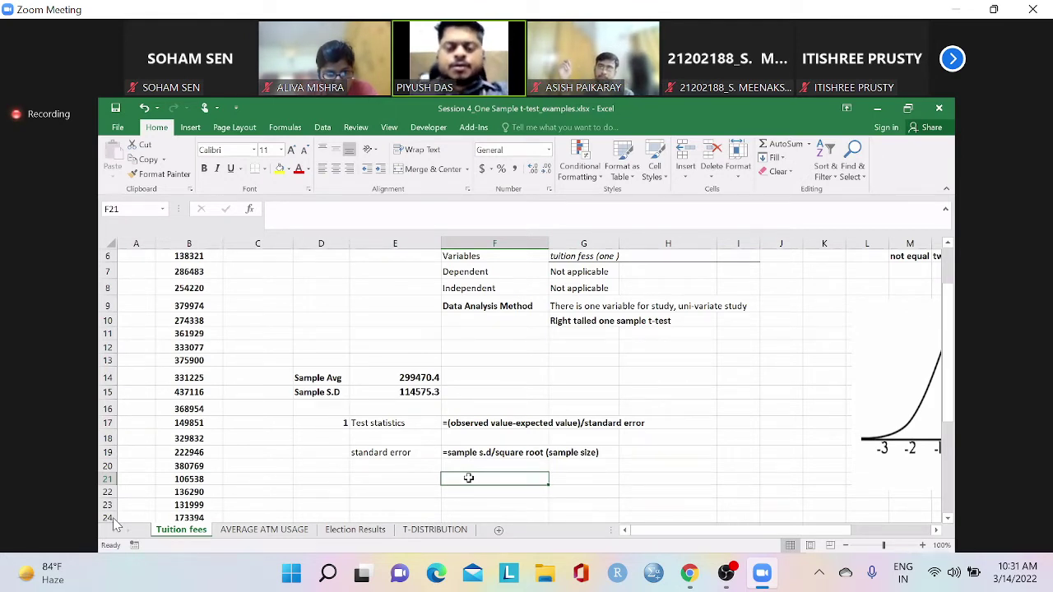
{"action": "type", "text": "="}
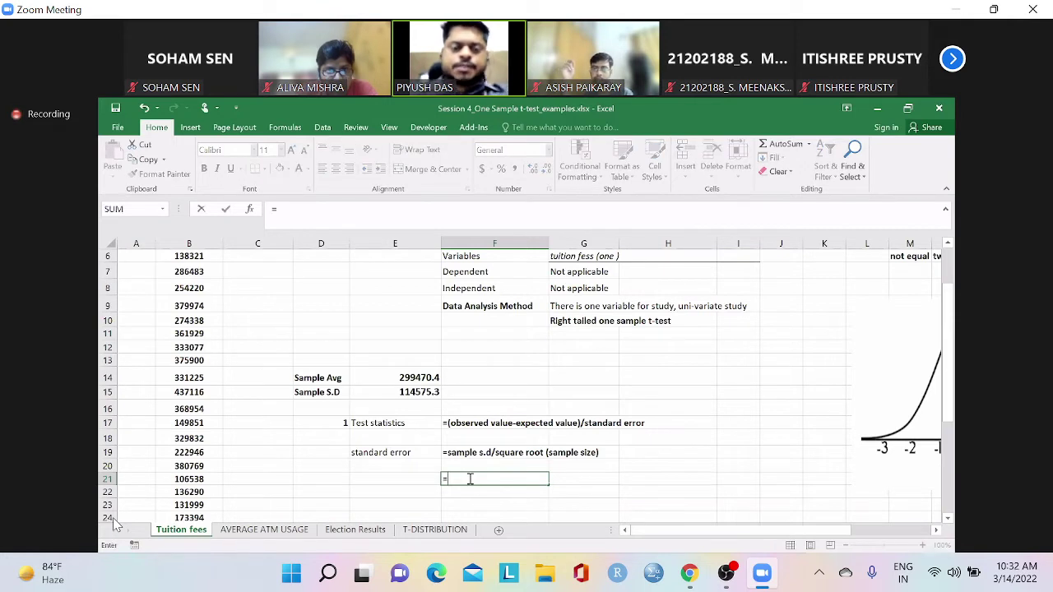
{"action": "left_click", "coordinate": [430, 391]}
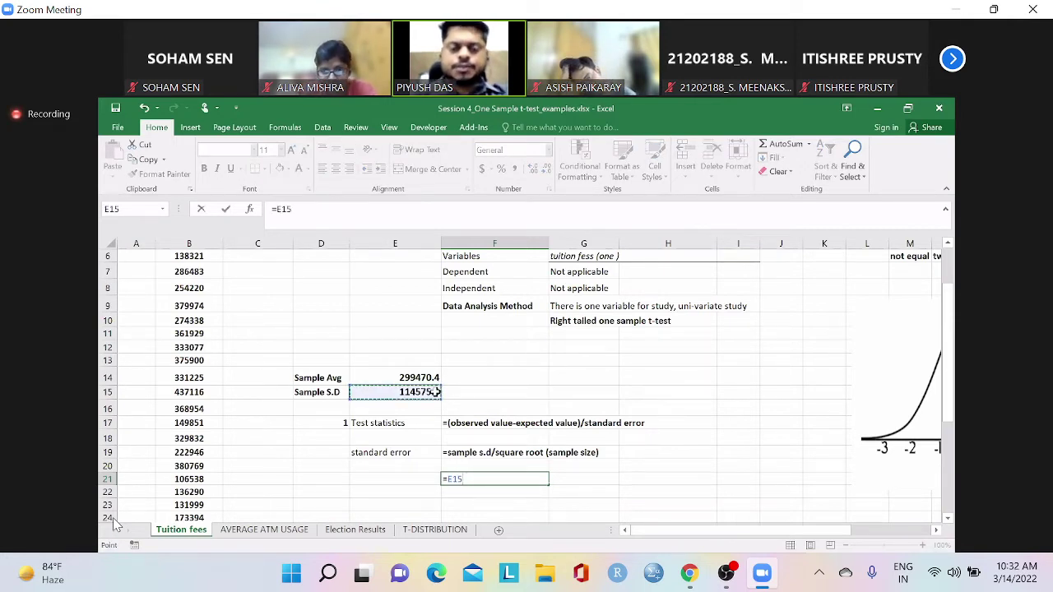
{"action": "type", "text": "/"}
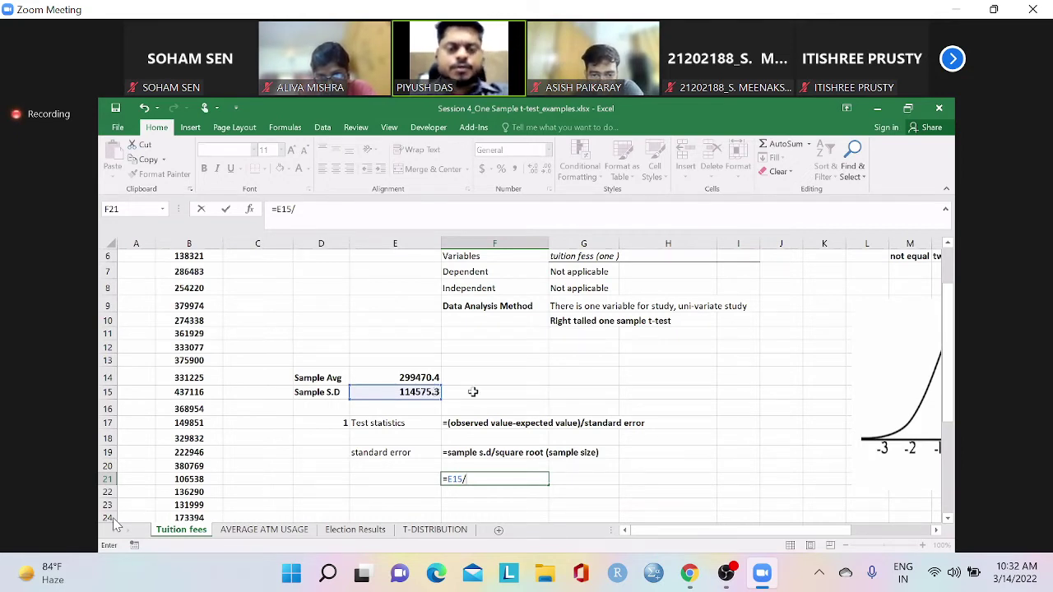
{"action": "type", "text": "sq"}
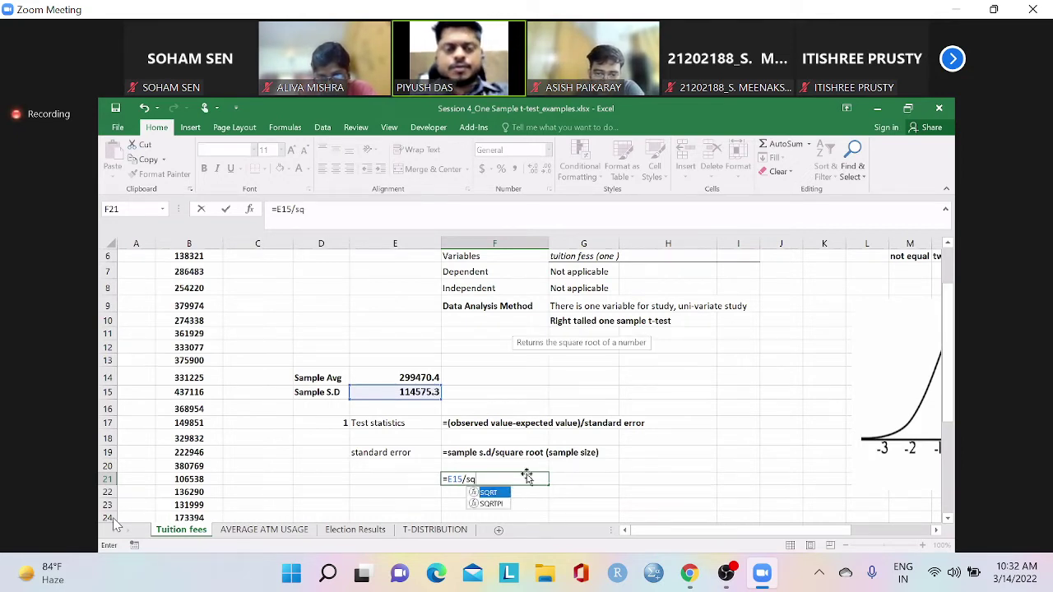
{"action": "key", "text": "Tab"}
{"action": "scroll", "coordinate": [231, 366], "scroll_direction": "up", "scroll_amount": 2}
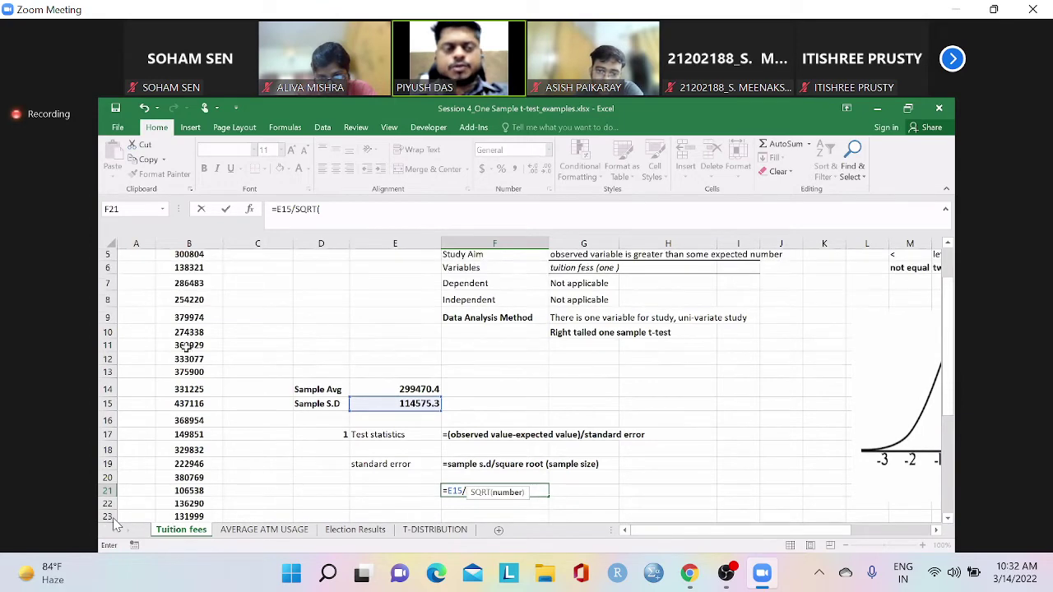
{"action": "scroll", "coordinate": [255, 355], "scroll_direction": "down", "scroll_amount": 1}
{"action": "scroll", "coordinate": [255, 355], "scroll_direction": "down", "scroll_amount": 2}
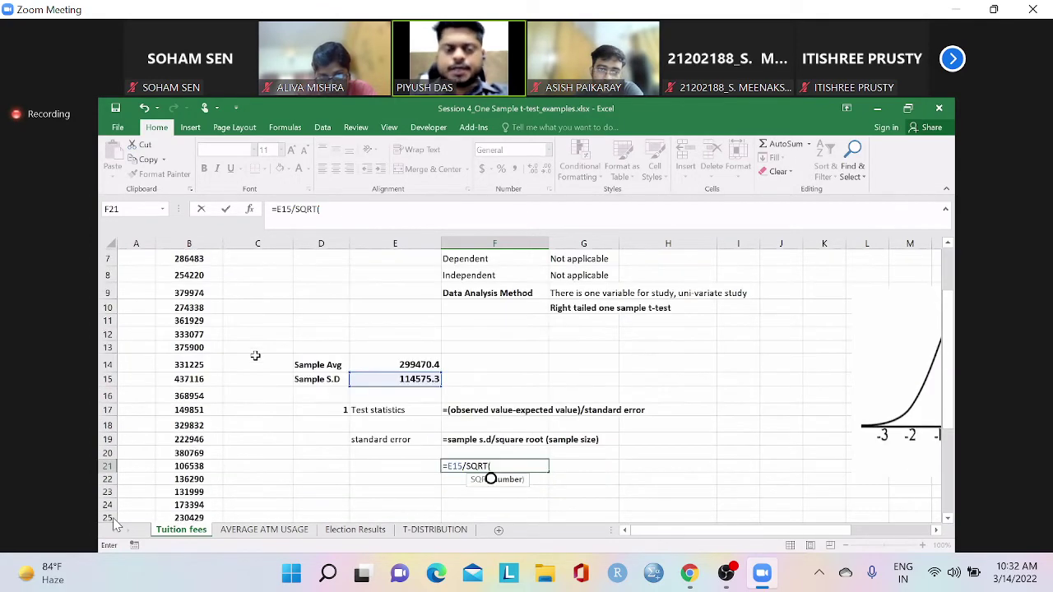
{"action": "type", "text": "29"}
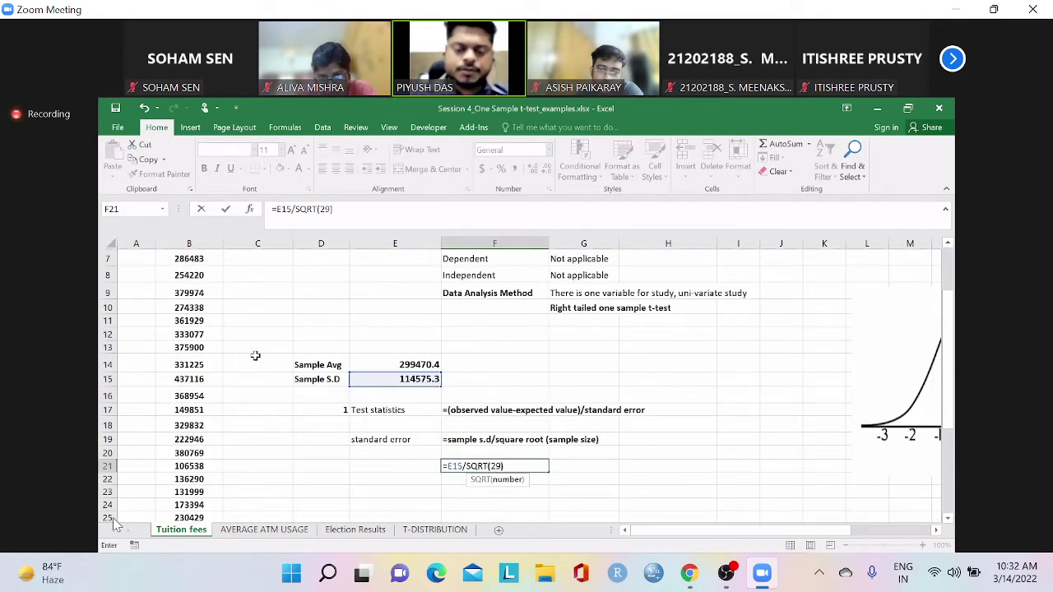
{"action": "key", "text": "Return"}
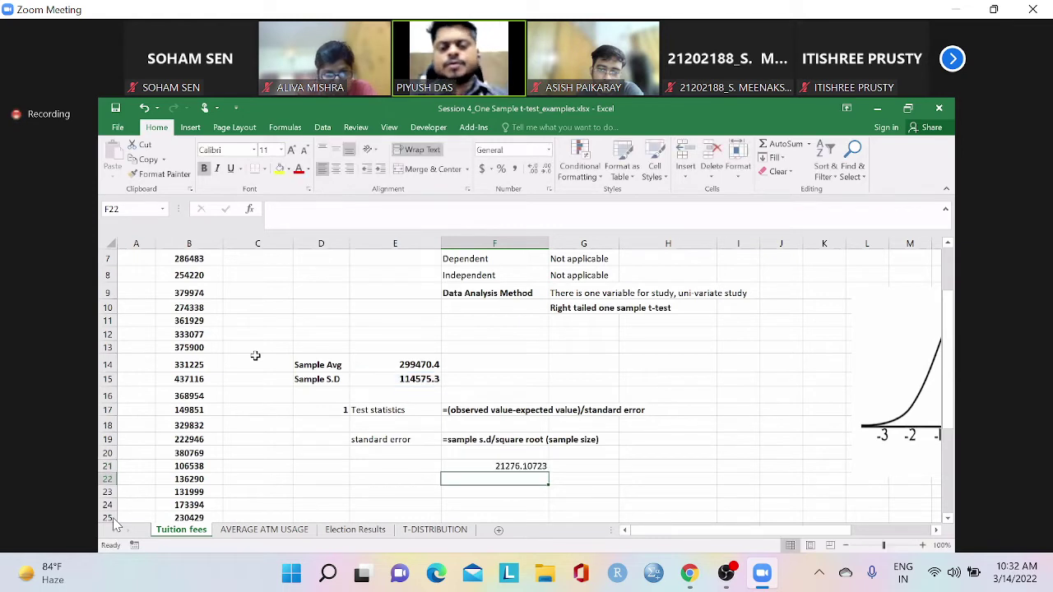
Label cell E21 "standard error" beside the calculated value
{"action": "left_click", "coordinate": [397, 465]}
{"action": "type", "text": "standa"}
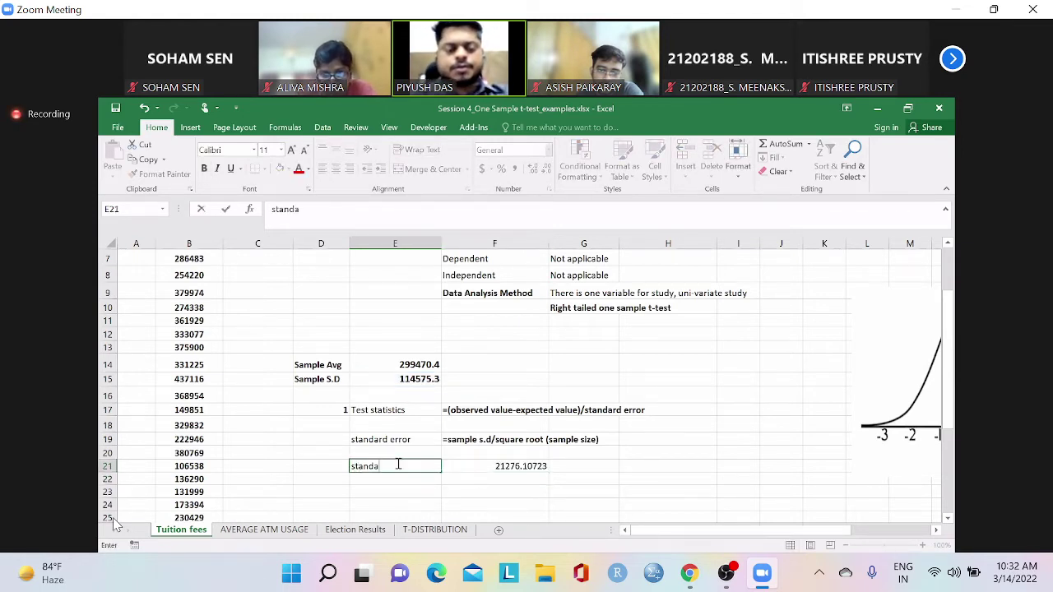
{"action": "type", "text": "rd error"}
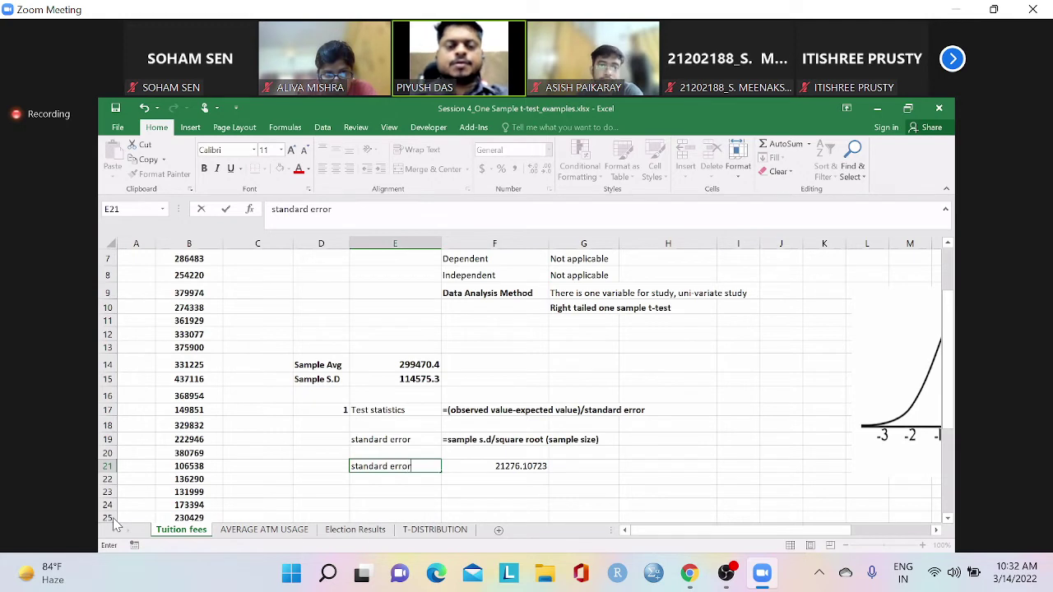
Format the standard error value in F21 to show one decimal place
{"action": "left_click", "coordinate": [524, 473]}
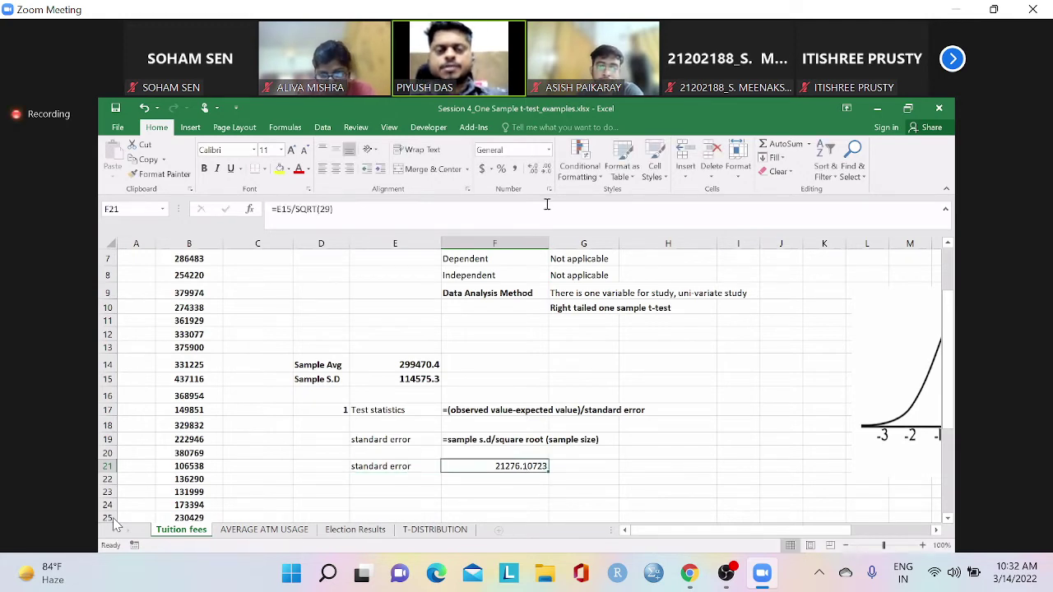
{"action": "left_click", "coordinate": [546, 171]}
{"action": "left_click", "coordinate": [546, 170]}
{"action": "left_click", "coordinate": [546, 170]}
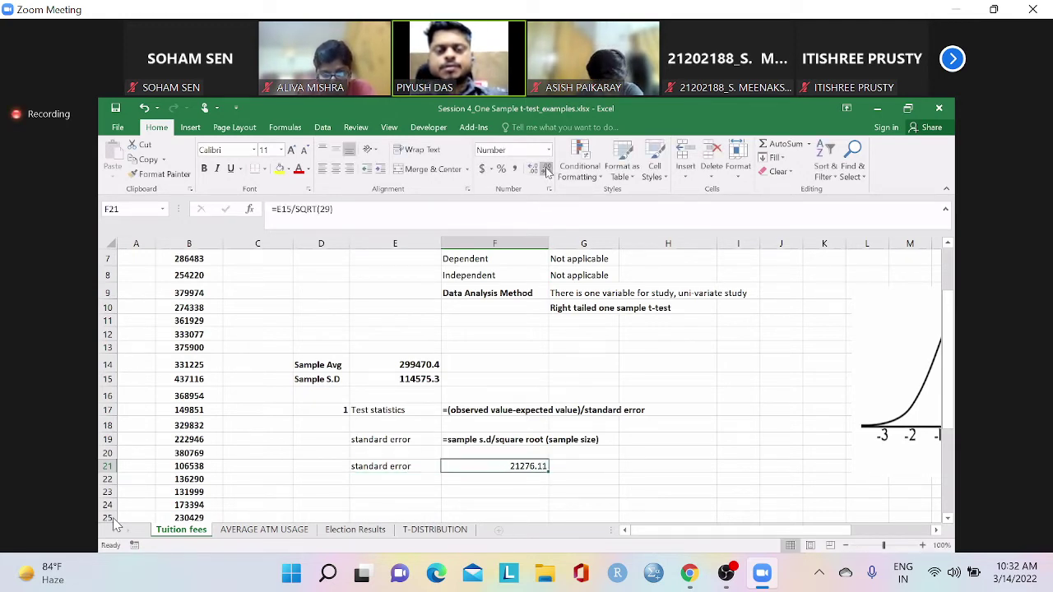
{"action": "left_click", "coordinate": [546, 171]}
{"action": "left_click", "coordinate": [400, 467]}
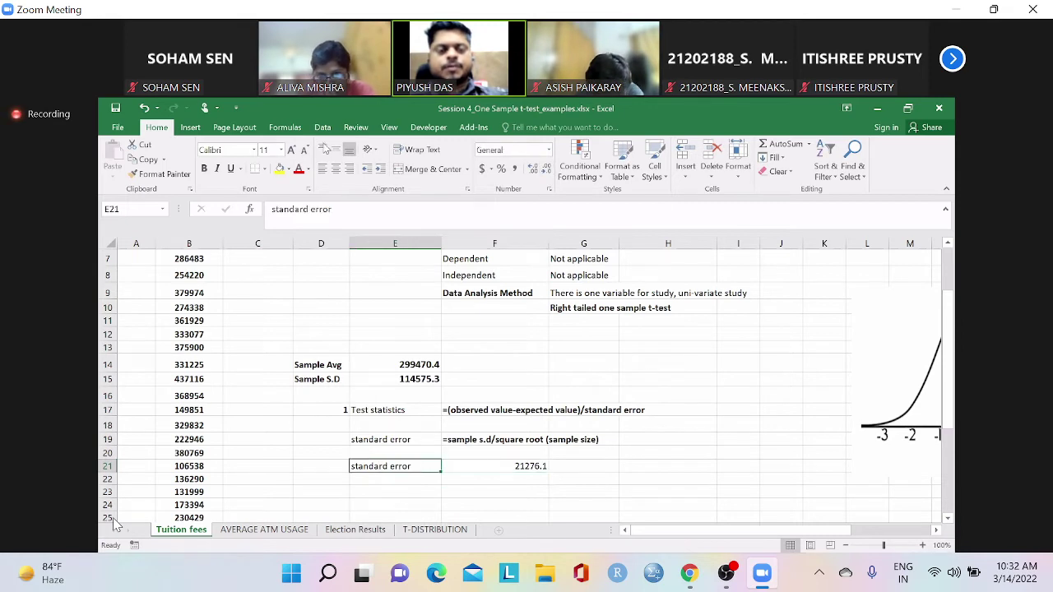
{"action": "left_click", "coordinate": [399, 443]}
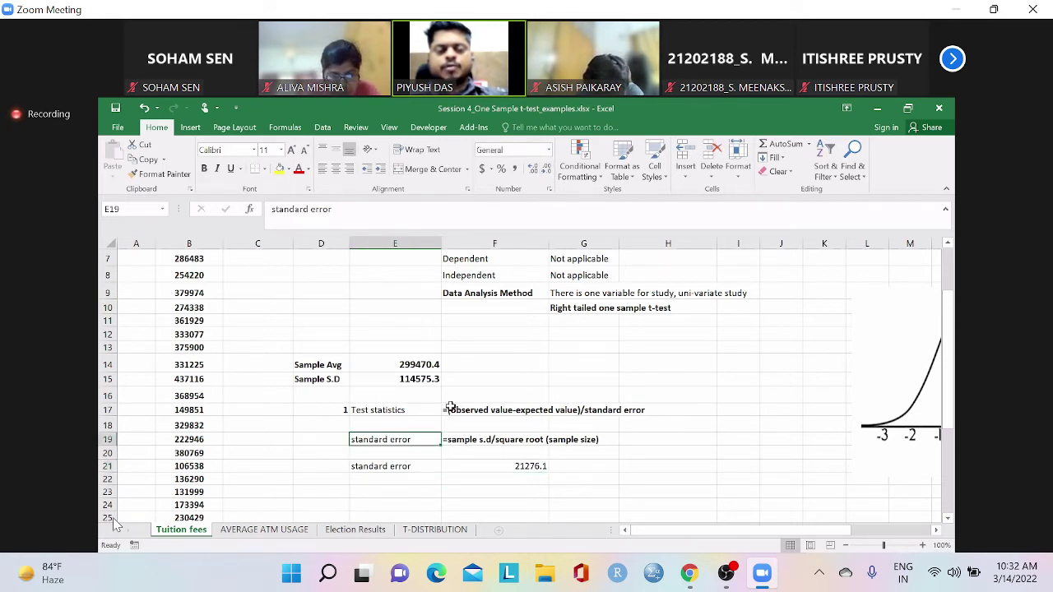
Mark the sample average as the "observed value" by writing that text in cell F14
{"action": "left_click", "coordinate": [510, 363]}
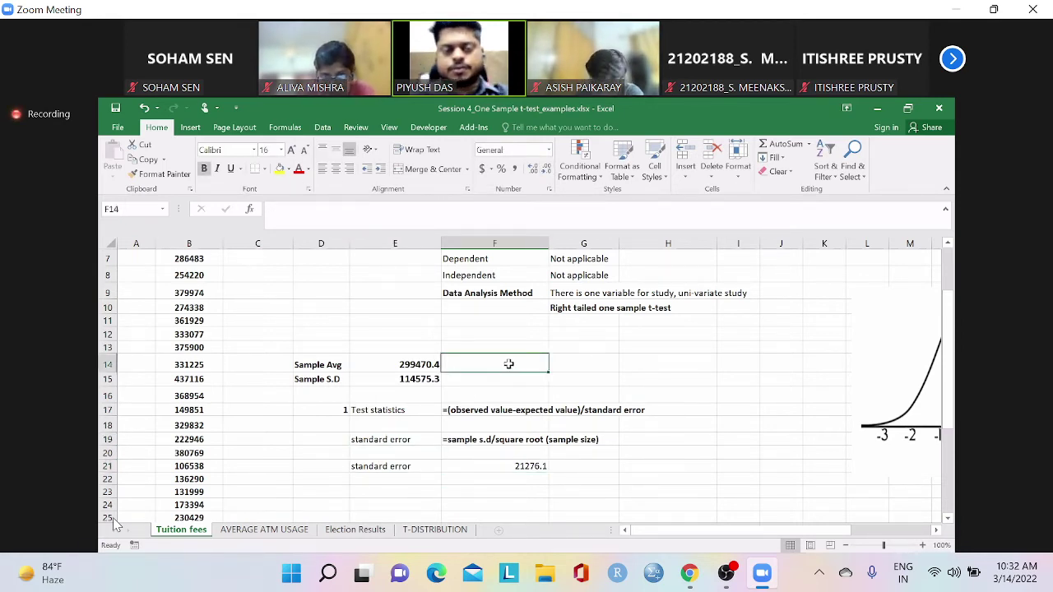
{"action": "type", "text": "obse"}
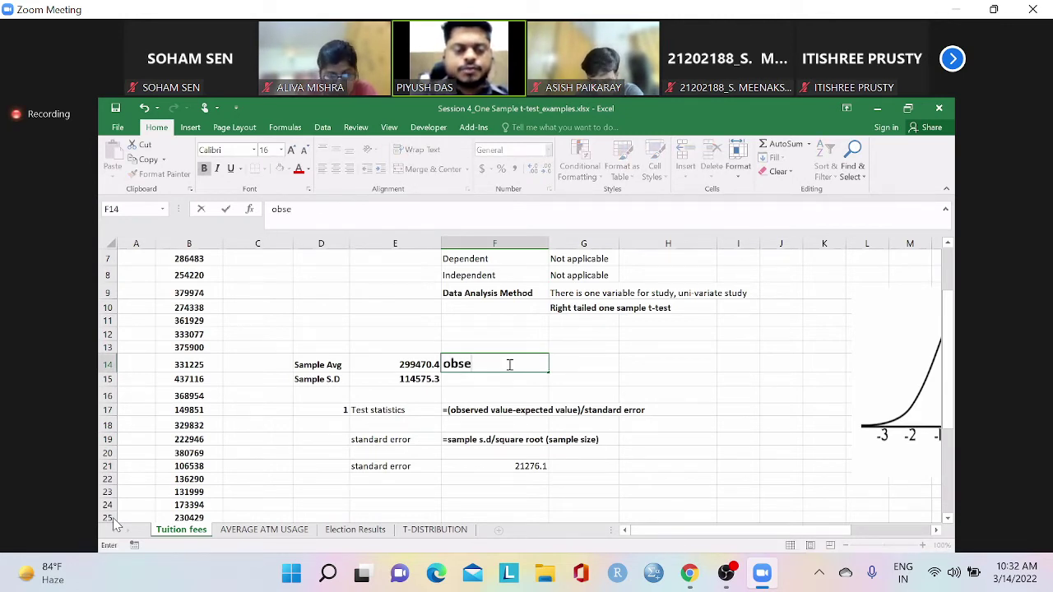
{"action": "type", "text": "rved va"}
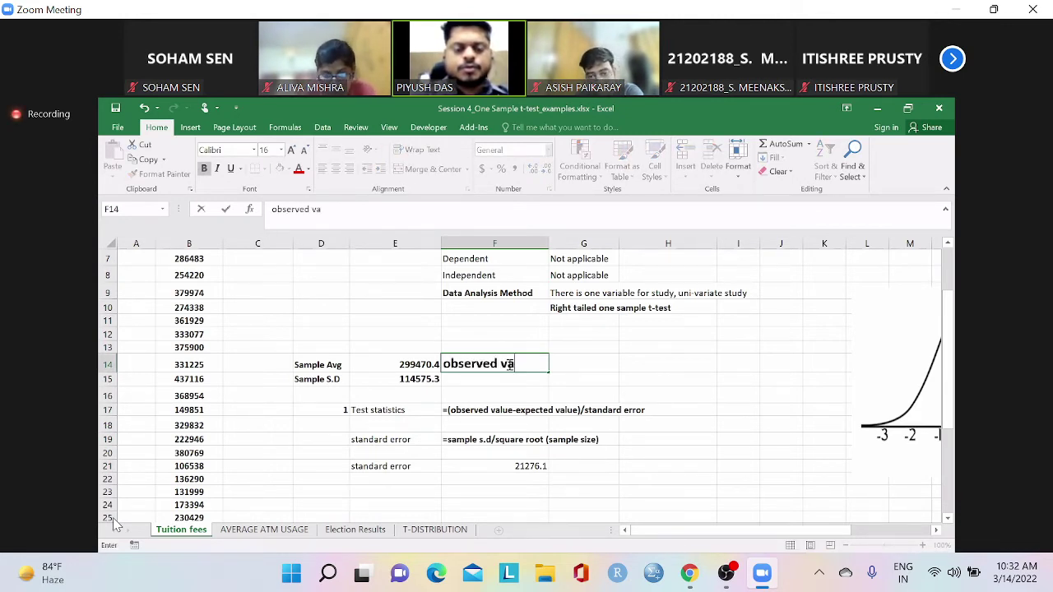
{"action": "type", "text": "lue"}
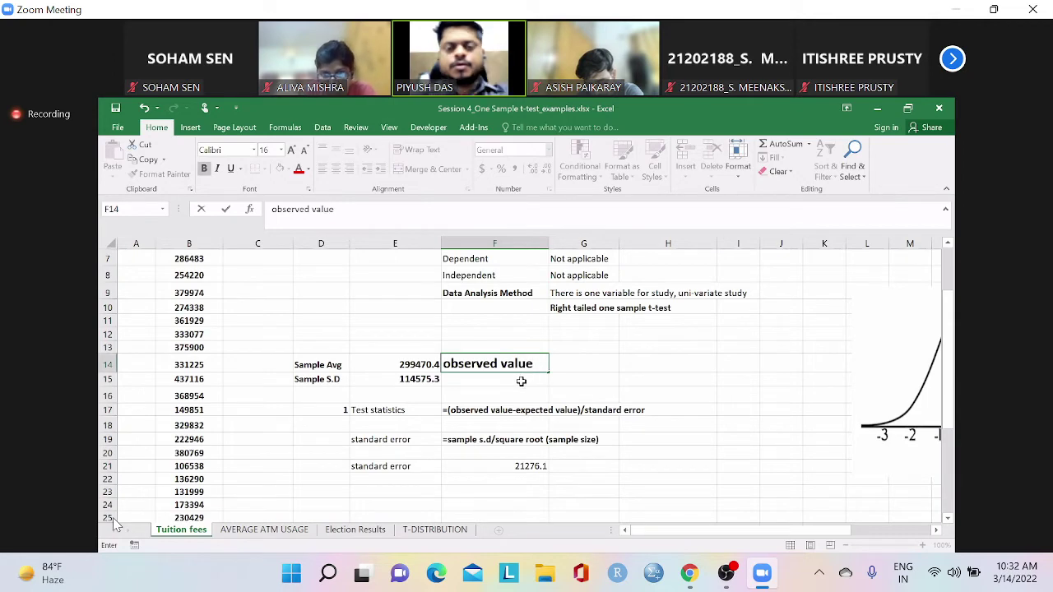
{"action": "key", "text": "Return"}
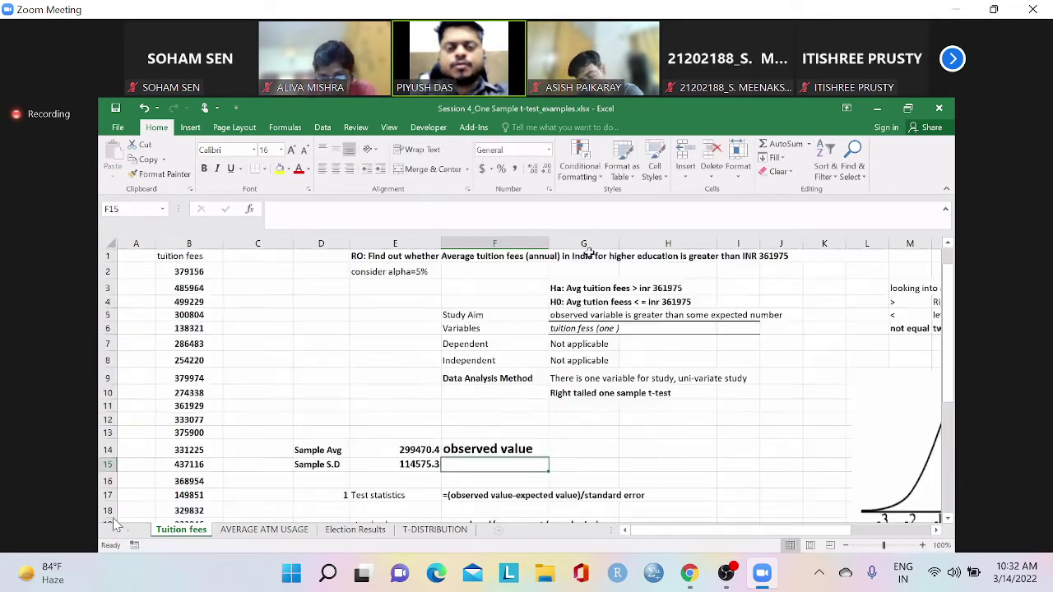
Check the research objective in E1, and label cell E24 "Test statistics" using the text from E17
{"action": "scroll", "coordinate": [567, 409], "scroll_direction": "up", "scroll_amount": 2}
{"action": "left_click", "coordinate": [584, 262]}
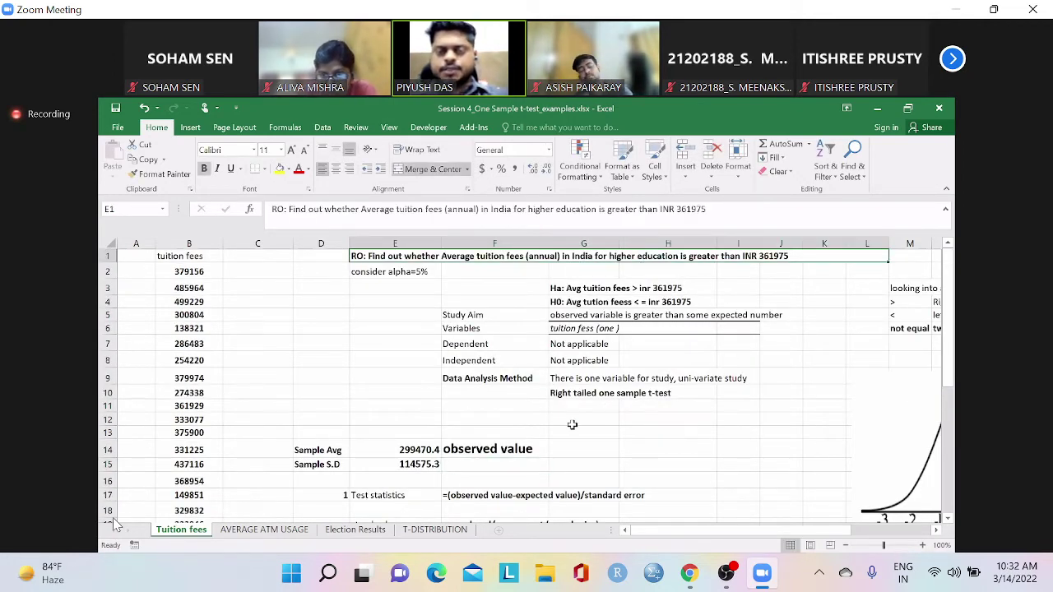
{"action": "scroll", "coordinate": [449, 504], "scroll_direction": "down", "scroll_amount": 2}
{"action": "left_click", "coordinate": [465, 493]}
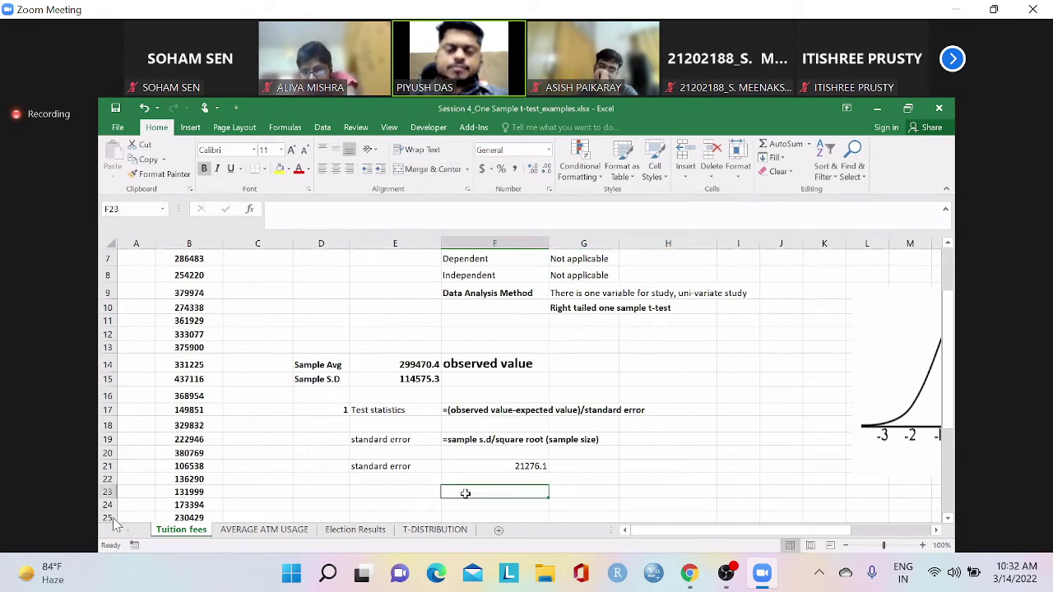
{"action": "double_click", "coordinate": [403, 409]}
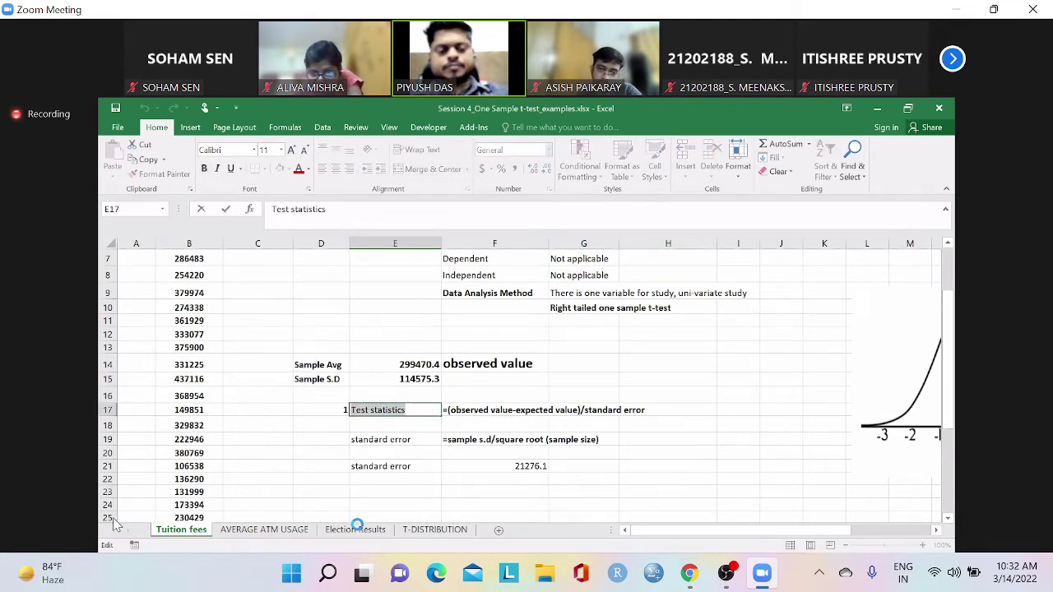
{"action": "left_click", "coordinate": [402, 504]}
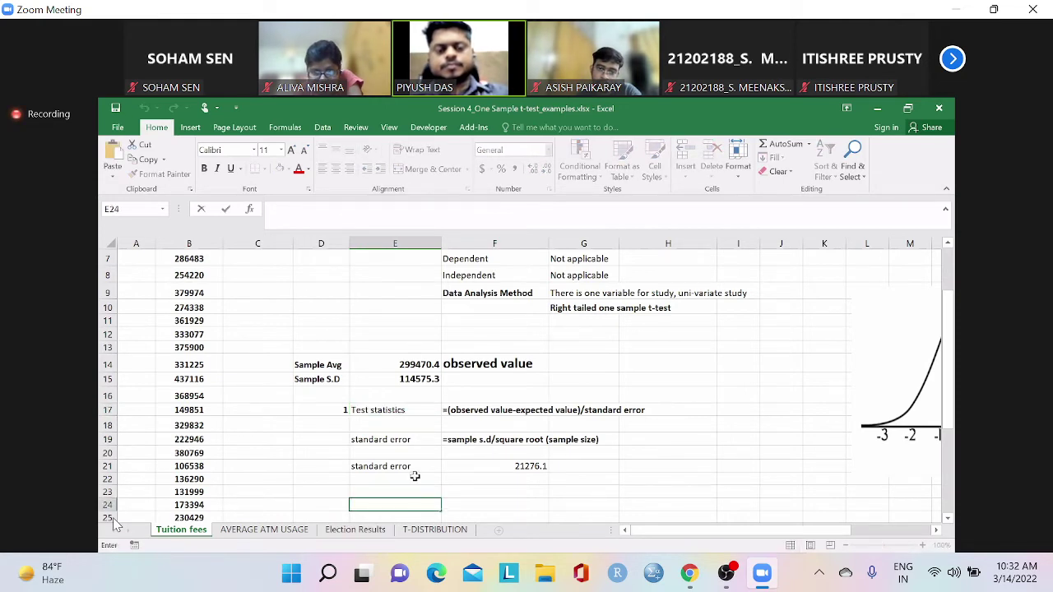
{"action": "type", "text": "Test statistics"}
Calculate the test statistic in cell F24 with the formula =(E14-361975)/F21
{"action": "left_click", "coordinate": [466, 501]}
{"action": "type", "text": "="}
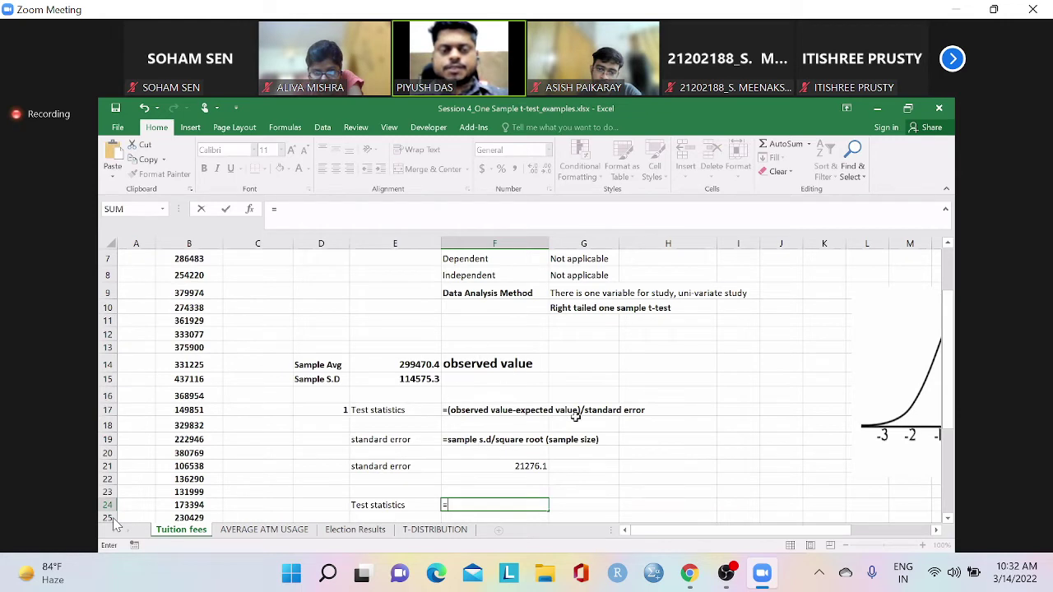
{"action": "left_click", "coordinate": [420, 364]}
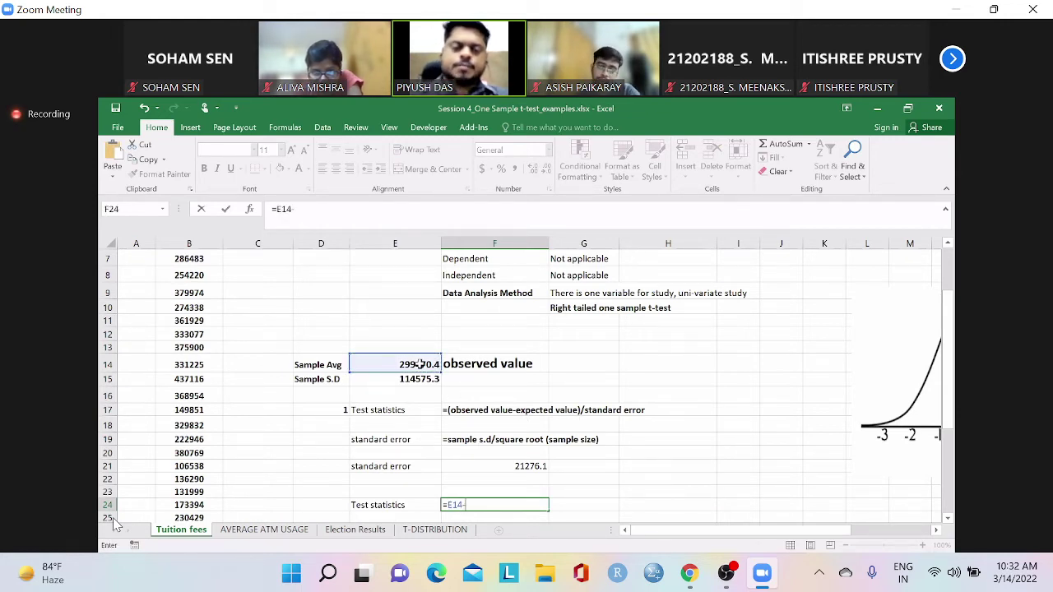
{"action": "type", "text": "-"}
{"action": "scroll", "coordinate": [576, 379], "scroll_direction": "up", "scroll_amount": 2}
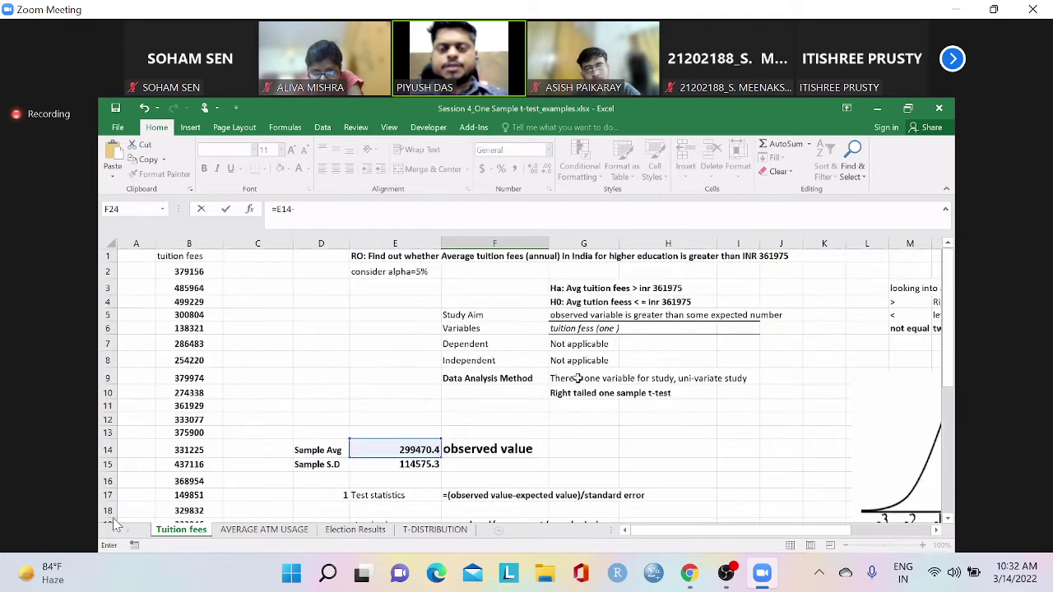
{"action": "scroll", "coordinate": [577, 380], "scroll_direction": "down", "scroll_amount": 3}
{"action": "type", "text": "3"}
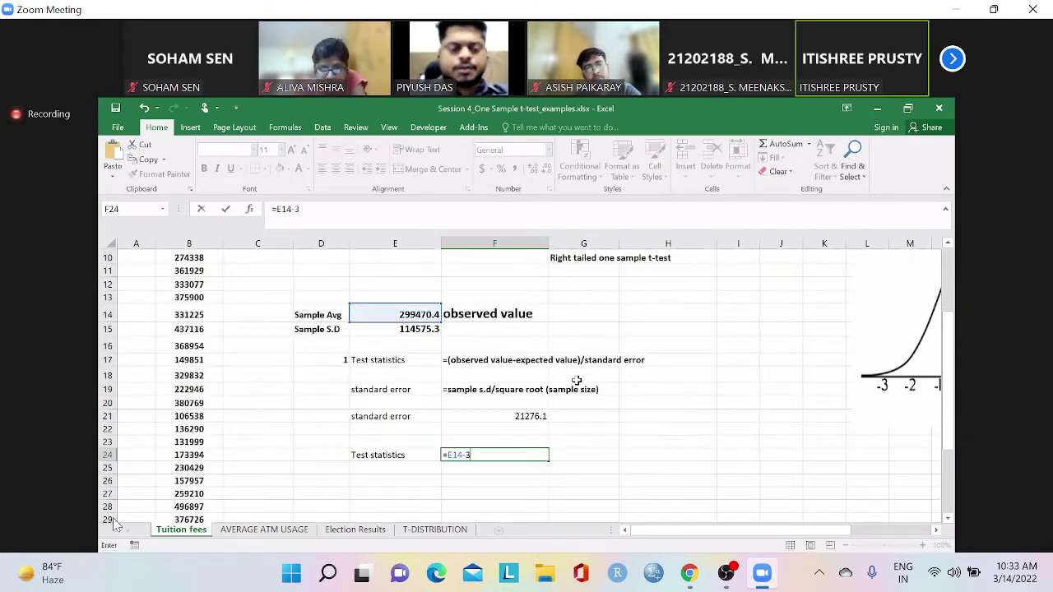
{"action": "type", "text": "61975"}
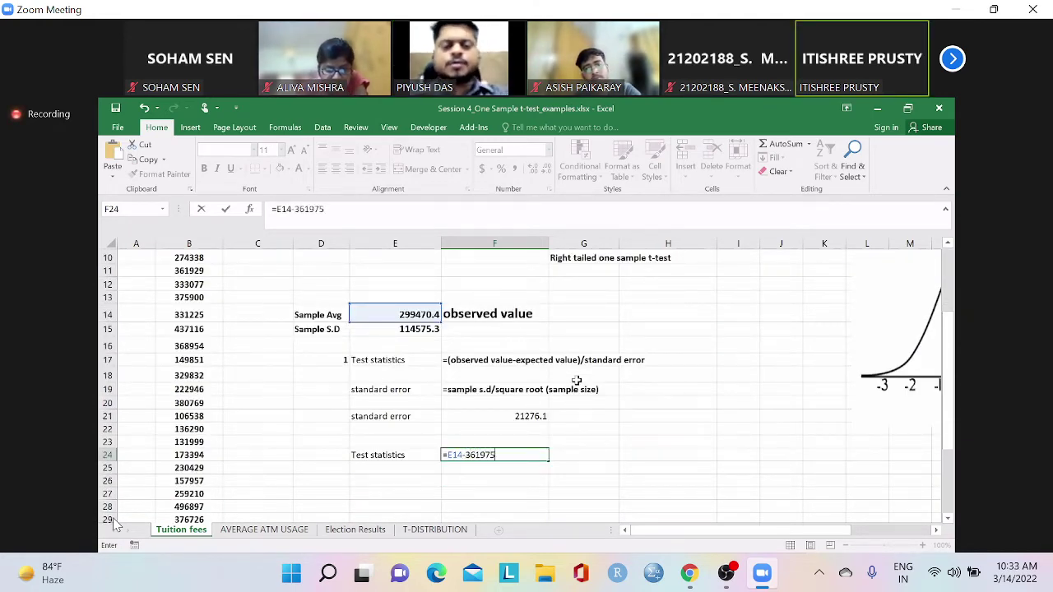
{"action": "left_click", "coordinate": [447, 455]}
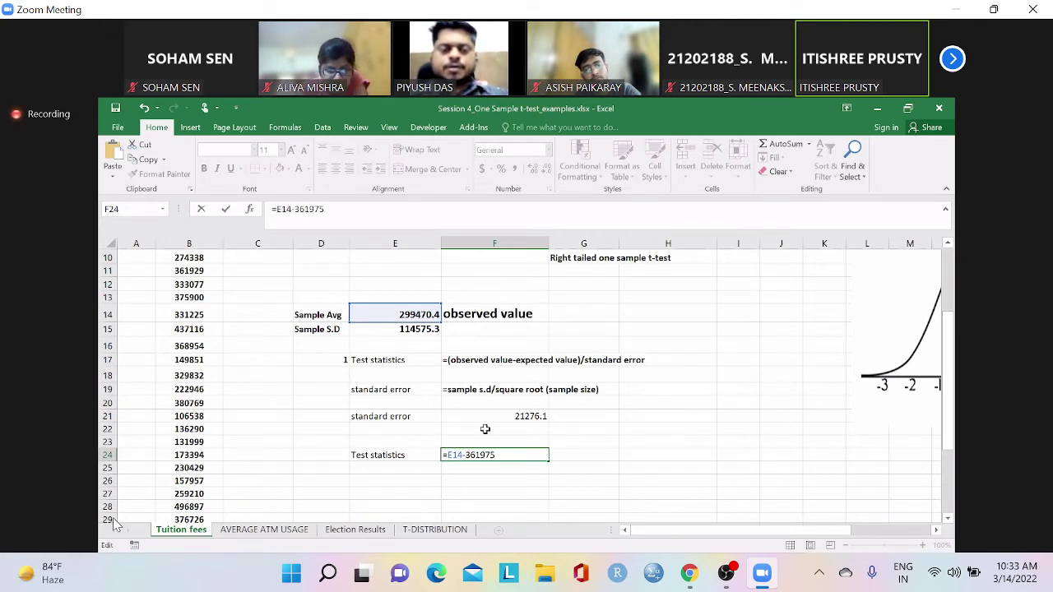
{"action": "type", "text": "("}
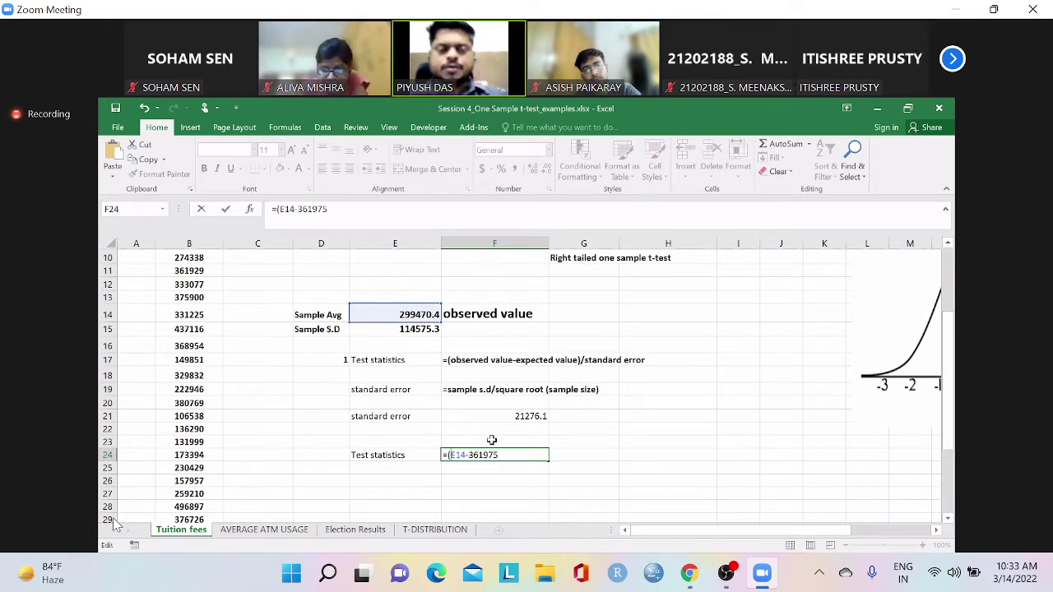
{"action": "type", "text": ")/"}
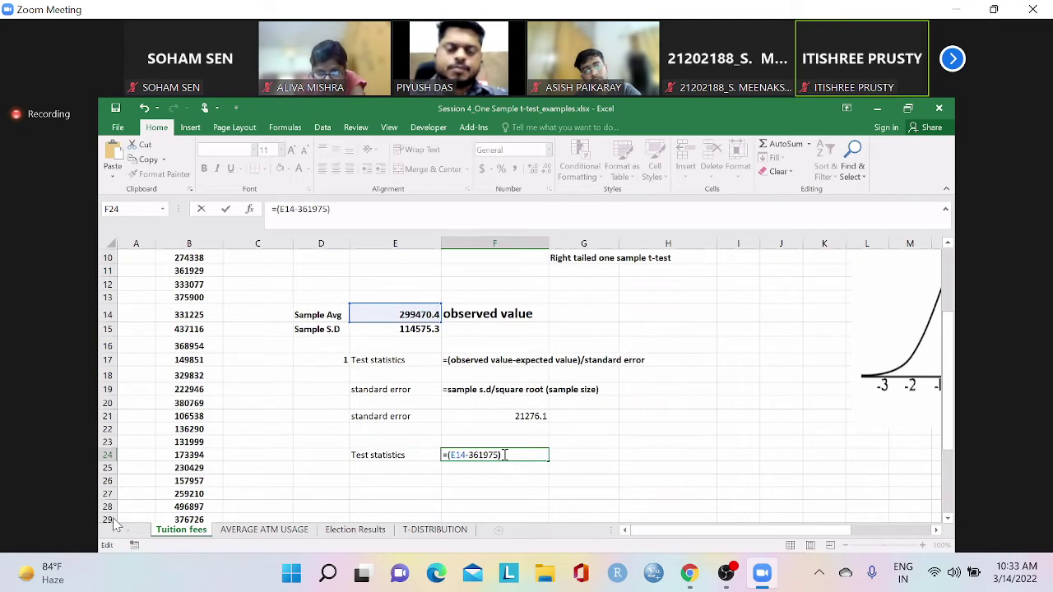
{"action": "left_click", "coordinate": [535, 416]}
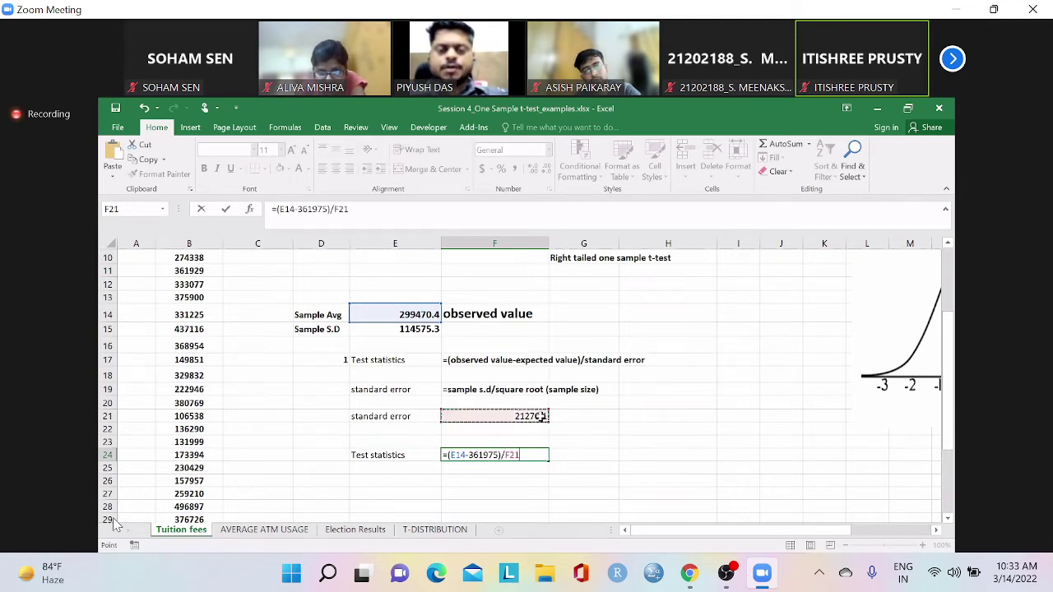
{"action": "key", "text": "Return"}
Review the standard error formula in F21, its written definition in F19 and the sample standard deviation in E15
{"action": "left_click", "coordinate": [533, 424]}
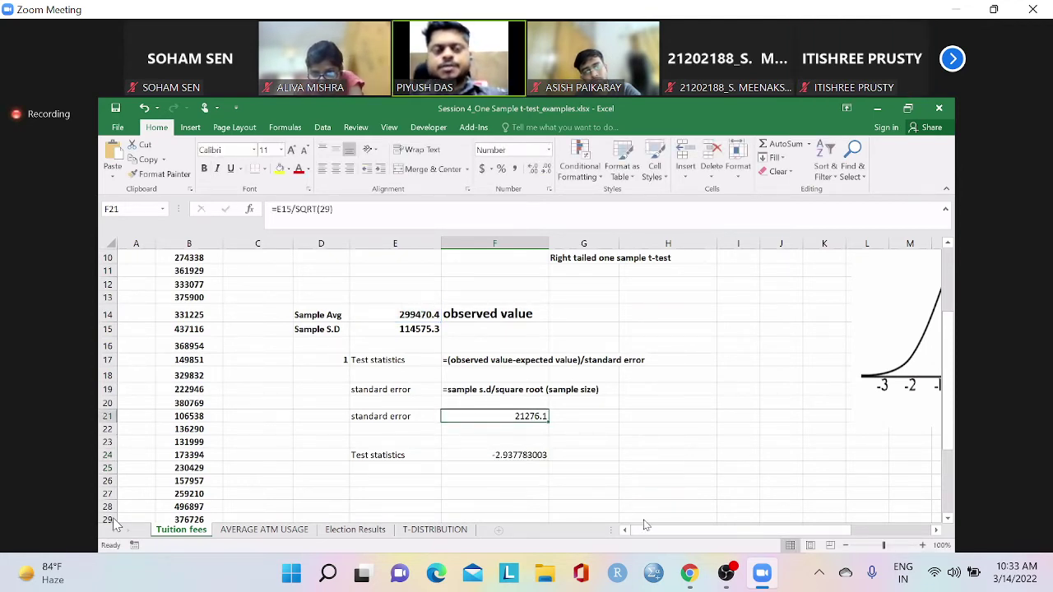
{"action": "left_click", "coordinate": [489, 390]}
{"action": "left_click", "coordinate": [430, 330]}
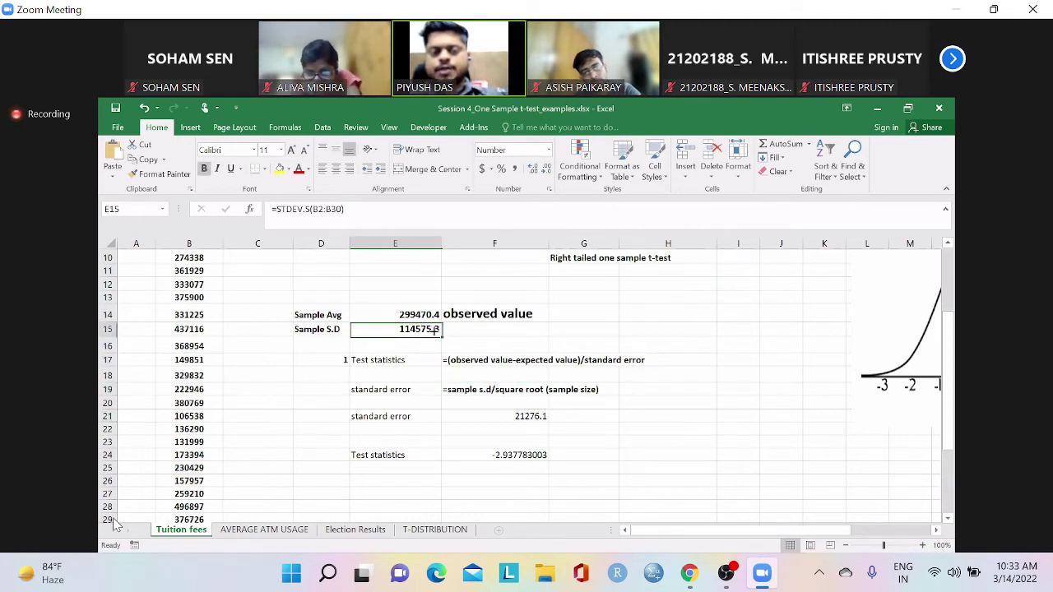
Move the "Test statistics" label and its calculated value from E24:F24 up to E23:F23
{"action": "left_click", "coordinate": [533, 418]}
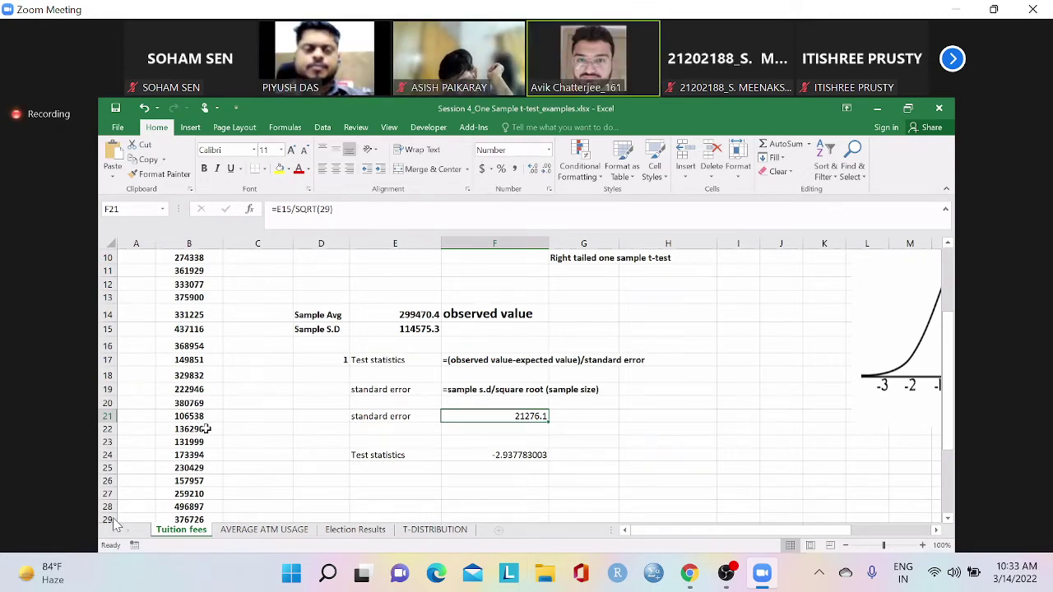
{"action": "left_click", "coordinate": [481, 454]}
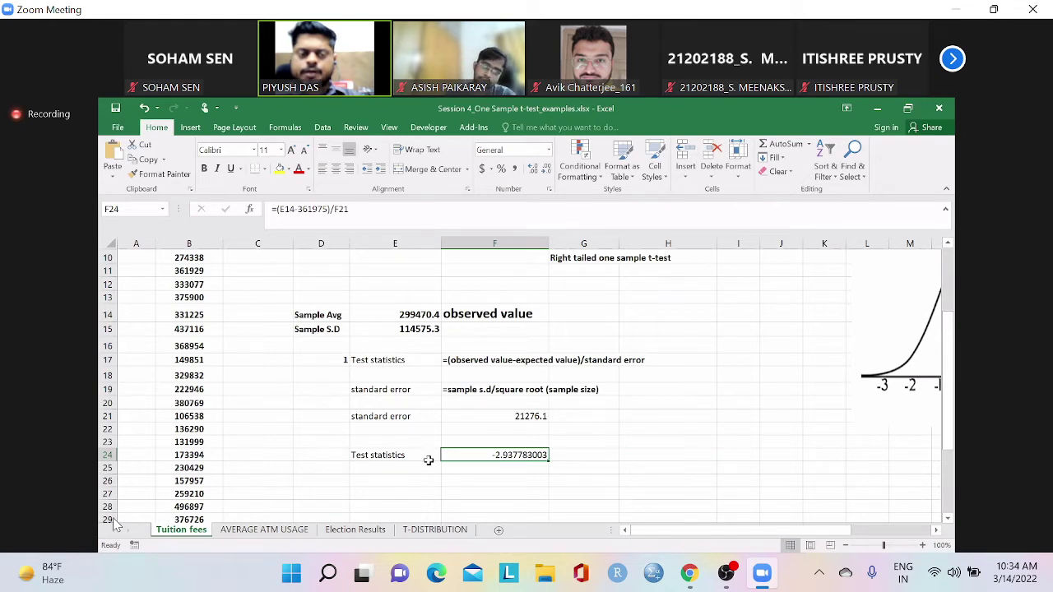
{"action": "left_click_drag", "start_coordinate": [428, 461], "coordinate": [494, 461]}
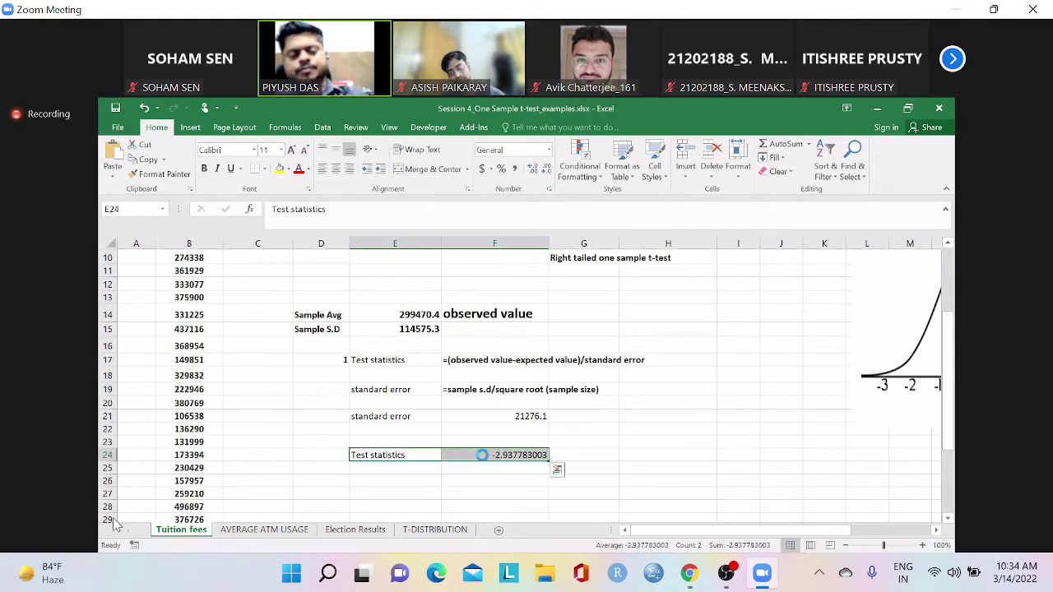
{"action": "key", "text": "ctrl+c"}
{"action": "left_click", "coordinate": [429, 442]}
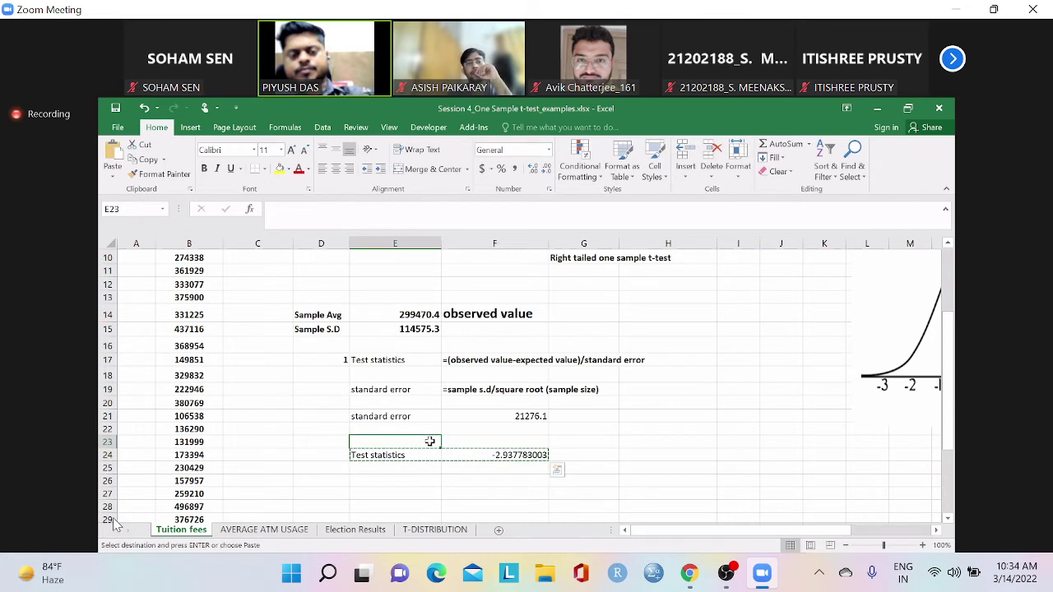
{"action": "key", "text": "Return"}
Review the test statistic formula in F23 against the expected value stated in the hypotheses
{"action": "left_click", "coordinate": [474, 443]}
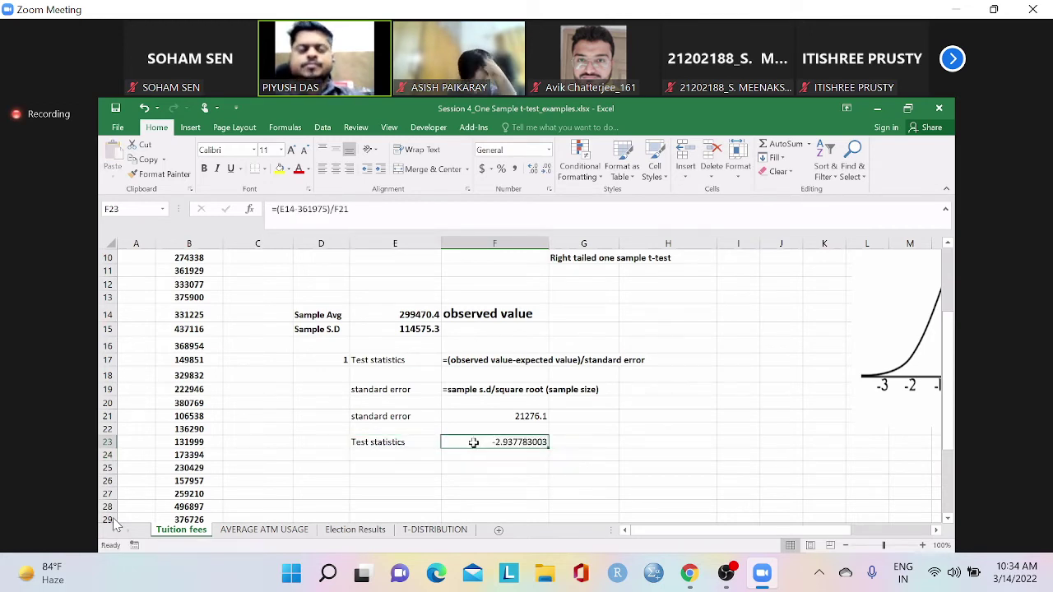
{"action": "double_click", "coordinate": [473, 443]}
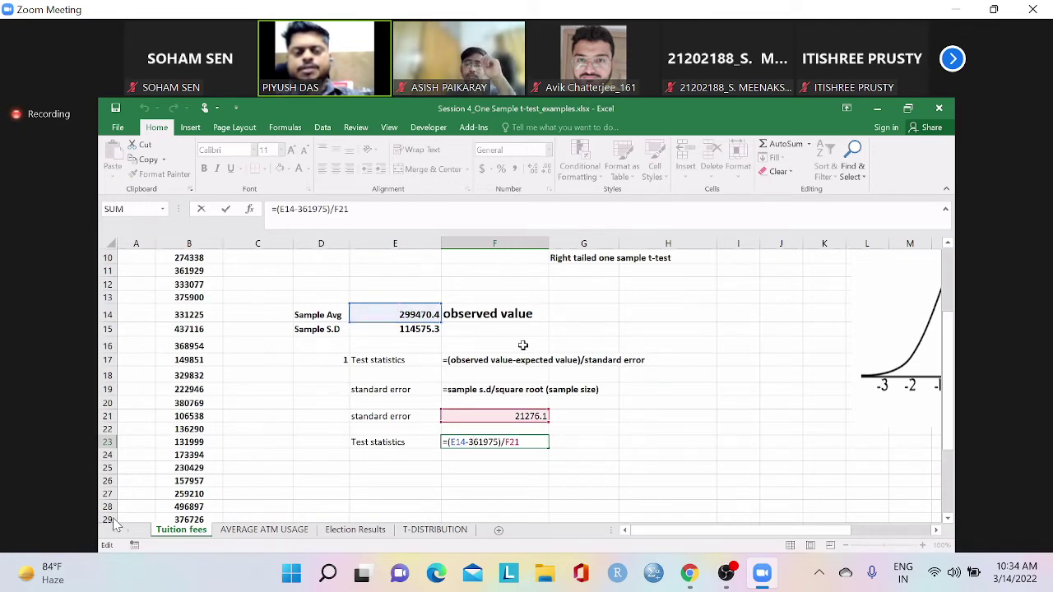
{"action": "scroll", "coordinate": [543, 330], "scroll_direction": "up", "scroll_amount": 2}
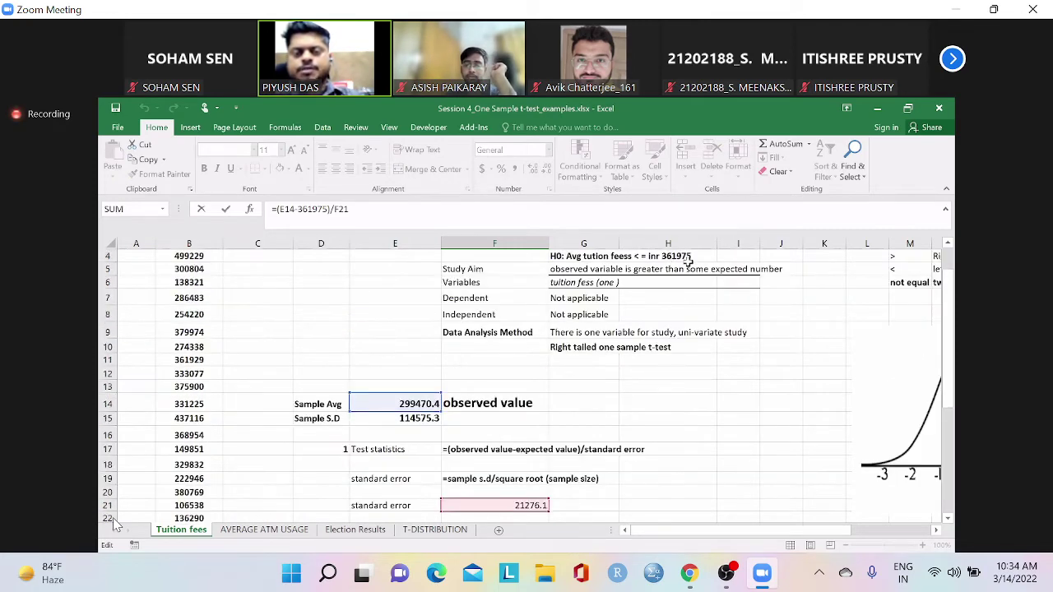
{"action": "scroll", "coordinate": [494, 460], "scroll_direction": "down", "scroll_amount": 2}
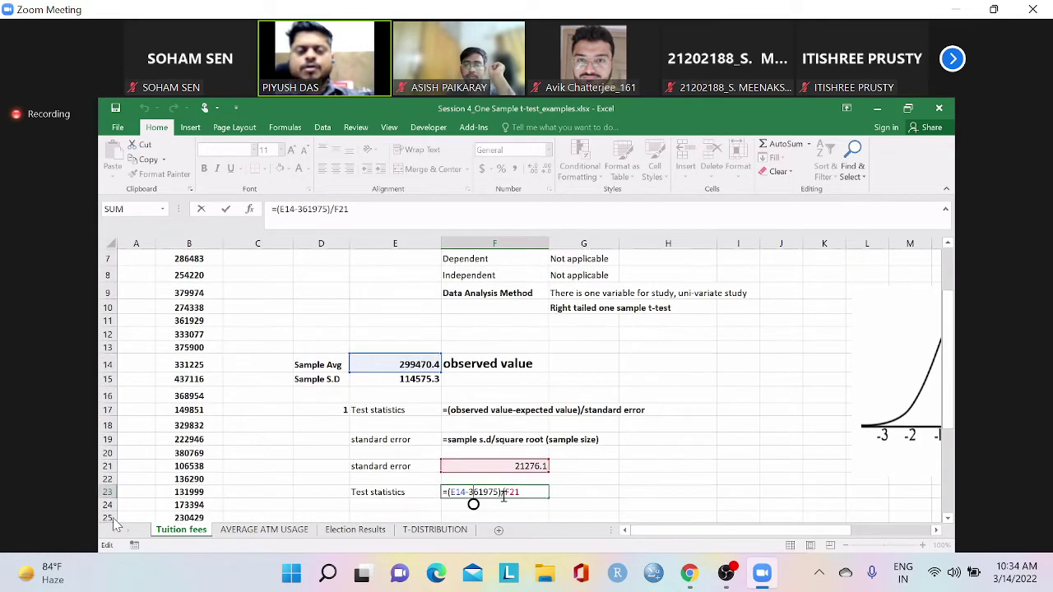
{"action": "left_click", "coordinate": [473, 442]}
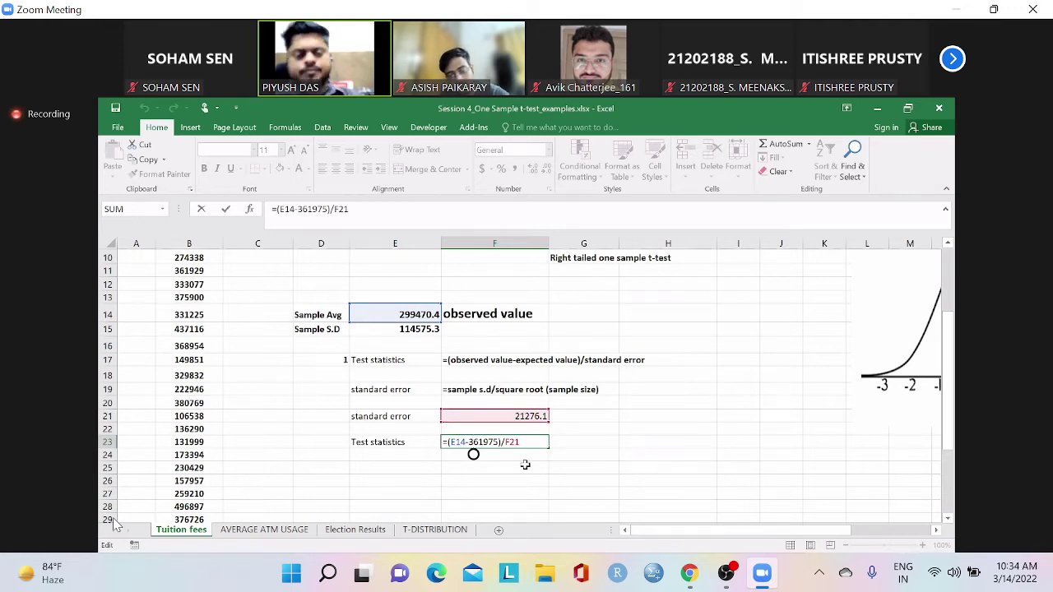
{"action": "key", "text": "ctrl+Return"}
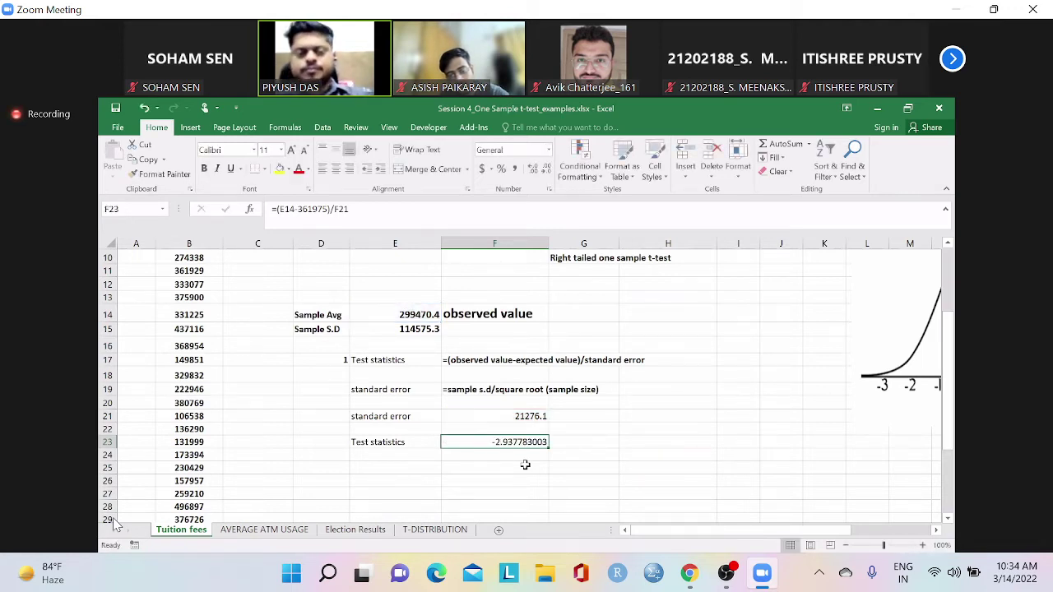
Reduce the test statistic in F23 to two decimal places
{"action": "left_click", "coordinate": [547, 167]}
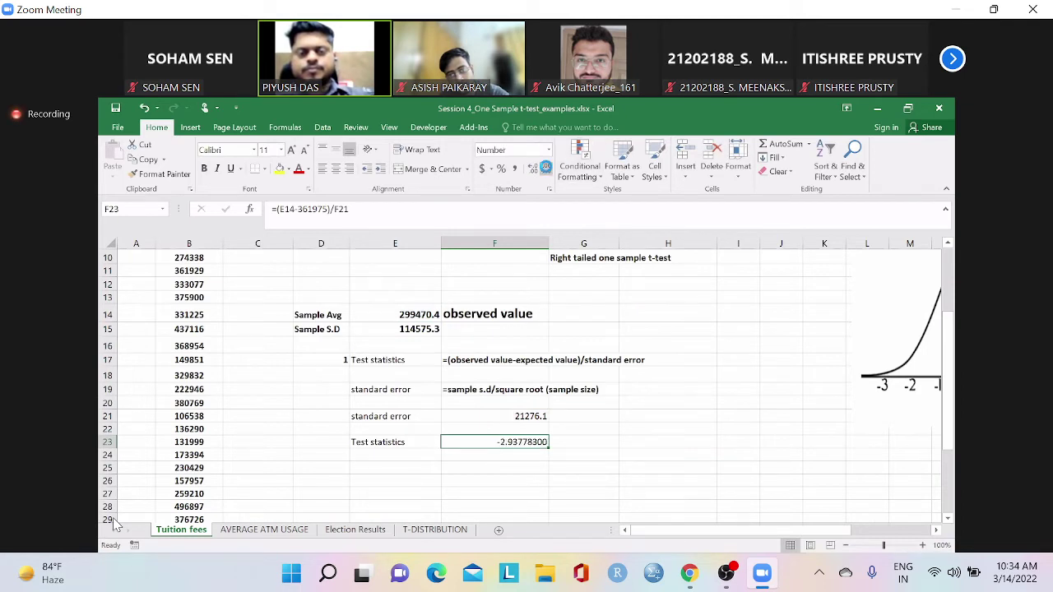
{"action": "left_click", "coordinate": [547, 167]}
{"action": "left_click", "coordinate": [547, 168]}
{"action": "left_click", "coordinate": [546, 168]}
{"action": "left_click", "coordinate": [546, 168]}
{"action": "left_click", "coordinate": [547, 168]}
{"action": "left_click", "coordinate": [547, 168]}
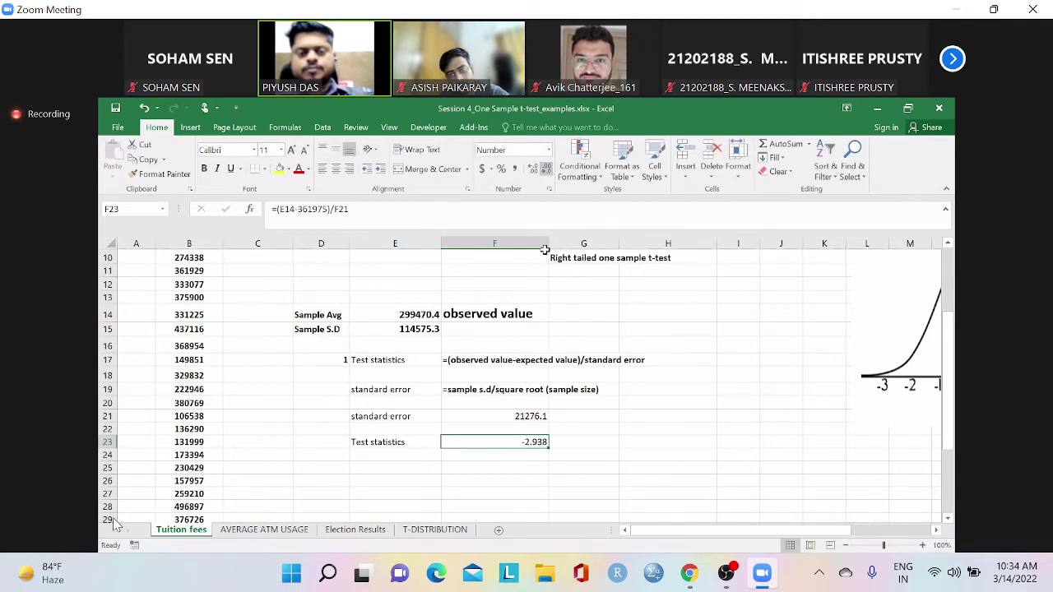
Start the second stage of the test by entering 2 in D26 and "Critical value" in E26
{"action": "left_click", "coordinate": [321, 480]}
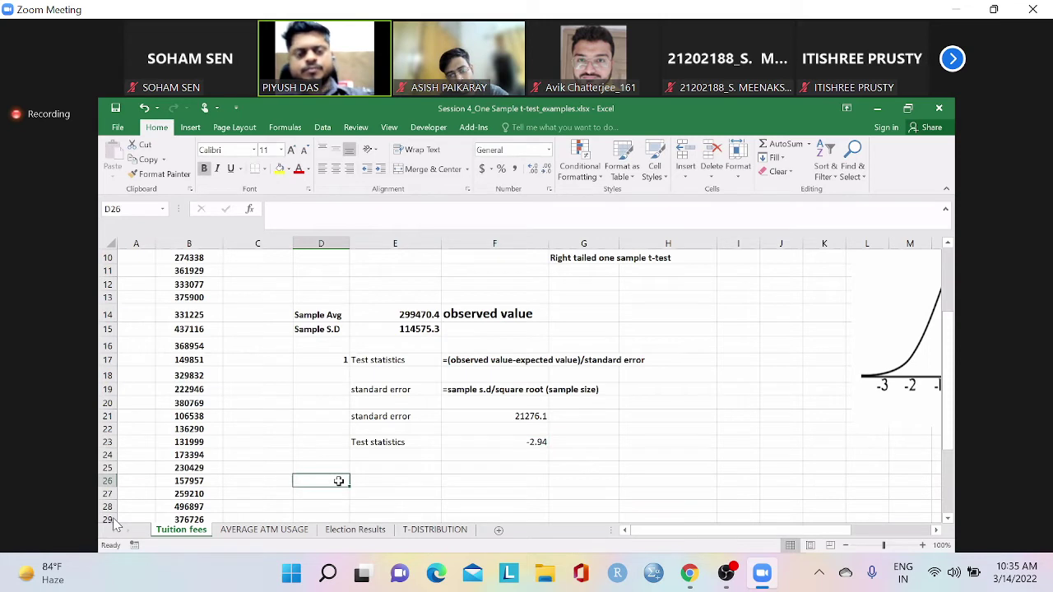
{"action": "type", "text": "2"}
{"action": "left_click", "coordinate": [357, 482]}
{"action": "type", "text": "C"}
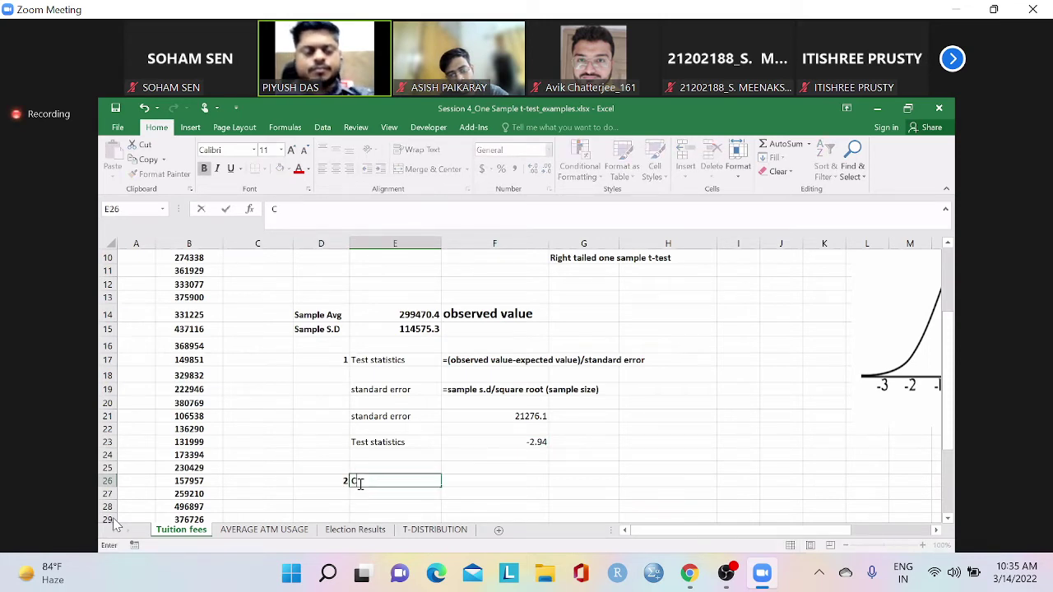
{"action": "type", "text": "ritical value"}
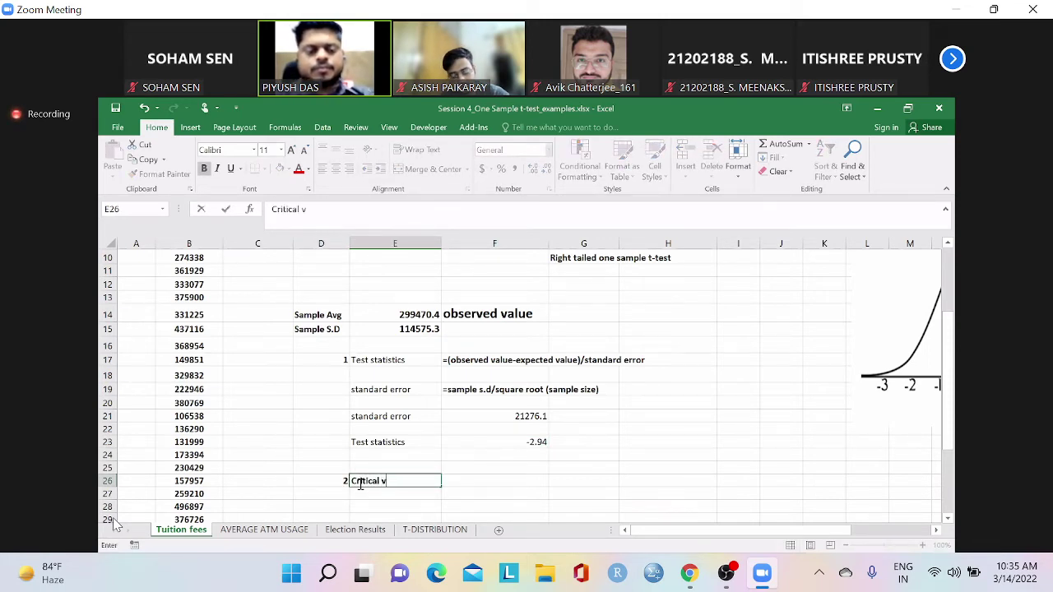
Make the "Test statistics" heading in E17 bold to match the "Critical value" heading
{"action": "left_click", "coordinate": [394, 365]}
{"action": "left_click", "coordinate": [205, 169]}
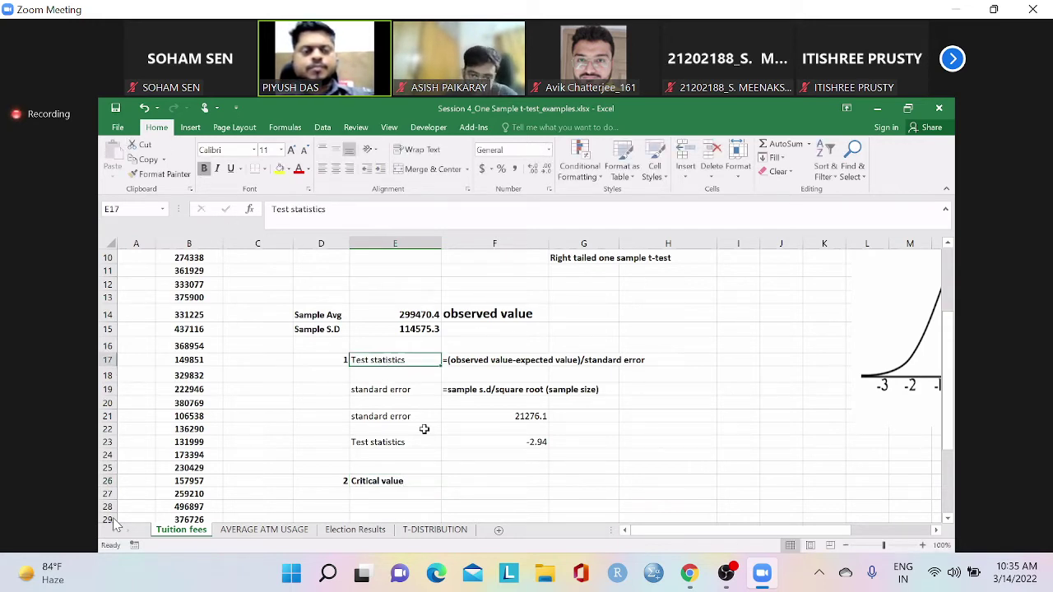
{"action": "left_click", "coordinate": [403, 439]}
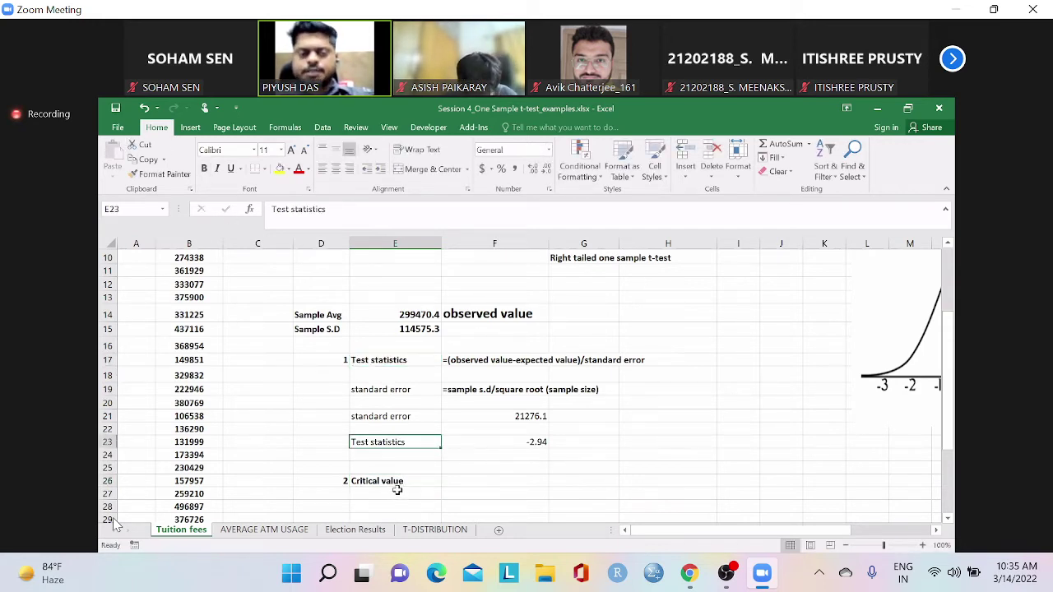
{"action": "key", "text": "Down"}
{"action": "key", "text": "Down"}
{"action": "key", "text": "Down"}
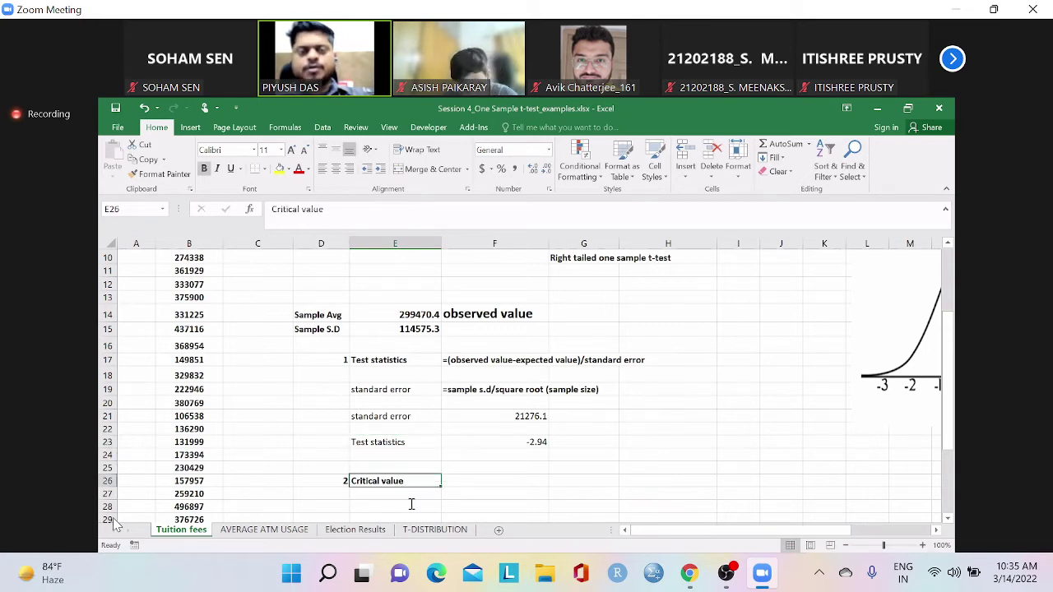
Label cell E27 "d.f" below the "Critical value" heading and align it right
{"action": "scroll", "coordinate": [420, 465], "scroll_direction": "down", "scroll_amount": 1}
{"action": "left_click", "coordinate": [423, 454]}
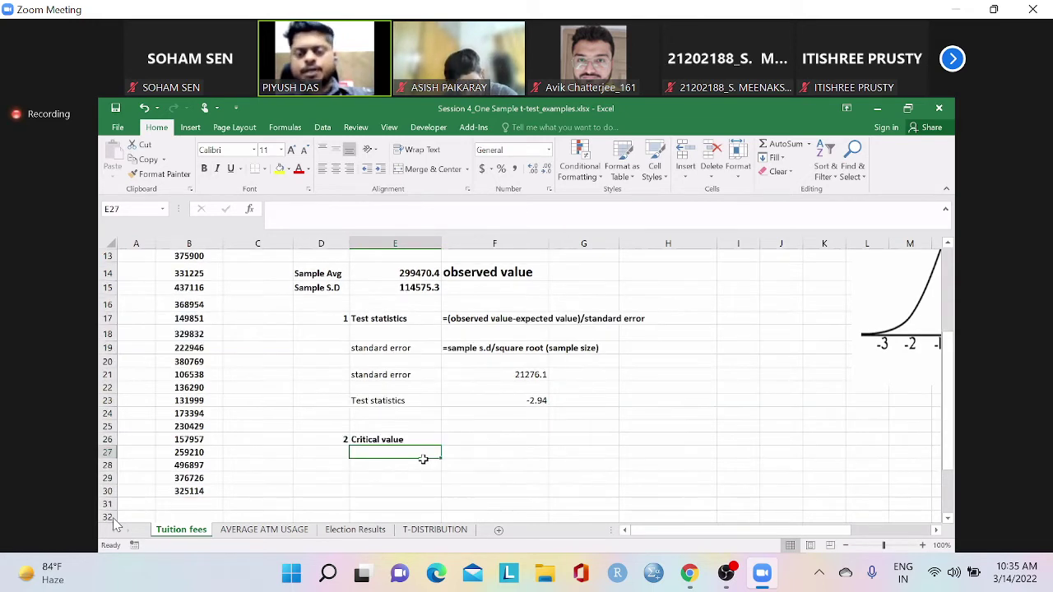
{"action": "type", "text": "d"}
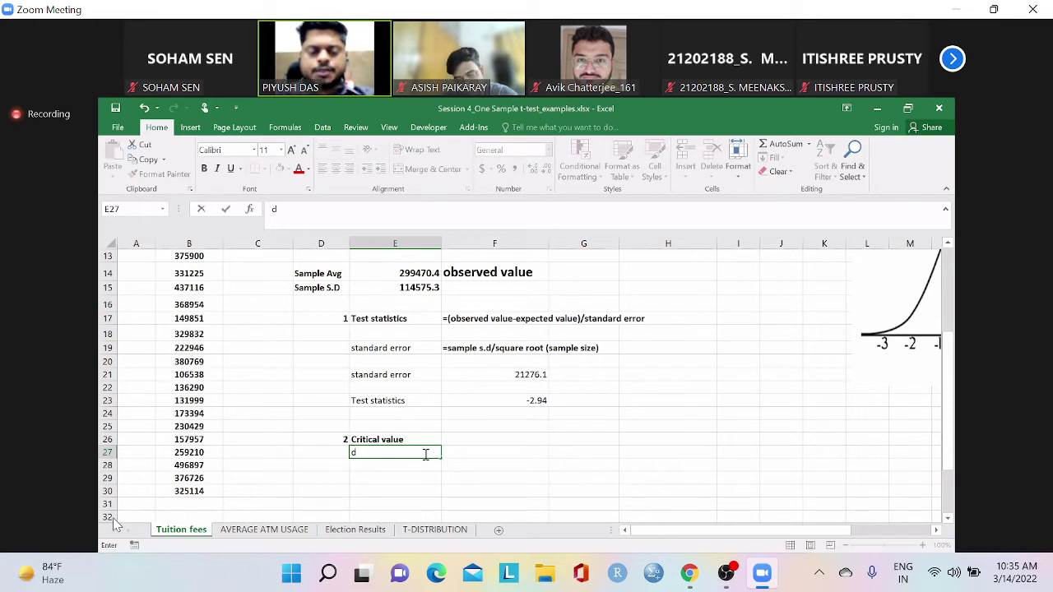
{"action": "type", "text": "."}
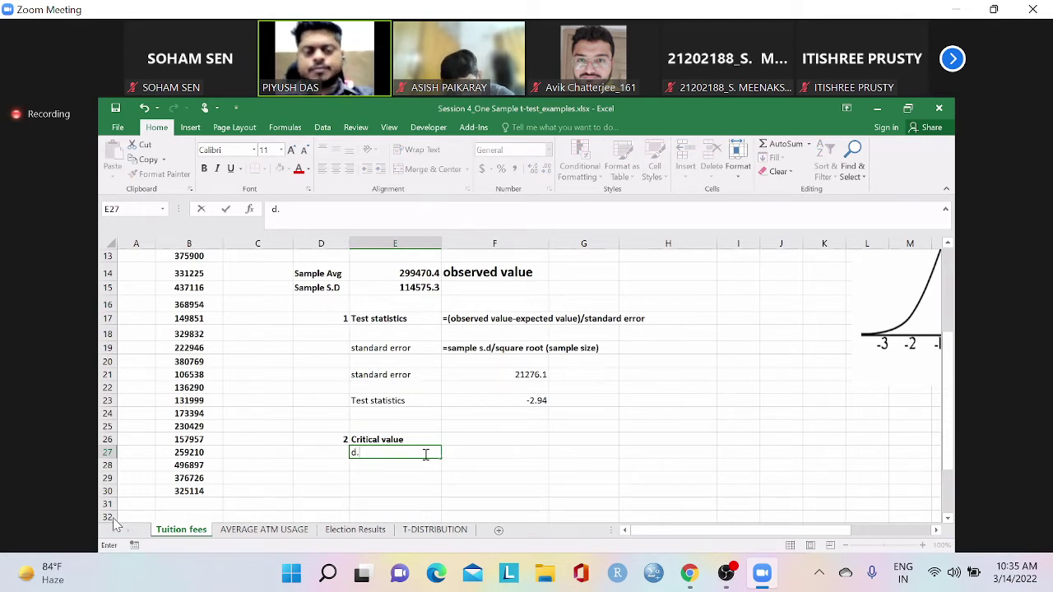
{"action": "type", "text": "f"}
{"action": "key", "text": "ctrl+Return"}
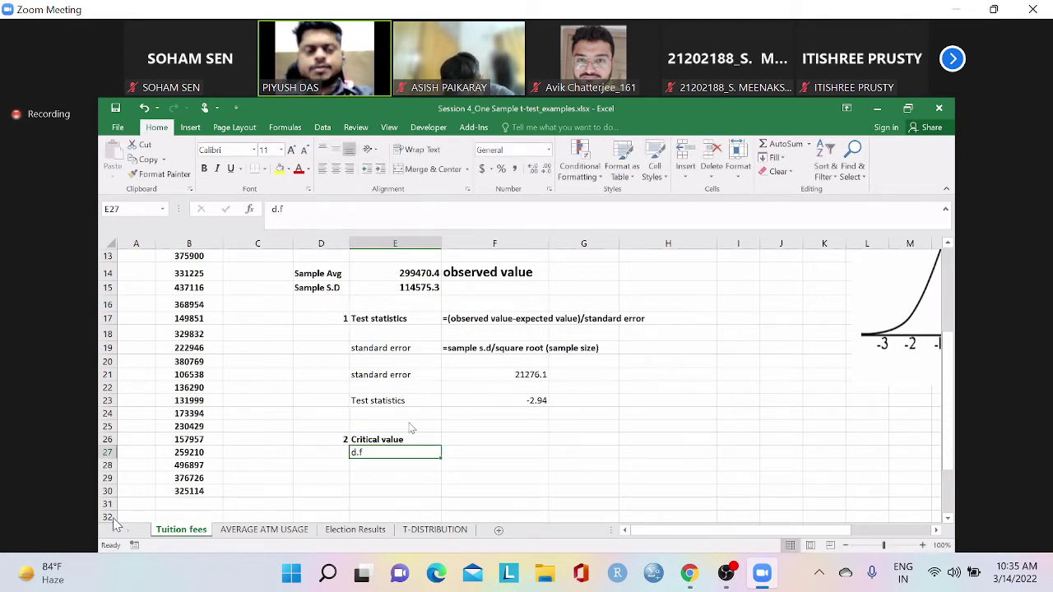
{"action": "left_click", "coordinate": [348, 169]}
Label cell E28 "alpha" below the d.f label
{"action": "left_click", "coordinate": [423, 467]}
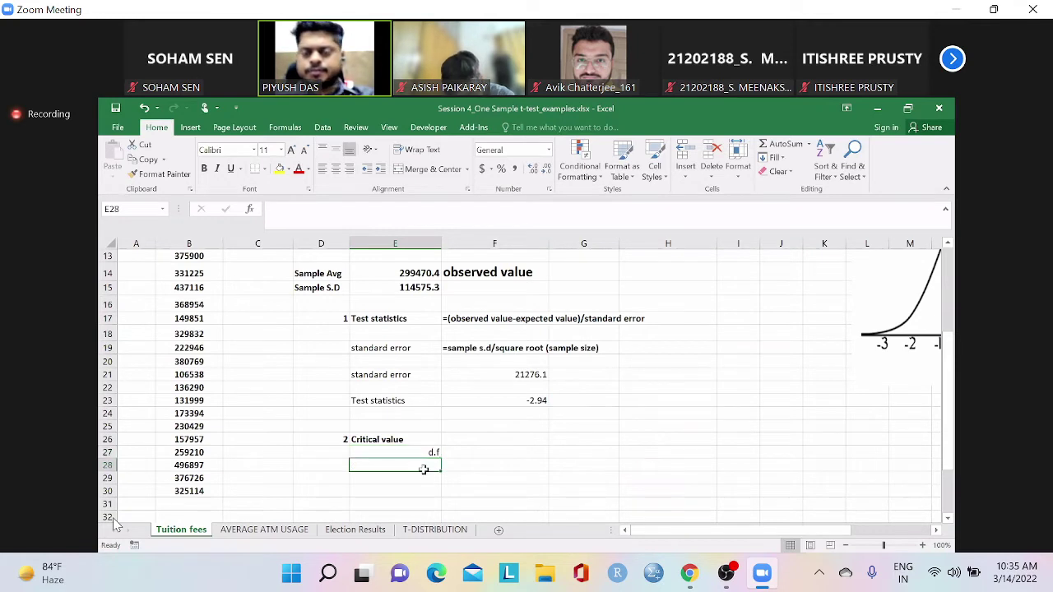
{"action": "left_click", "coordinate": [405, 440]}
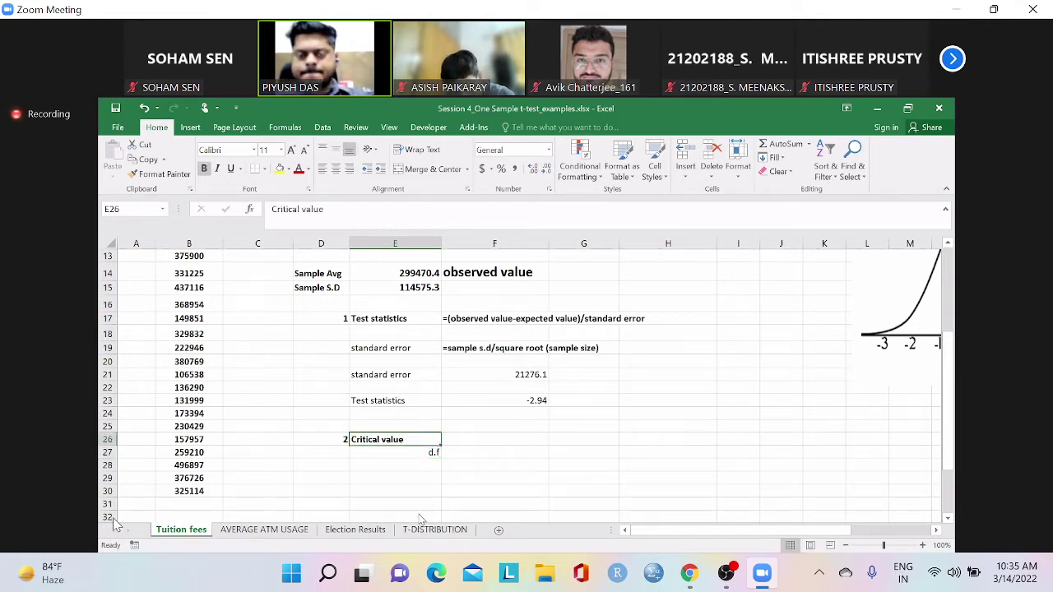
{"action": "left_click", "coordinate": [414, 457]}
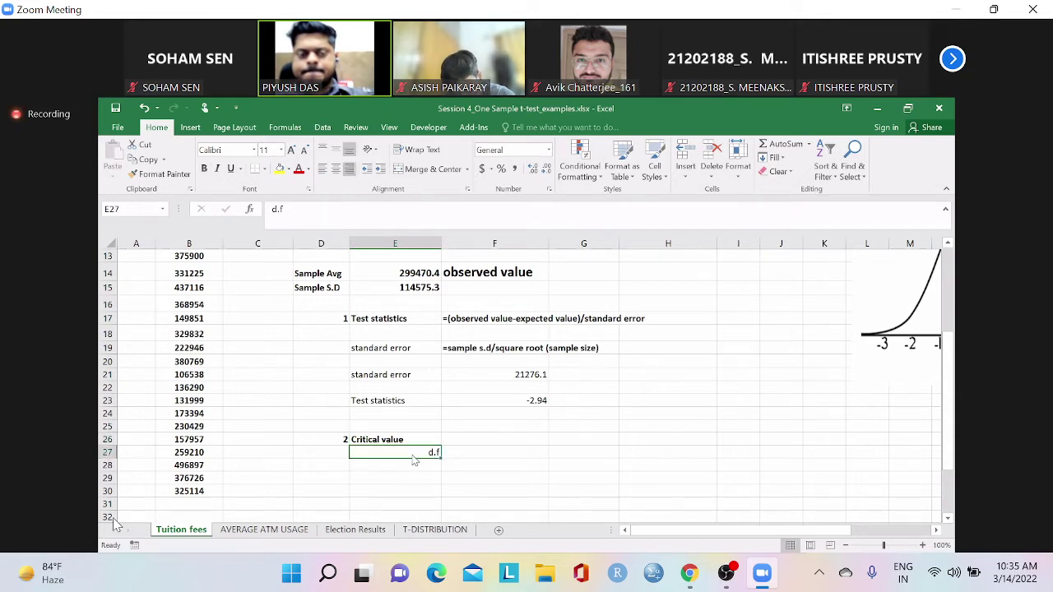
{"action": "left_click", "coordinate": [418, 470]}
{"action": "type", "text": "alpha"}
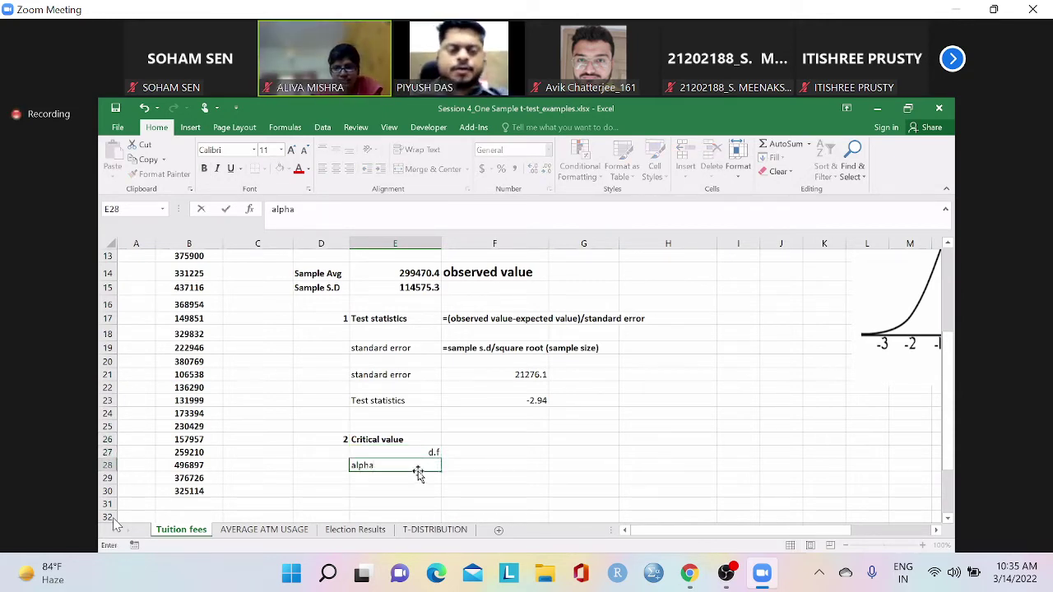
{"action": "left_click", "coordinate": [461, 467]}
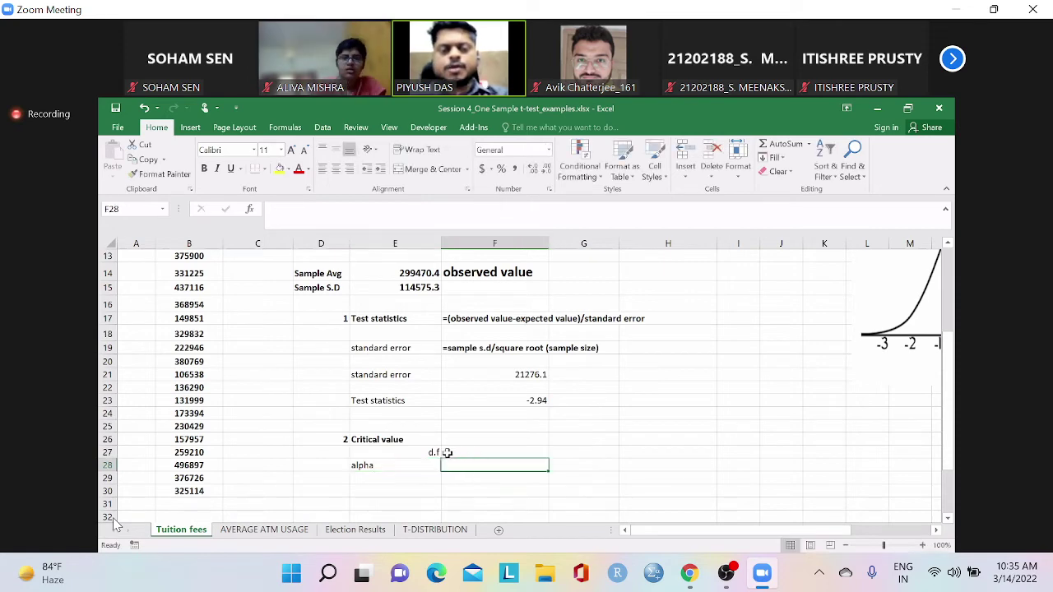
Check the significance level given in E2, align the alpha label in E28 right and enter 5% in F28
{"action": "scroll", "coordinate": [370, 291], "scroll_direction": "up", "scroll_amount": 4}
{"action": "left_click", "coordinate": [386, 272]}
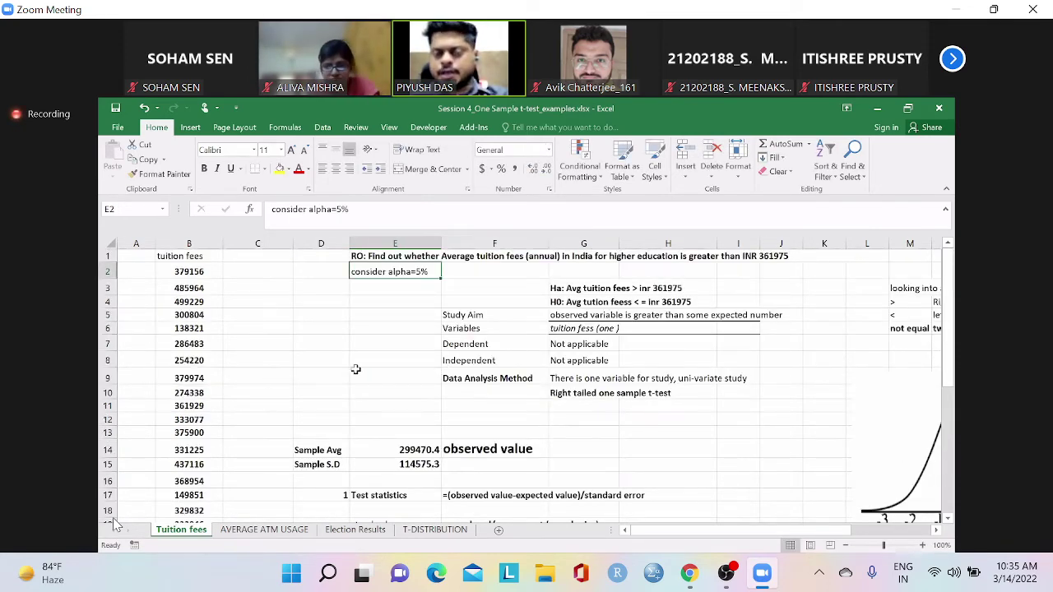
{"action": "scroll", "coordinate": [355, 370], "scroll_direction": "down", "scroll_amount": 2}
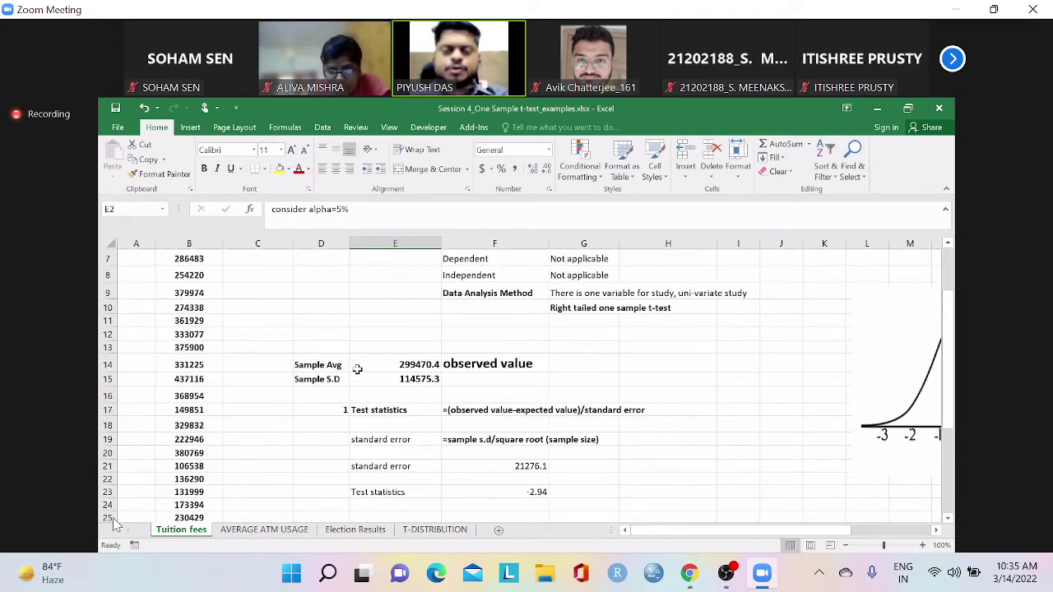
{"action": "scroll", "coordinate": [346, 383], "scroll_direction": "down", "scroll_amount": 1}
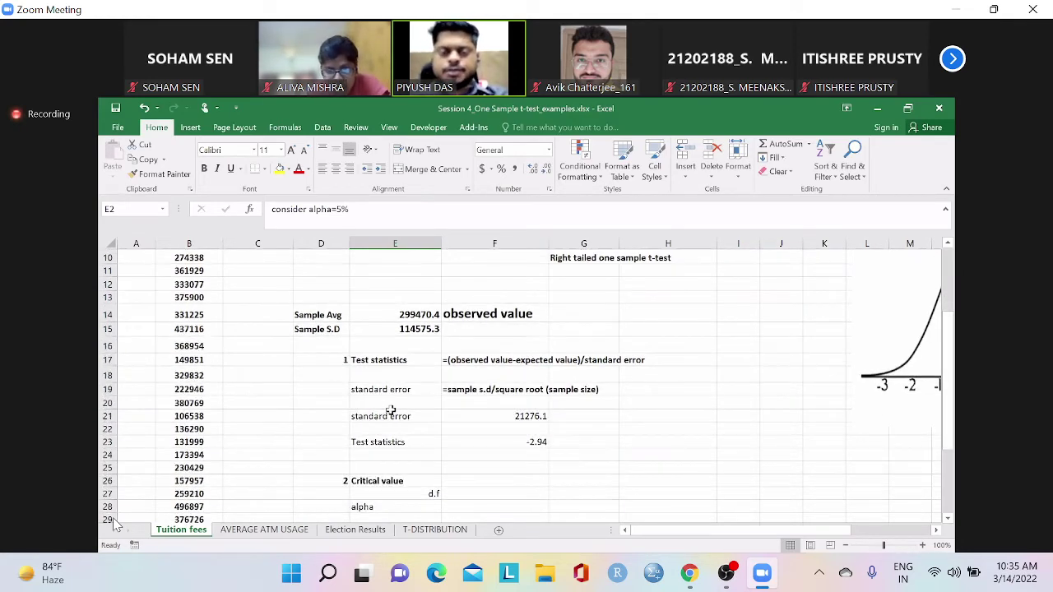
{"action": "scroll", "coordinate": [432, 473], "scroll_direction": "down", "scroll_amount": 1}
{"action": "left_click", "coordinate": [419, 463]}
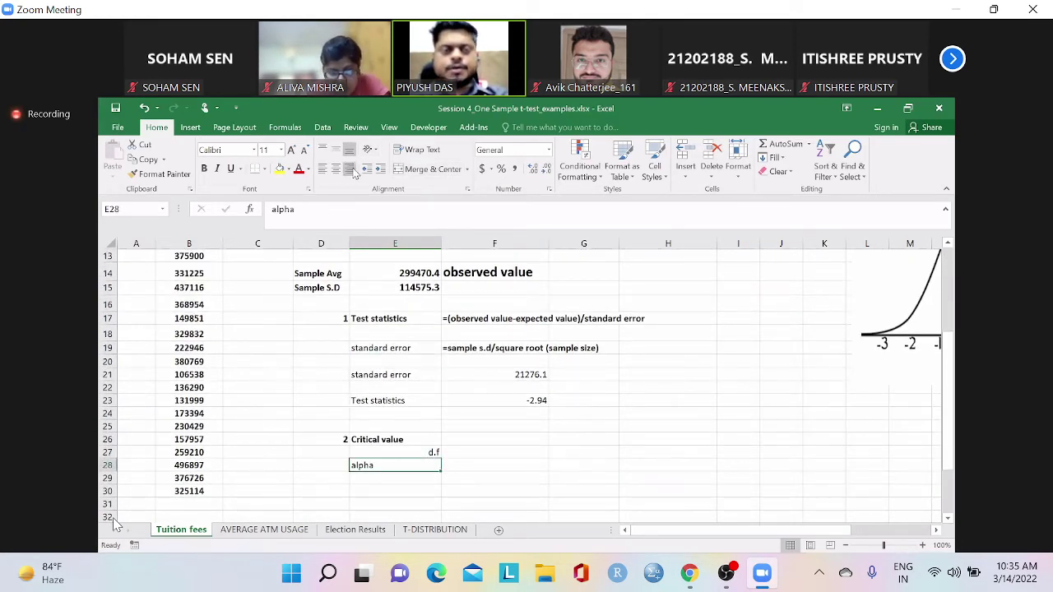
{"action": "left_click", "coordinate": [349, 168]}
{"action": "left_click", "coordinate": [469, 465]}
{"action": "type", "text": "5%"}
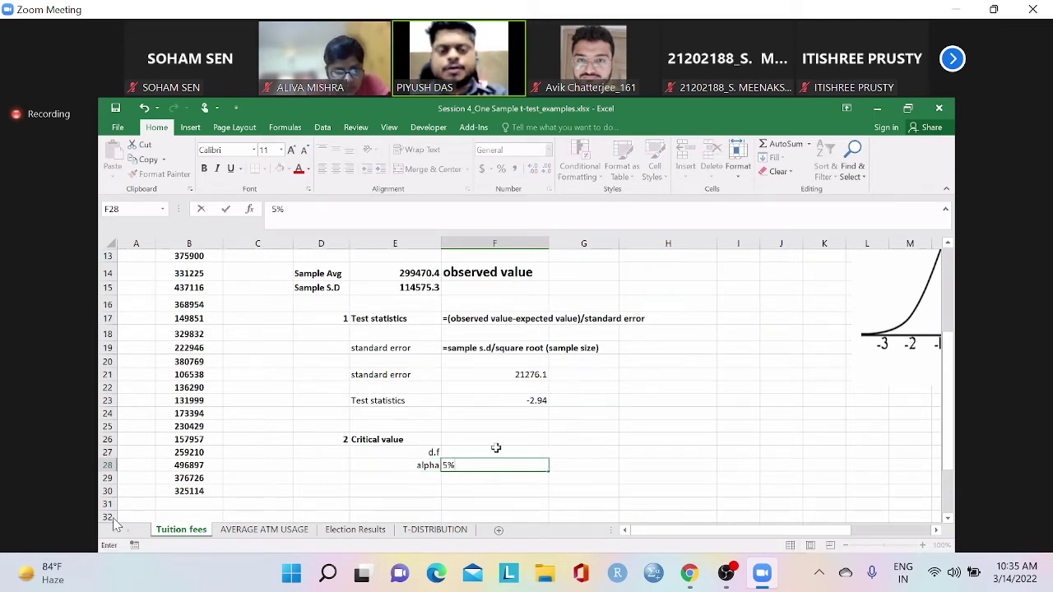
Note the degrees-of-freedom formula "sample size-1" in F27 and calculate it in G27 with =29-1
{"action": "left_click", "coordinate": [496, 451]}
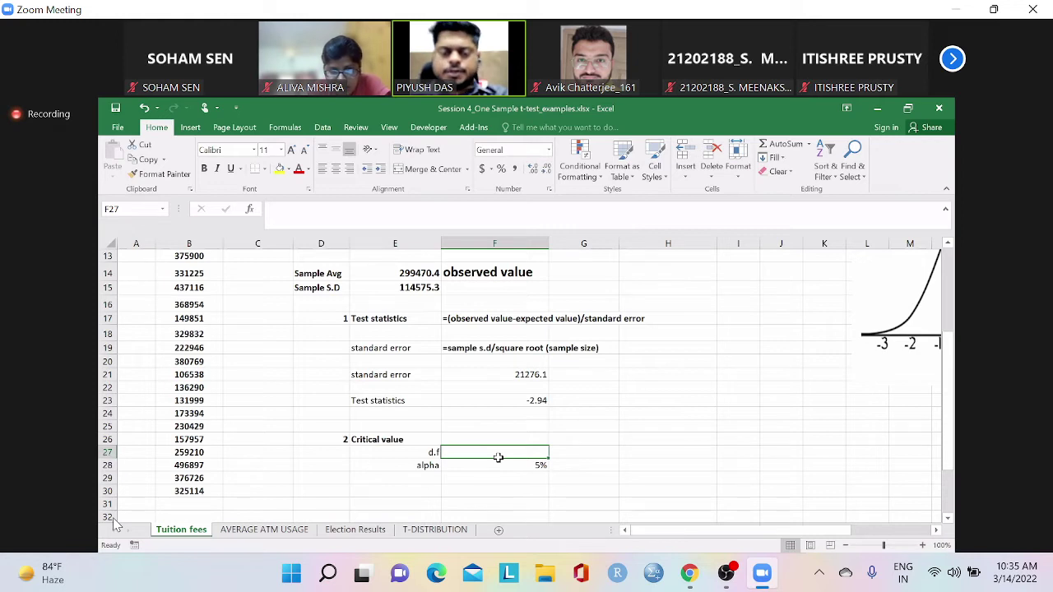
{"action": "type", "text": "sample"}
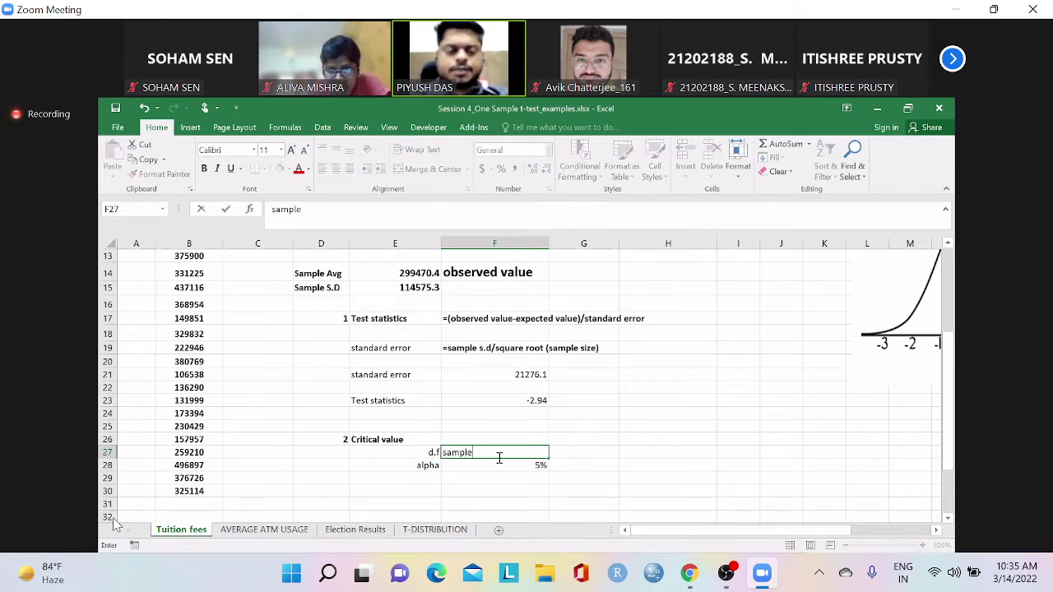
{"action": "type", "text": " size-1"}
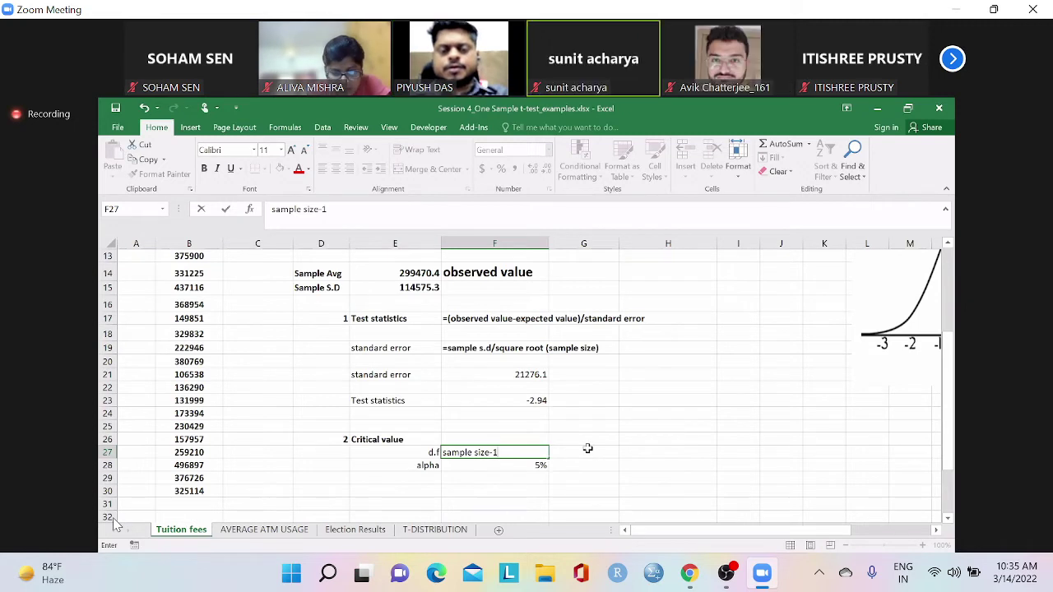
{"action": "left_click", "coordinate": [587, 451]}
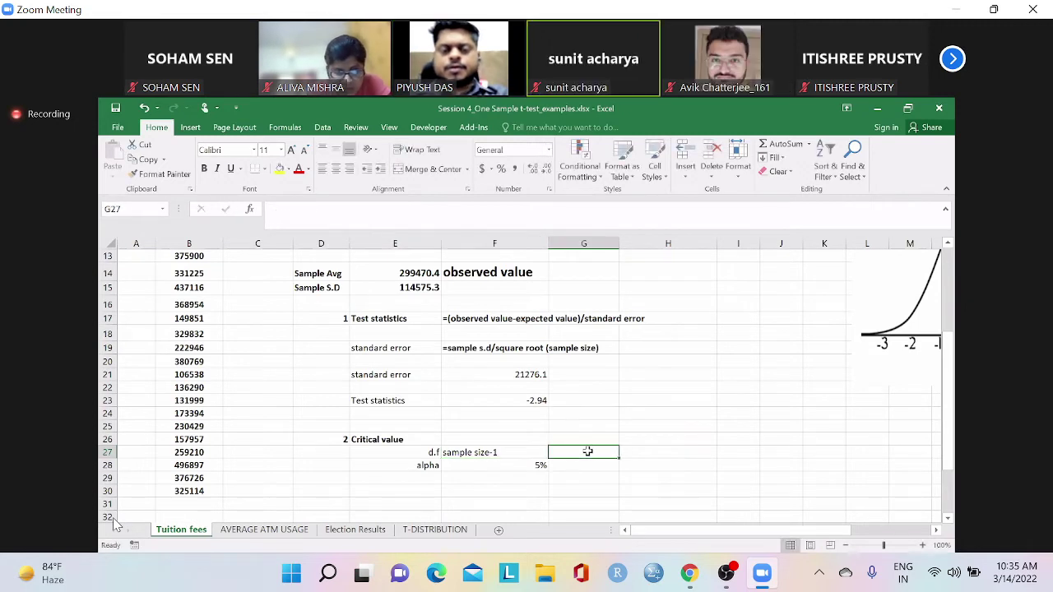
{"action": "type", "text": "=29-1"}
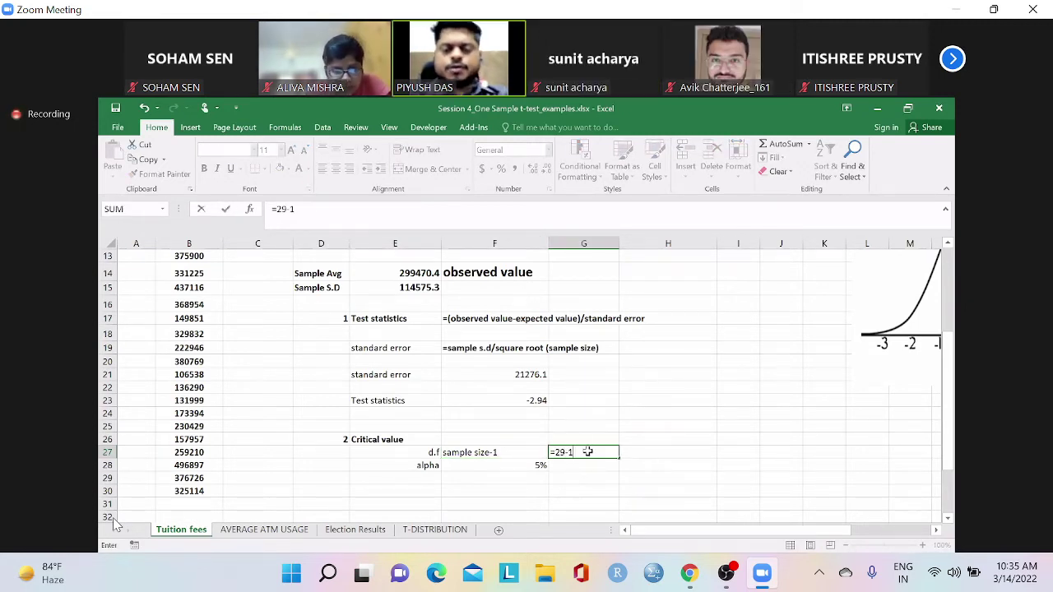
{"action": "key", "text": "Return"}
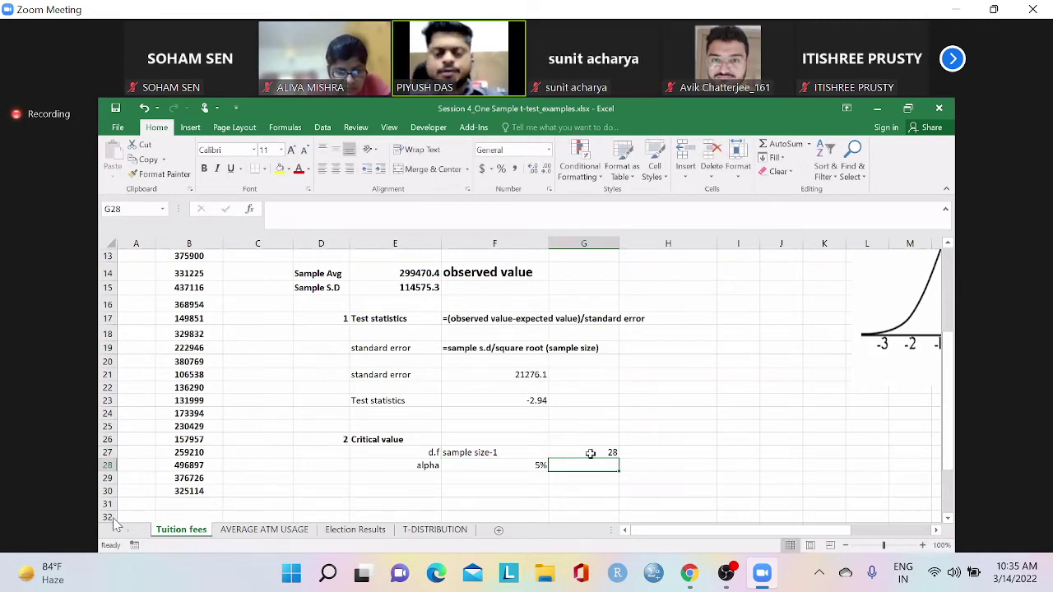
Enter alpha as the decimal 0.05 in G28, below the degrees-of-freedom value
{"action": "type", "text": "0.05"}
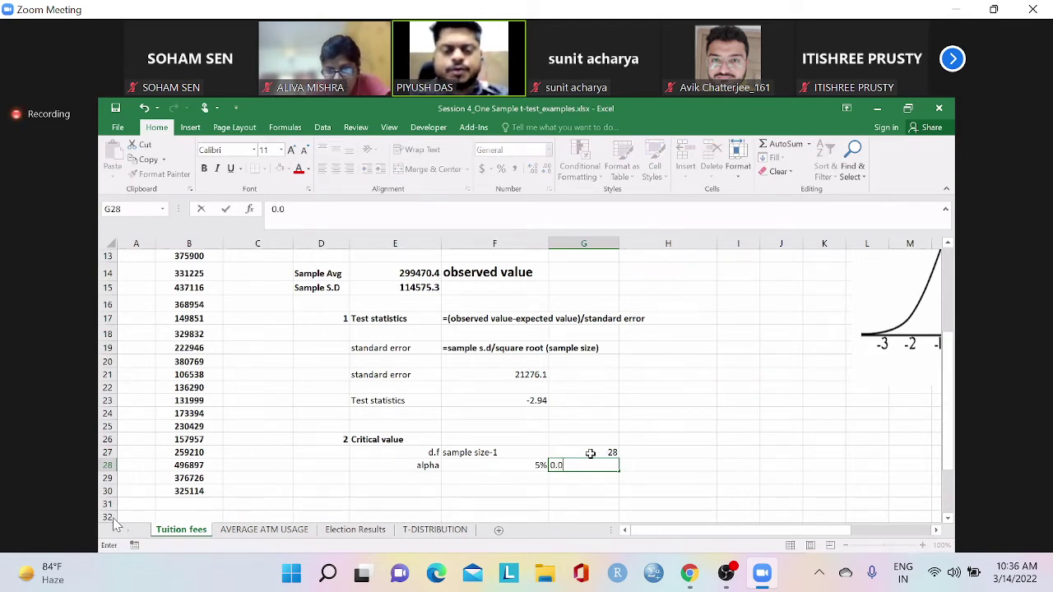
{"action": "key", "text": "Return"}
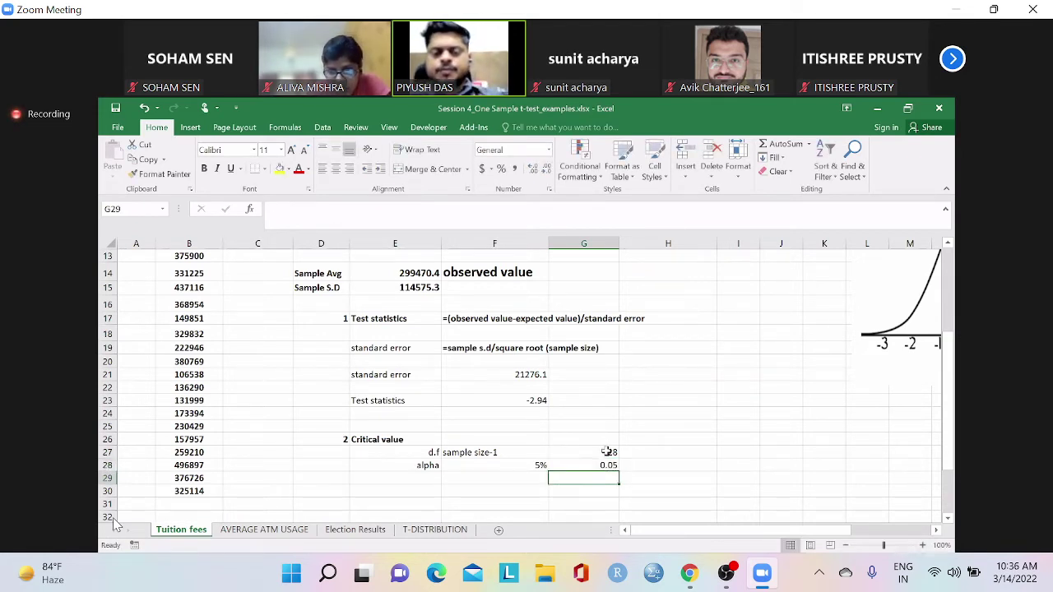
{"action": "left_click_drag", "start_coordinate": [607, 448], "coordinate": [606, 463]}
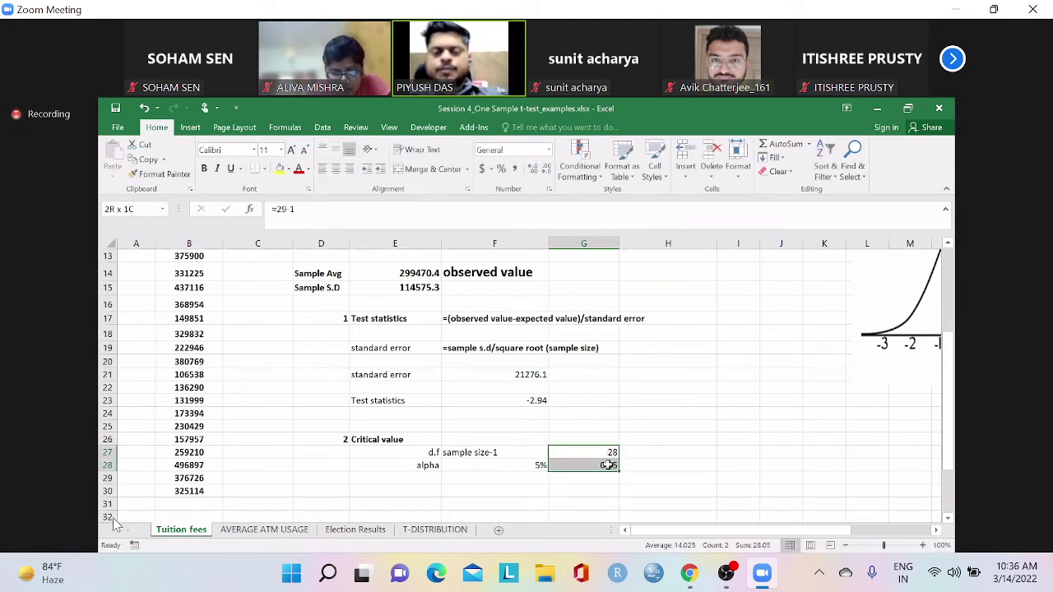
{"action": "left_click", "coordinate": [379, 441]}
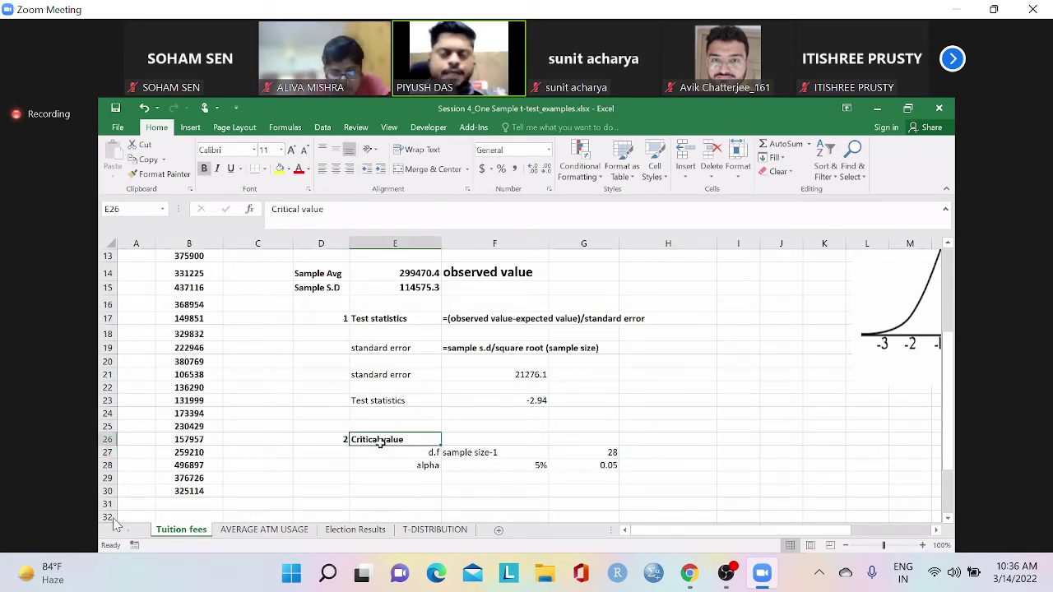
{"action": "left_click", "coordinate": [426, 453]}
{"action": "left_click", "coordinate": [423, 467]}
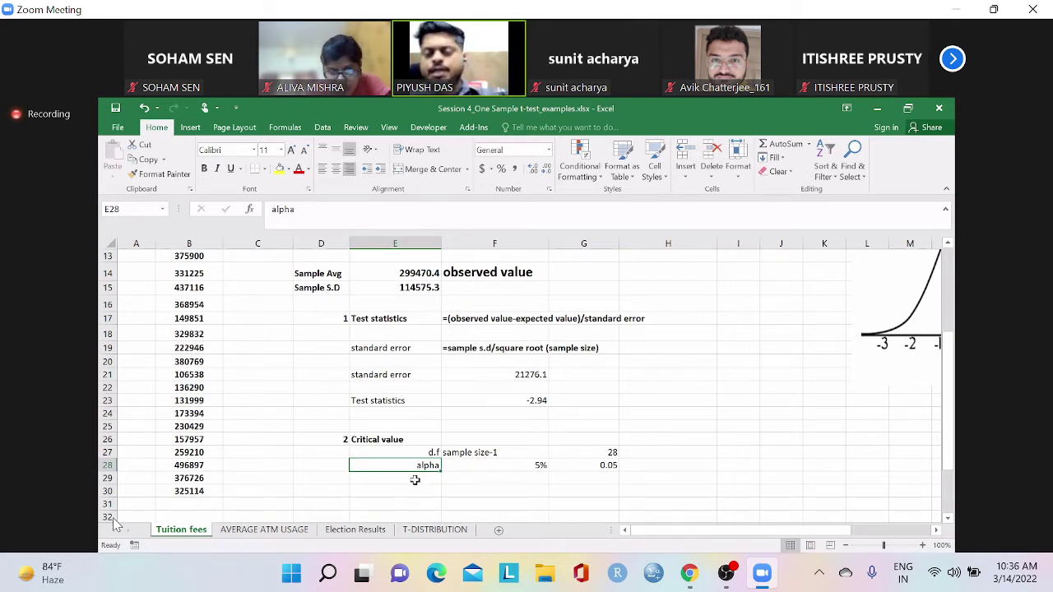
{"action": "left_click", "coordinate": [404, 452]}
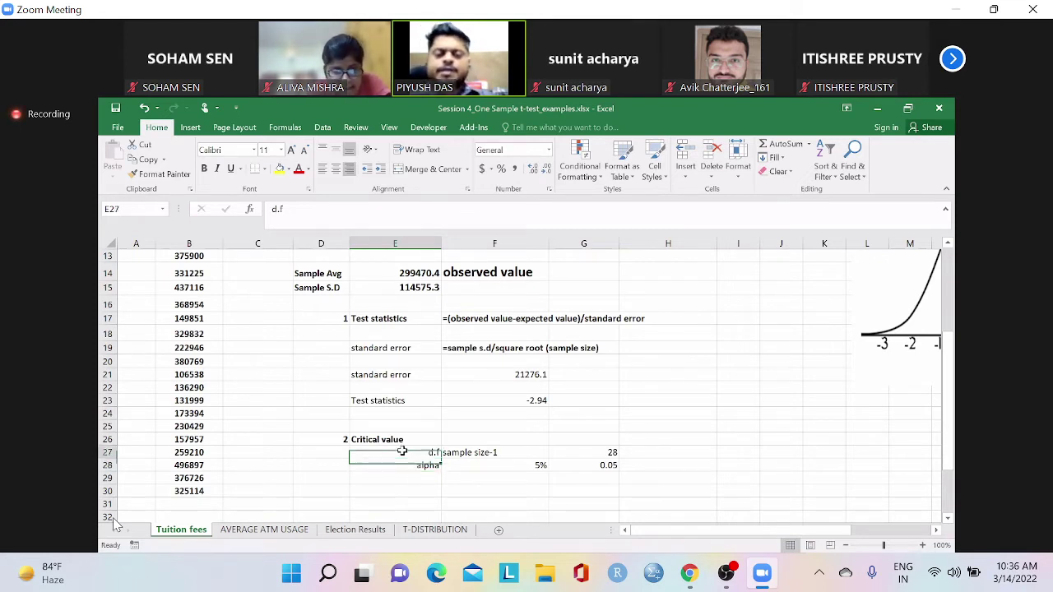
Increase the indent of the "sample size-1" text in F27 and align it right
{"action": "left_click", "coordinate": [457, 449]}
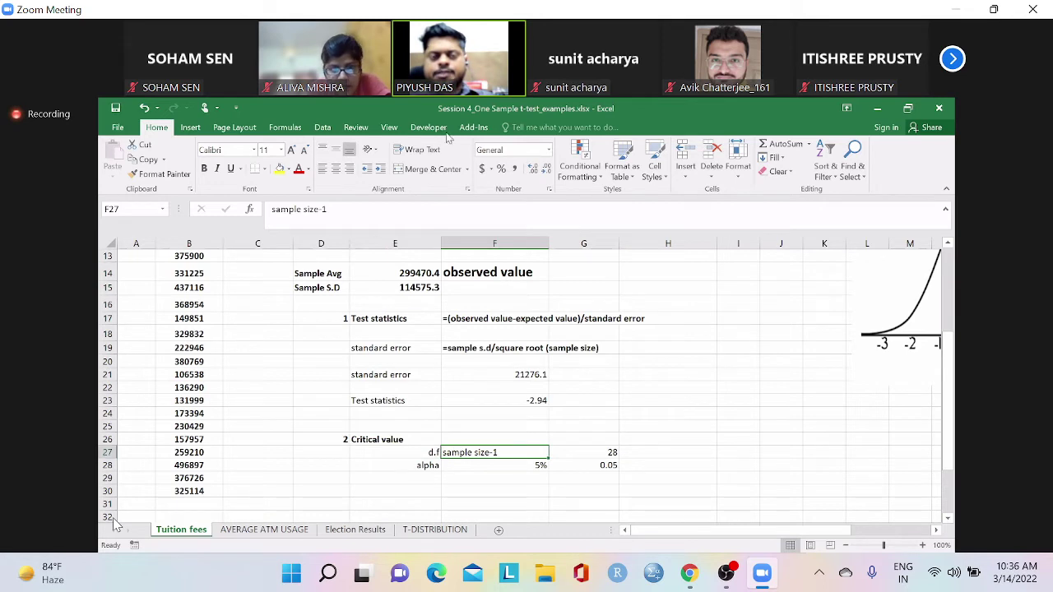
{"action": "left_click", "coordinate": [383, 169]}
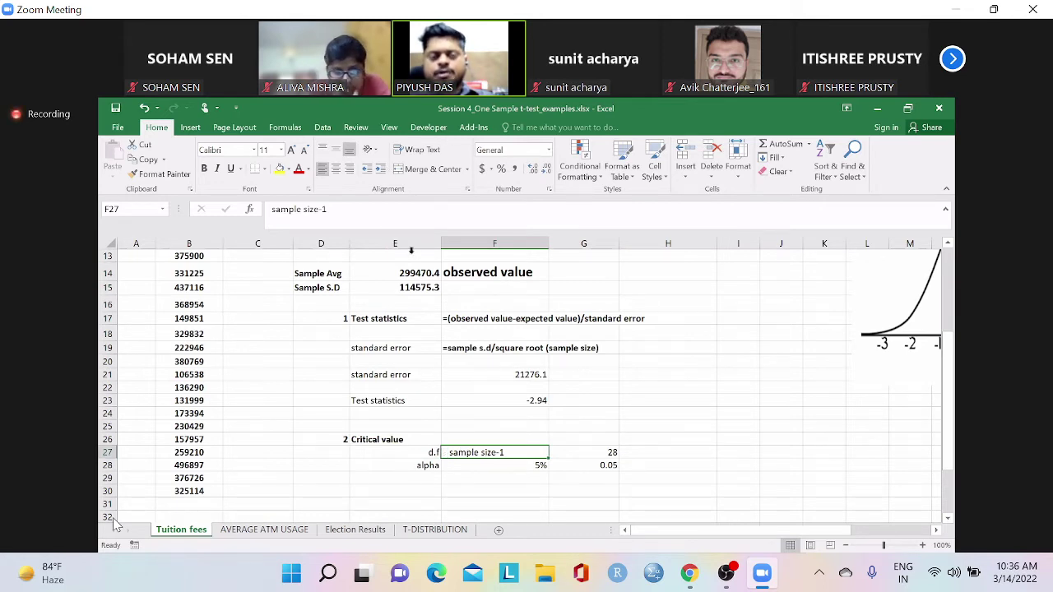
{"action": "left_click", "coordinate": [350, 172]}
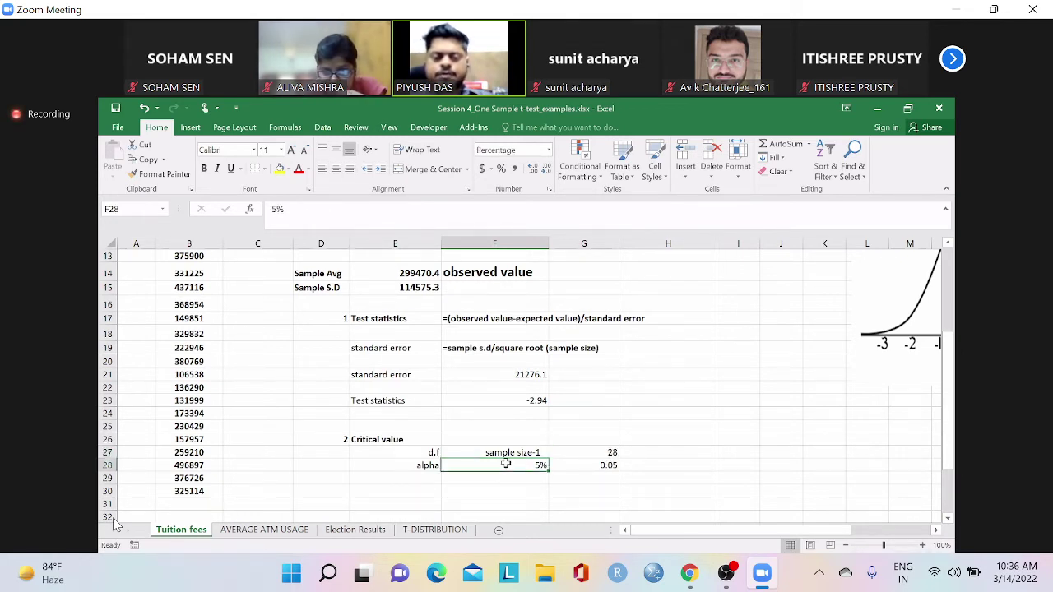
{"action": "left_click", "coordinate": [584, 450]}
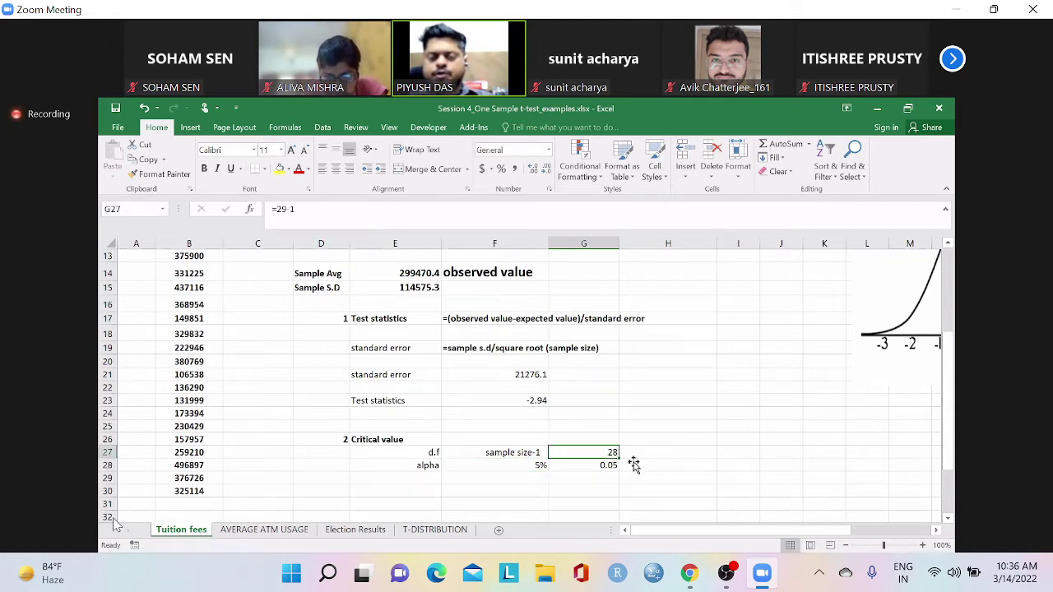
{"action": "left_click", "coordinate": [444, 496]}
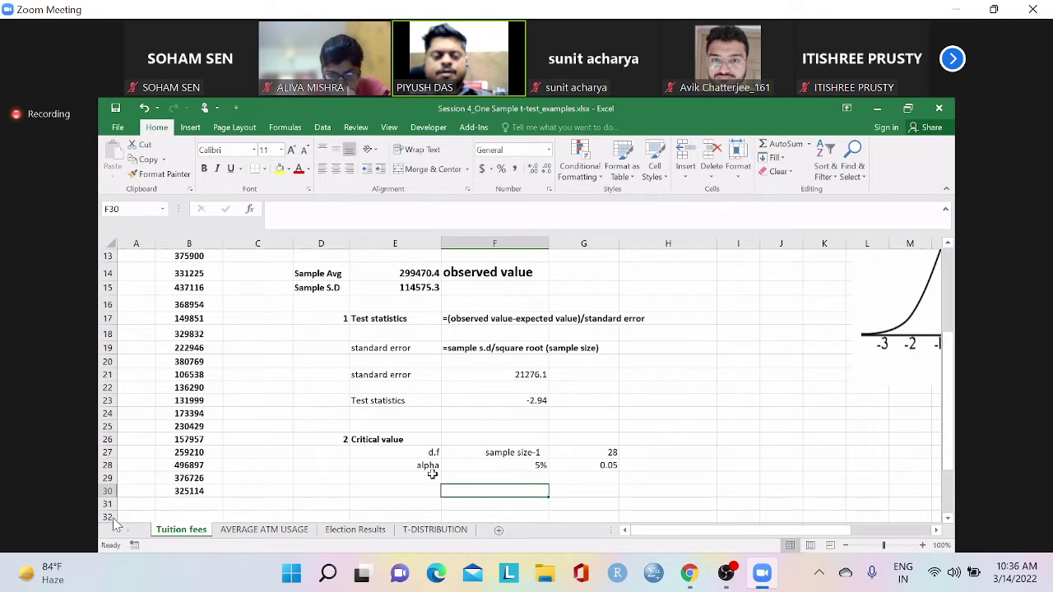
{"action": "left_click", "coordinate": [395, 319]}
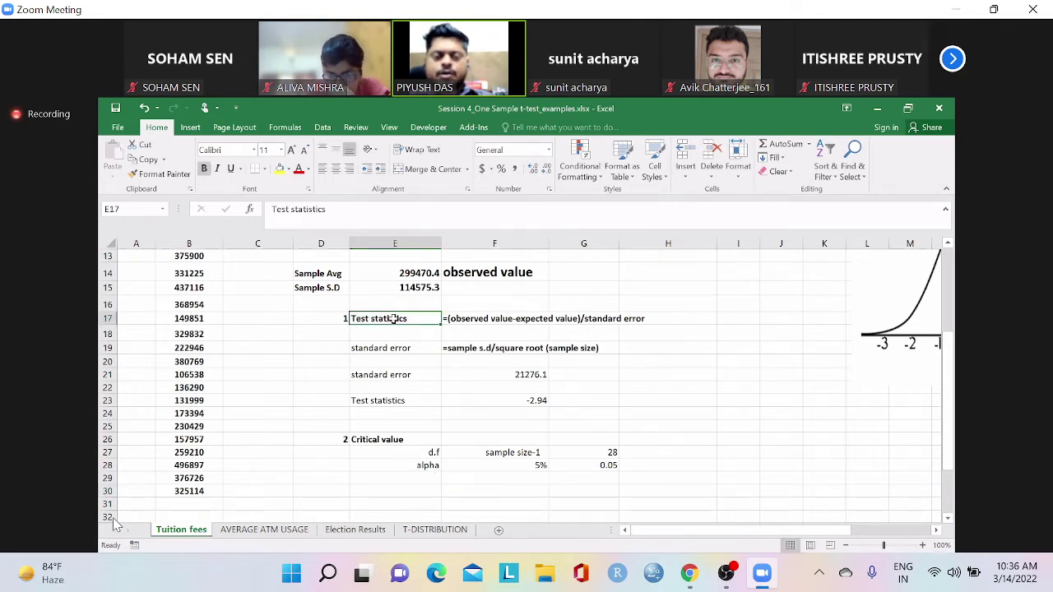
{"action": "left_click", "coordinate": [397, 440]}
{"action": "left_click", "coordinate": [481, 503]}
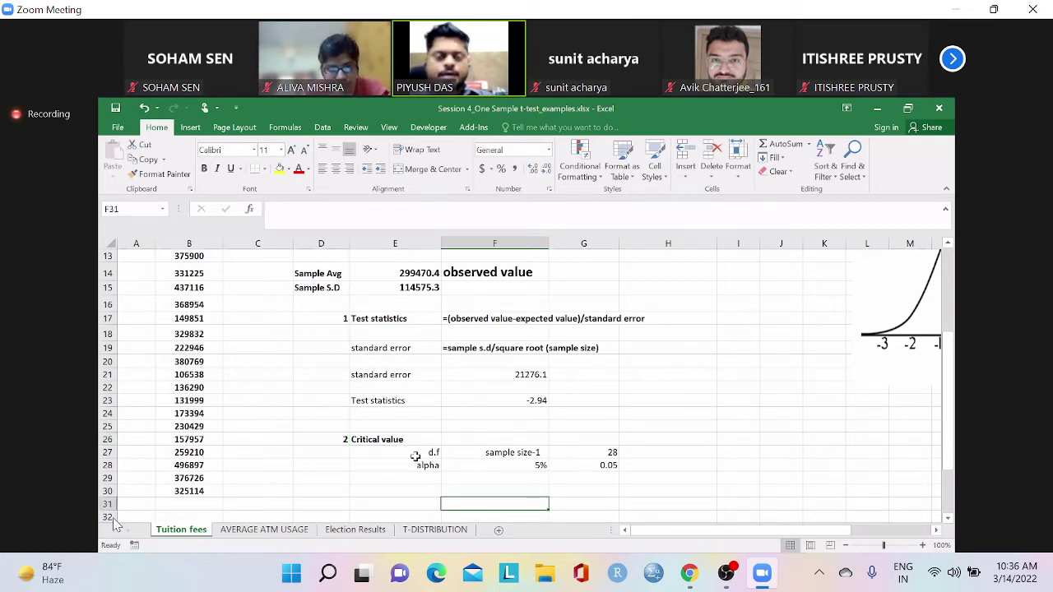
{"action": "left_click", "coordinate": [416, 454]}
{"action": "left_click", "coordinate": [427, 465]}
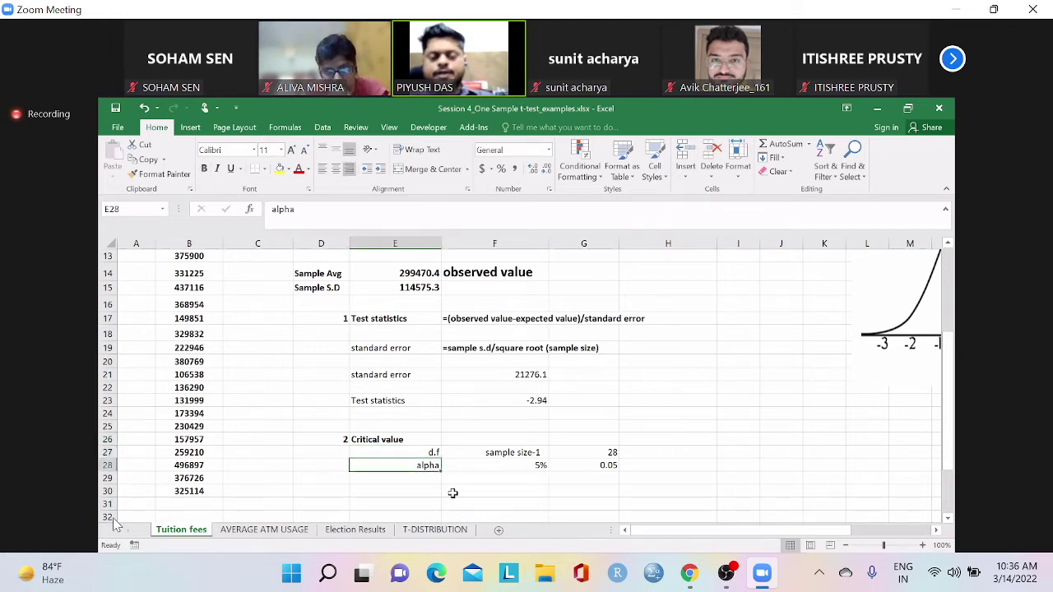
Examine the Student's t table on the T-DISTRIBUTION sheet, looking up the 0.05 alpha column at 28 degrees of freedom
{"action": "left_click", "coordinate": [434, 530]}
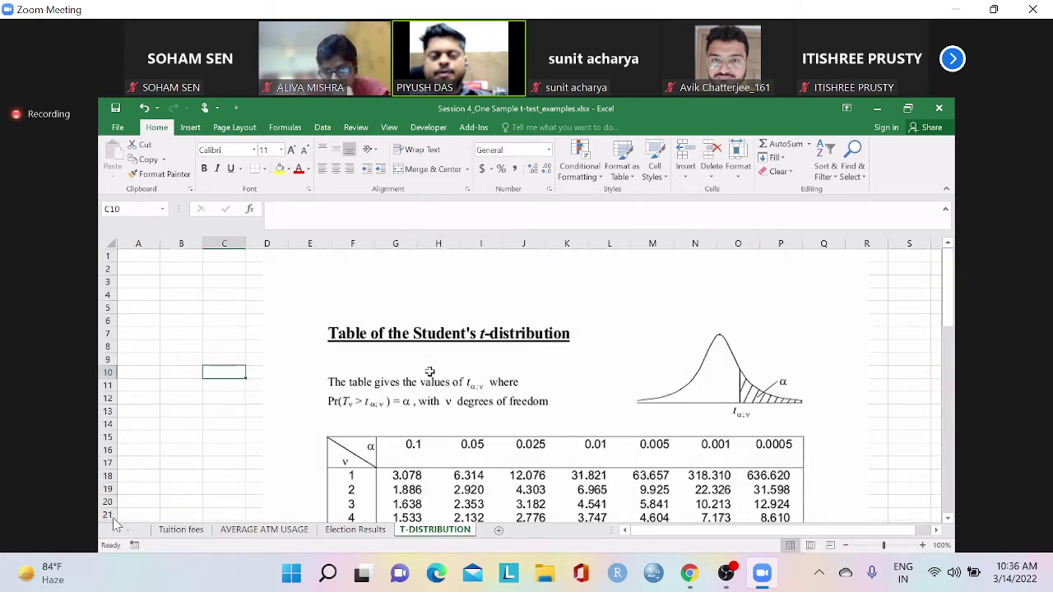
{"action": "scroll", "coordinate": [423, 407], "scroll_direction": "down", "scroll_amount": 2}
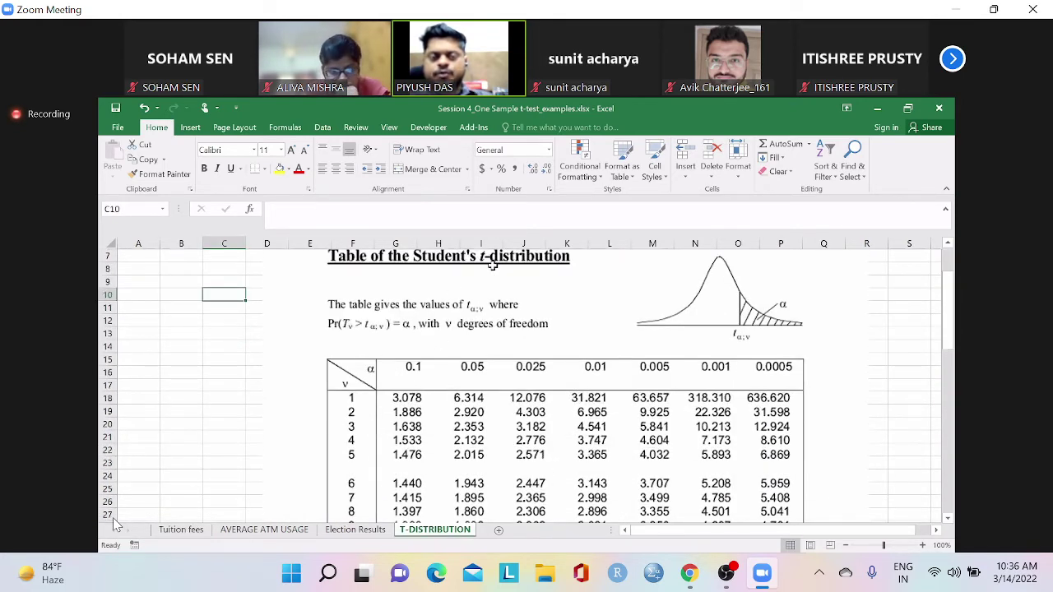
{"action": "scroll", "coordinate": [446, 427], "scroll_direction": "down", "scroll_amount": 2}
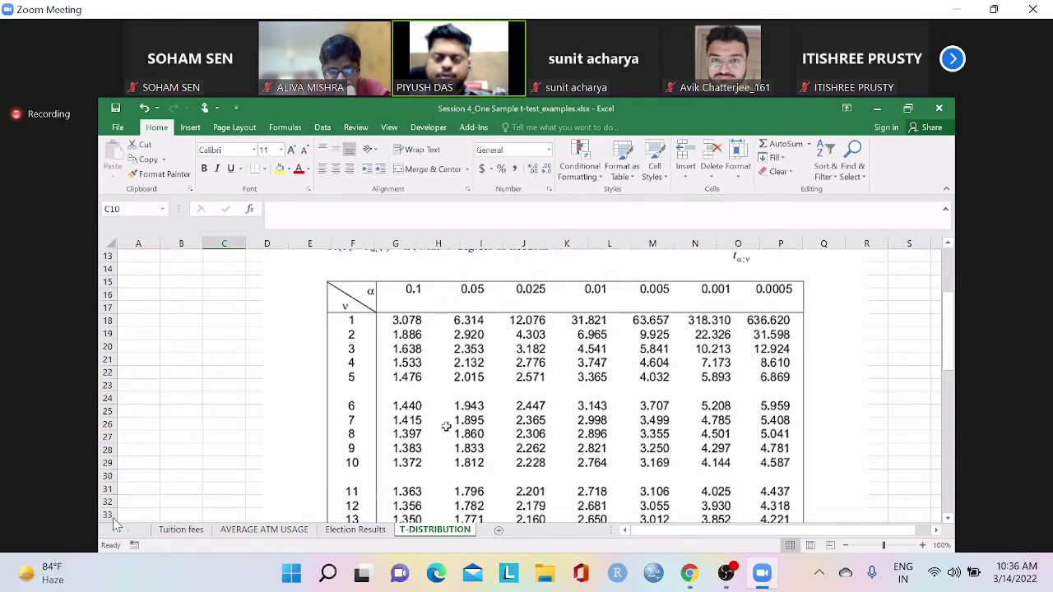
{"action": "scroll", "coordinate": [440, 438], "scroll_direction": "up", "scroll_amount": 1}
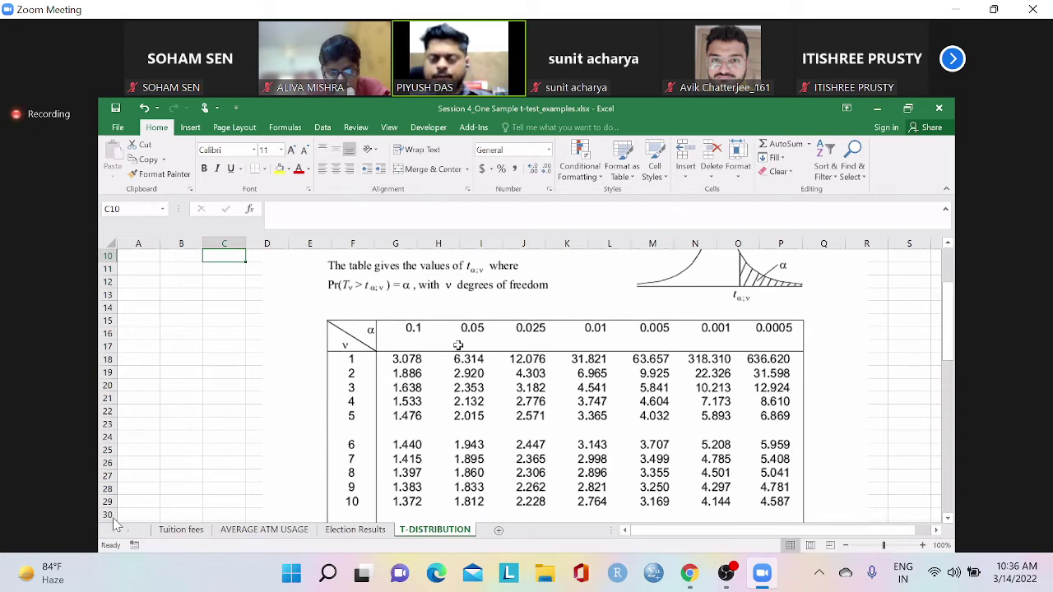
{"action": "scroll", "coordinate": [454, 362], "scroll_direction": "down", "scroll_amount": 8}
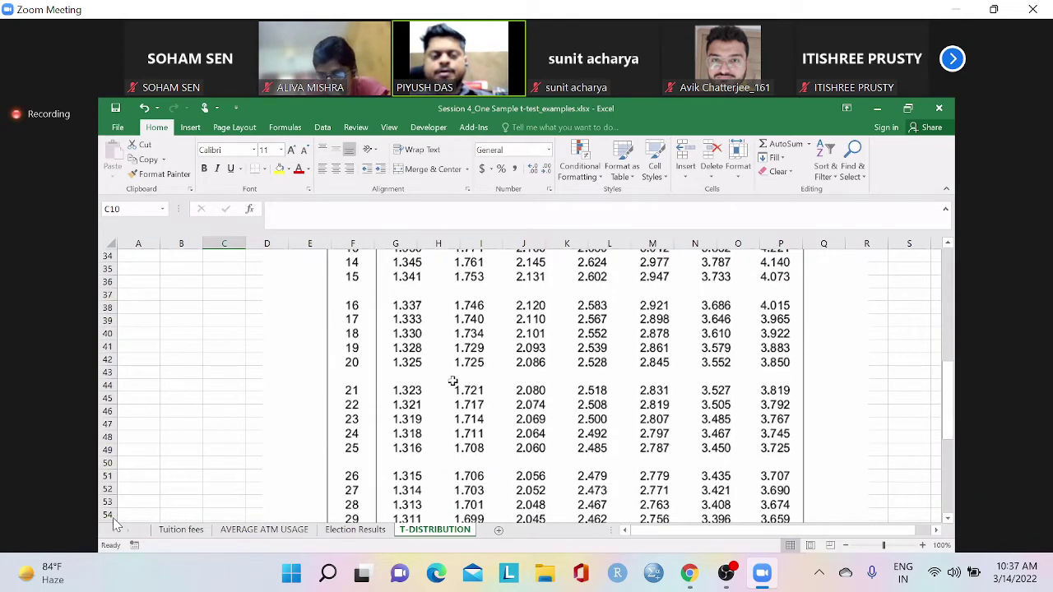
{"action": "scroll", "coordinate": [453, 381], "scroll_direction": "down", "scroll_amount": 4}
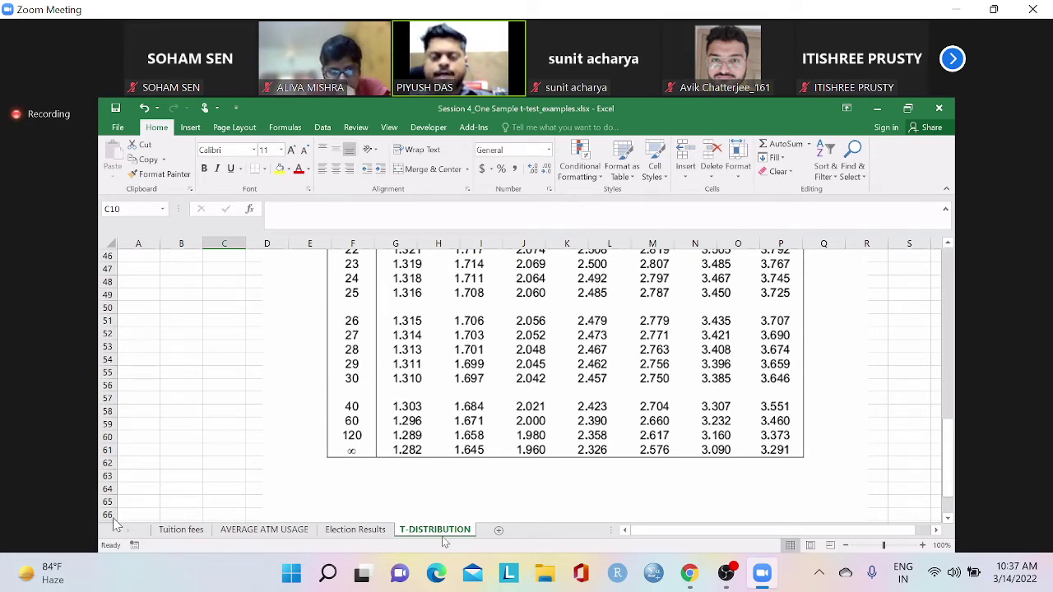
{"action": "scroll", "coordinate": [453, 404], "scroll_direction": "up", "scroll_amount": 9}
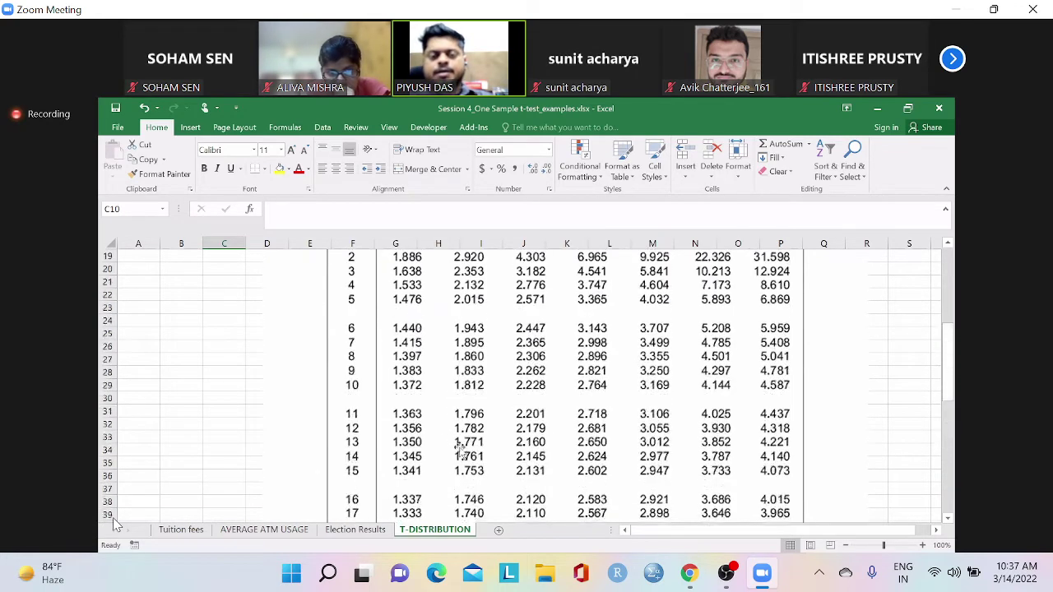
{"action": "scroll", "coordinate": [465, 453], "scroll_direction": "up", "scroll_amount": 6}
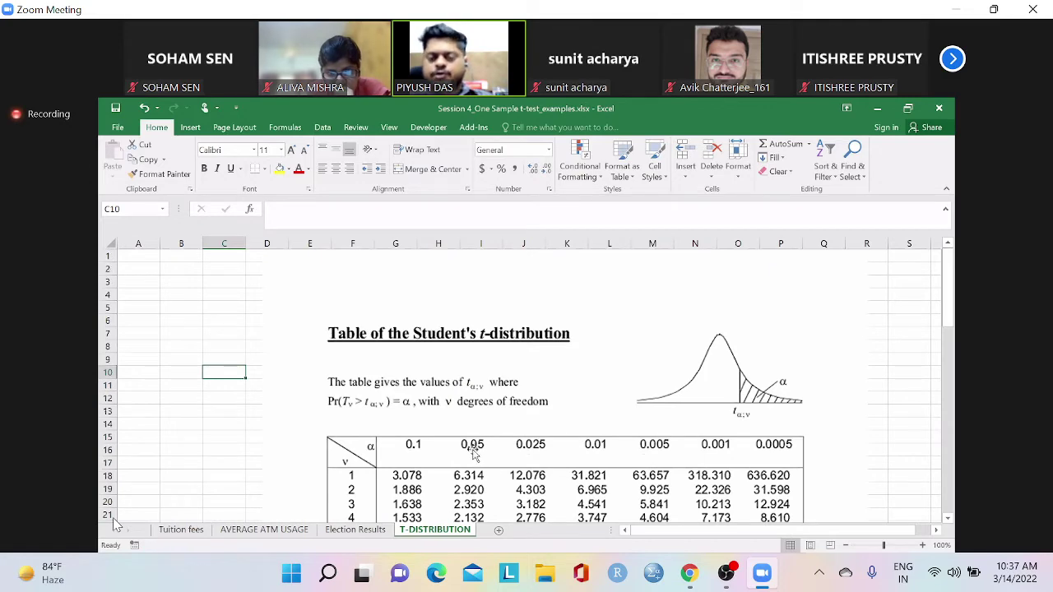
{"action": "scroll", "coordinate": [475, 455], "scroll_direction": "down", "scroll_amount": 10}
{"action": "scroll", "coordinate": [400, 477], "scroll_direction": "down", "scroll_amount": 2}
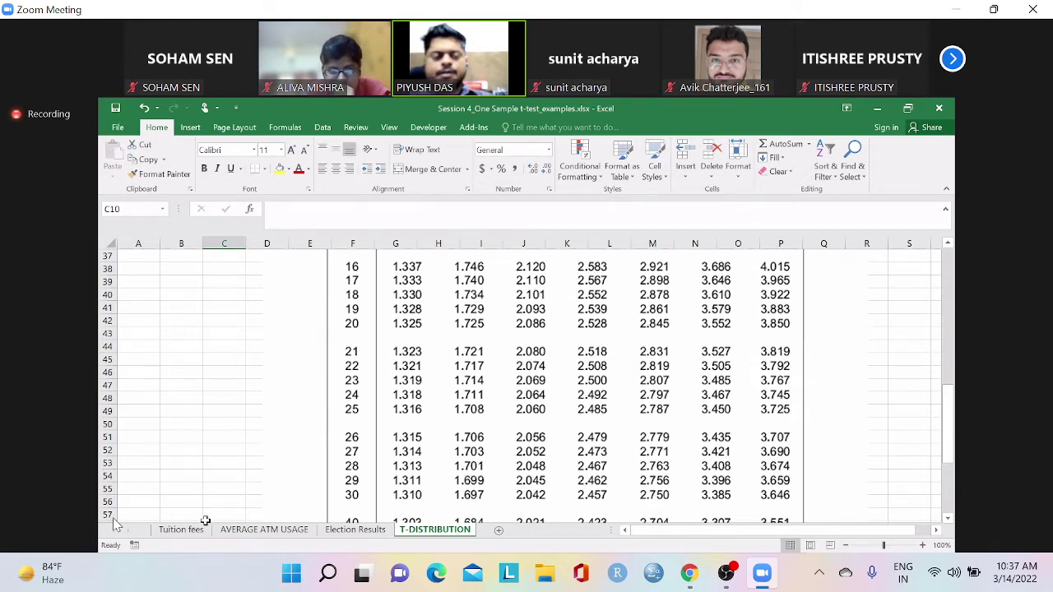
Record "At alpha 0.05, d.f 28 , critical value is 1.701" in E30 of the Tuition fees sheet
{"action": "left_click", "coordinate": [181, 530]}
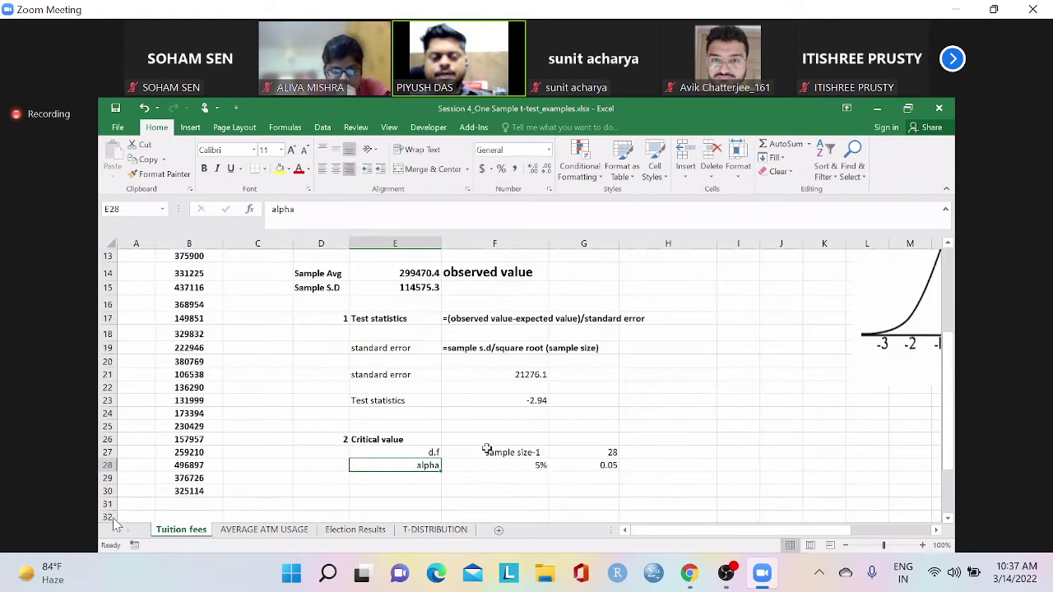
{"action": "left_click", "coordinate": [427, 489]}
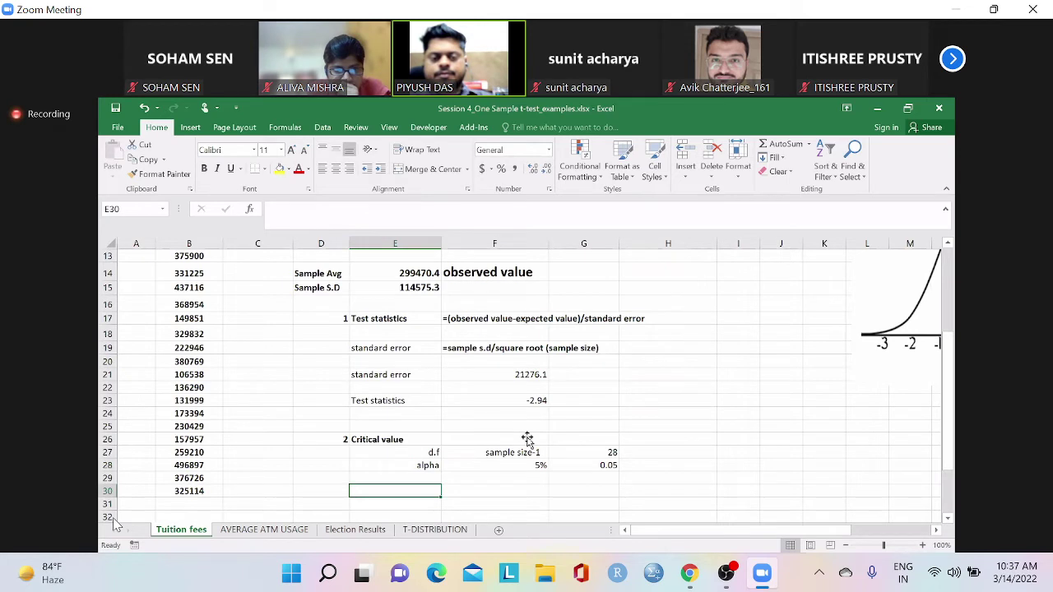
{"action": "left_click", "coordinate": [528, 439]}
{"action": "left_click", "coordinate": [383, 490]}
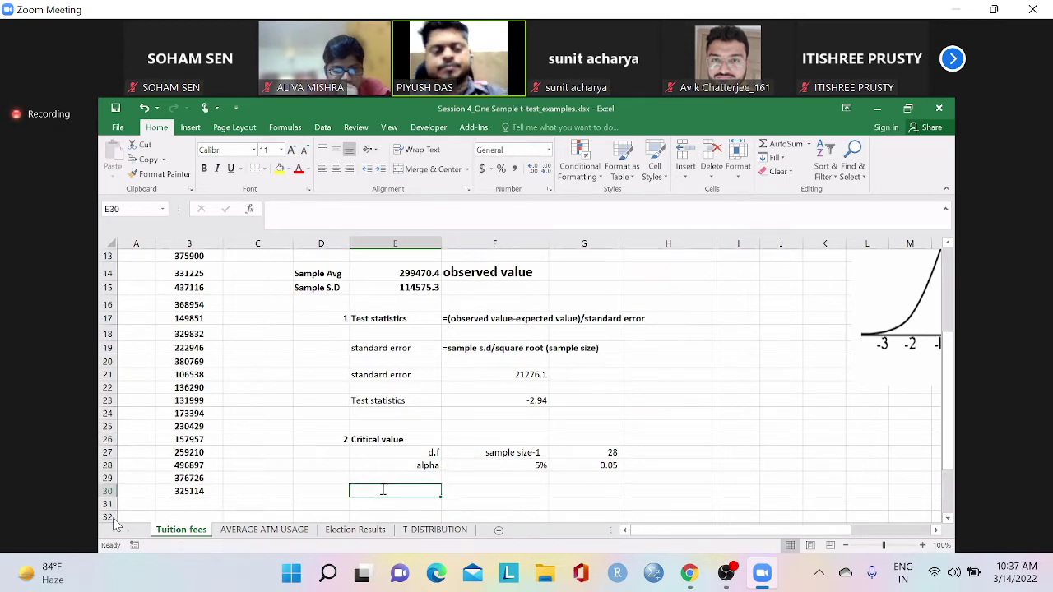
{"action": "type", "text": "At alp"}
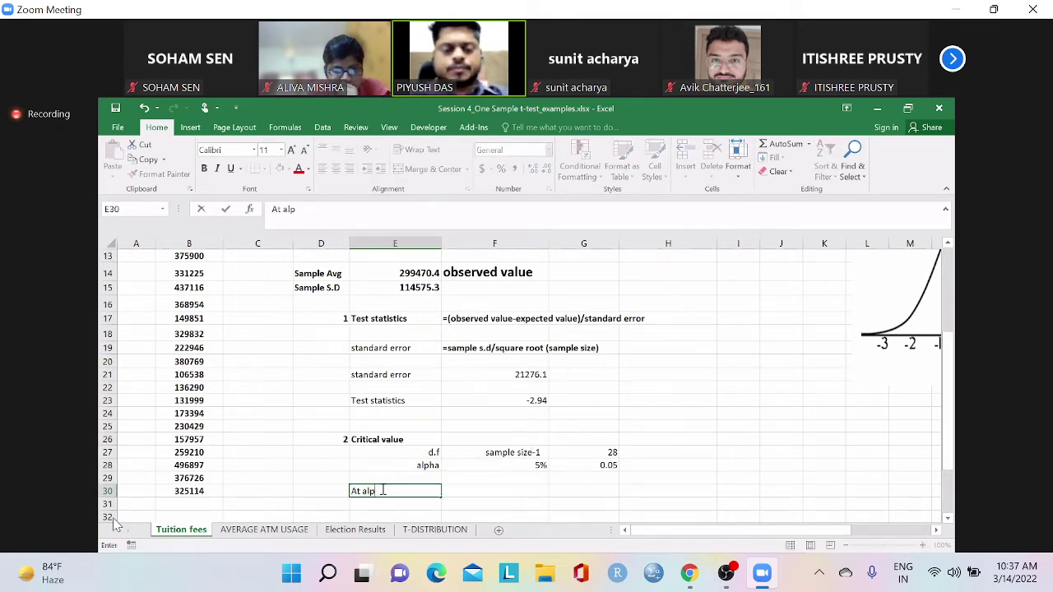
{"action": "type", "text": "ha 0."}
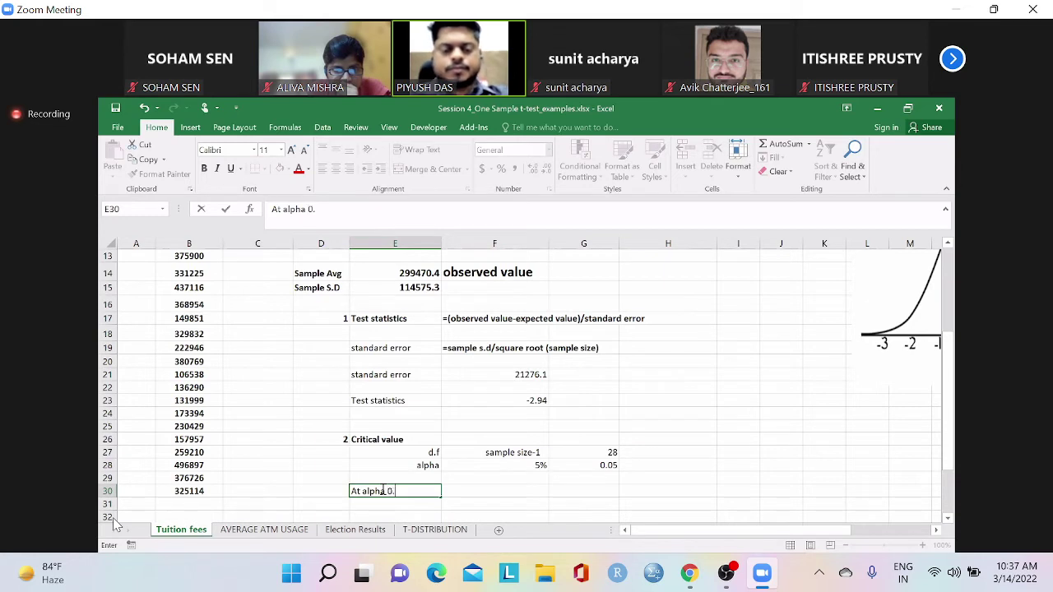
{"action": "type", "text": "05, d.f 28"}
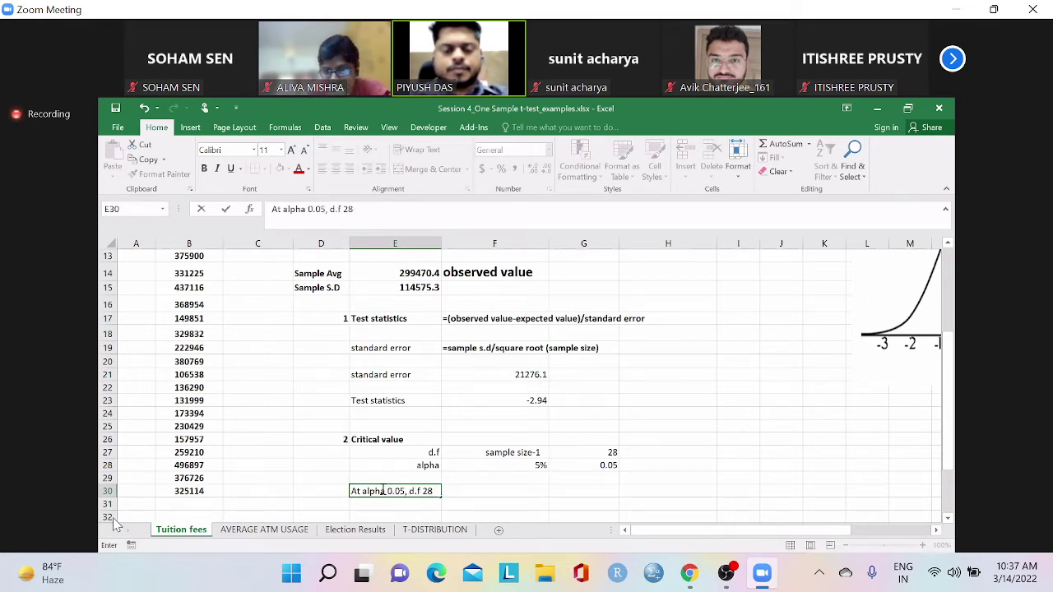
{"action": "type", "text": " , cri"}
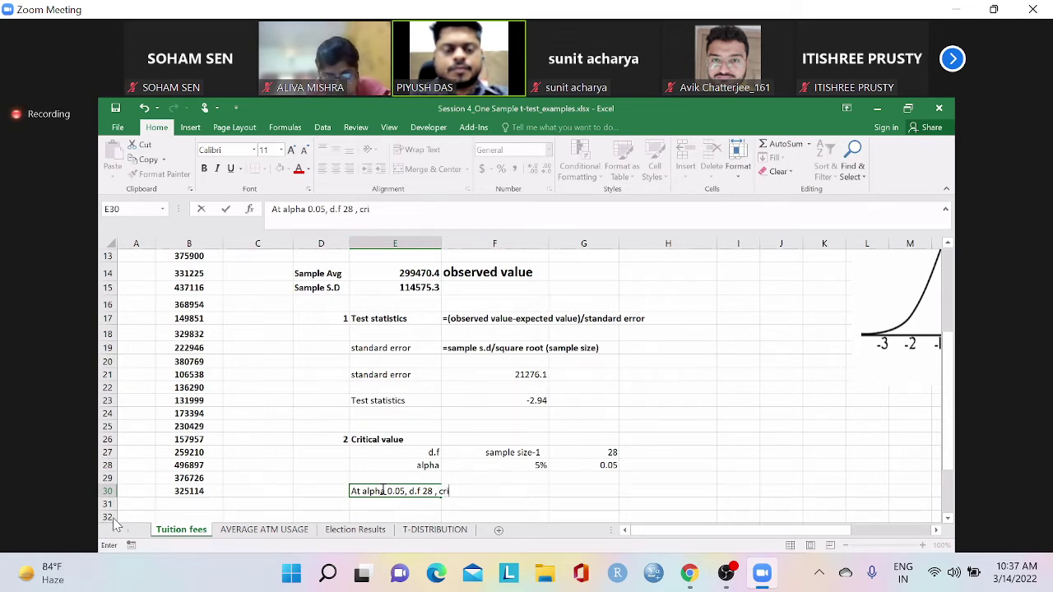
{"action": "type", "text": "tical value is"}
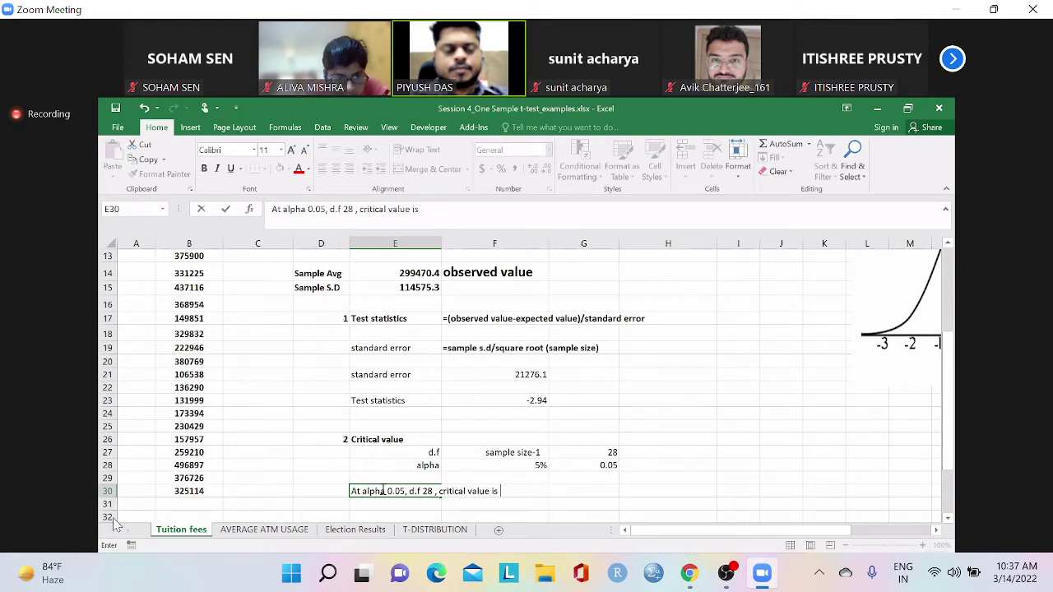
{"action": "type", "text": " 1.701"}
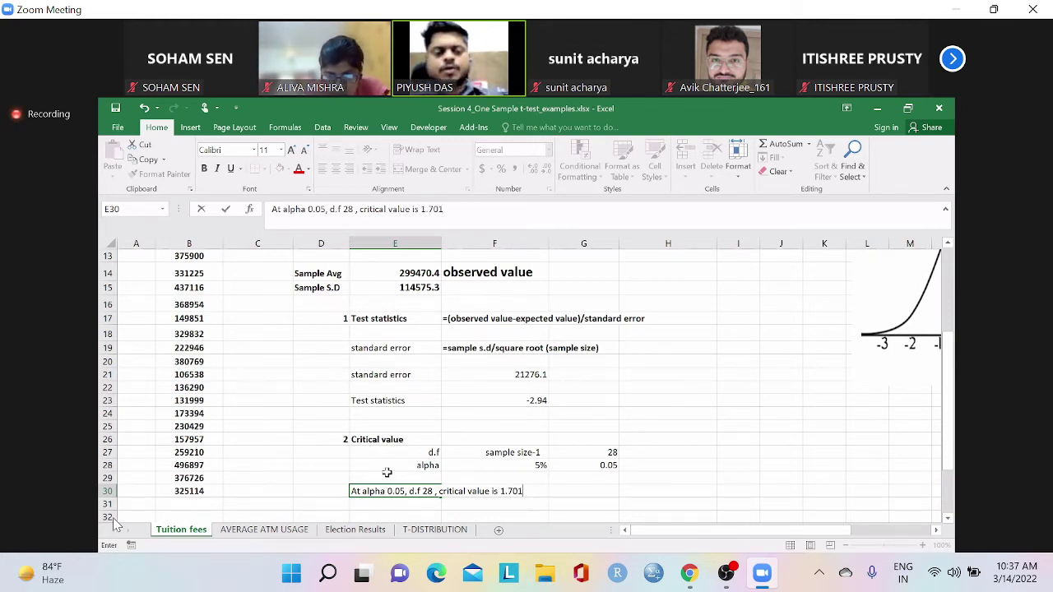
{"action": "key", "text": "Return"}
Make the critical-value note in E30 bold
{"action": "left_click", "coordinate": [393, 487]}
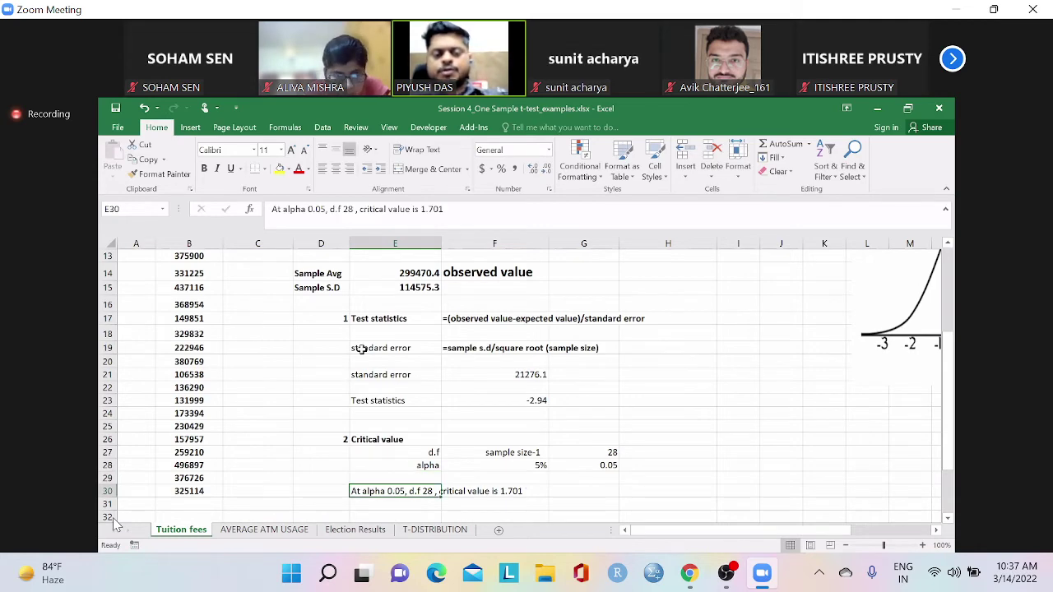
{"action": "scroll", "coordinate": [360, 349], "scroll_direction": "down", "scroll_amount": 1}
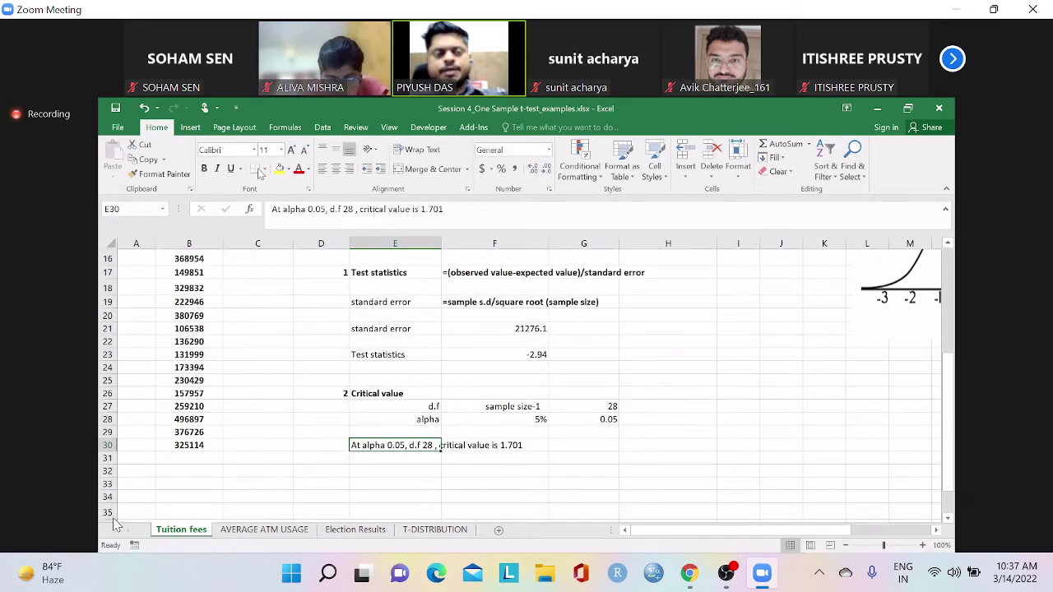
{"action": "left_click", "coordinate": [205, 171]}
{"action": "left_click", "coordinate": [334, 476]}
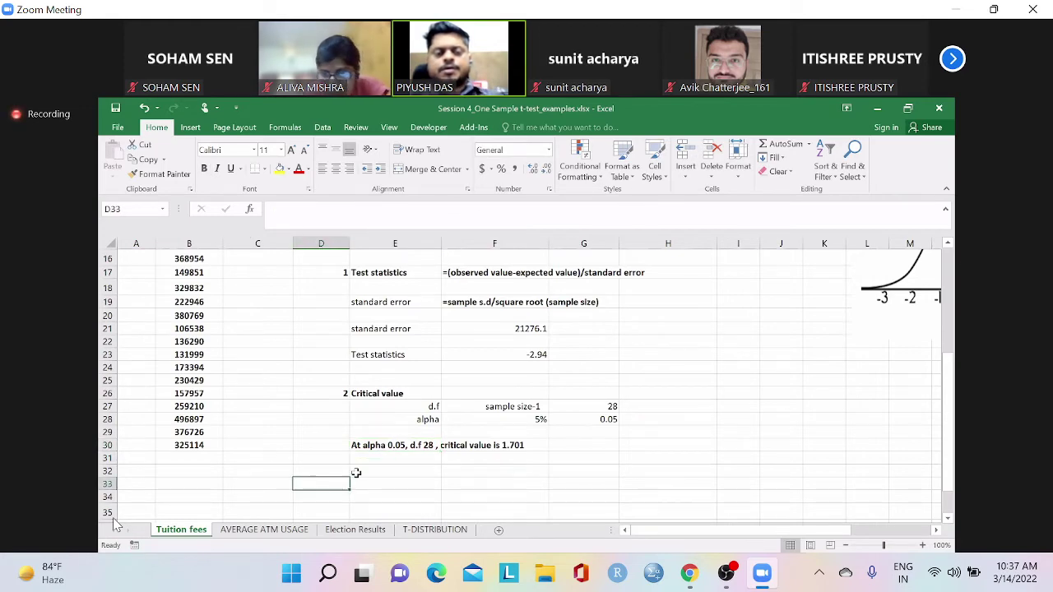
{"action": "left_click", "coordinate": [355, 476]}
Move the bell-curve picture to the area below the critical-value note, across columns E to G from about row 31
{"action": "scroll", "coordinate": [356, 479], "scroll_direction": "up", "scroll_amount": 4}
{"action": "scroll", "coordinate": [356, 479], "scroll_direction": "down", "scroll_amount": 4}
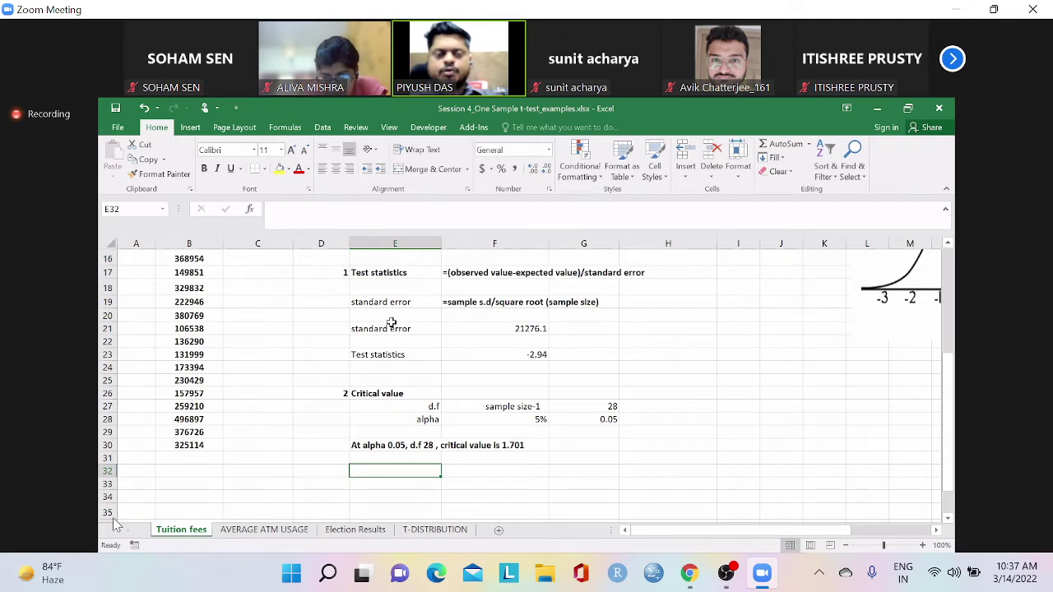
{"action": "left_click", "coordinate": [406, 276]}
{"action": "left_click", "coordinate": [536, 355]}
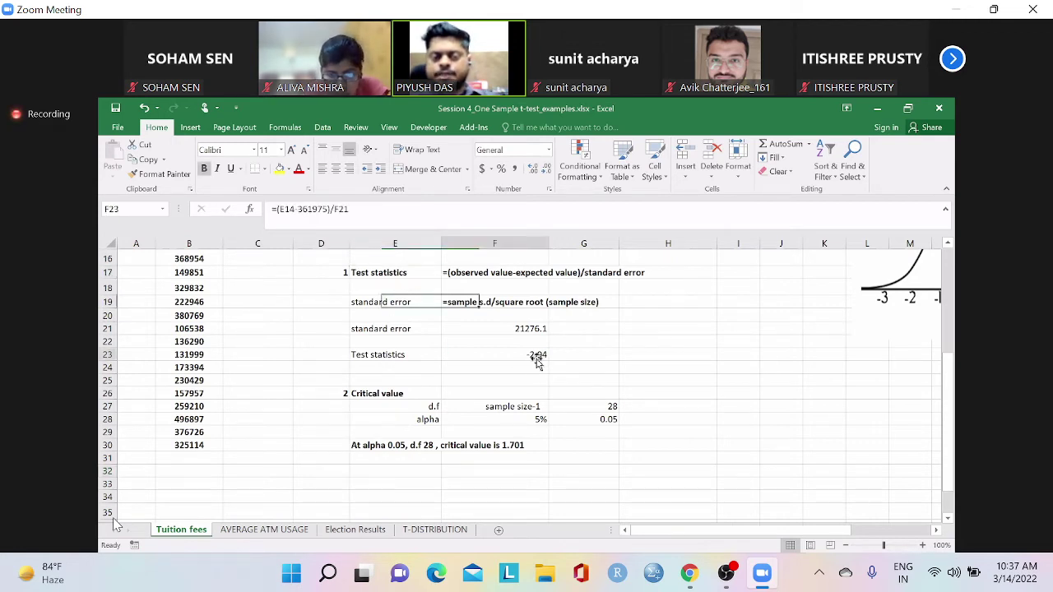
{"action": "left_click", "coordinate": [892, 295]}
{"action": "left_click_drag", "start_coordinate": [890, 293], "coordinate": [473, 519]}
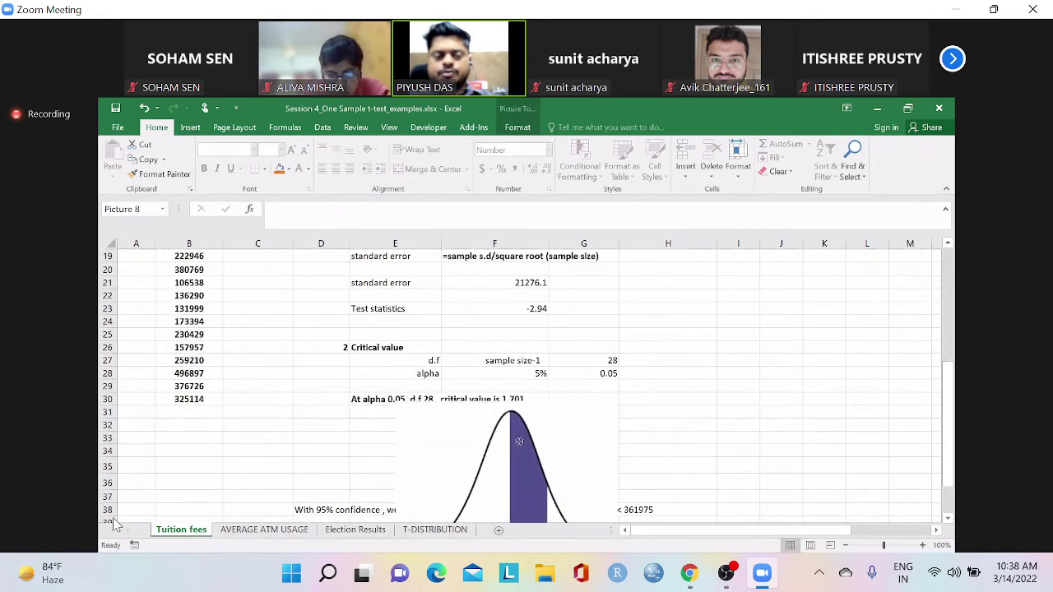
Delete the conclusion sentence in D38 and shift the bell-curve picture down slightly so it clears the note in E30
{"action": "left_click", "coordinate": [324, 506]}
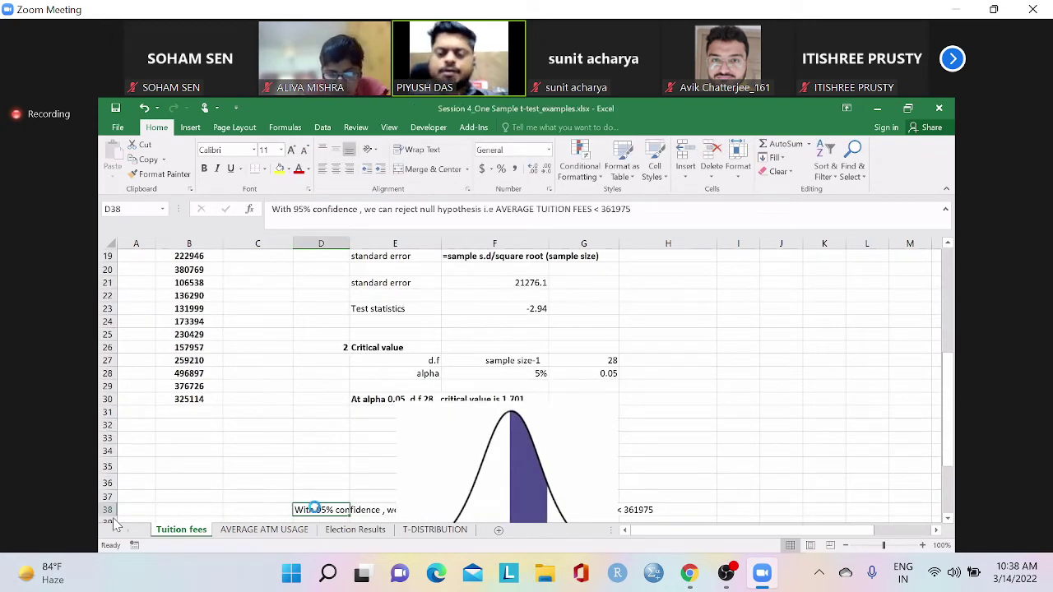
{"action": "key", "text": "Delete"}
{"action": "left_click", "coordinate": [465, 500]}
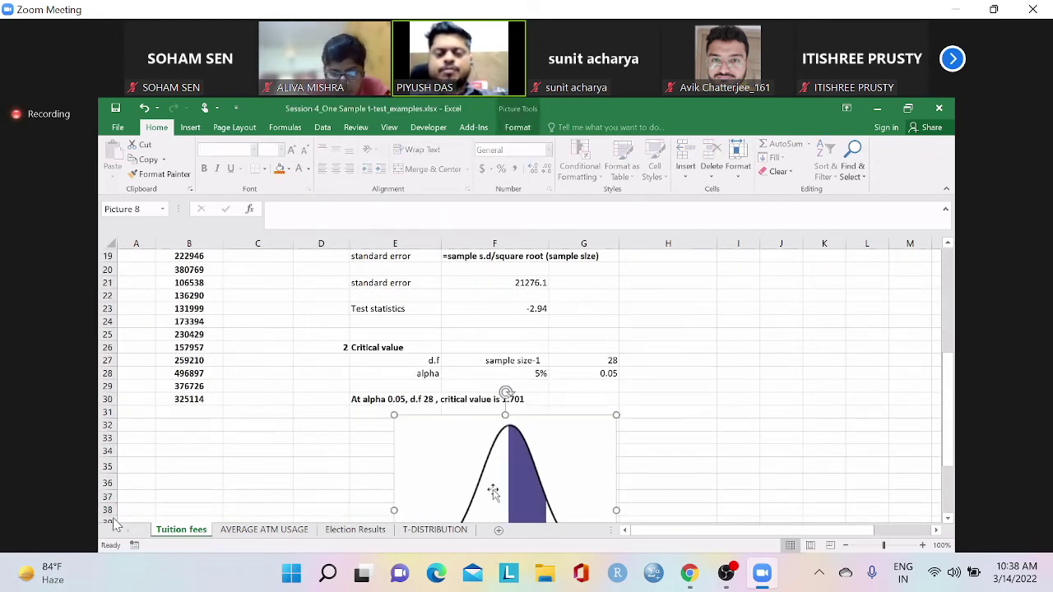
Shrink the bell-curve picture and reposition it directly beneath the critical-value note, within rows 32 to 43
{"action": "scroll", "coordinate": [650, 482], "scroll_direction": "down", "scroll_amount": 2}
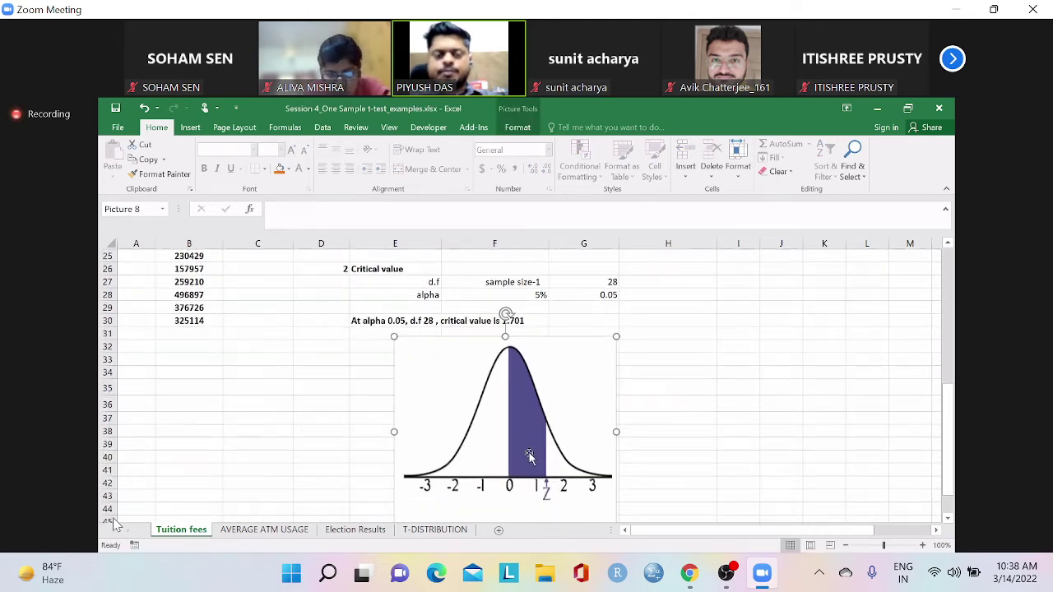
{"action": "scroll", "coordinate": [518, 457], "scroll_direction": "down", "scroll_amount": 2}
{"action": "left_click_drag", "start_coordinate": [617, 450], "coordinate": [580, 420]}
{"action": "scroll", "coordinate": [485, 419], "scroll_direction": "up", "scroll_amount": 2}
{"action": "left_click_drag", "start_coordinate": [496, 426], "coordinate": [513, 431]}
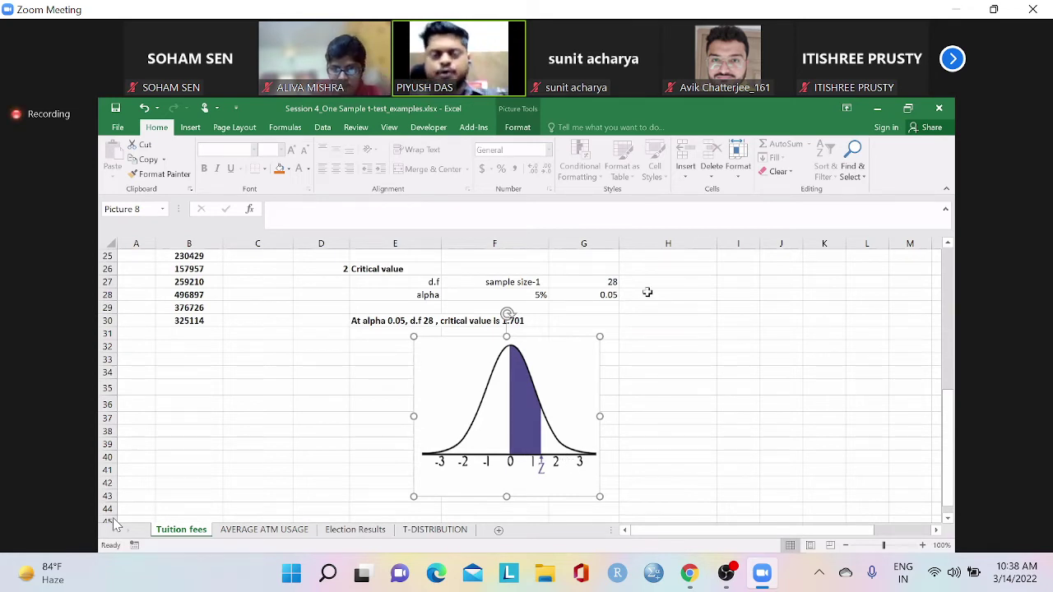
Draw a near-vertical line about 1.43" high between 1 and 2 on the curve's axis and copy it between -3 and -2
{"action": "left_click", "coordinate": [322, 126]}
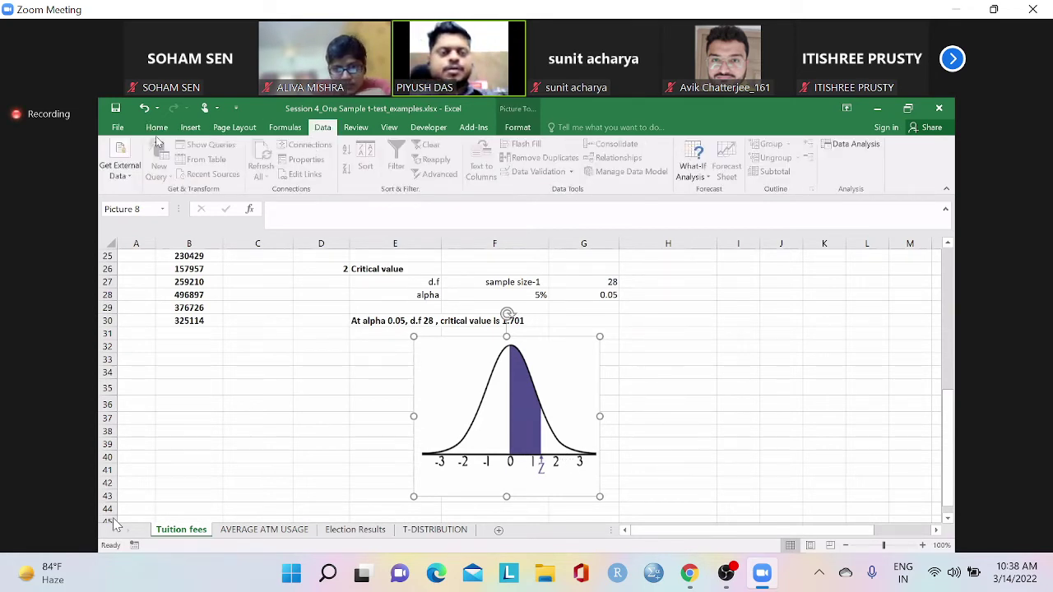
{"action": "left_click", "coordinate": [195, 131]}
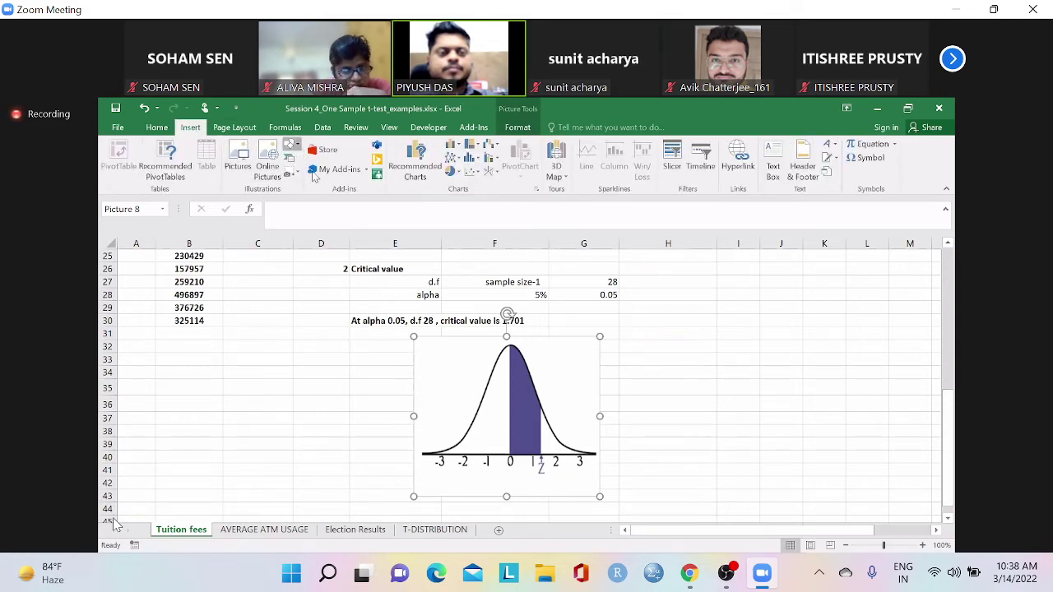
{"action": "left_click", "coordinate": [290, 145]}
{"action": "left_click", "coordinate": [292, 200]}
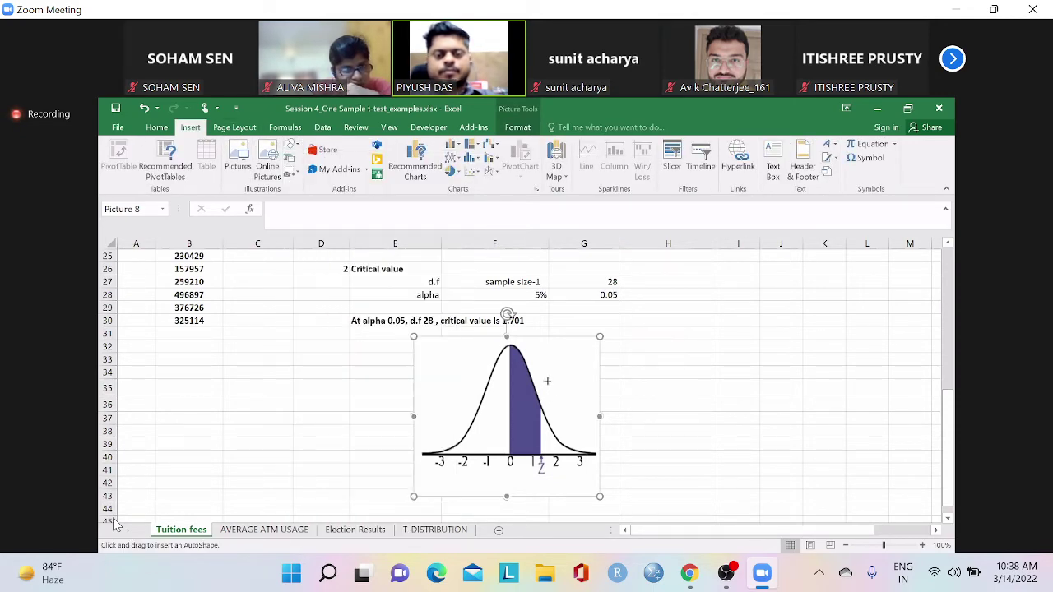
{"action": "left_click_drag", "start_coordinate": [544, 382], "coordinate": [546, 473]}
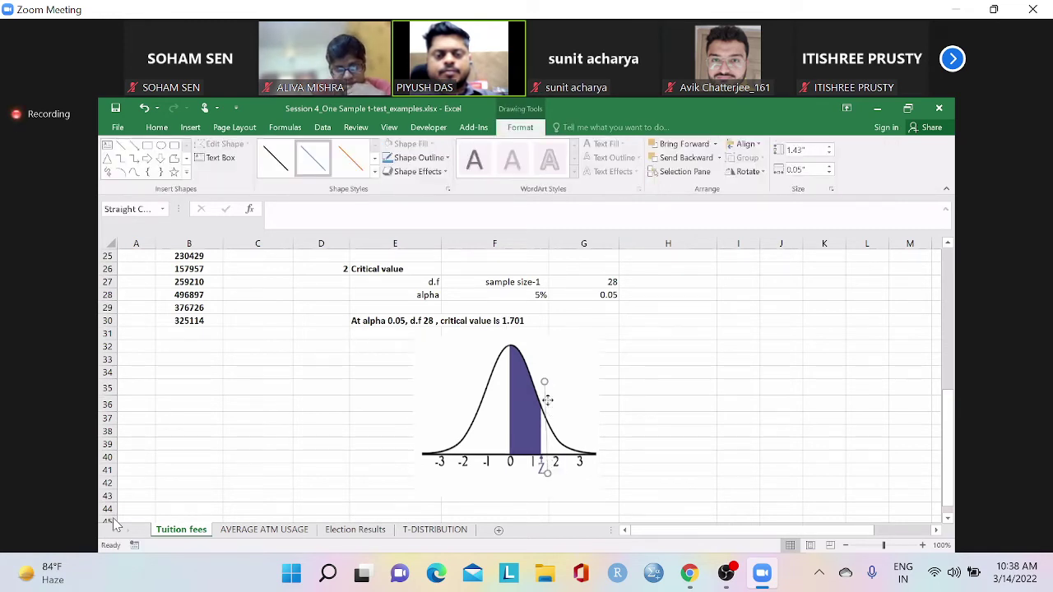
{"action": "left_click_drag", "start_coordinate": [547, 400], "coordinate": [550, 402]}
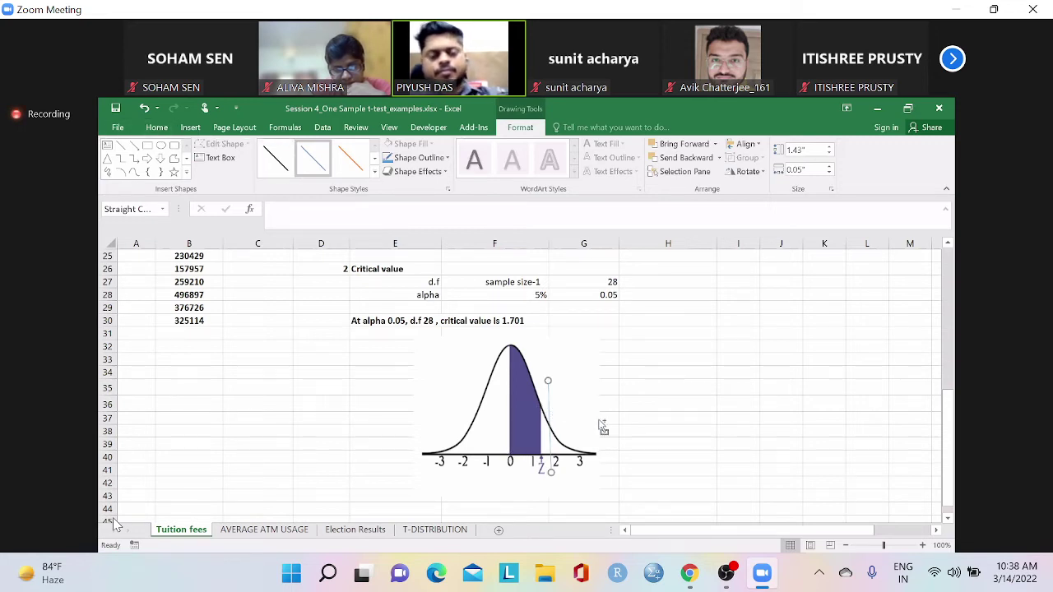
{"action": "left_click_drag", "start_coordinate": [548, 414], "coordinate": [446, 404]}
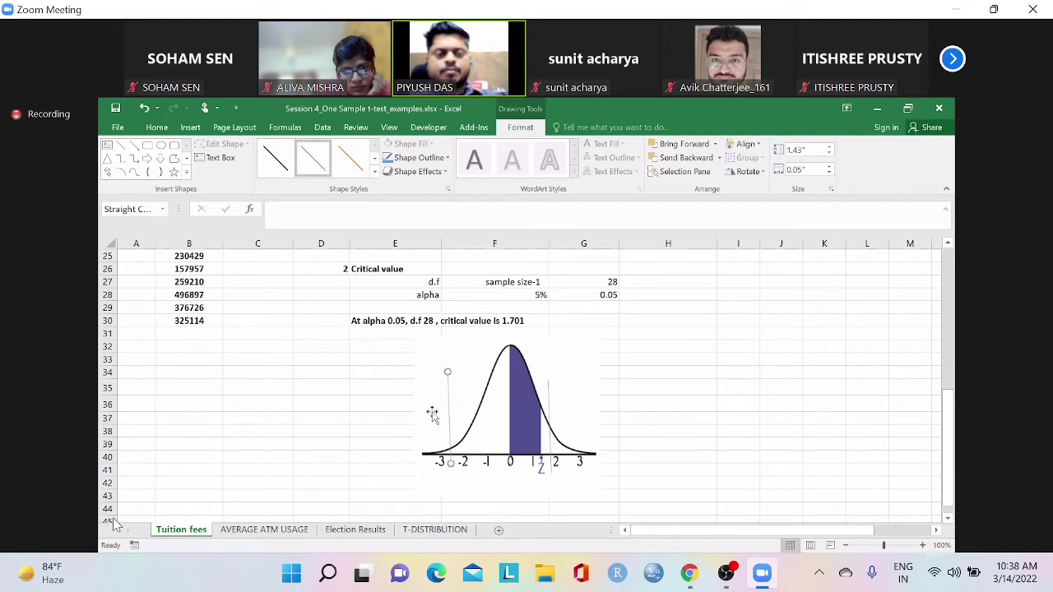
Draw an oval about 0.52" high and 0.95" wide above the positive-side line and copy it above the negative-side line
{"action": "left_click", "coordinate": [193, 129]}
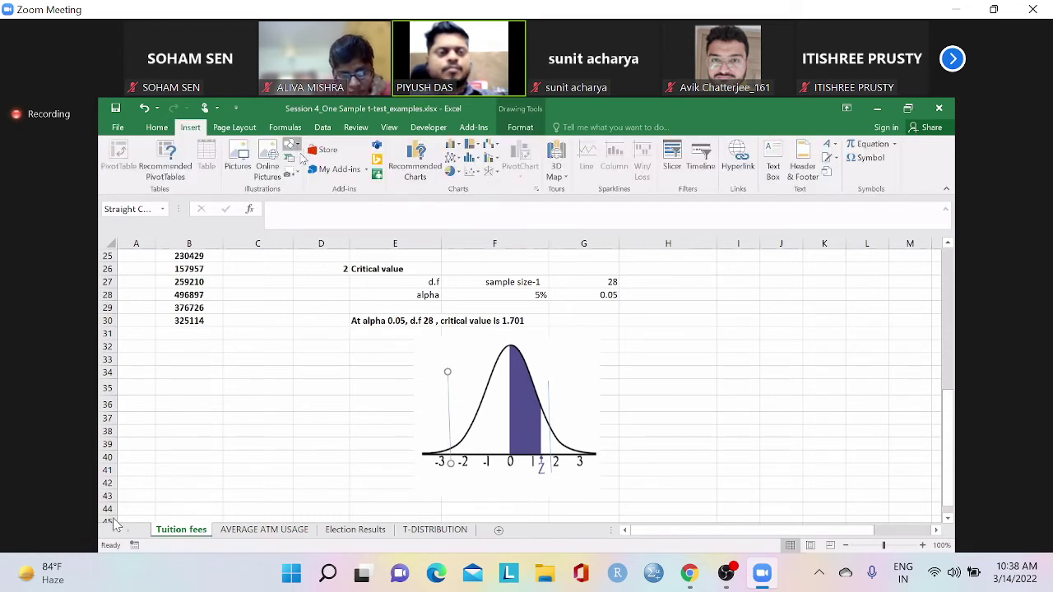
{"action": "left_click", "coordinate": [299, 152]}
{"action": "left_click", "coordinate": [343, 172]}
{"action": "mouse_move", "coordinate": [539, 359]}
{"action": "left_mouse_down"}
{"action": "mouse_move", "coordinate": [601, 394]}
{"action": "mouse_move", "coordinate": [454, 371]}
{"action": "left_mouse_up"}
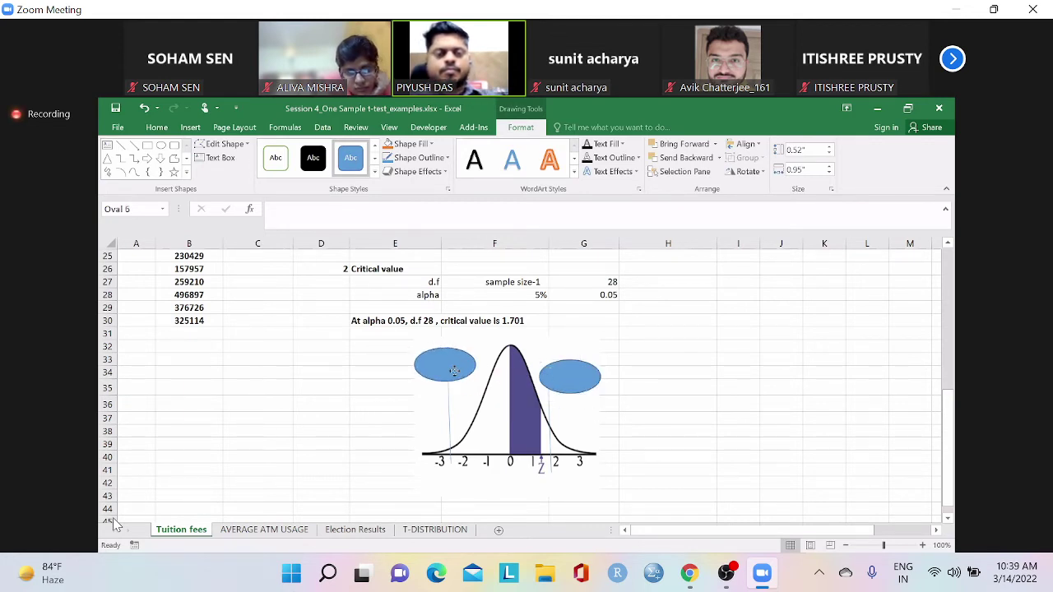
{"action": "left_click", "coordinate": [576, 382]}
{"action": "right_click", "coordinate": [576, 383]}
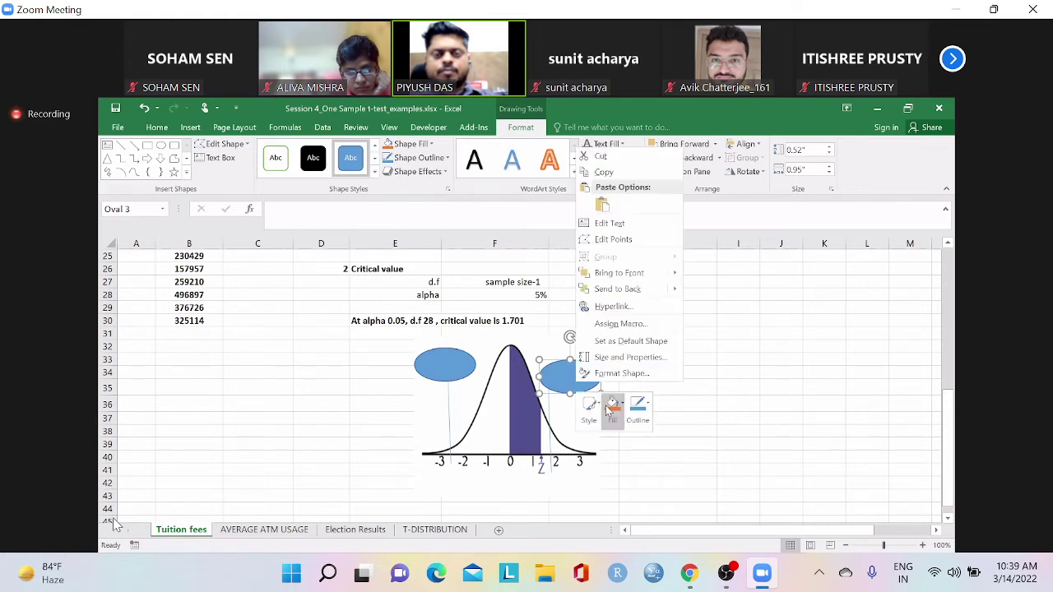
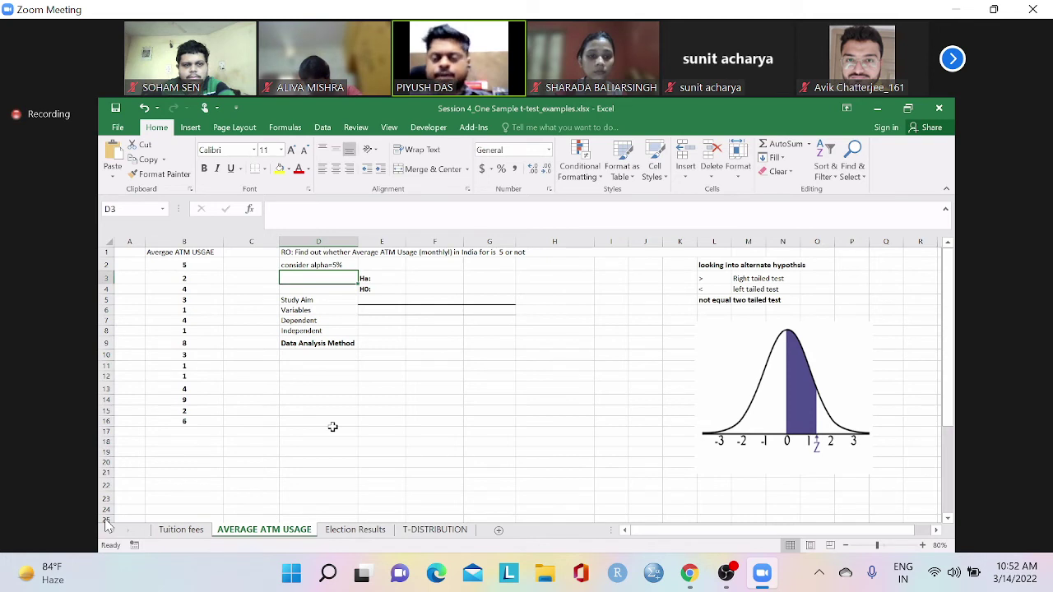
On the Election Results sheet, move the confidence-interval formula picture slightly up and to the left
{"action": "left_click", "coordinate": [357, 530]}
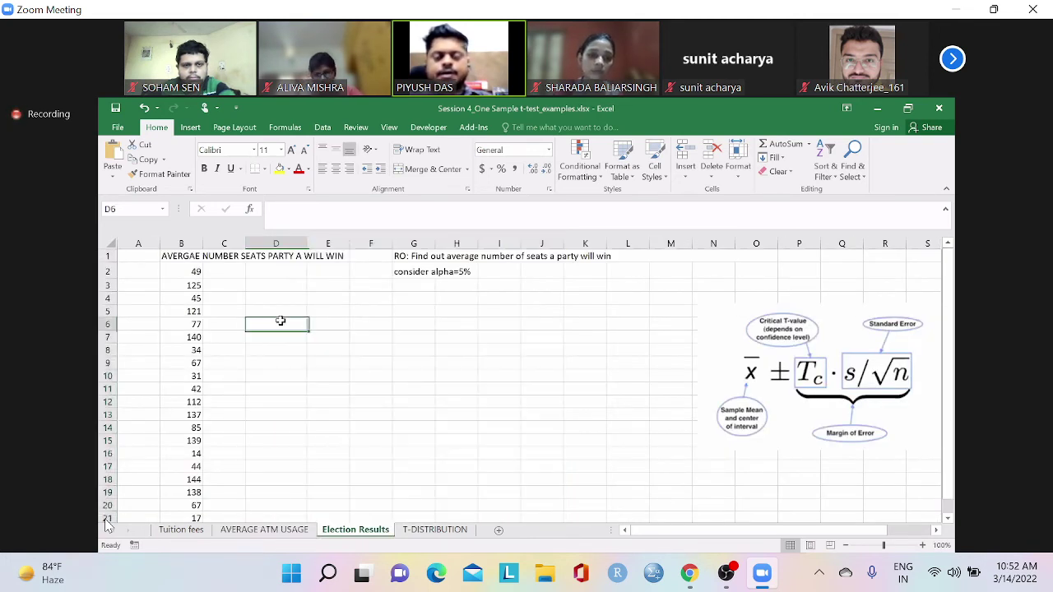
{"action": "left_click_drag", "start_coordinate": [839, 301], "coordinate": [815, 265]}
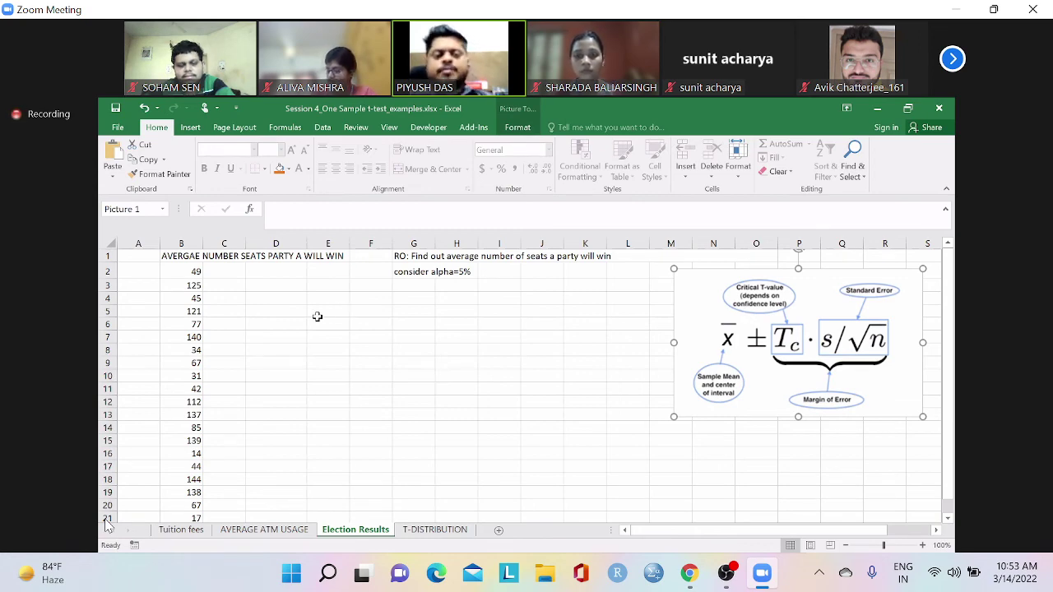
Review Party A's seat values by selecting the sample range B2:B21 to check its count and average
{"action": "left_click", "coordinate": [188, 272]}
{"action": "scroll", "coordinate": [198, 305], "scroll_direction": "down", "scroll_amount": 5}
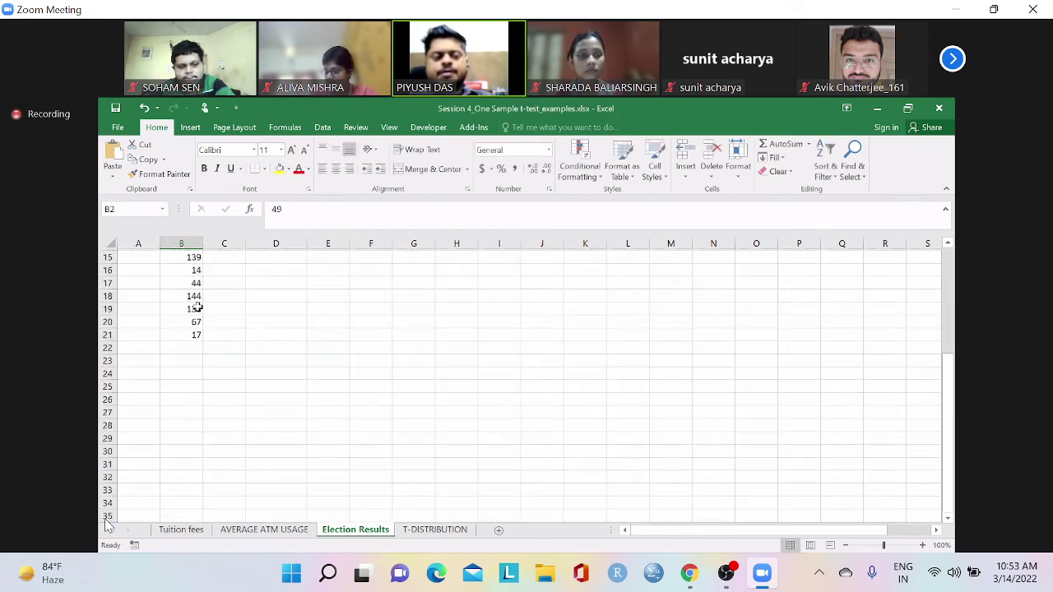
{"action": "scroll", "coordinate": [198, 305], "scroll_direction": "up", "scroll_amount": 5}
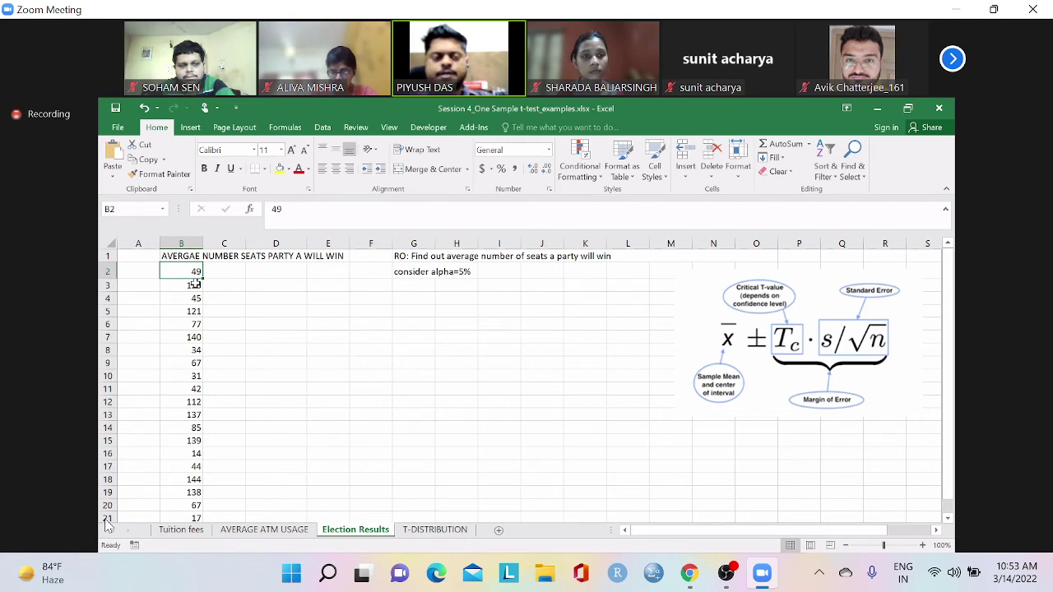
{"action": "left_click", "coordinate": [197, 284]}
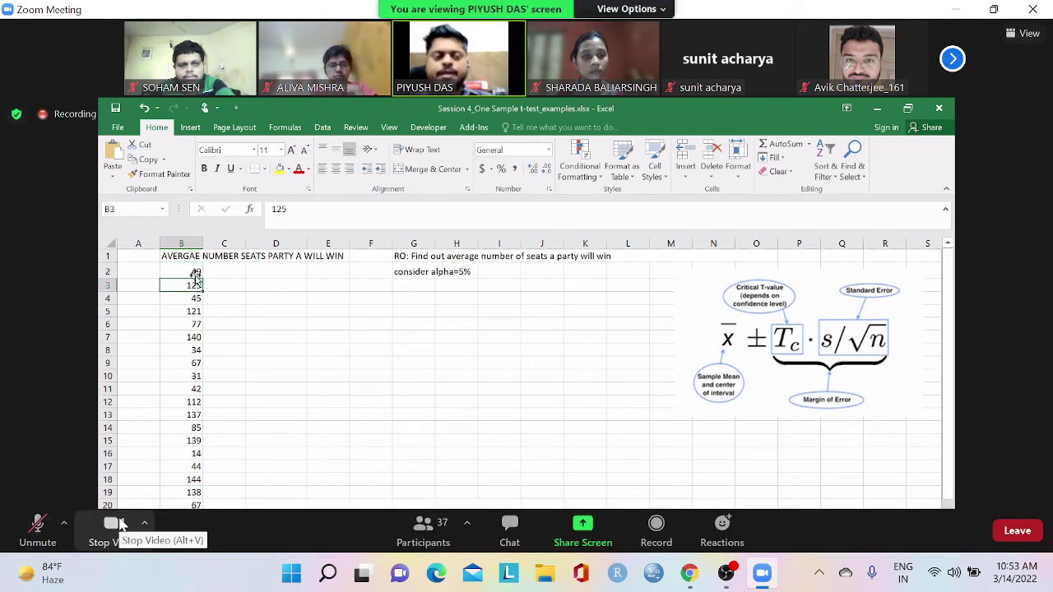
{"action": "left_click_drag", "start_coordinate": [197, 271], "coordinate": [197, 402]}
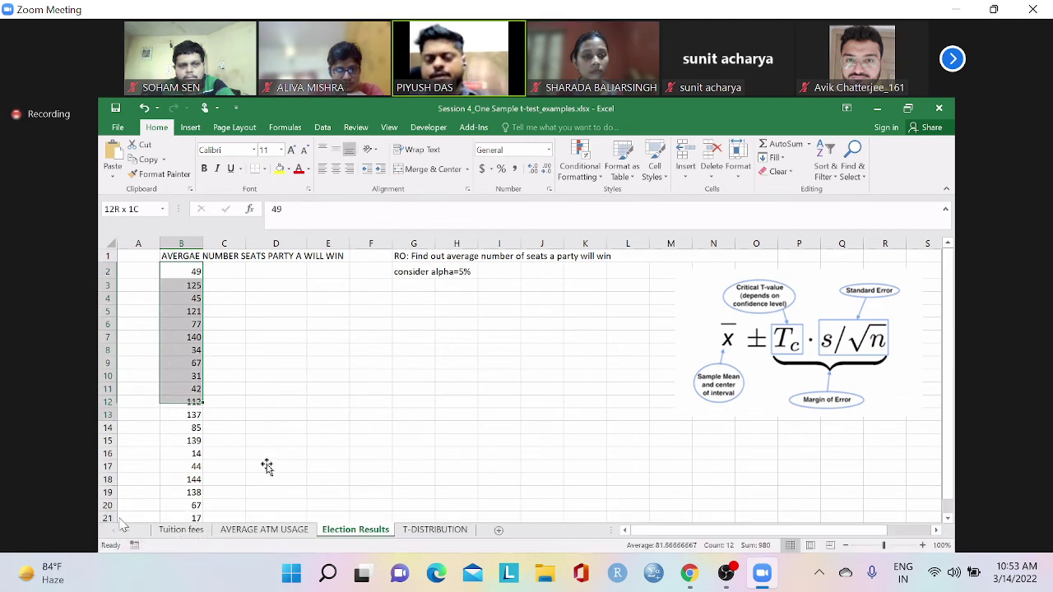
{"action": "key", "text": "ctrl+shift+Down"}
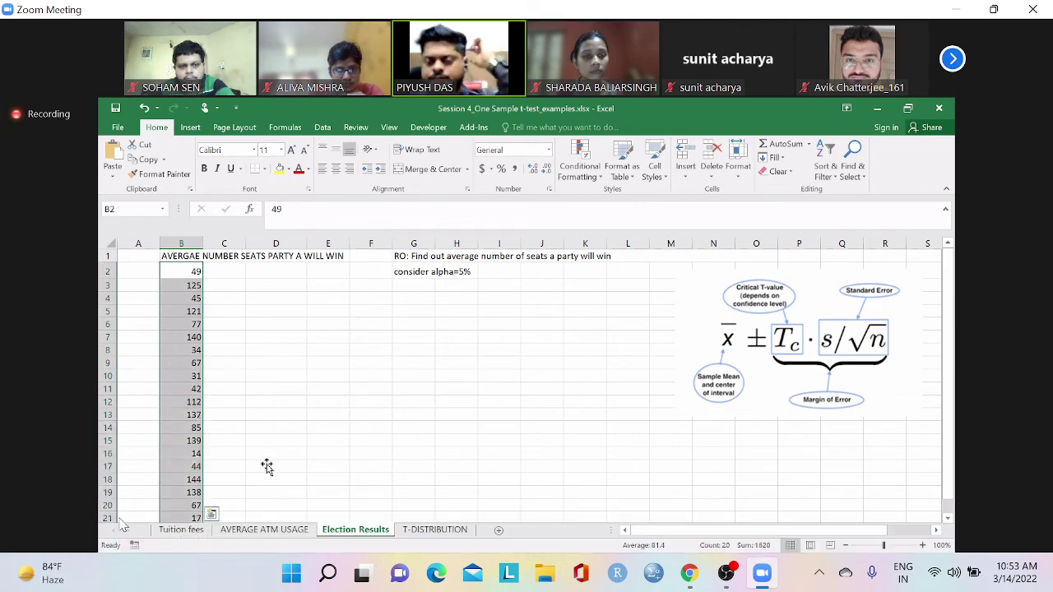
{"action": "left_click", "coordinate": [312, 326]}
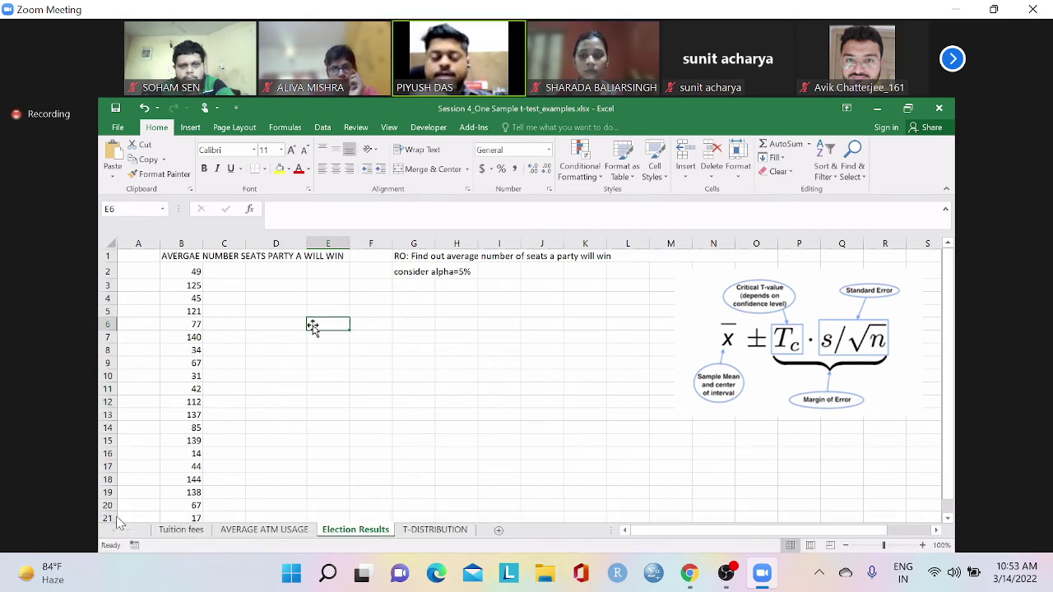
Page through the Zoom meeting's participant videos and back, and turn off the webcam video
{"action": "left_click", "coordinate": [959, 60]}
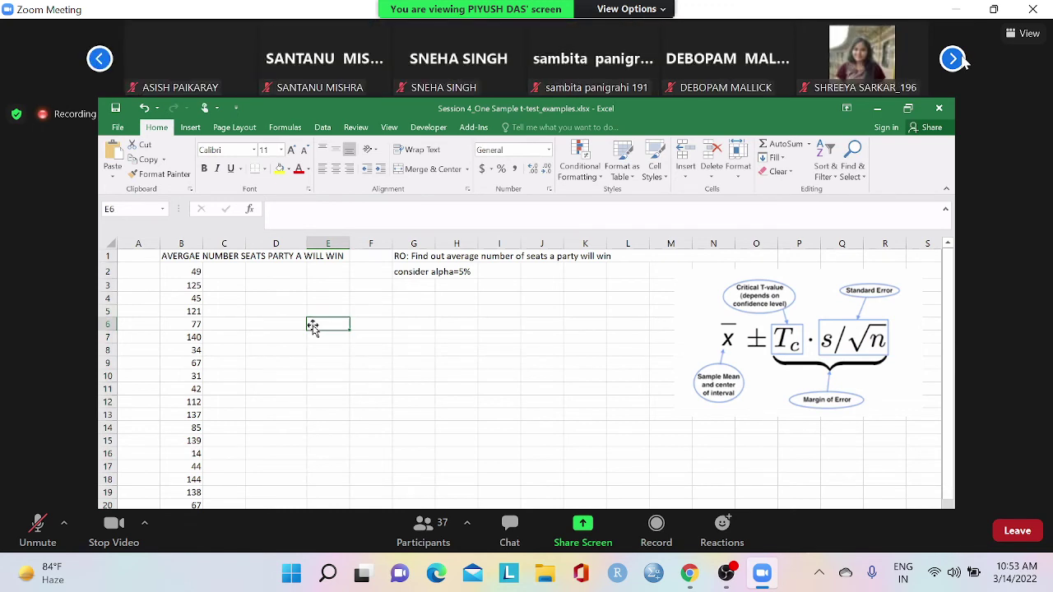
{"action": "left_click", "coordinate": [96, 63]}
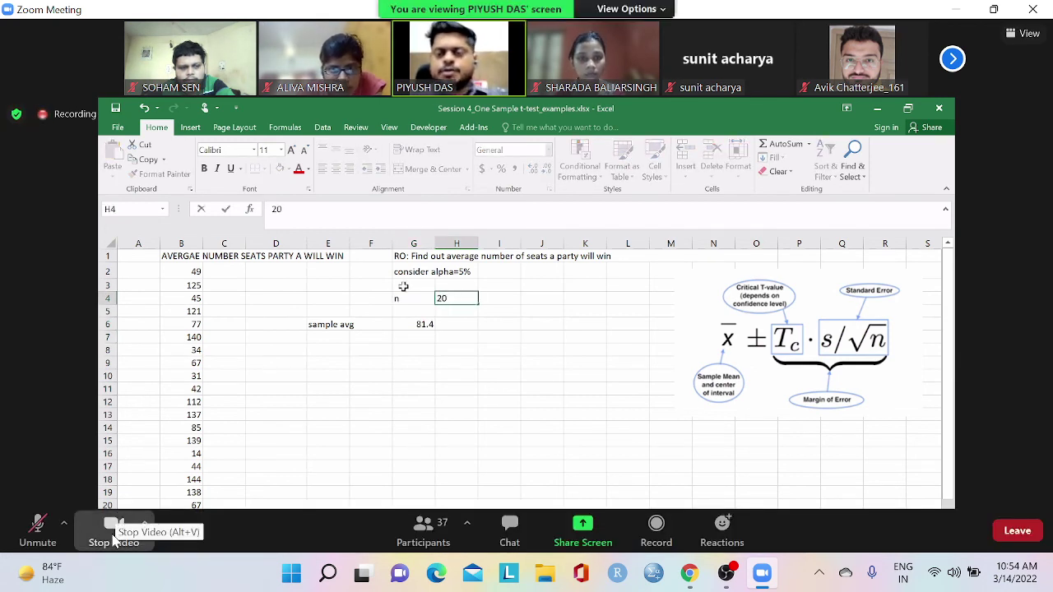
{"action": "left_click", "coordinate": [115, 544]}
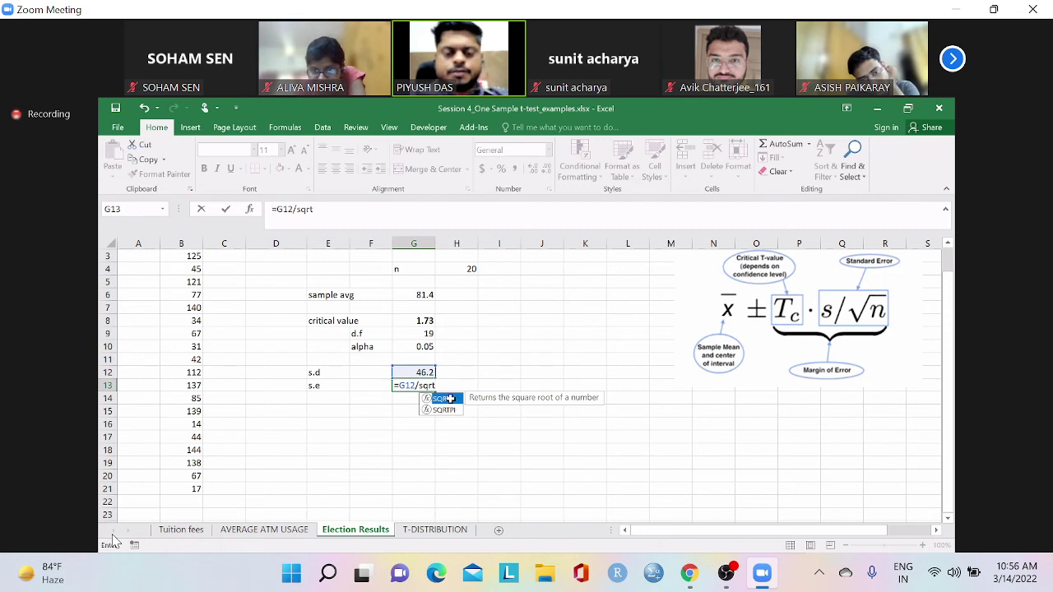
Complete the s.e formula in G13 as =G12/SQRT(20) and show the result with two decimal places
{"action": "key", "text": "Return"}
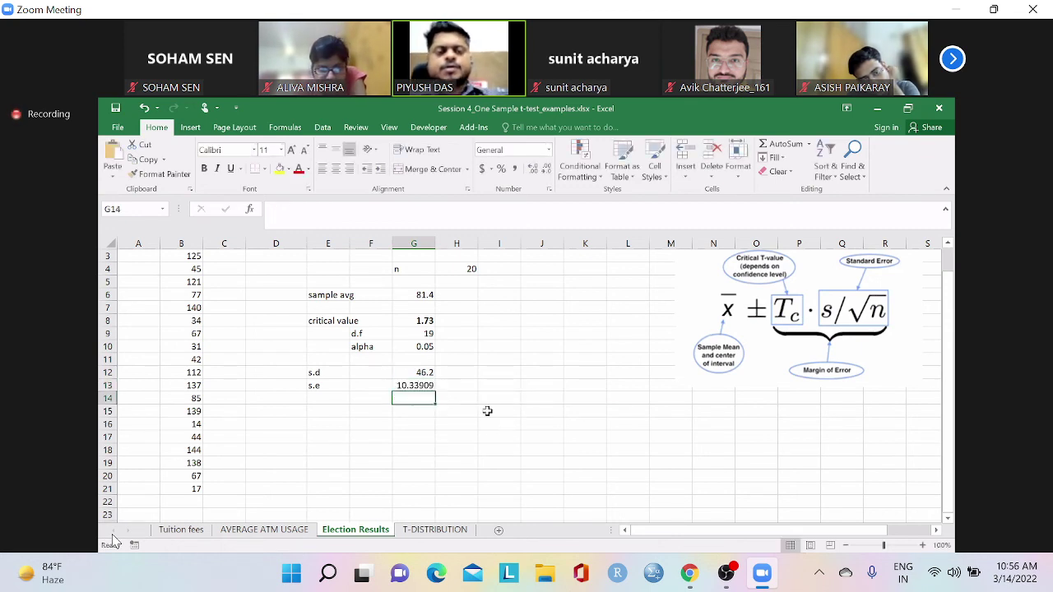
{"action": "left_click", "coordinate": [423, 385]}
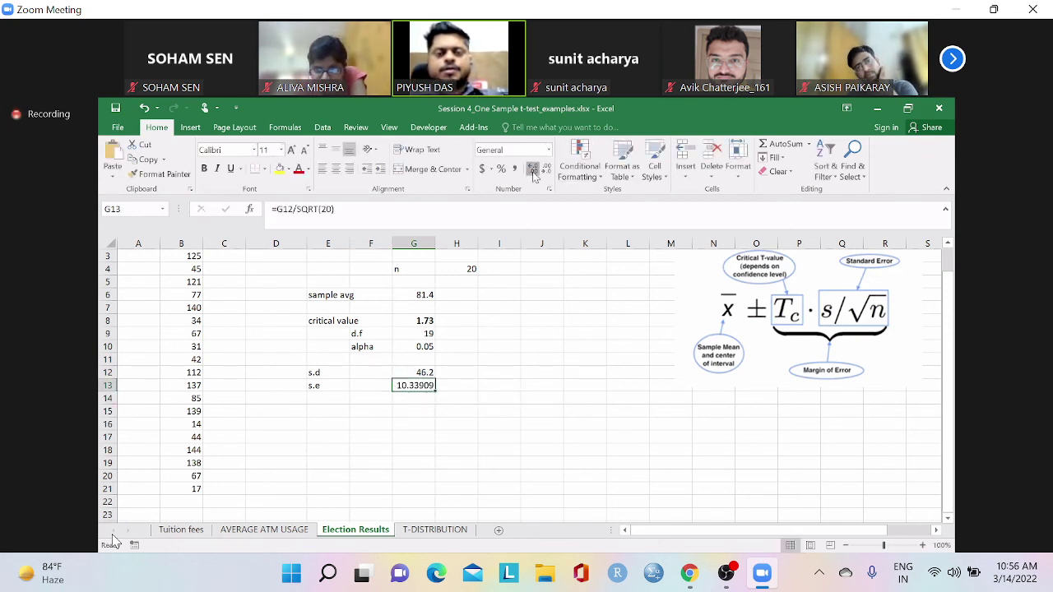
{"action": "left_click", "coordinate": [548, 169]}
{"action": "left_click", "coordinate": [547, 170]}
{"action": "left_click", "coordinate": [547, 170]}
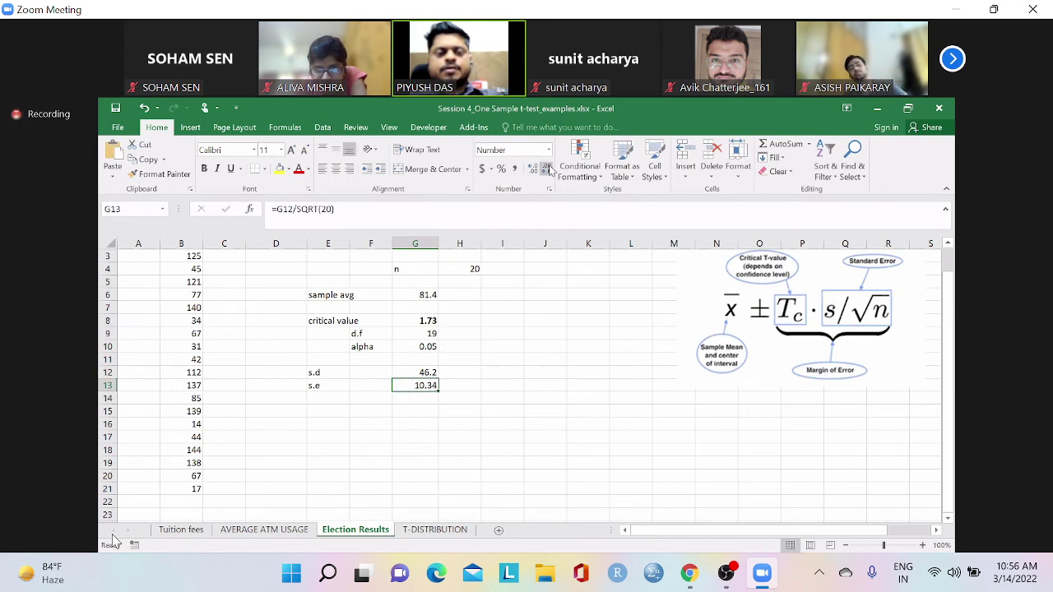
Label E16 "margin of error" and calculate it in G16 as critical value times standard error with =G8*G13
{"action": "left_click", "coordinate": [332, 426]}
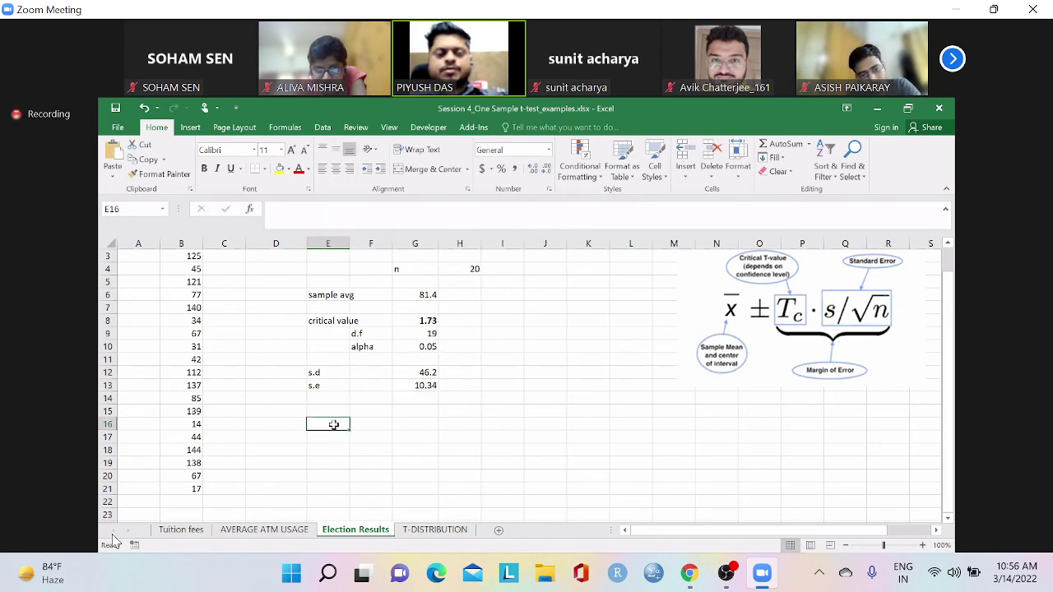
{"action": "type", "text": "mar"}
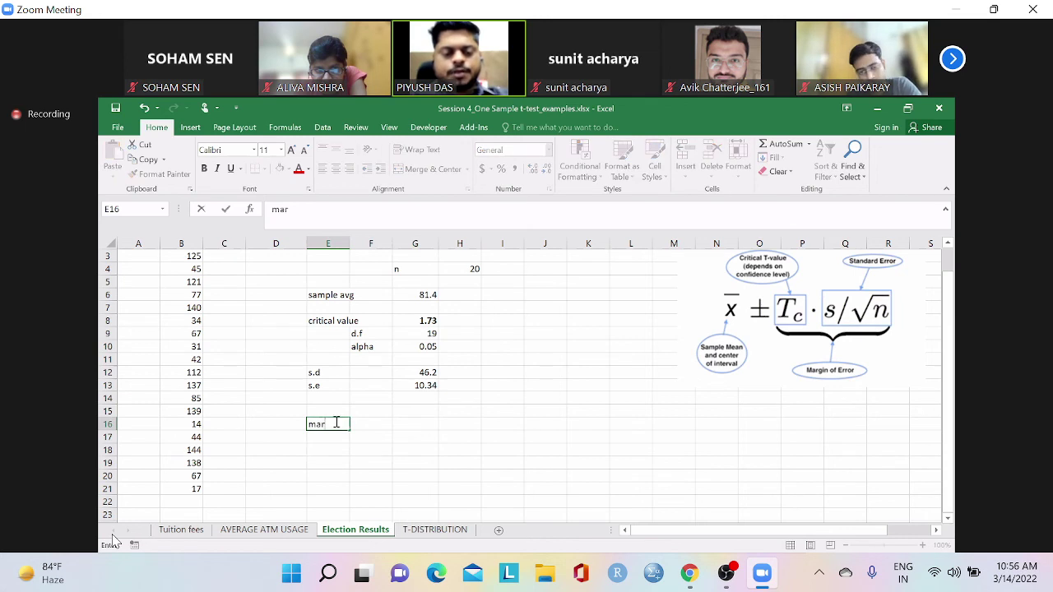
{"action": "type", "text": "gin of error"}
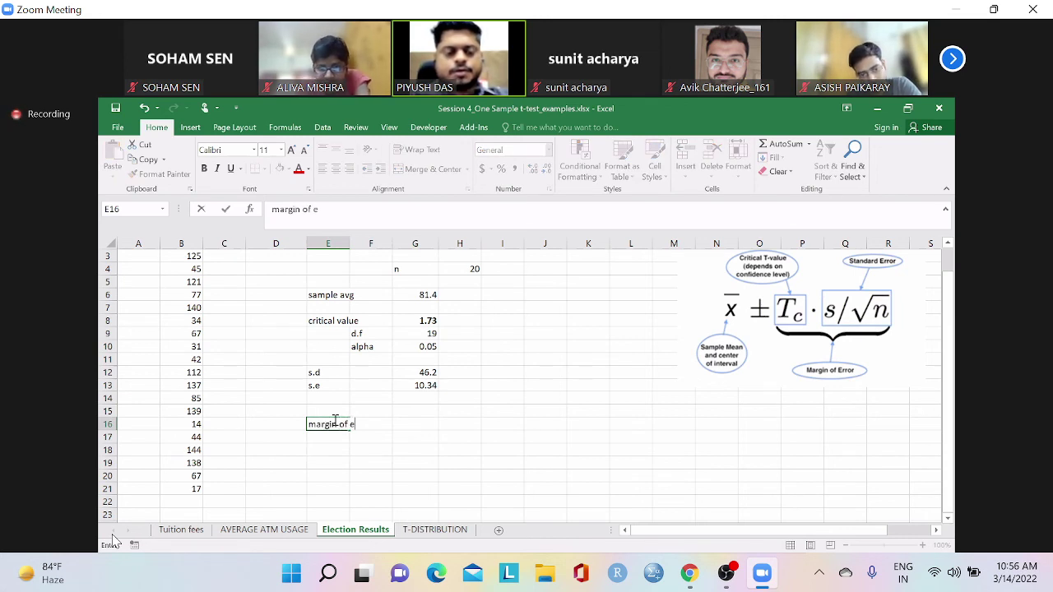
{"action": "left_click", "coordinate": [398, 431]}
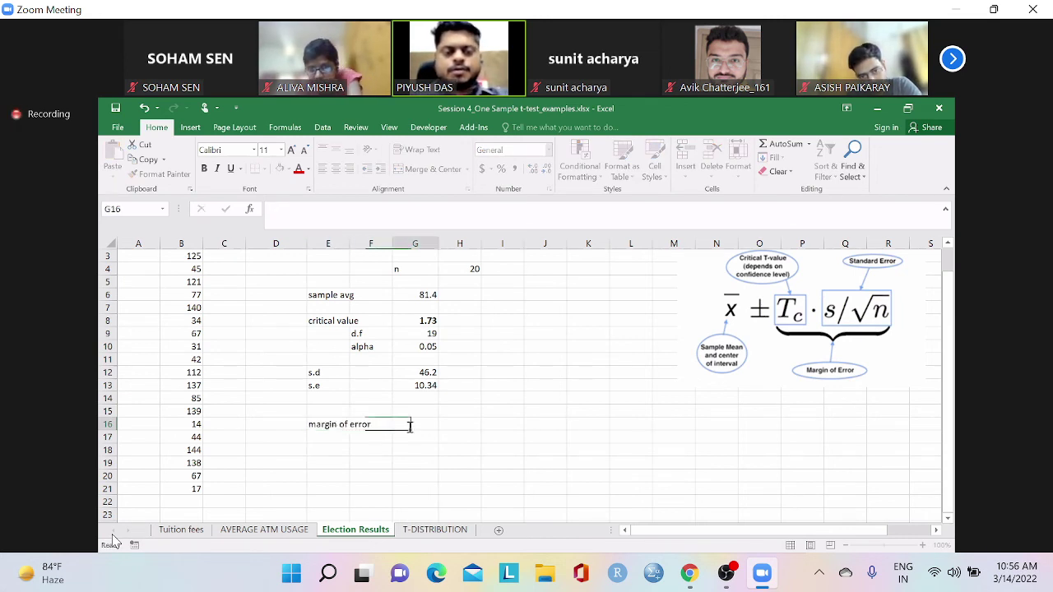
{"action": "type", "text": "="}
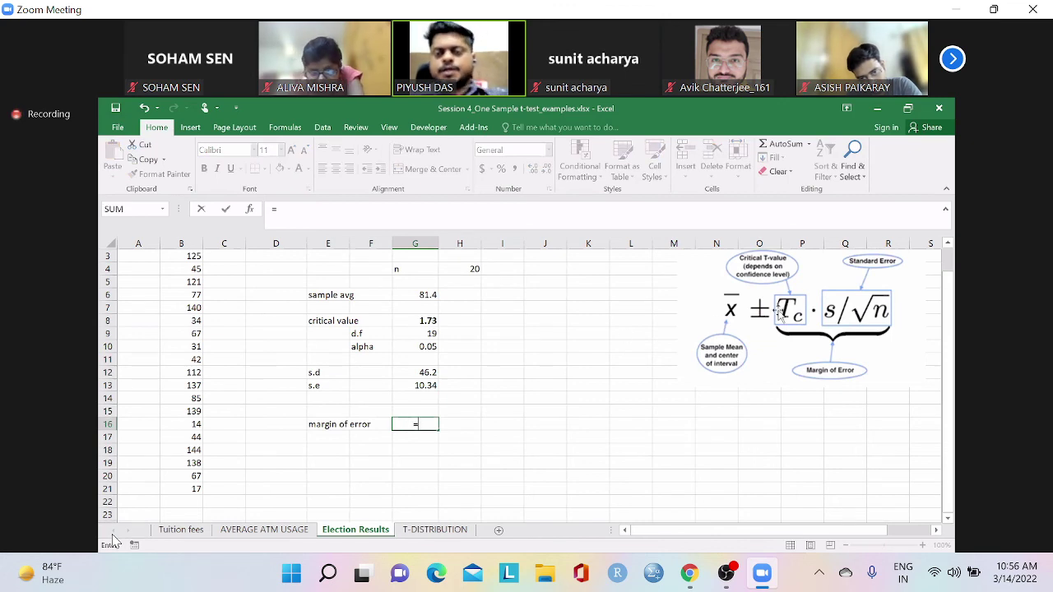
{"action": "left_click", "coordinate": [429, 321]}
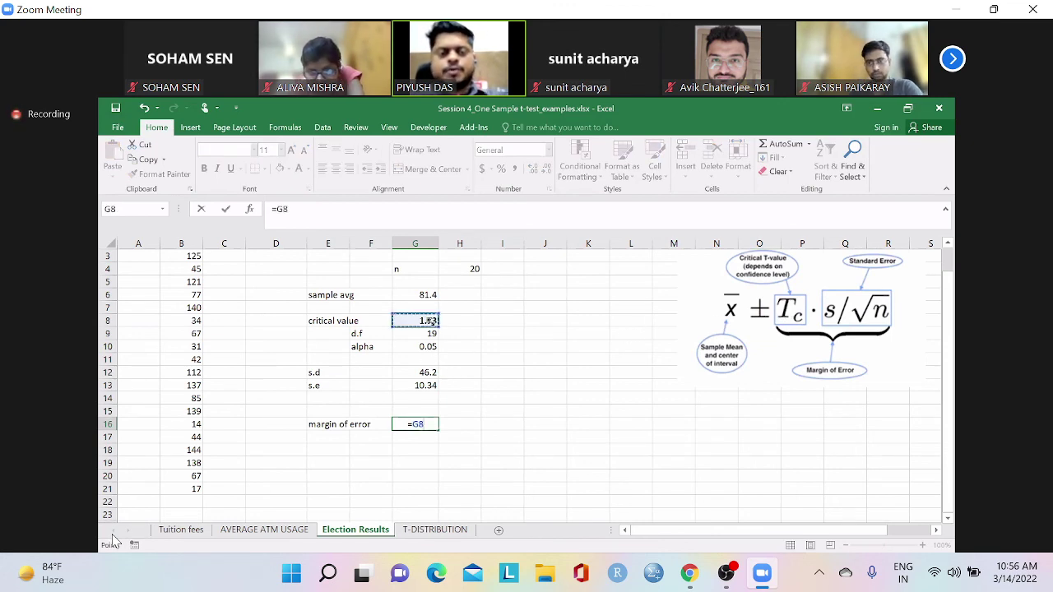
{"action": "type", "text": "*"}
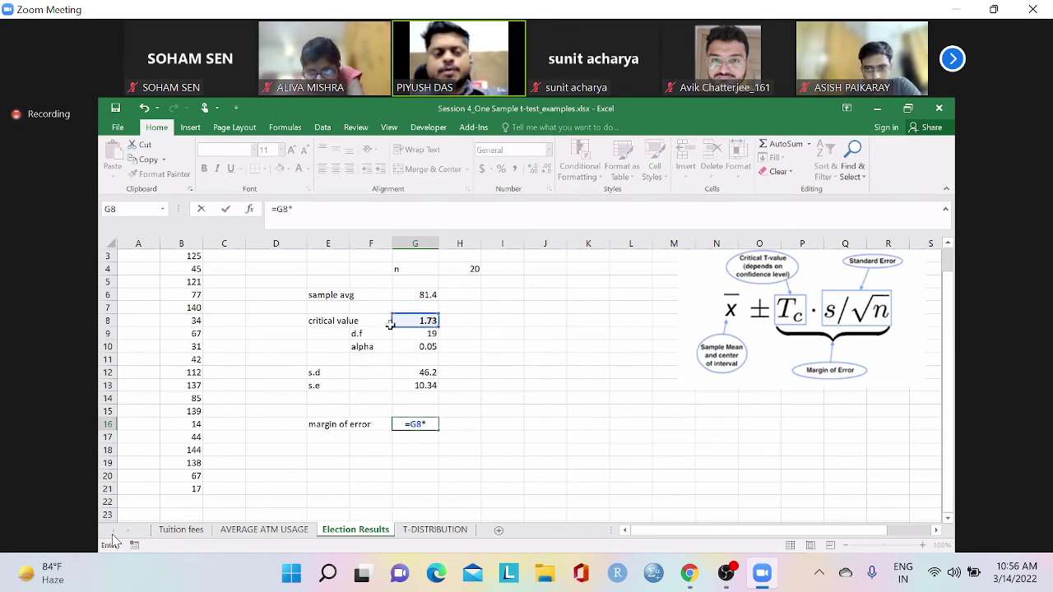
{"action": "left_click", "coordinate": [399, 385]}
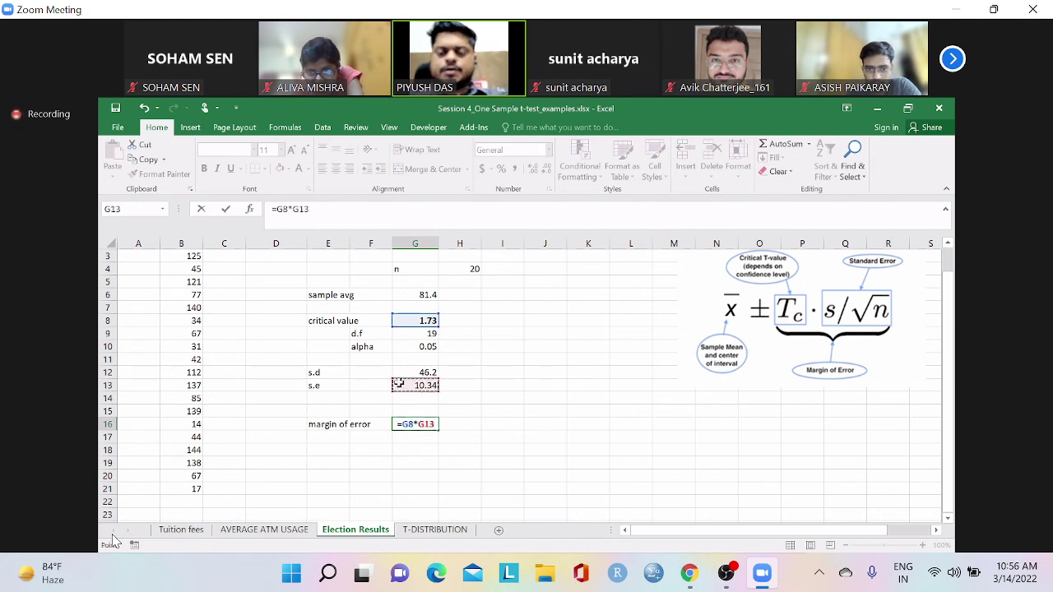
{"action": "key", "text": "Return"}
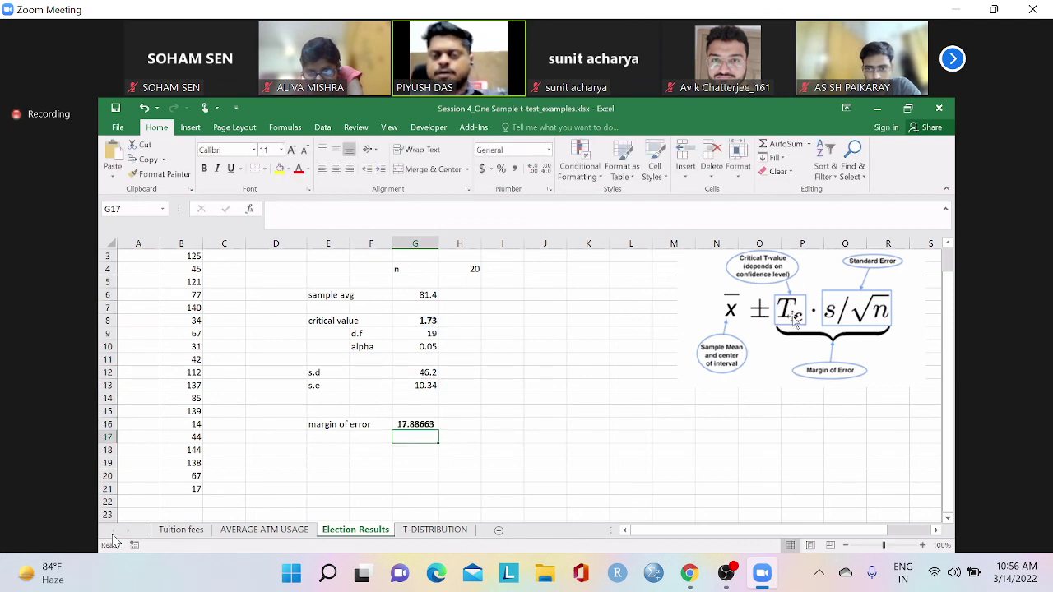
Reduce the margin of error in G16 to one decimal place
{"action": "left_click", "coordinate": [416, 426]}
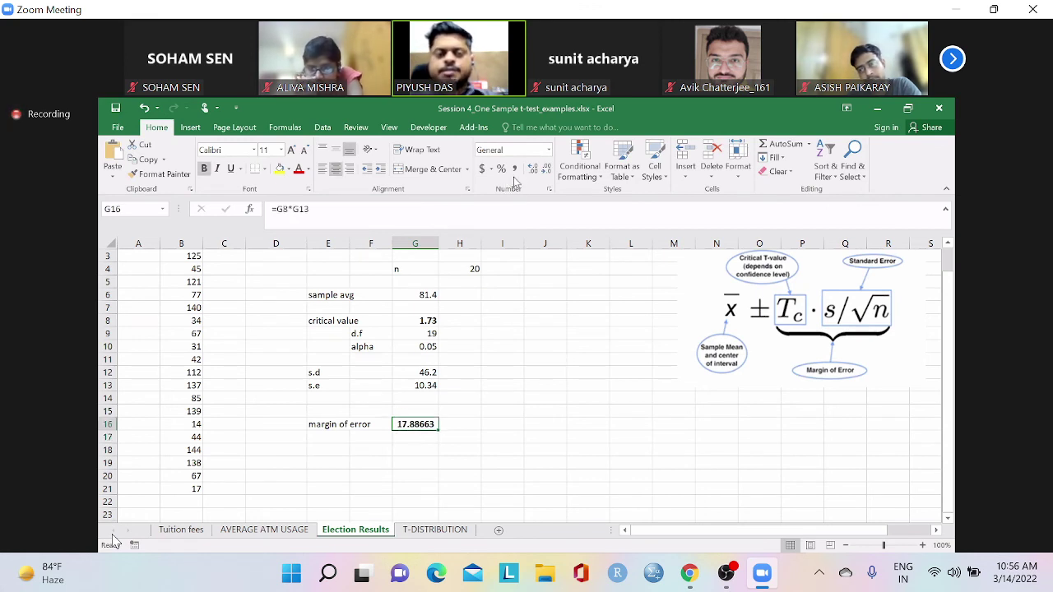
{"action": "left_click", "coordinate": [546, 169]}
{"action": "left_click", "coordinate": [545, 169]}
{"action": "left_click", "coordinate": [545, 169]}
{"action": "left_click", "coordinate": [545, 168]}
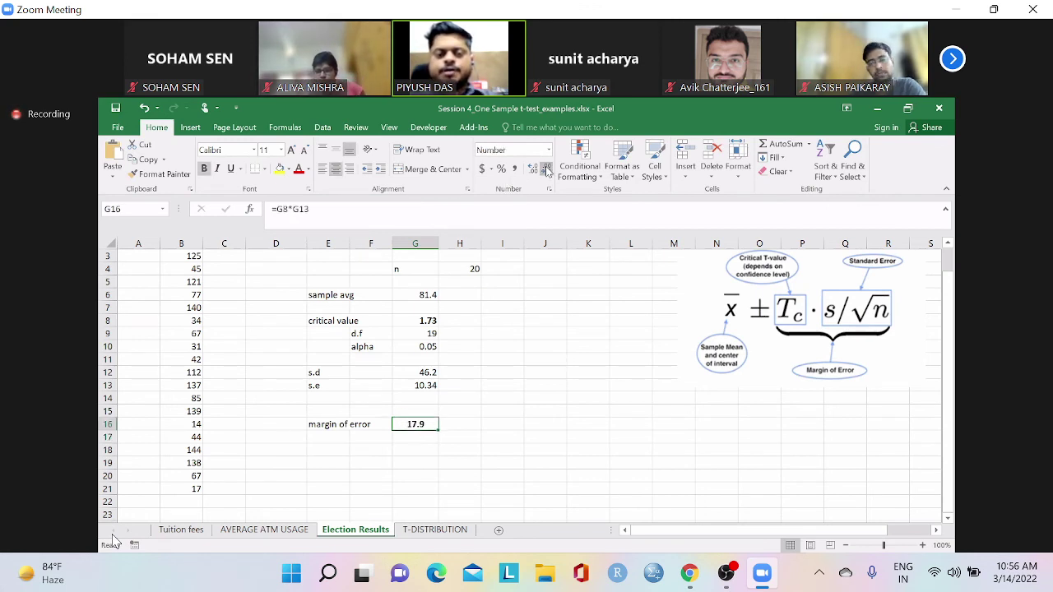
Label G18 "U.L" and calculate the upper limit in H18 as sample average plus margin of error, =G6+G16
{"action": "left_click", "coordinate": [411, 453]}
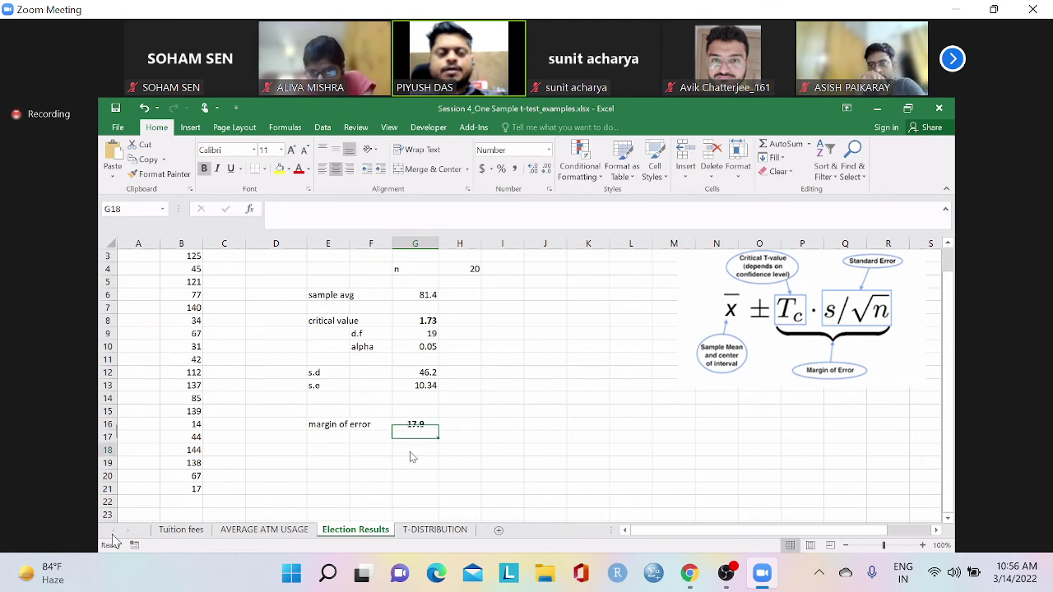
{"action": "type", "text": "U"}
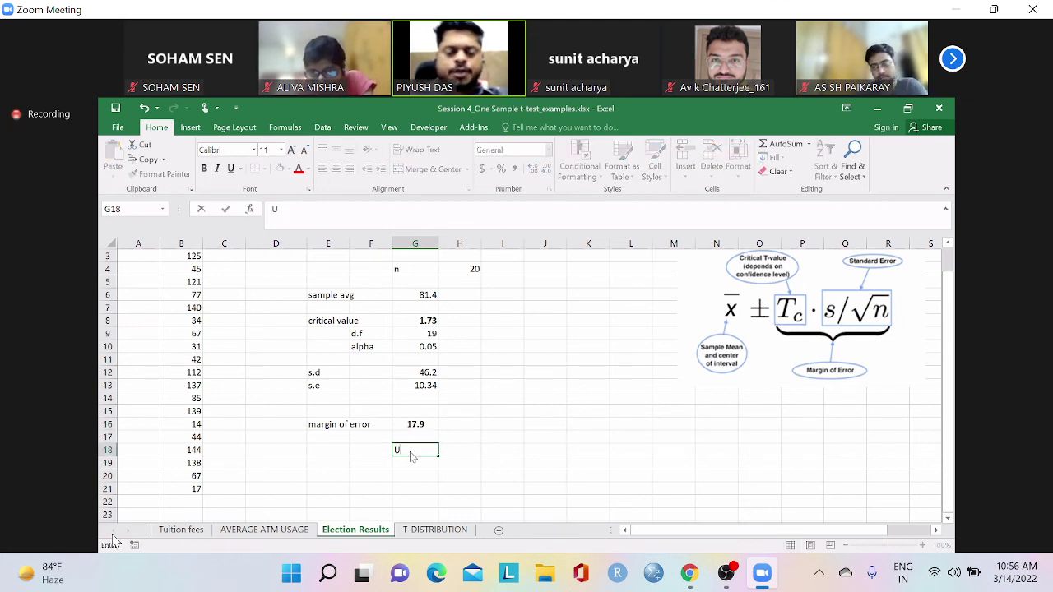
{"action": "type", "text": ".L"}
{"action": "key", "text": "Tab"}
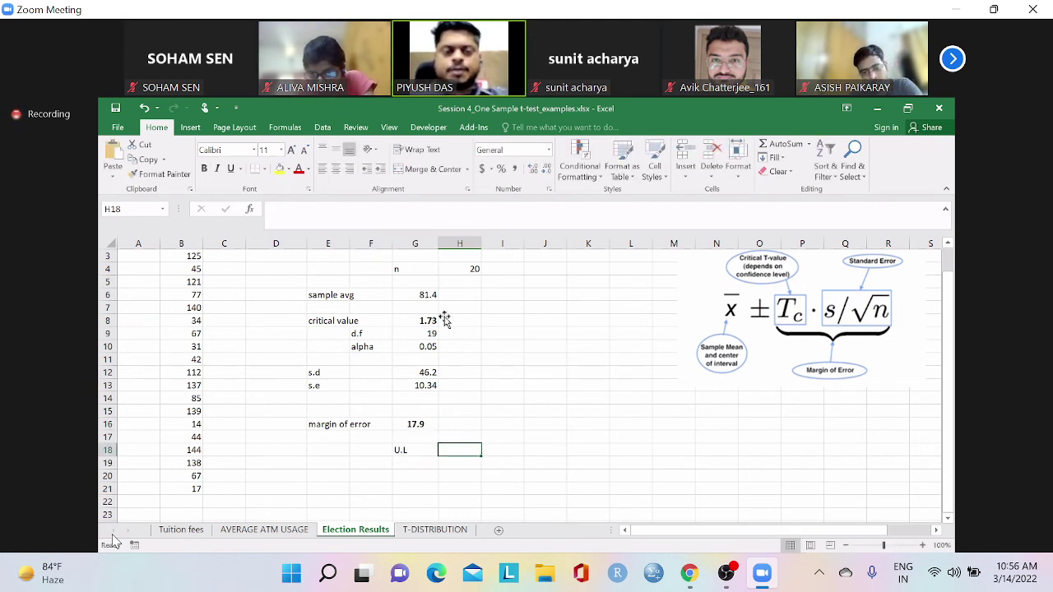
{"action": "type", "text": "="}
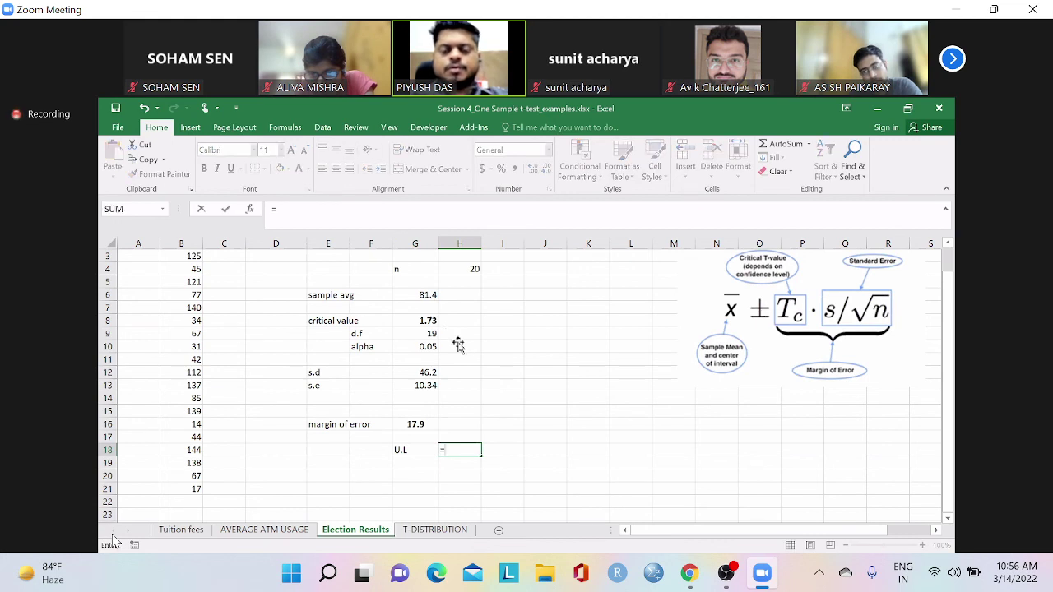
{"action": "left_click", "coordinate": [436, 294]}
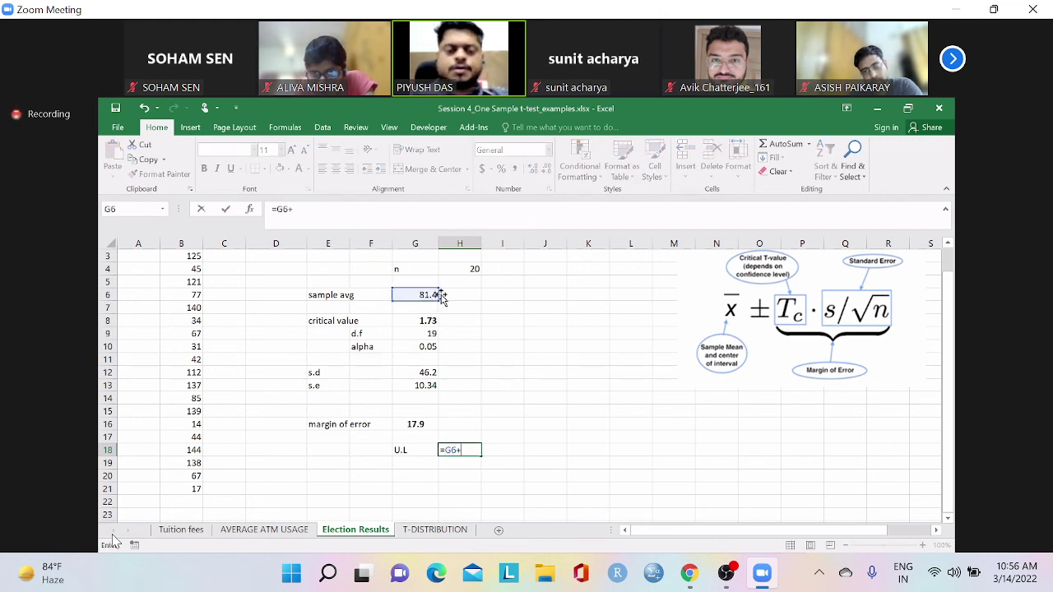
{"action": "type", "text": "+"}
{"action": "left_click", "coordinate": [415, 424]}
{"action": "key", "text": "Return"}
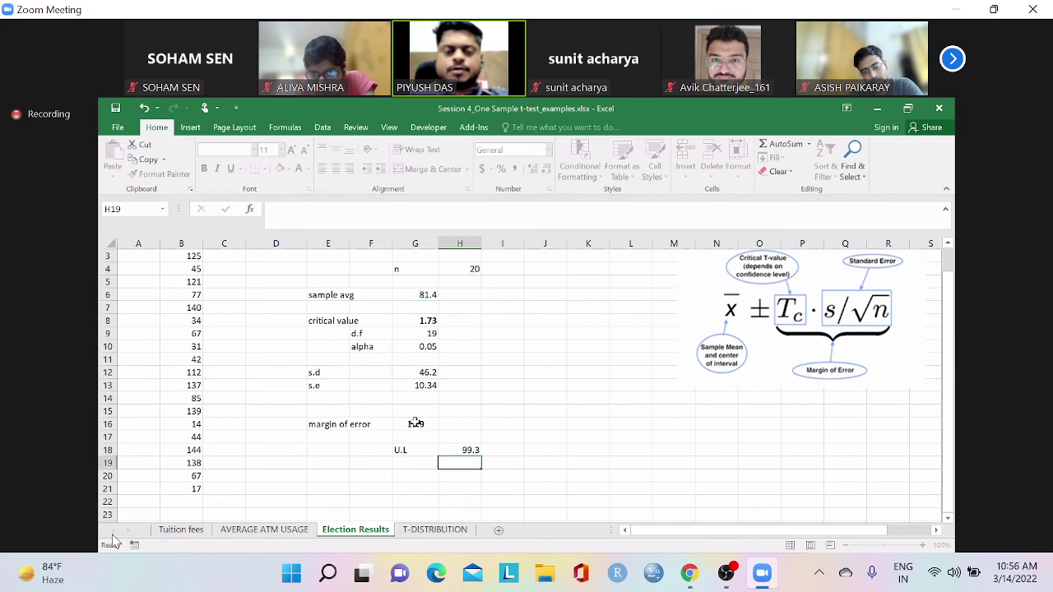
Label G19 "L.L" and calculate the lower limit in H19 as sample average minus margin of error, =G6-G16
{"action": "left_click", "coordinate": [420, 466]}
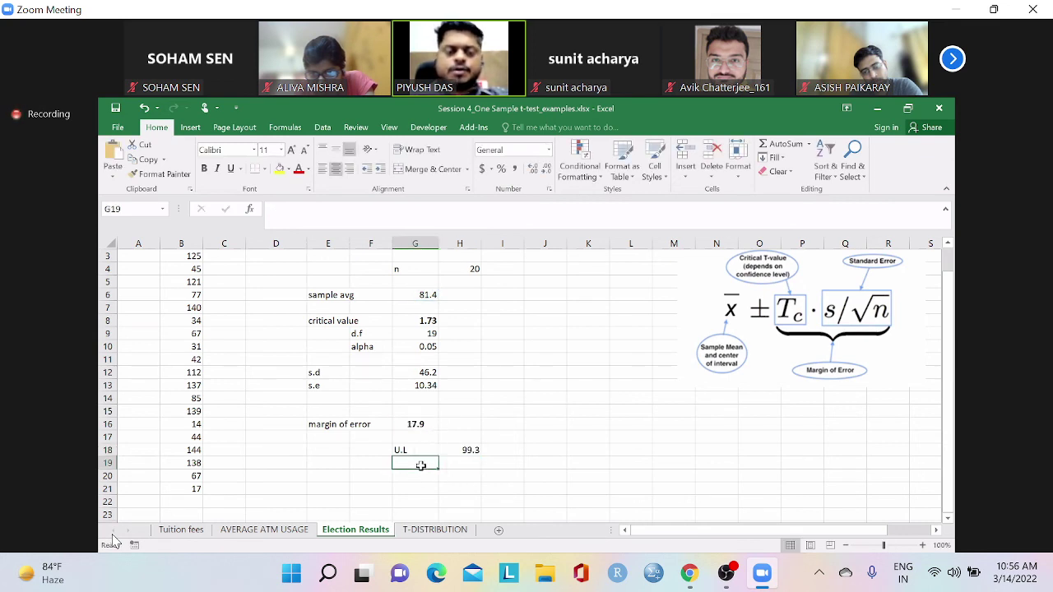
{"action": "type", "text": "L"}
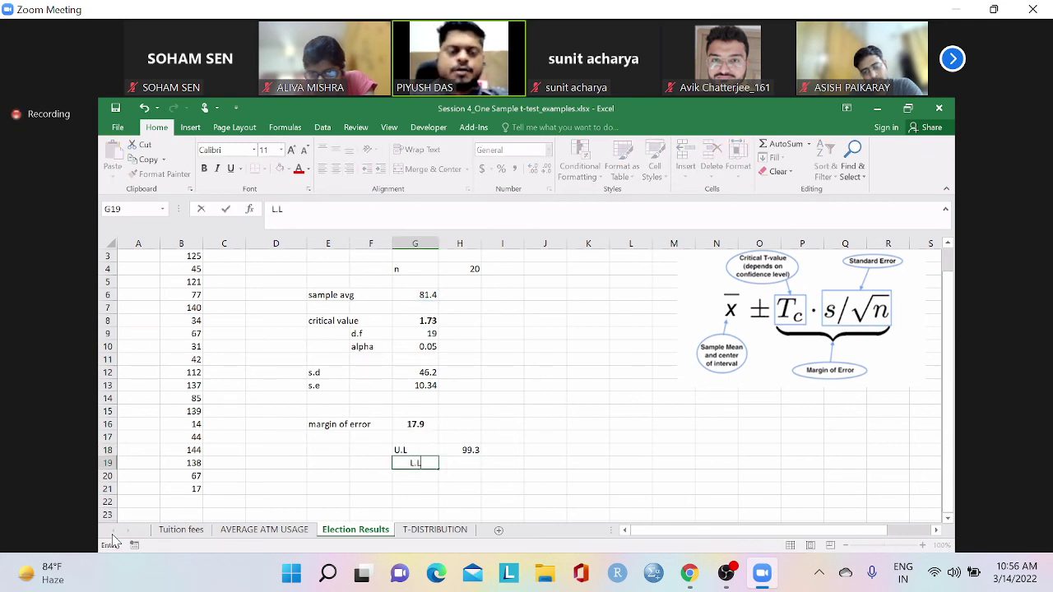
{"action": "type", "text": ".L"}
{"action": "left_click", "coordinate": [462, 465]}
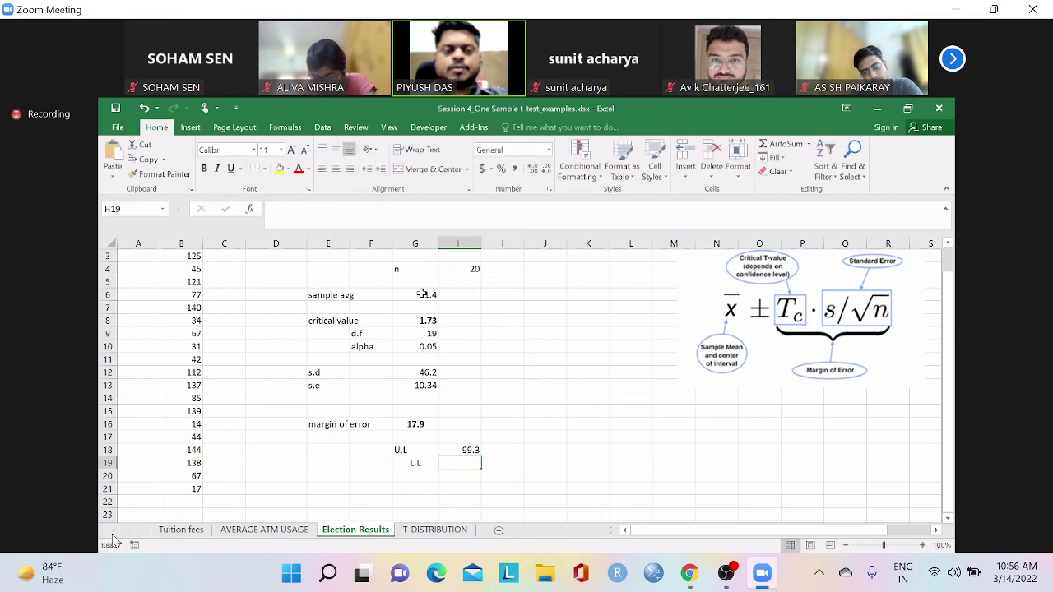
{"action": "left_click", "coordinate": [415, 293]}
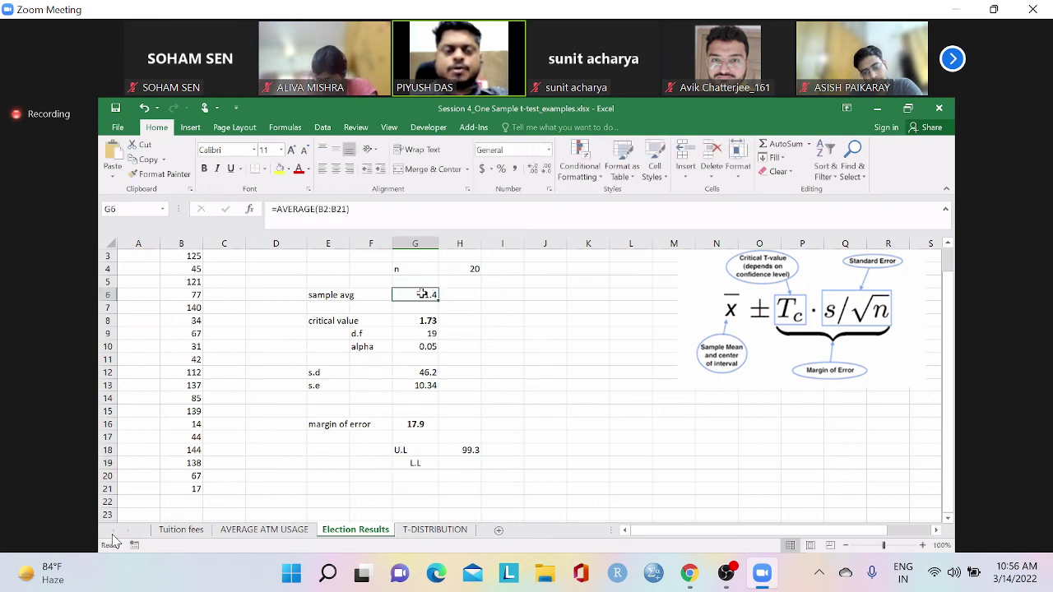
{"action": "left_click", "coordinate": [474, 464]}
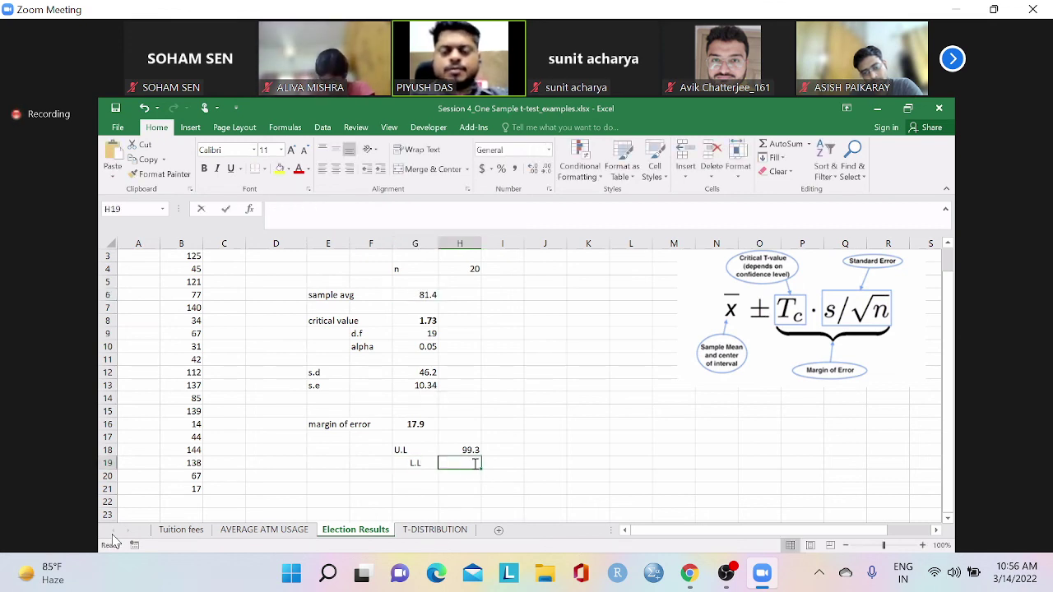
{"action": "type", "text": "="}
{"action": "left_click", "coordinate": [434, 294]}
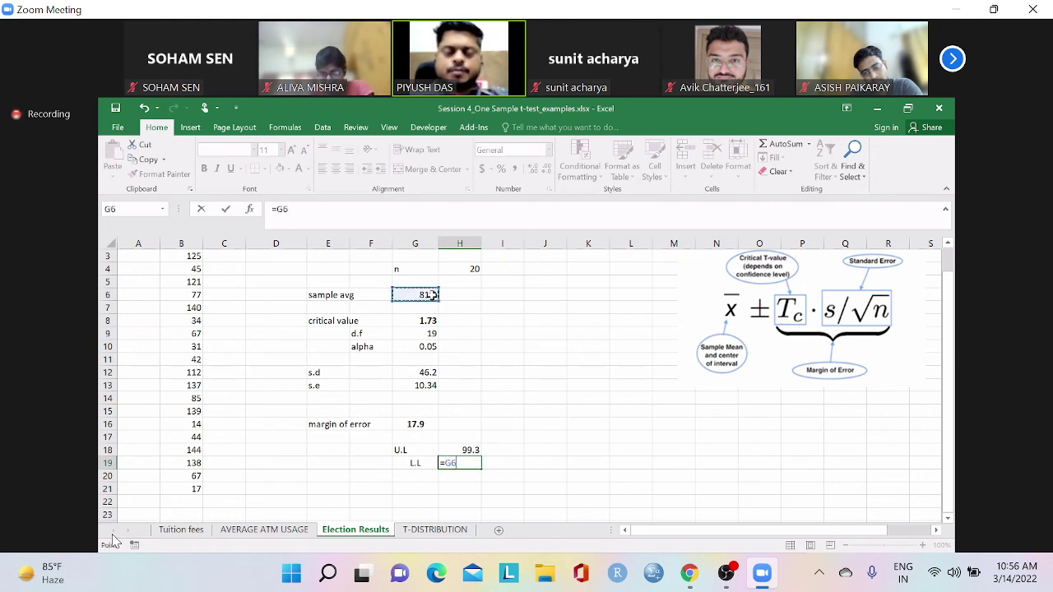
{"action": "type", "text": "-"}
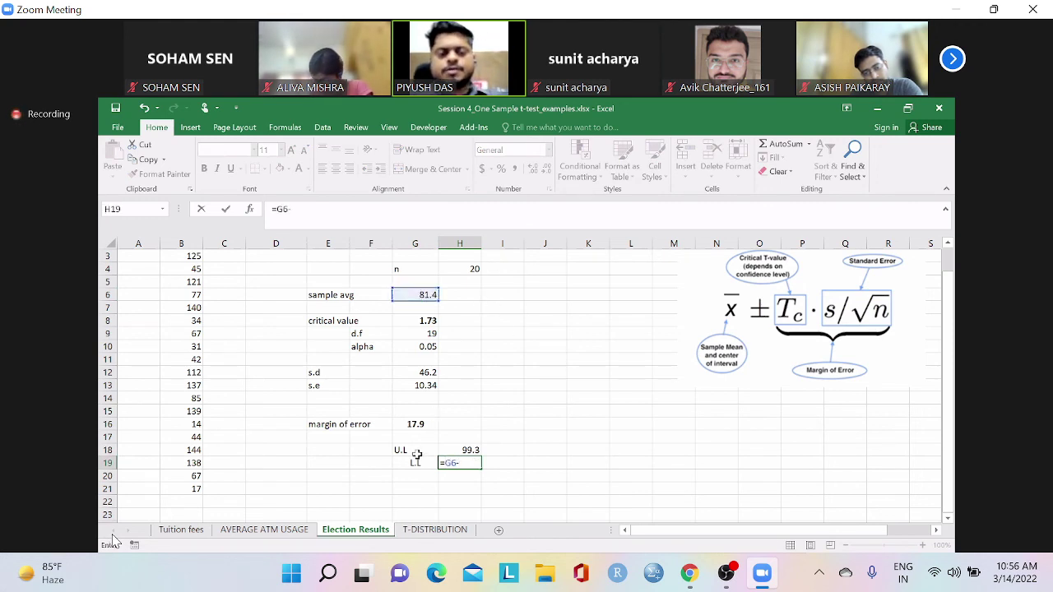
{"action": "left_click", "coordinate": [418, 424]}
{"action": "key", "text": "Return"}
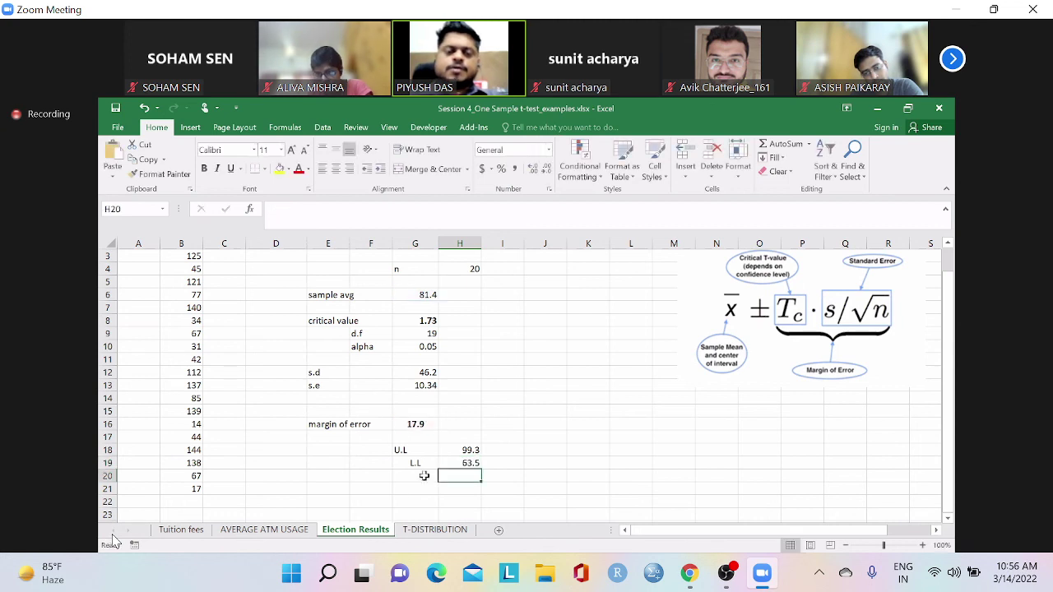
Enter the conclusion in E21: "With 95% confidence from this study, the aprty will win between 64-100 seats"
{"action": "left_click", "coordinate": [336, 490]}
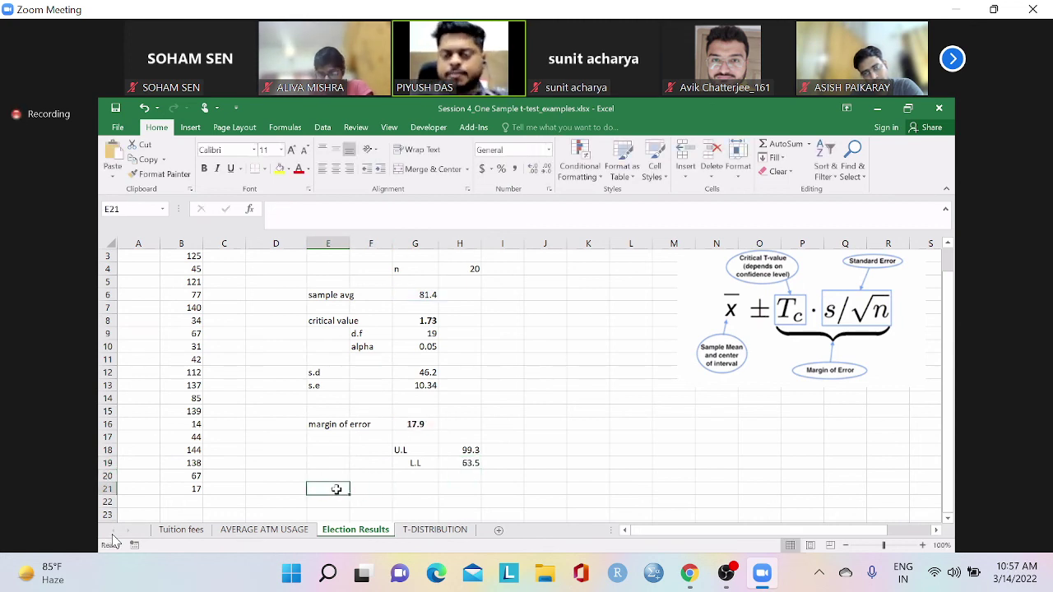
{"action": "type", "text": "THIS"}
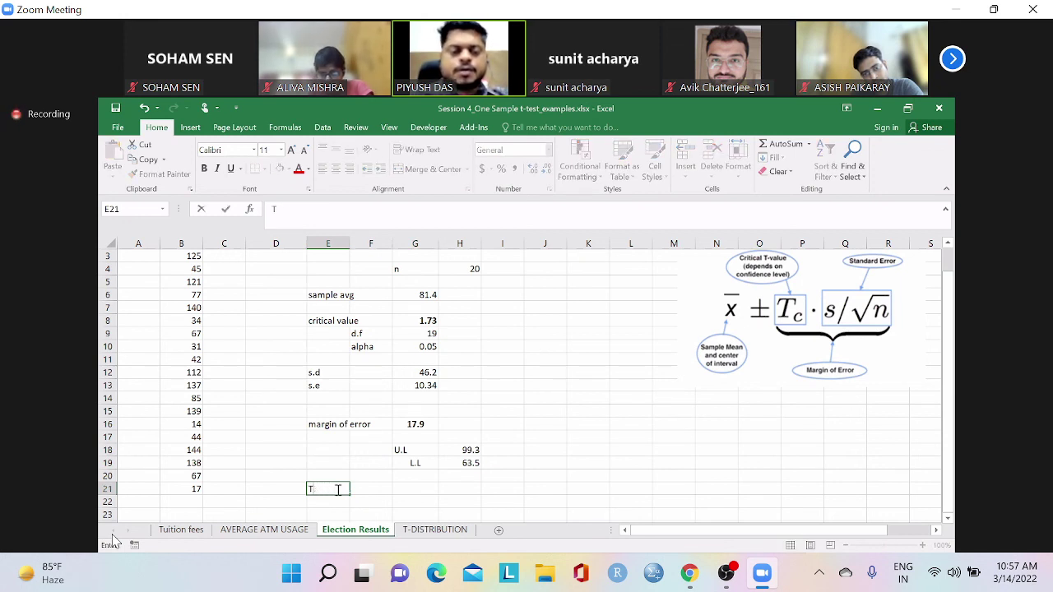
{"action": "key", "text": "BackSpace"}
{"action": "type", "text": "Wit"}
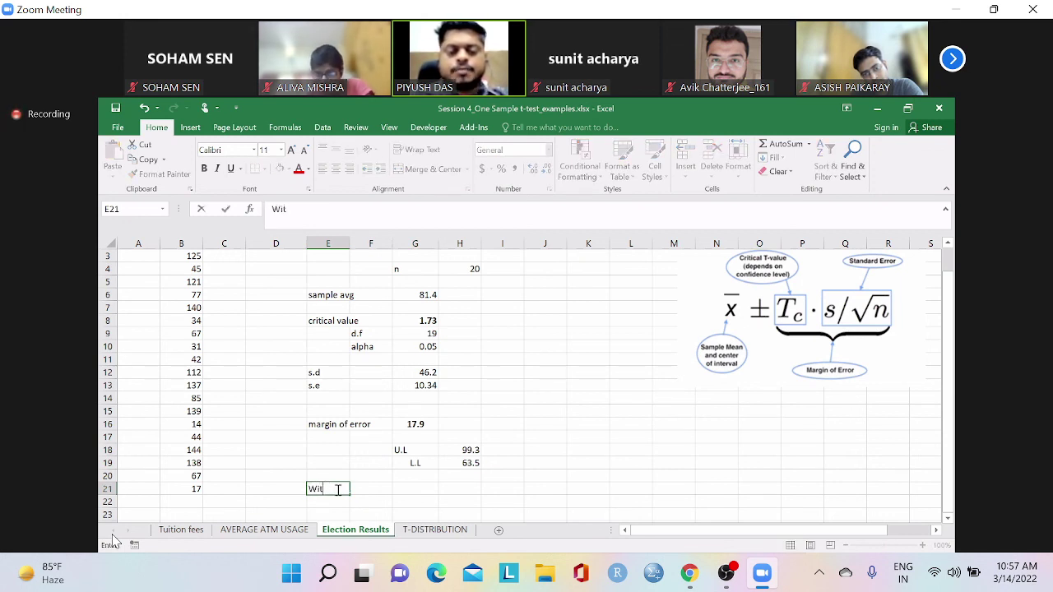
{"action": "type", "text": "h 95%"}
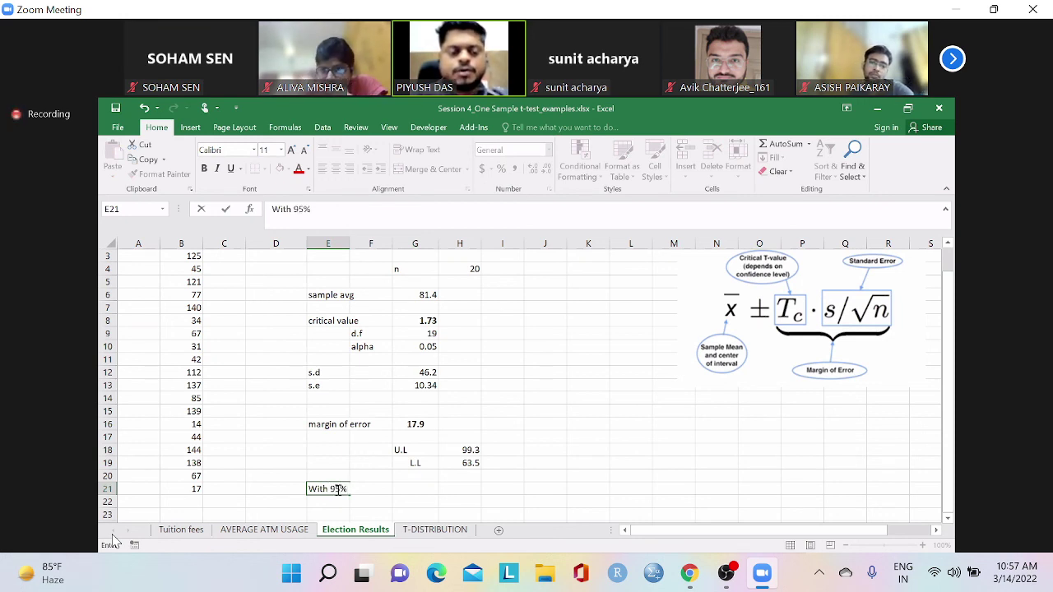
{"action": "type", "text": " con"}
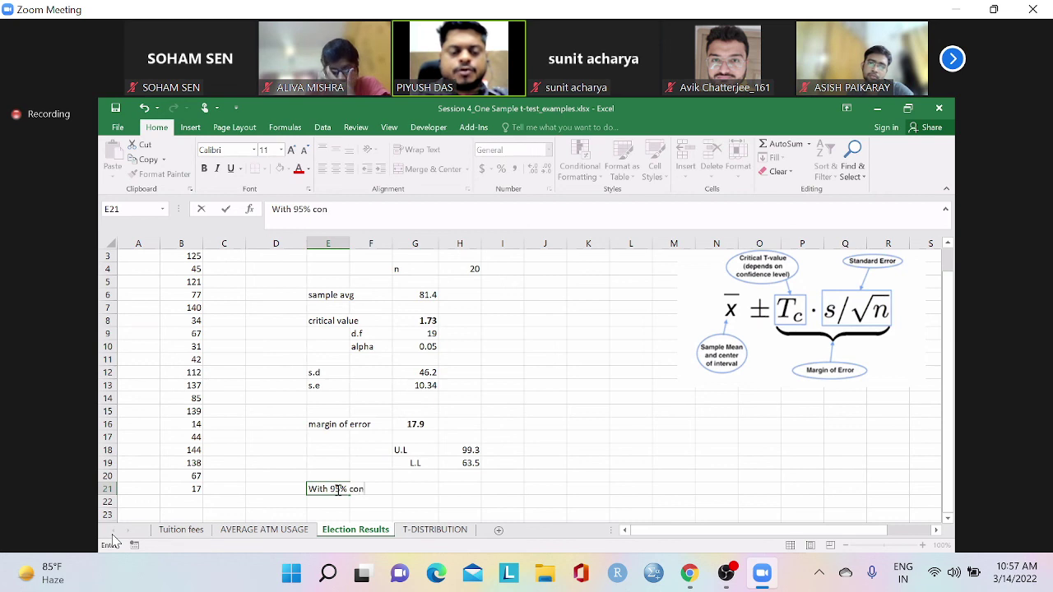
{"action": "type", "text": "fi"}
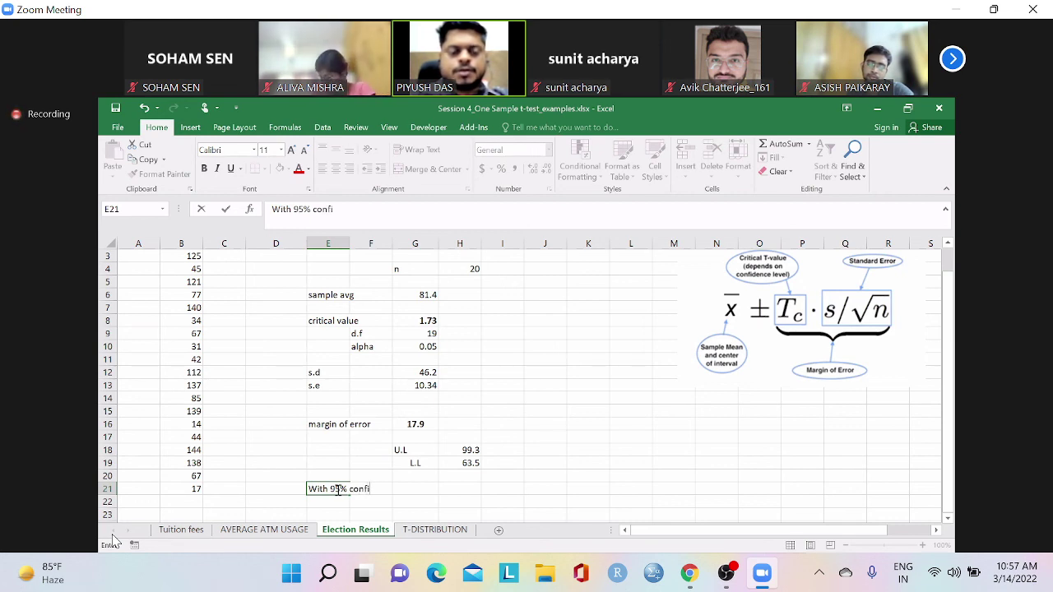
{"action": "type", "text": "dence from this"}
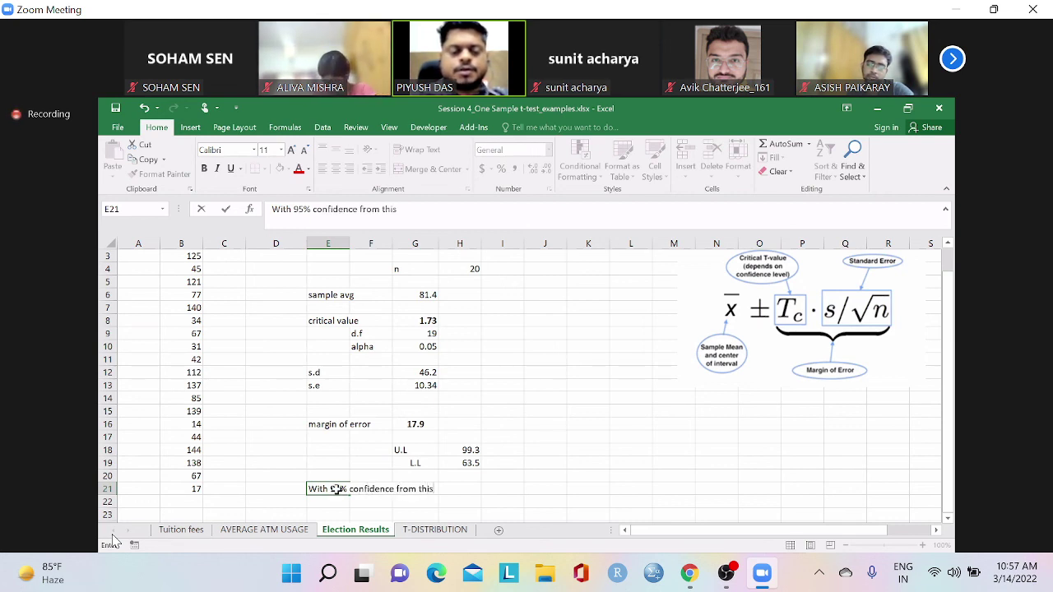
{"action": "type", "text": " st"}
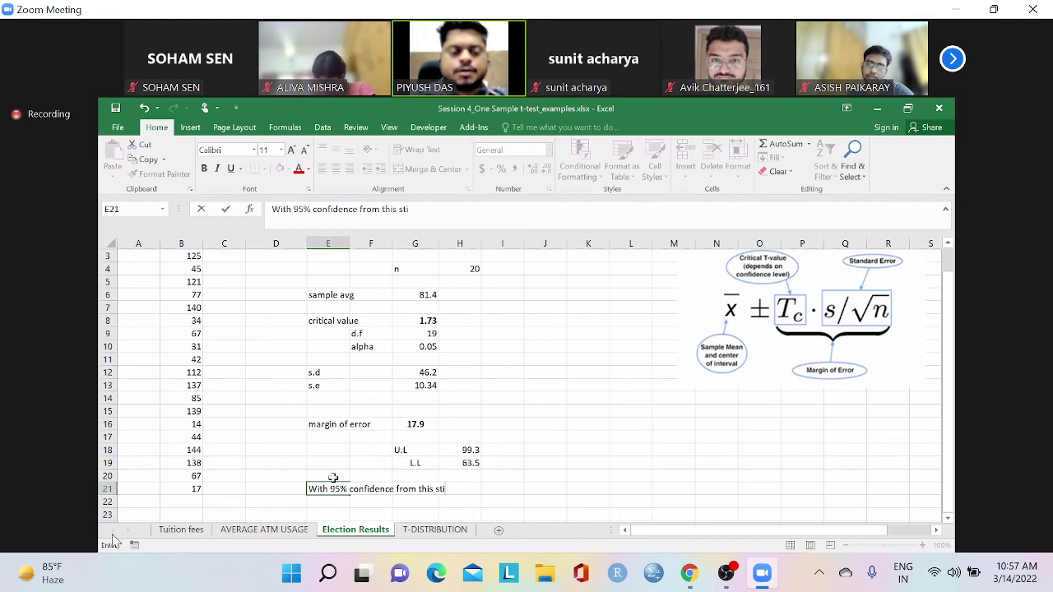
{"action": "type", "text": "i"}
{"action": "key", "text": "BackSpace"}
{"action": "type", "text": "udy,"}
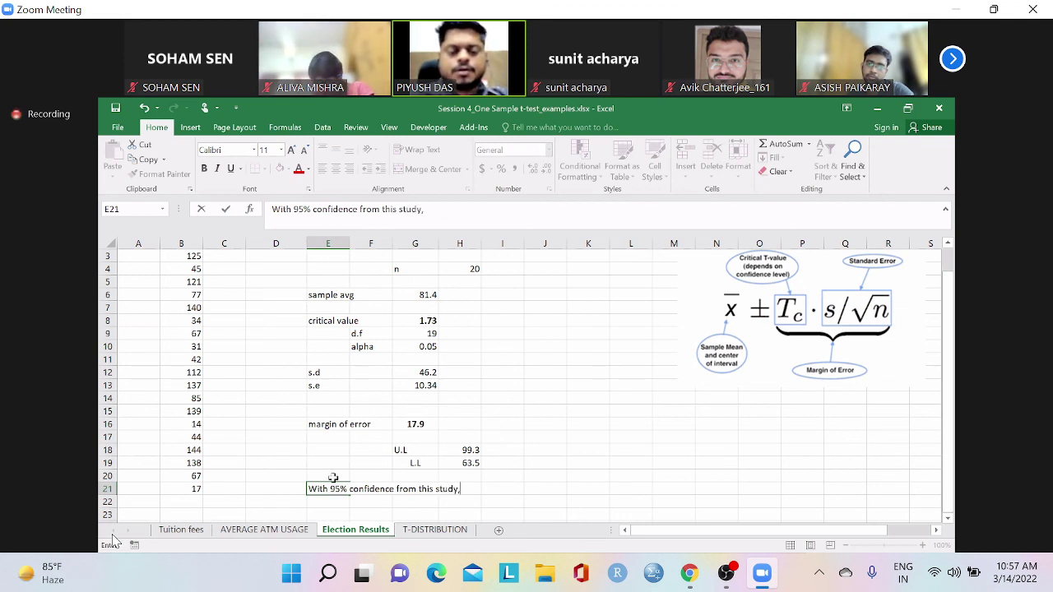
{"action": "type", "text": " the aprty wi"}
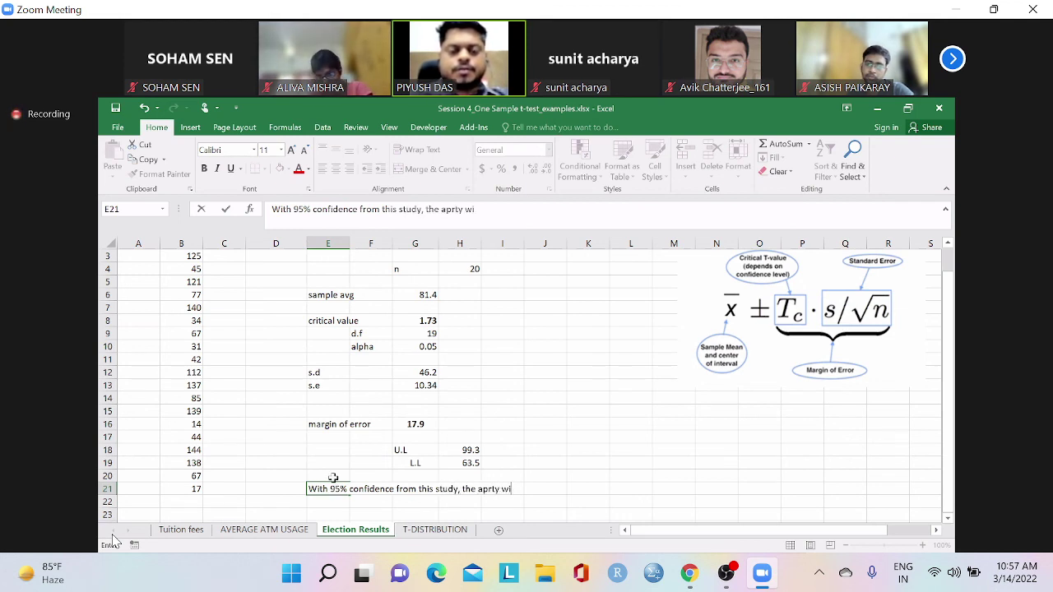
{"action": "type", "text": "ll win between 64-10"}
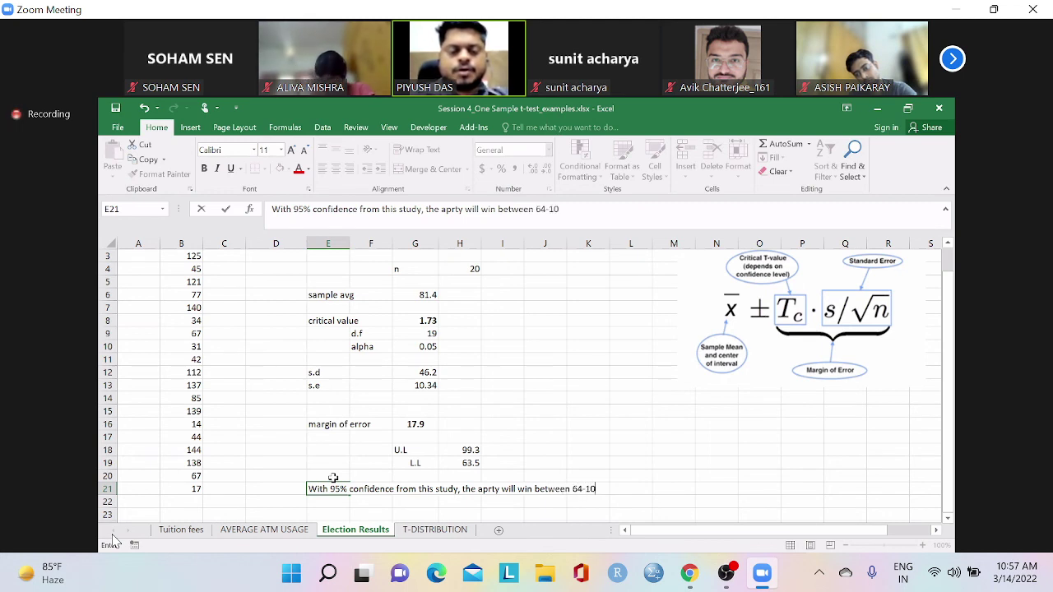
{"action": "type", "text": "ats"}
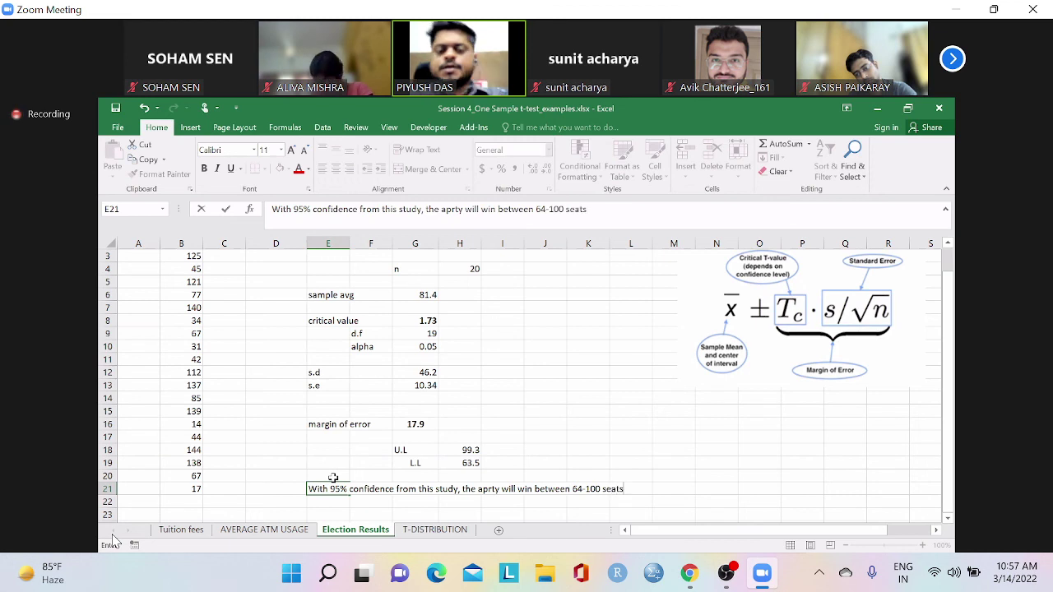
{"action": "left_click", "coordinate": [374, 437]}
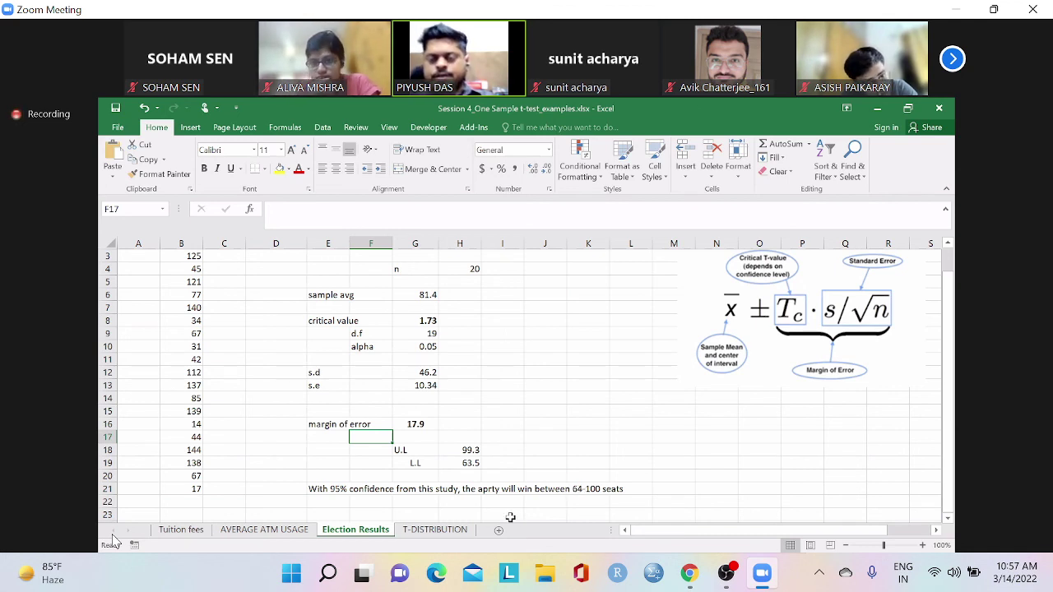
{"action": "left_click", "coordinate": [362, 426]}
{"action": "left_click", "coordinate": [406, 464]}
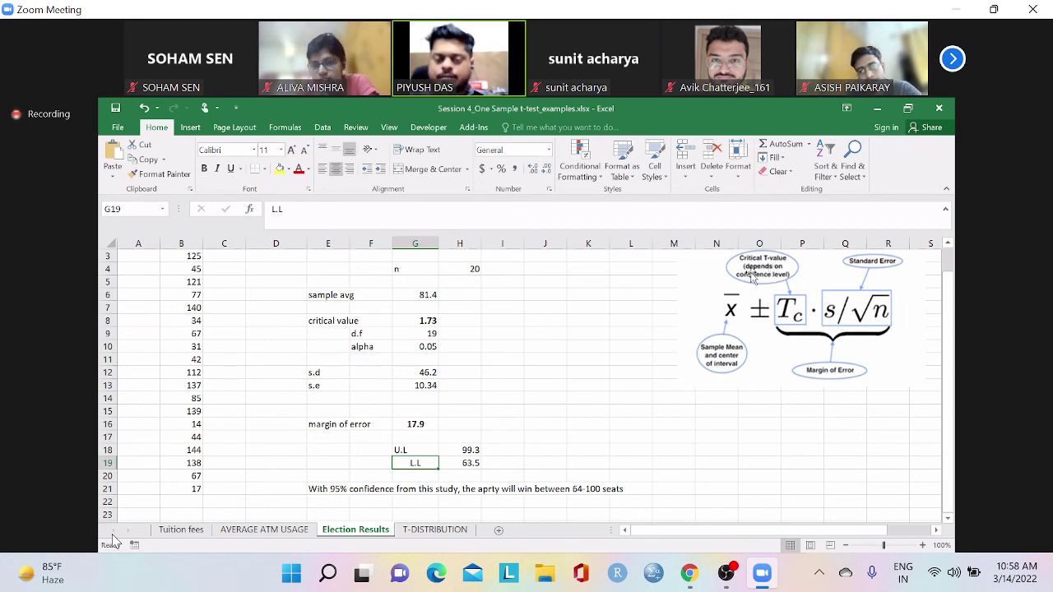
{"action": "left_click", "coordinate": [369, 347]}
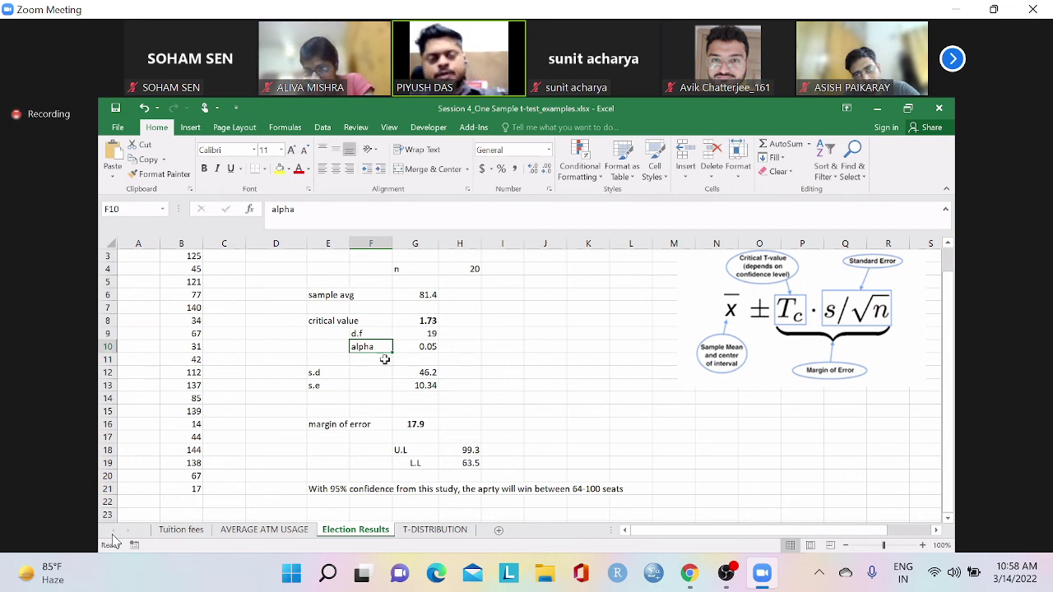
{"action": "scroll", "coordinate": [387, 362], "scroll_direction": "up", "scroll_amount": 1}
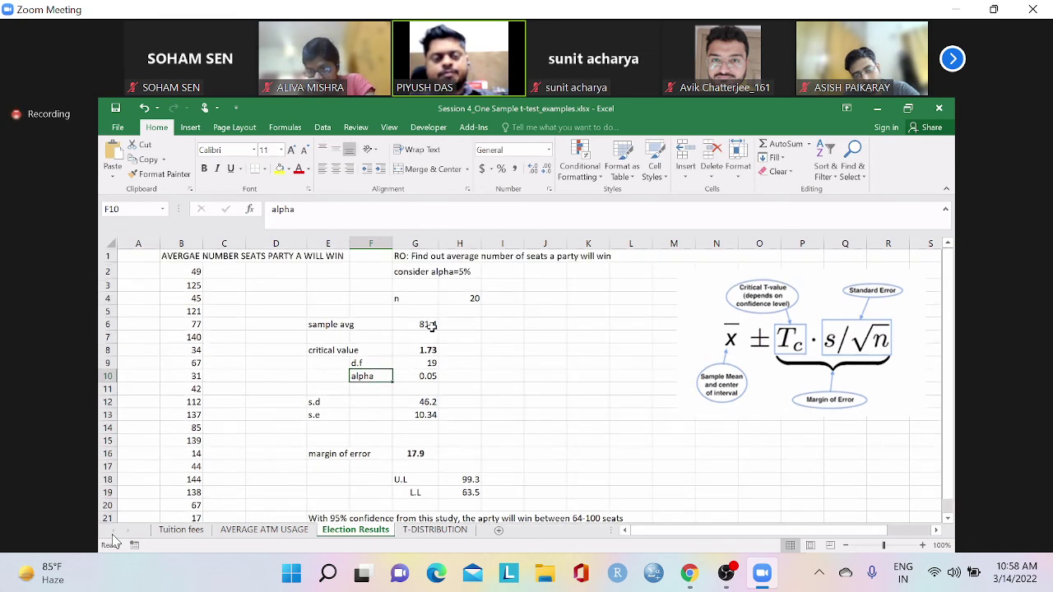
{"action": "left_click", "coordinate": [429, 325]}
Center the "U.L" label in G18 so it aligns with the "L.L" label below it
{"action": "scroll", "coordinate": [413, 350], "scroll_direction": "down", "scroll_amount": 2}
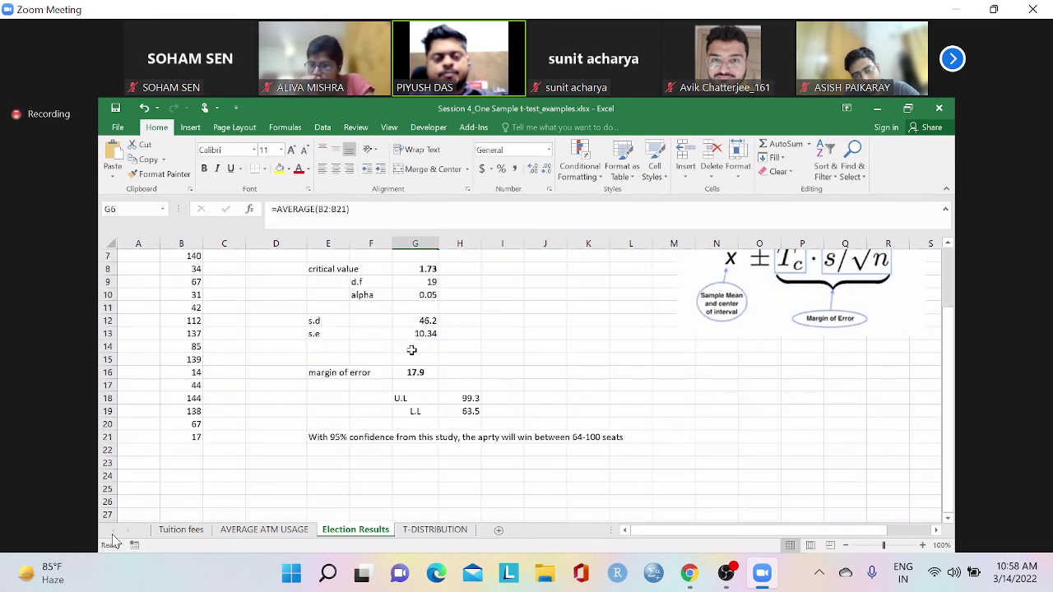
{"action": "left_click", "coordinate": [425, 397]}
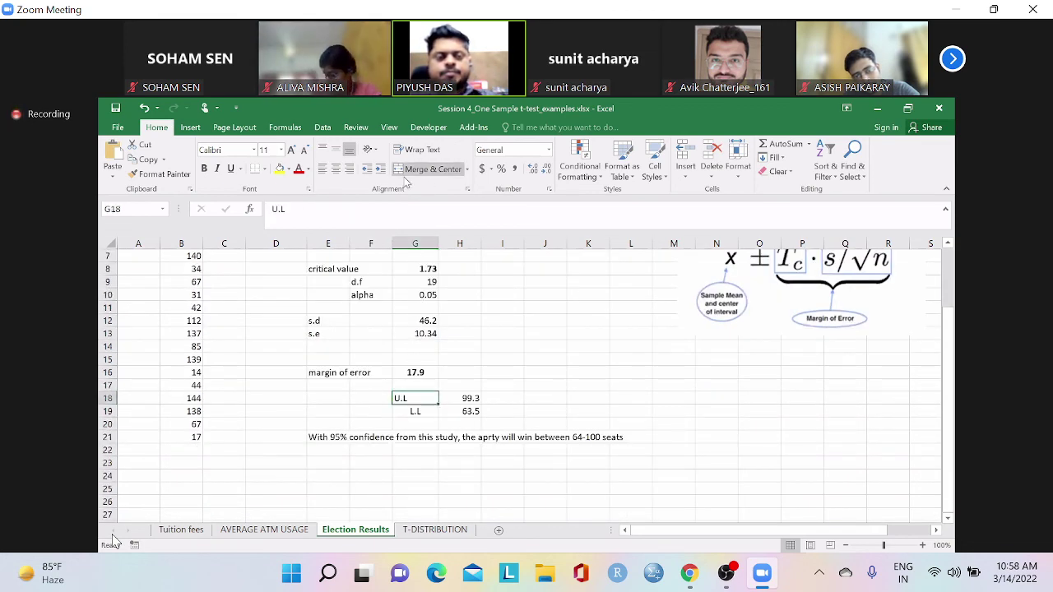
{"action": "left_click", "coordinate": [337, 170]}
{"action": "left_click", "coordinate": [617, 362]}
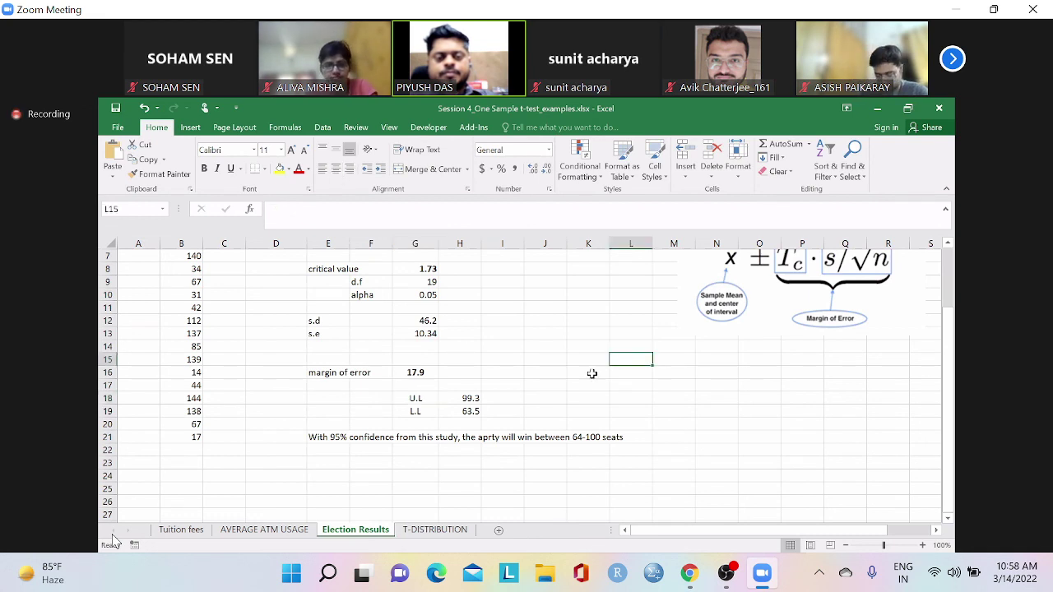
Correct the misspelled word "aprty" to "party" in the conclusion sentence in E21
{"action": "double_click", "coordinate": [327, 437]}
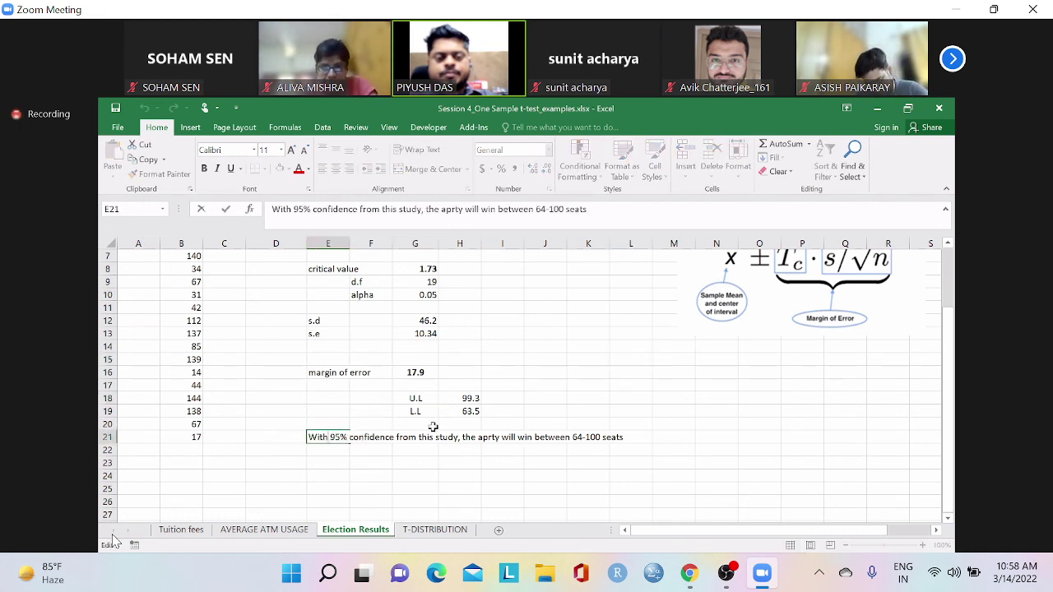
{"action": "left_click", "coordinate": [483, 437]}
{"action": "key", "text": "BackSpace"}
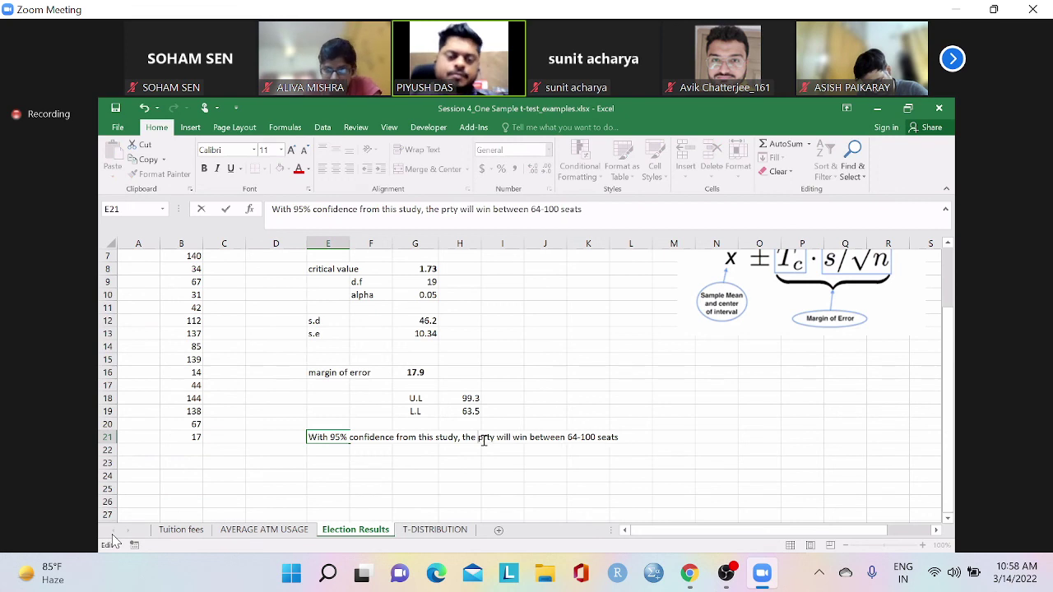
{"action": "type", "text": "a"}
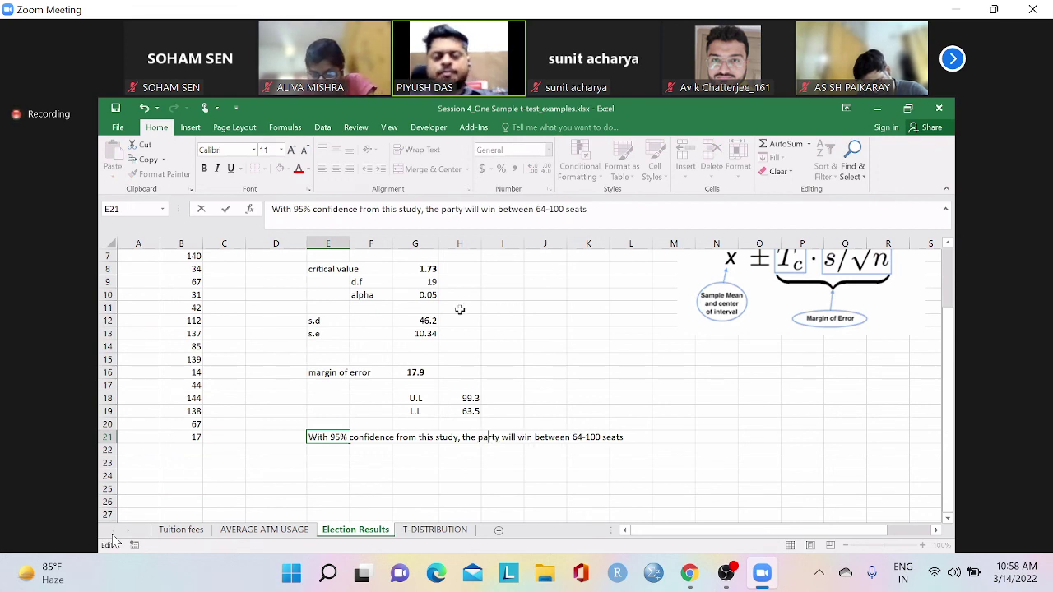
{"action": "left_click", "coordinate": [460, 309]}
Open the AVERAGE ATM USAGE sheet and select the research objective in D1 to read it
{"action": "scroll", "coordinate": [512, 355], "scroll_direction": "up", "scroll_amount": 2}
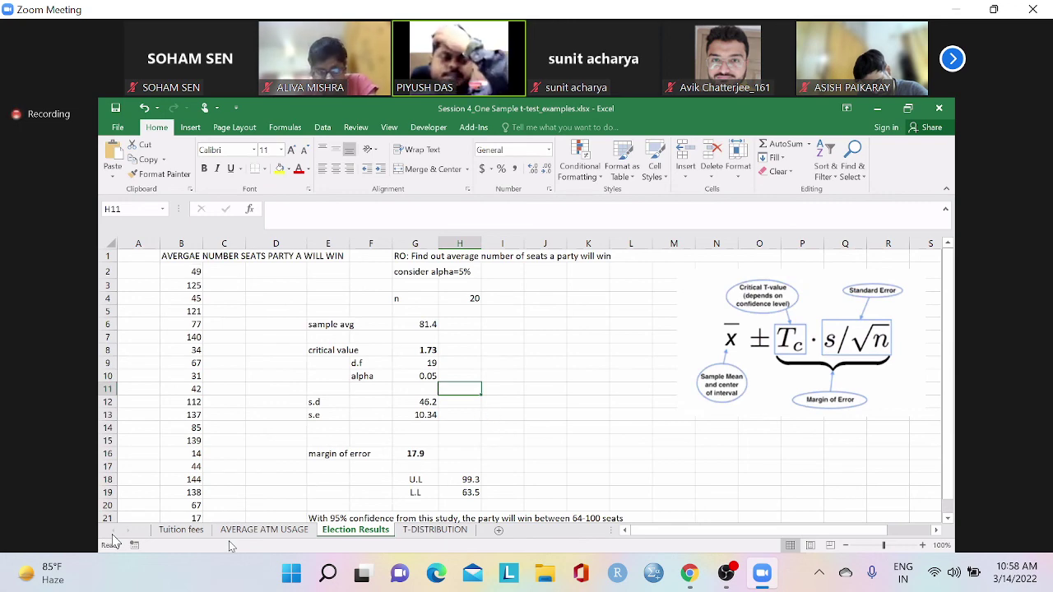
{"action": "left_click", "coordinate": [264, 530]}
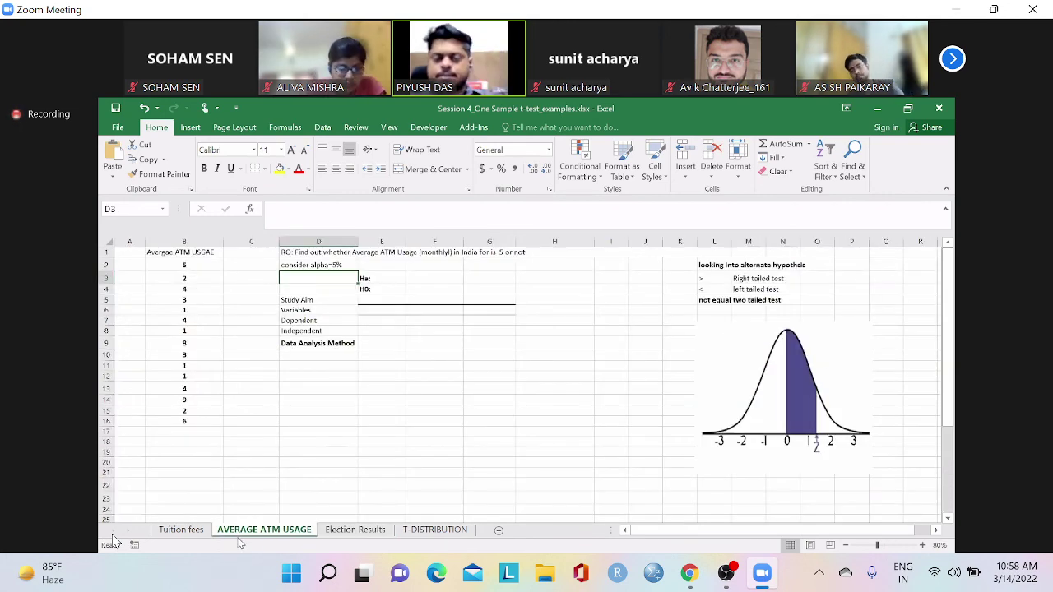
{"action": "left_click", "coordinate": [317, 253]}
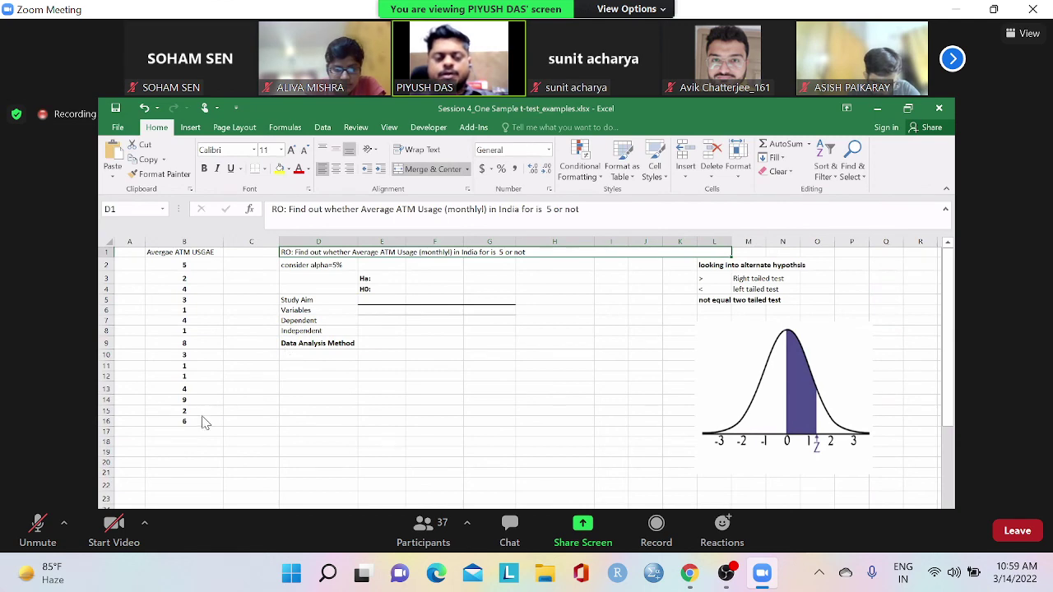
Switch to the Zoom meeting, turn on the camera and mute the microphone
{"action": "left_click", "coordinate": [115, 531]}
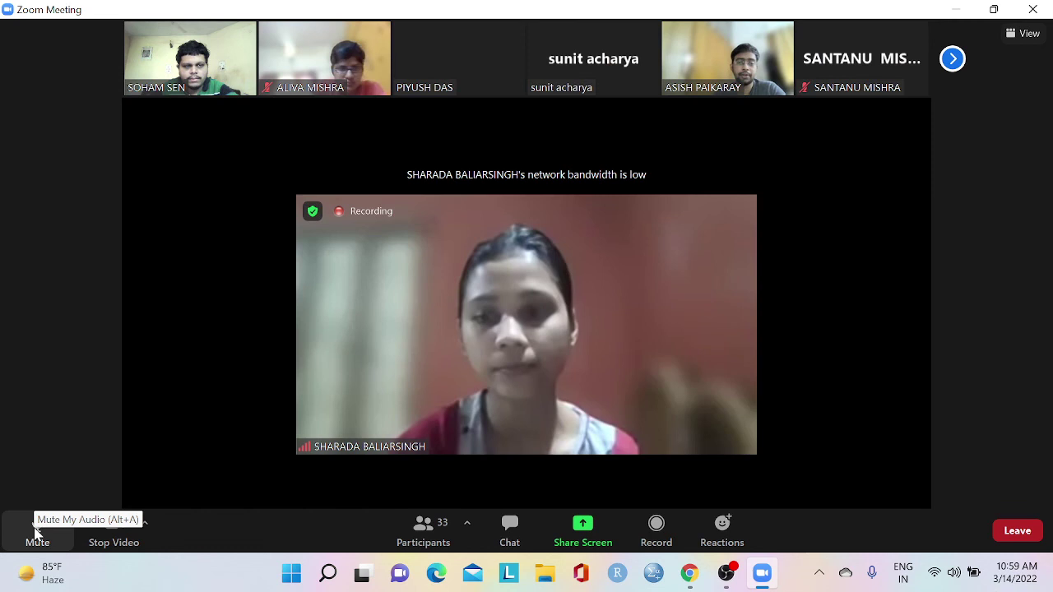
{"action": "left_click", "coordinate": [37, 531]}
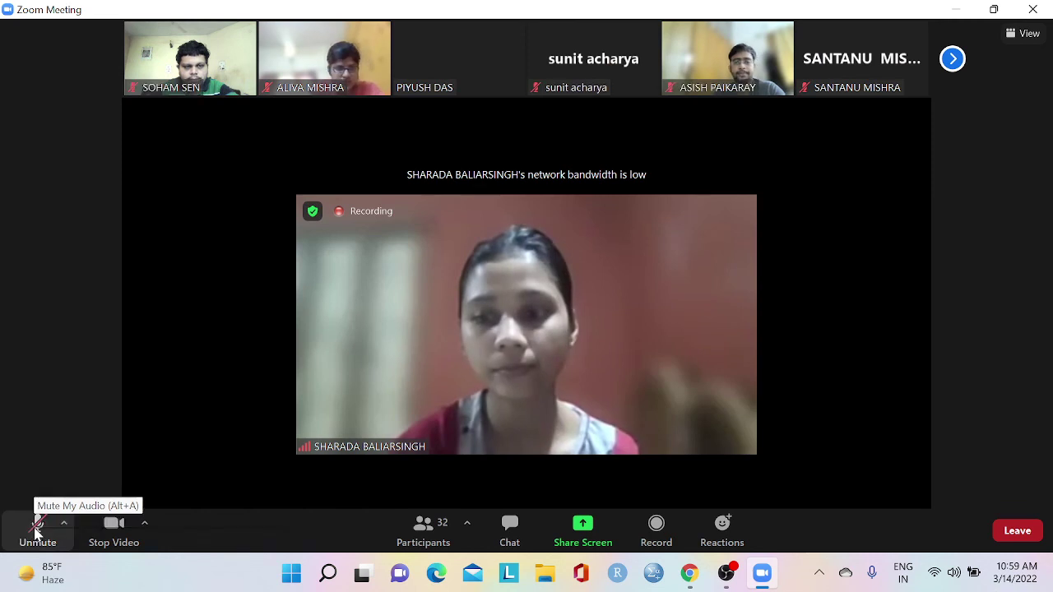